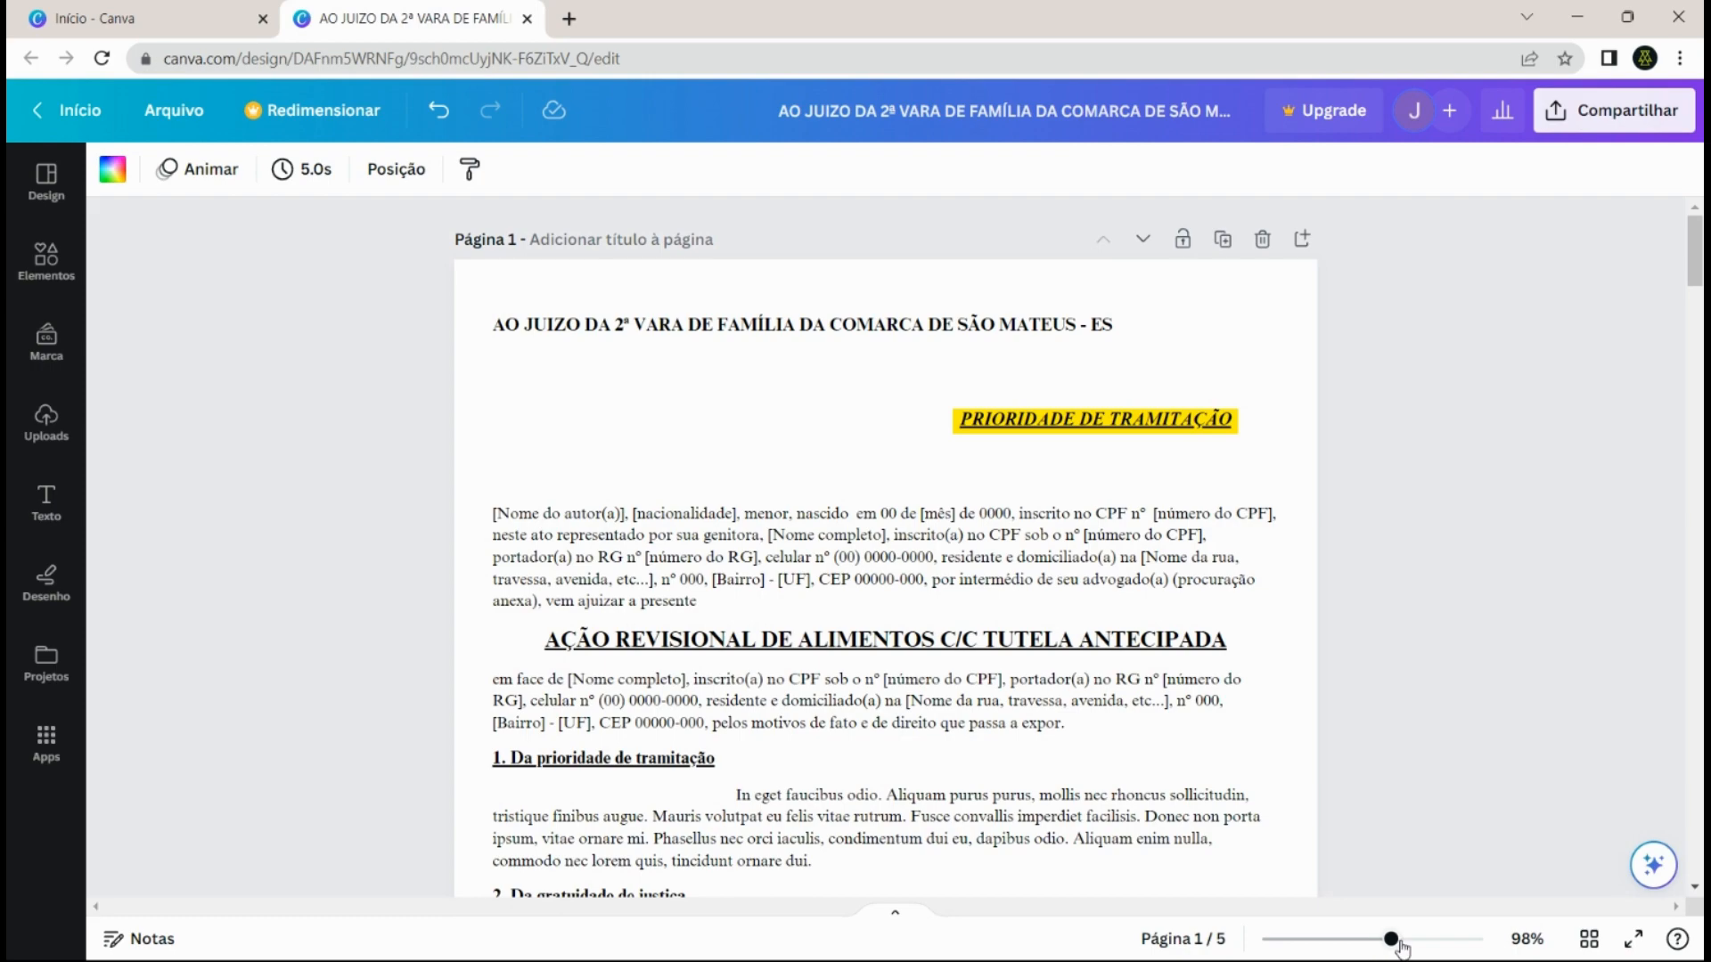
- Examine the overall layout of the five-page petition at 65% zoom, from the court heading to the requests section
{"action": "left_click_drag", "start_coordinate": [1391, 940], "coordinate": [1367, 942]}
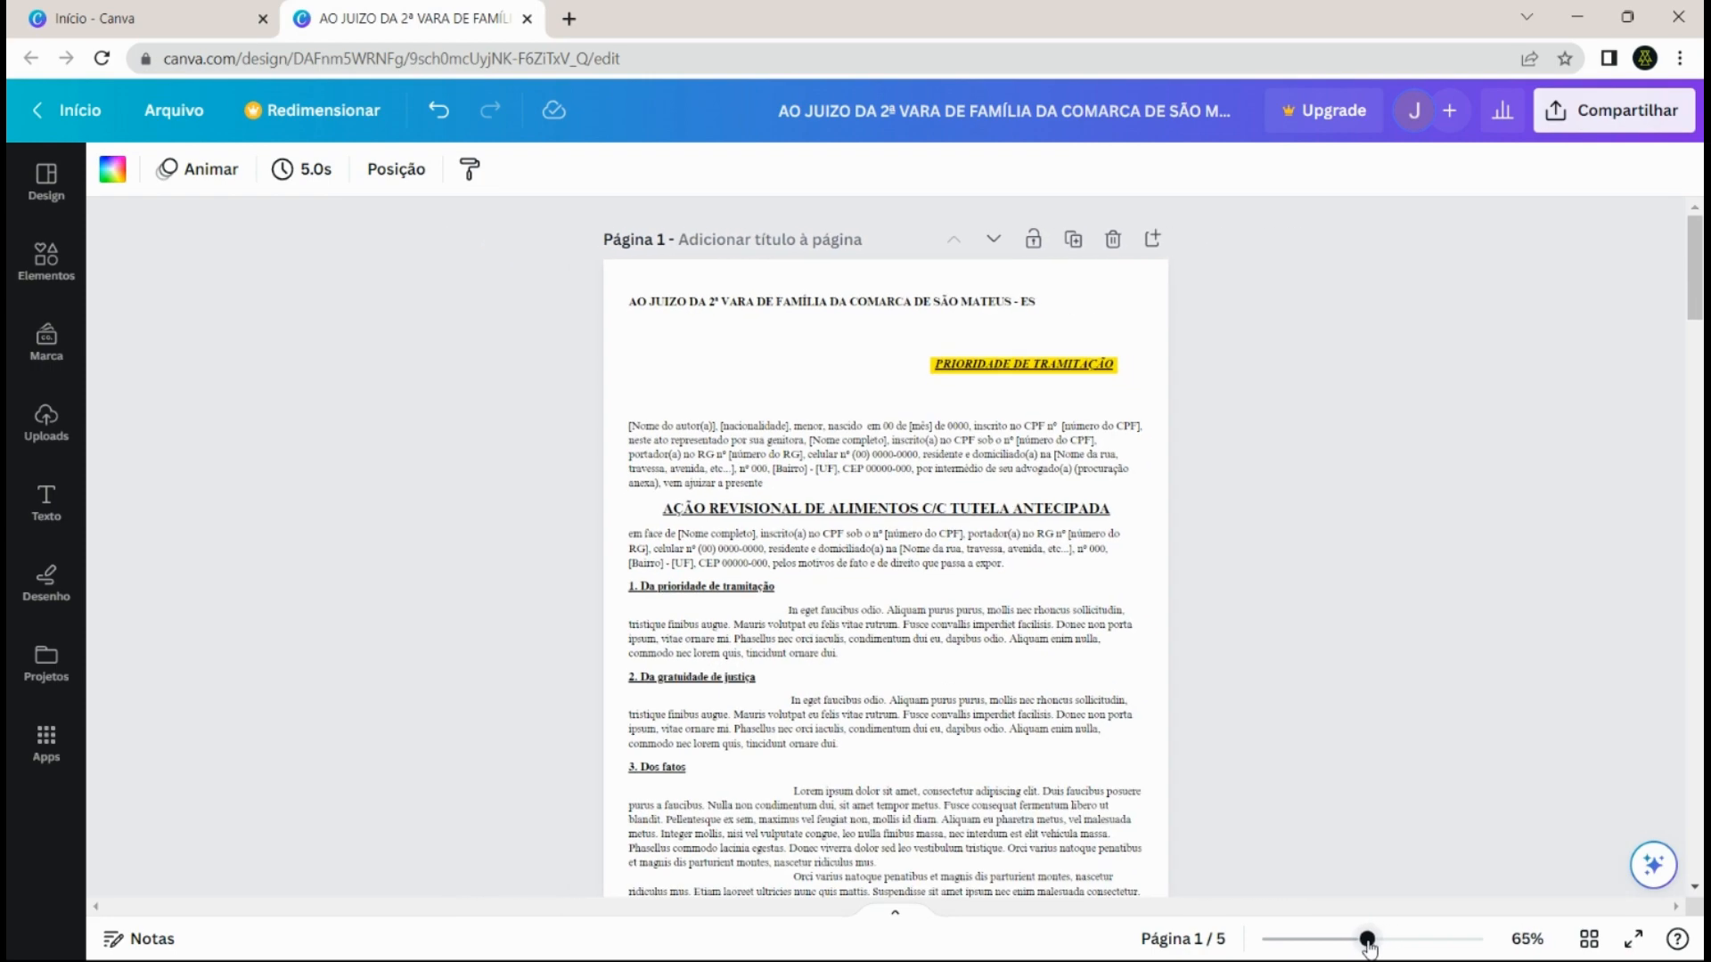
{"action": "scroll", "coordinate": [1280, 686], "scroll_direction": "down", "scroll_amount": 4}
{"action": "scroll", "coordinate": [1281, 686], "scroll_direction": "up", "scroll_amount": 3}
{"action": "scroll", "coordinate": [1281, 686], "scroll_direction": "up", "scroll_amount": 2}
{"action": "scroll", "coordinate": [746, 370], "scroll_direction": "down", "scroll_amount": 10}
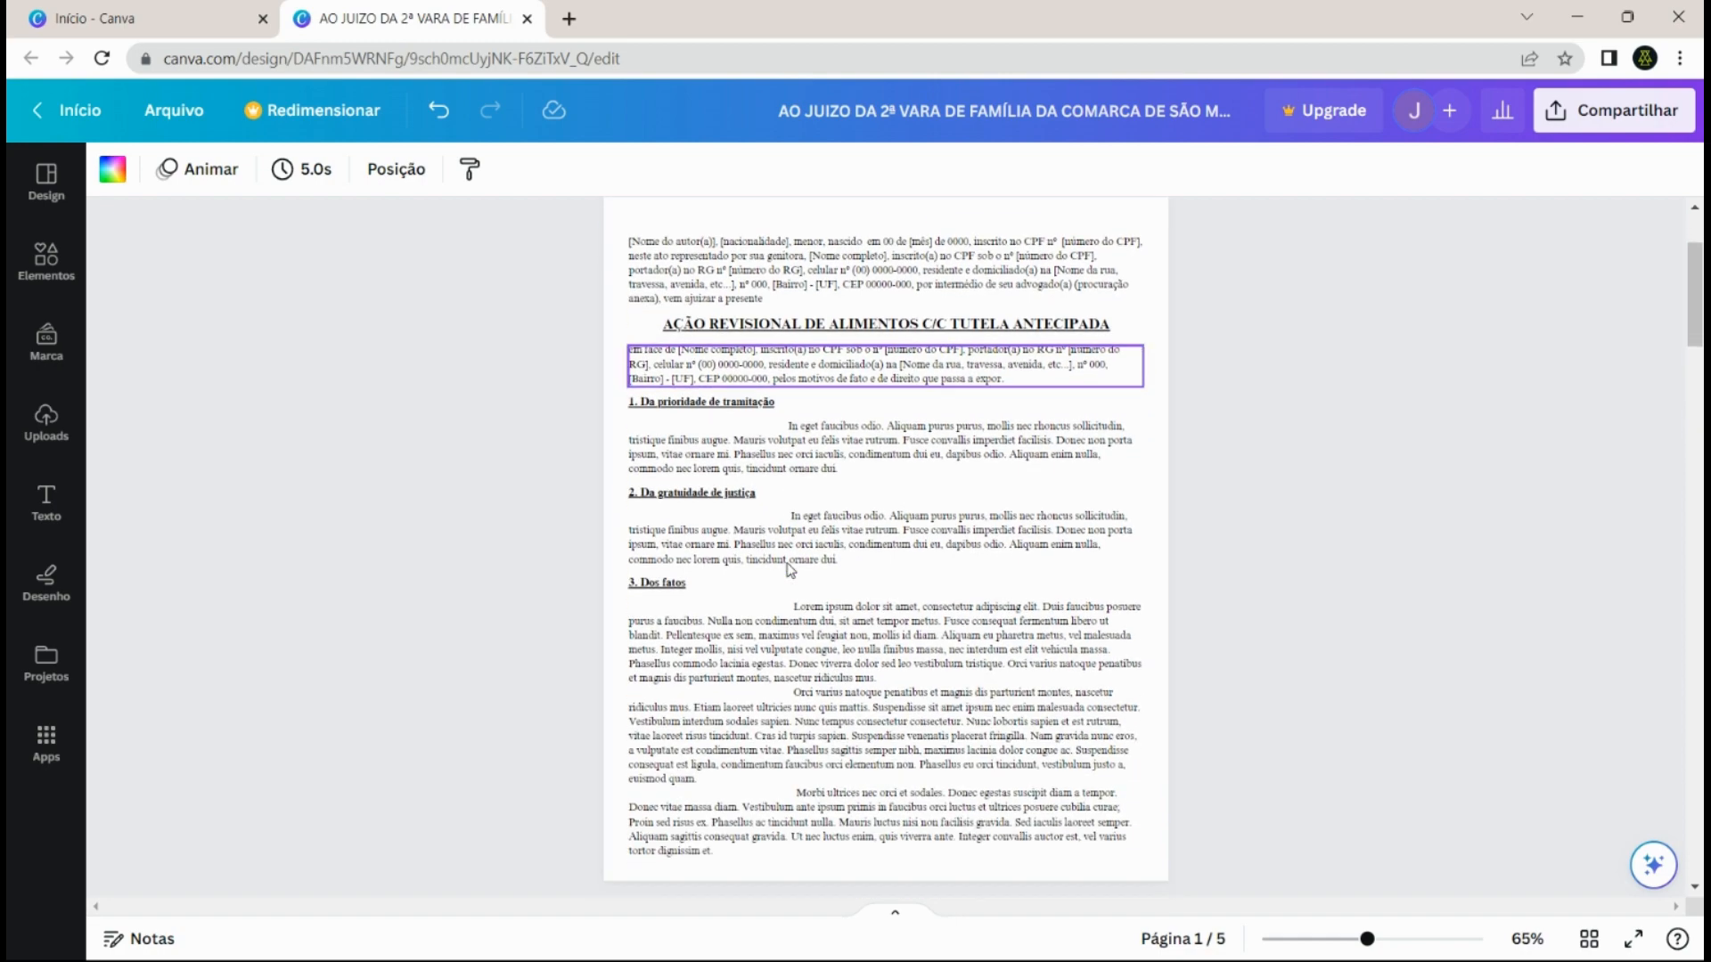
{"action": "scroll", "coordinate": [783, 570], "scroll_direction": "down", "scroll_amount": 15}
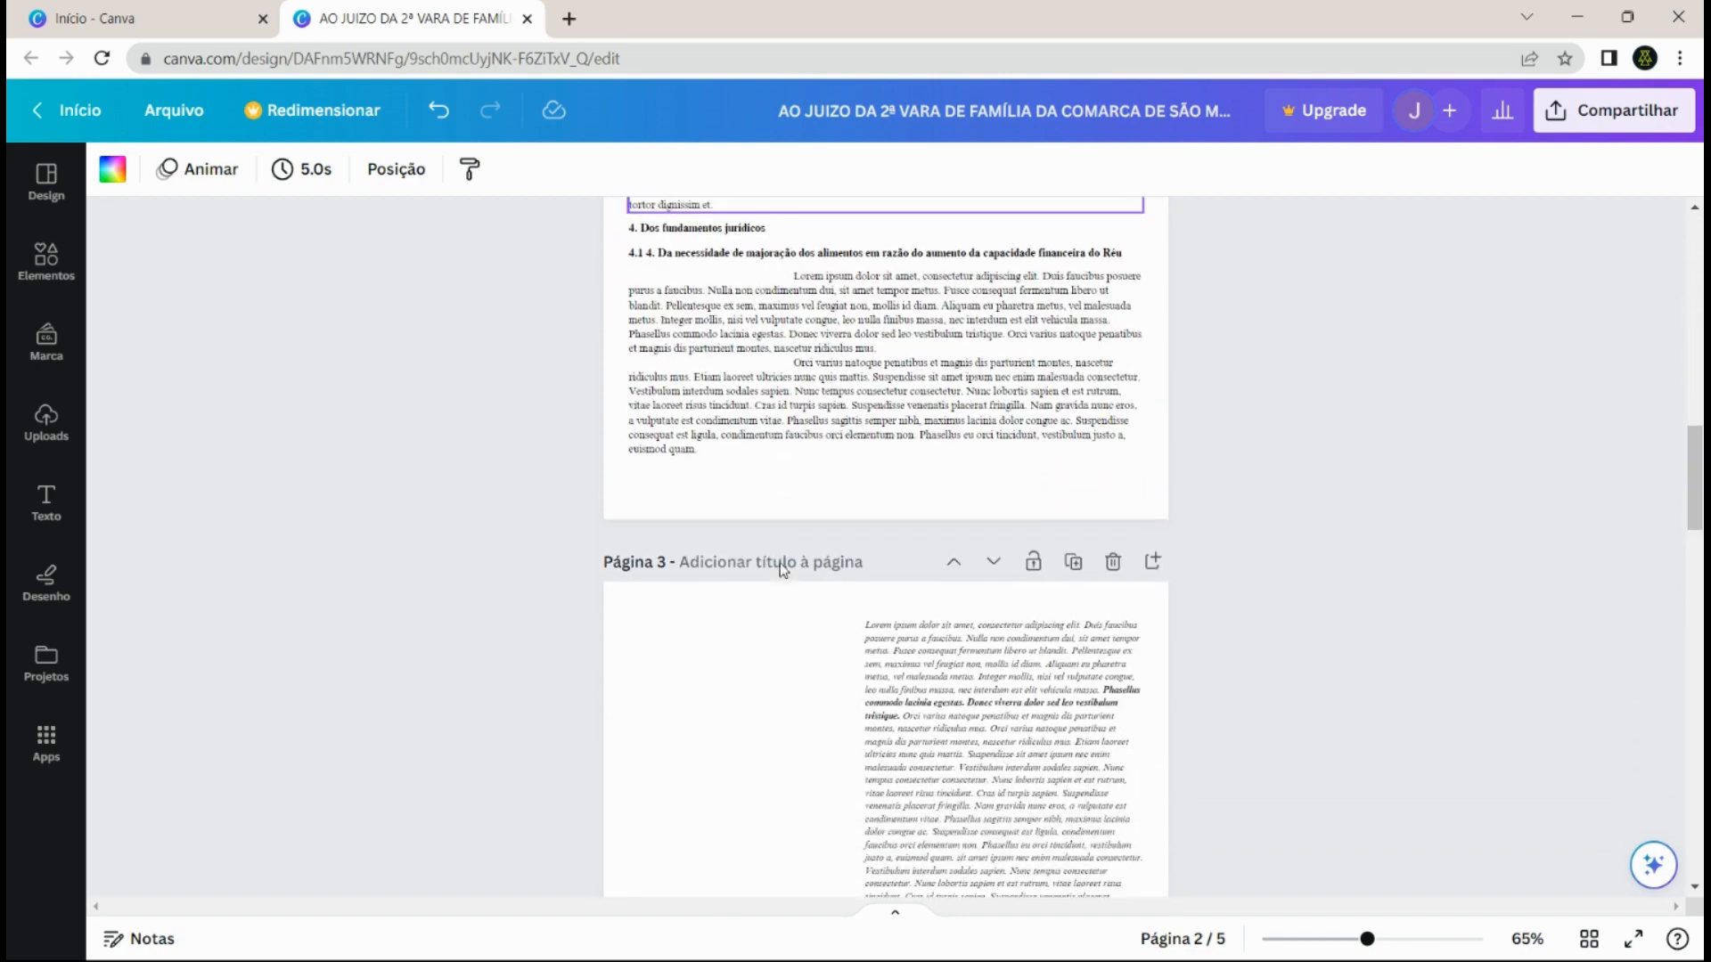
{"action": "scroll", "coordinate": [774, 581], "scroll_direction": "down", "scroll_amount": 5}
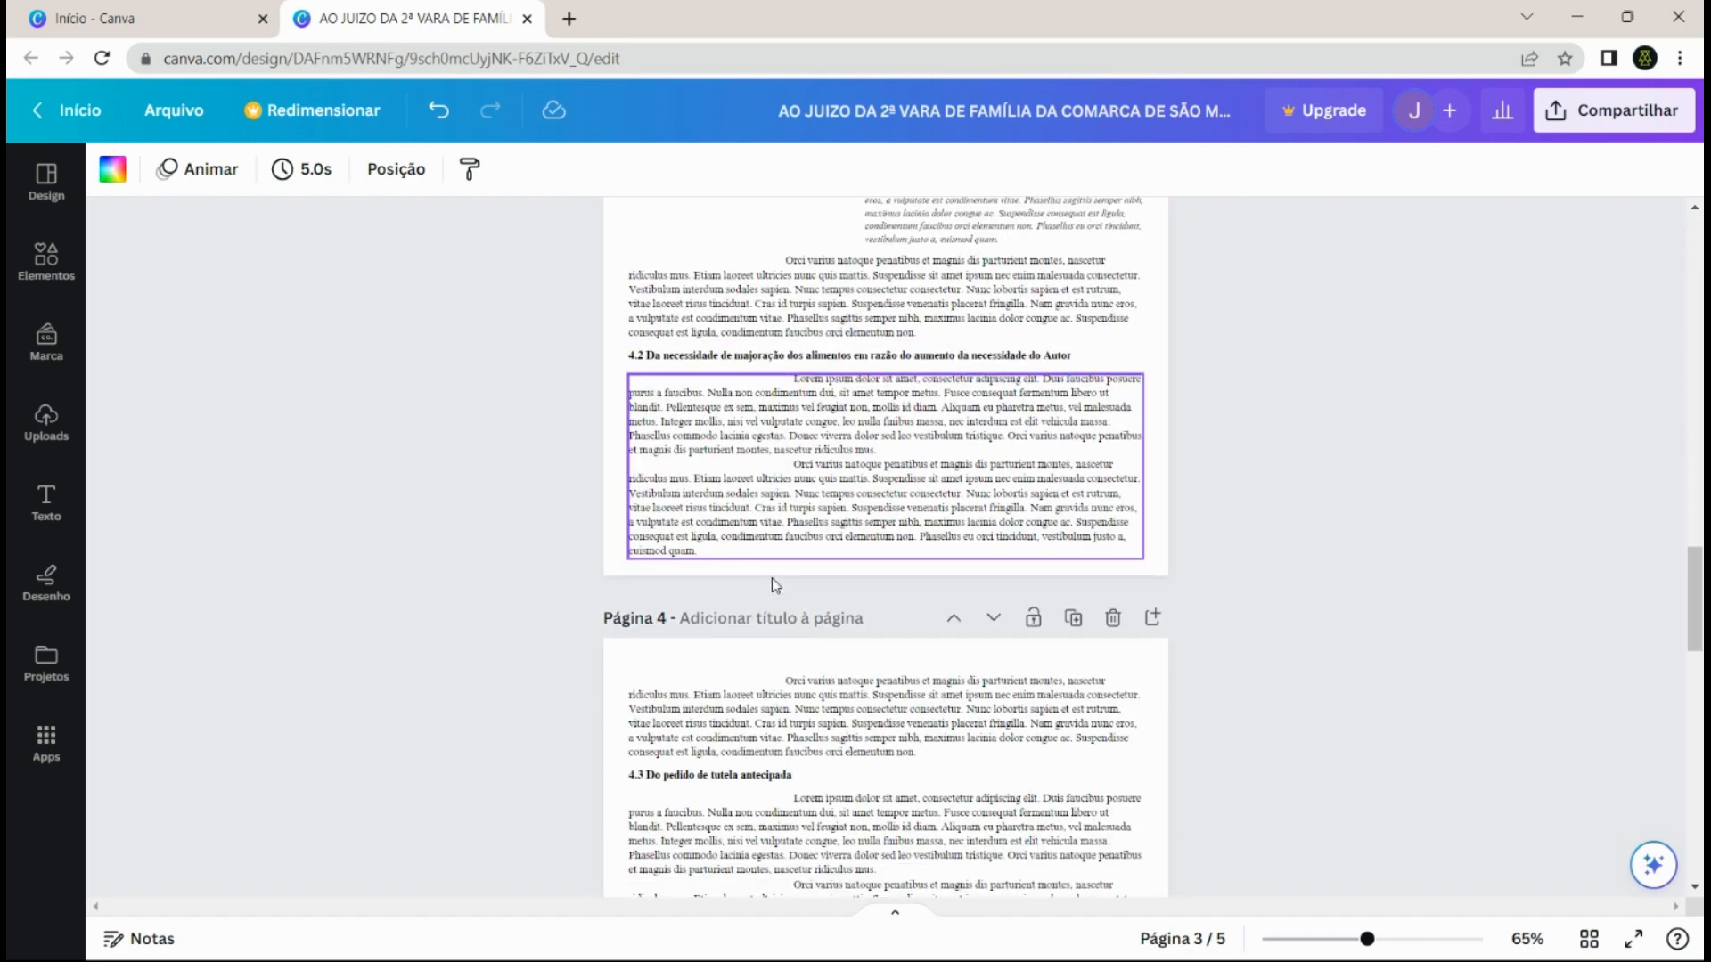
{"action": "scroll", "coordinate": [758, 730], "scroll_direction": "down", "scroll_amount": 4}
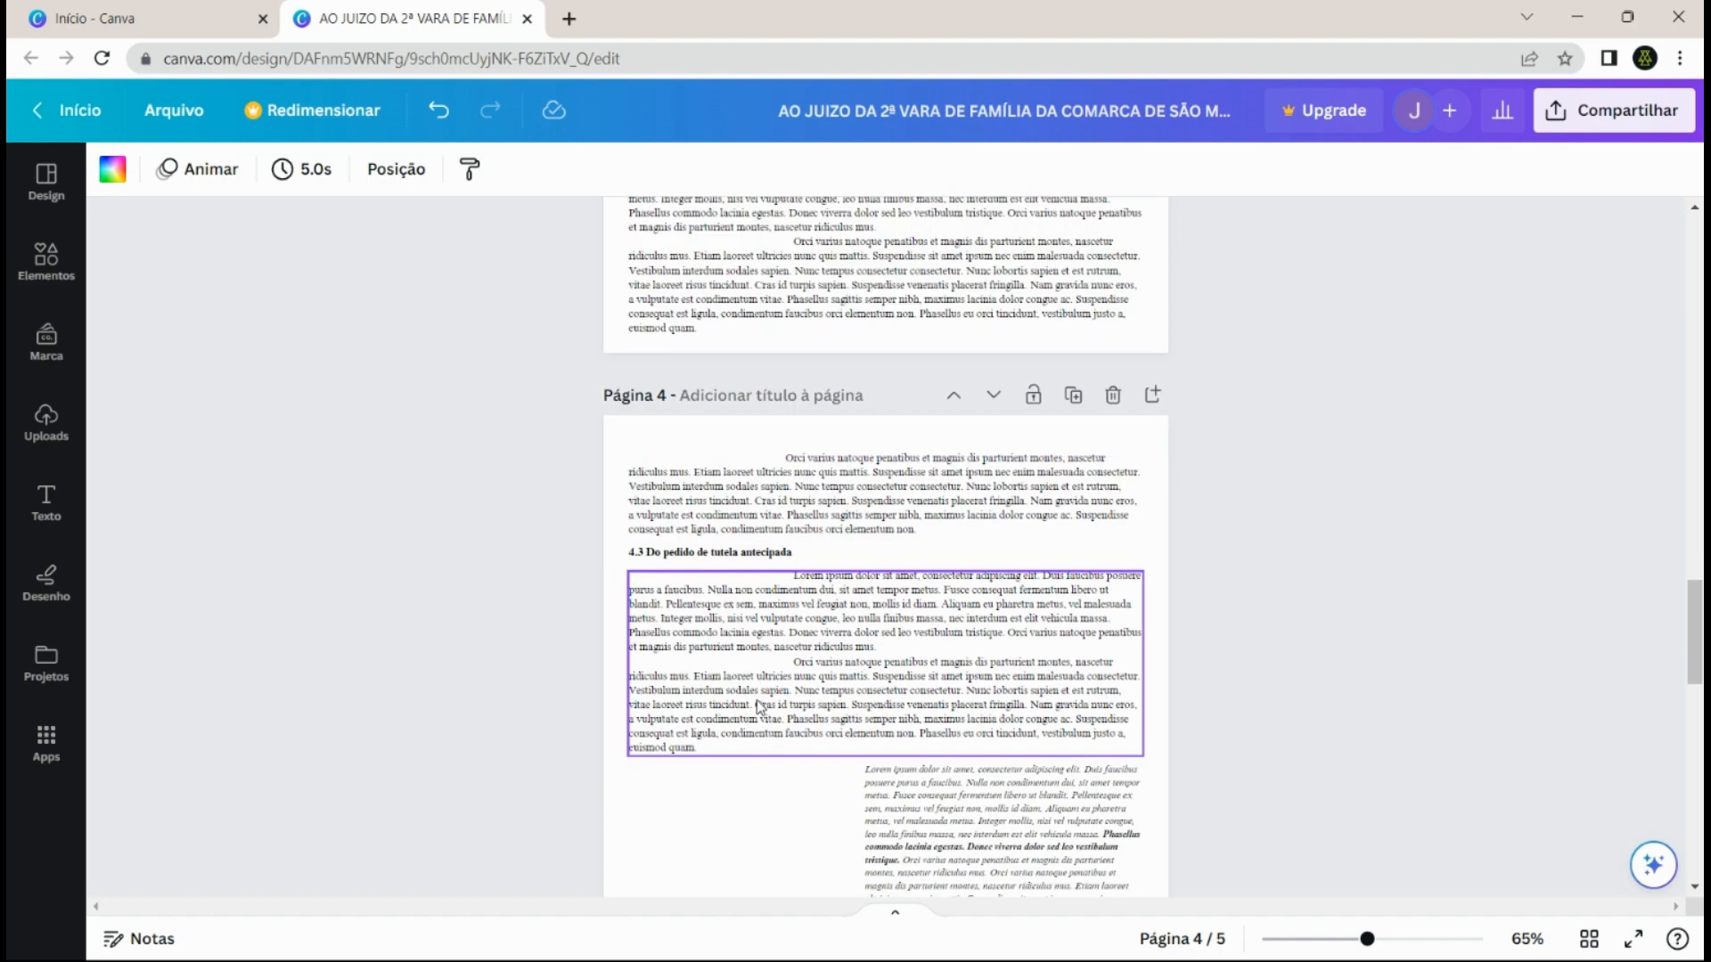
{"action": "scroll", "coordinate": [757, 601], "scroll_direction": "down", "scroll_amount": 8}
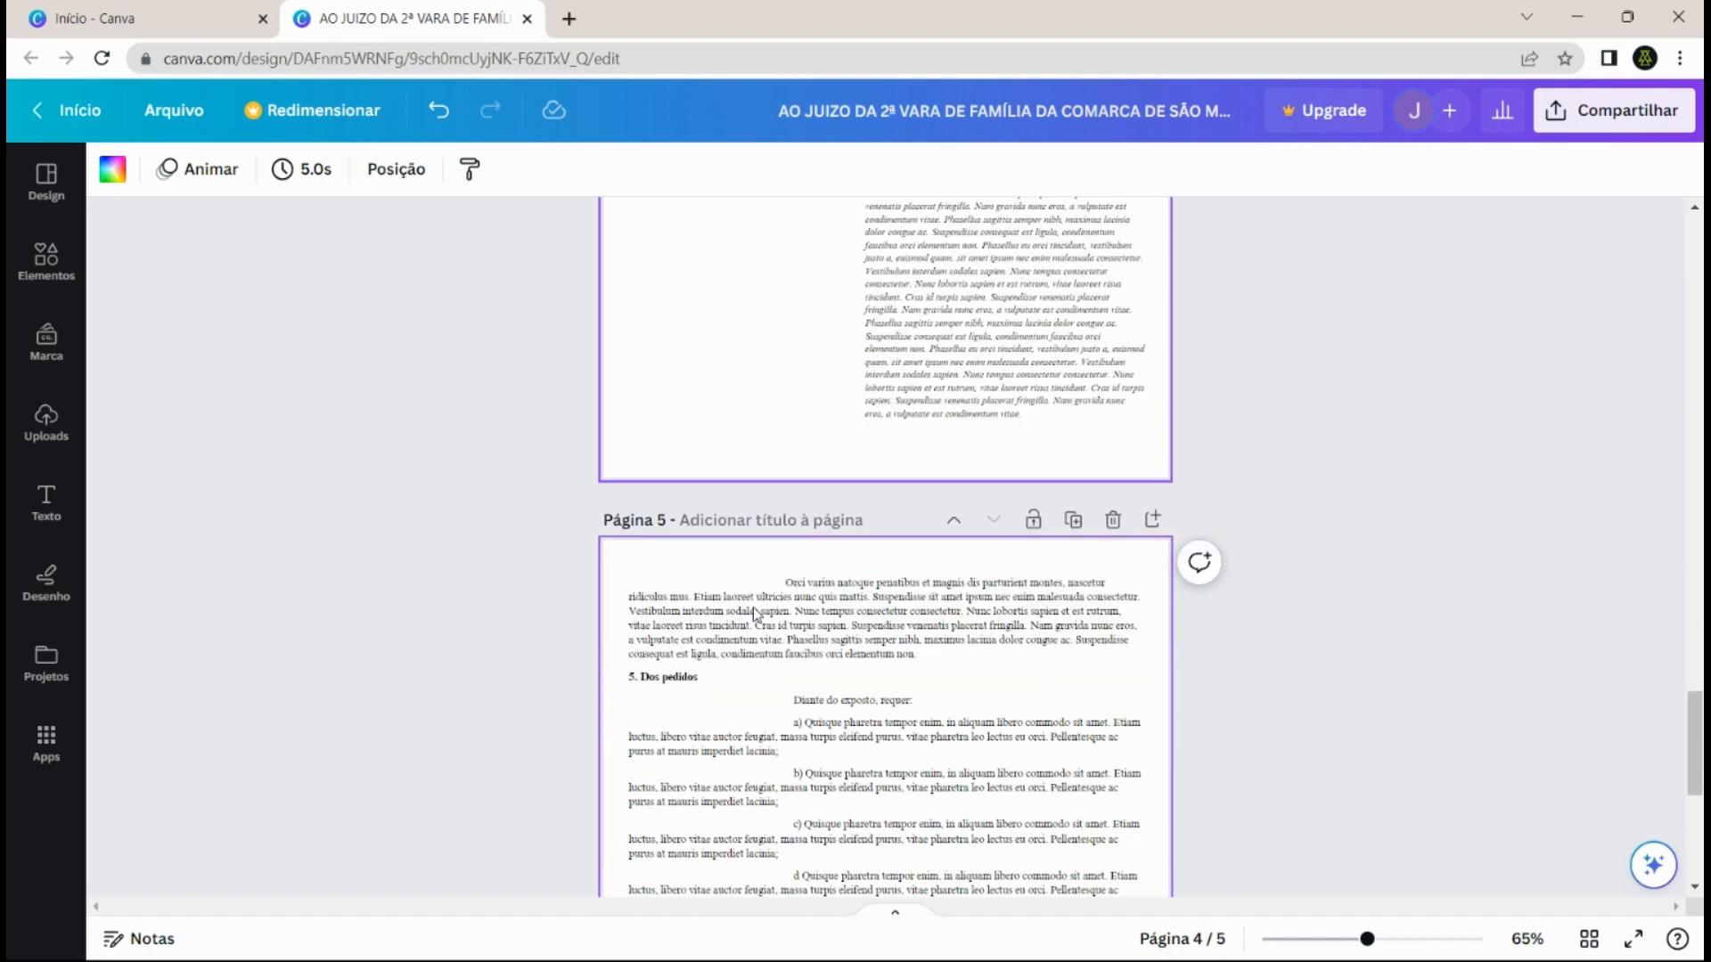
{"action": "scroll", "coordinate": [756, 615], "scroll_direction": "up", "scroll_amount": 9}
{"action": "scroll", "coordinate": [755, 615], "scroll_direction": "up", "scroll_amount": 20}
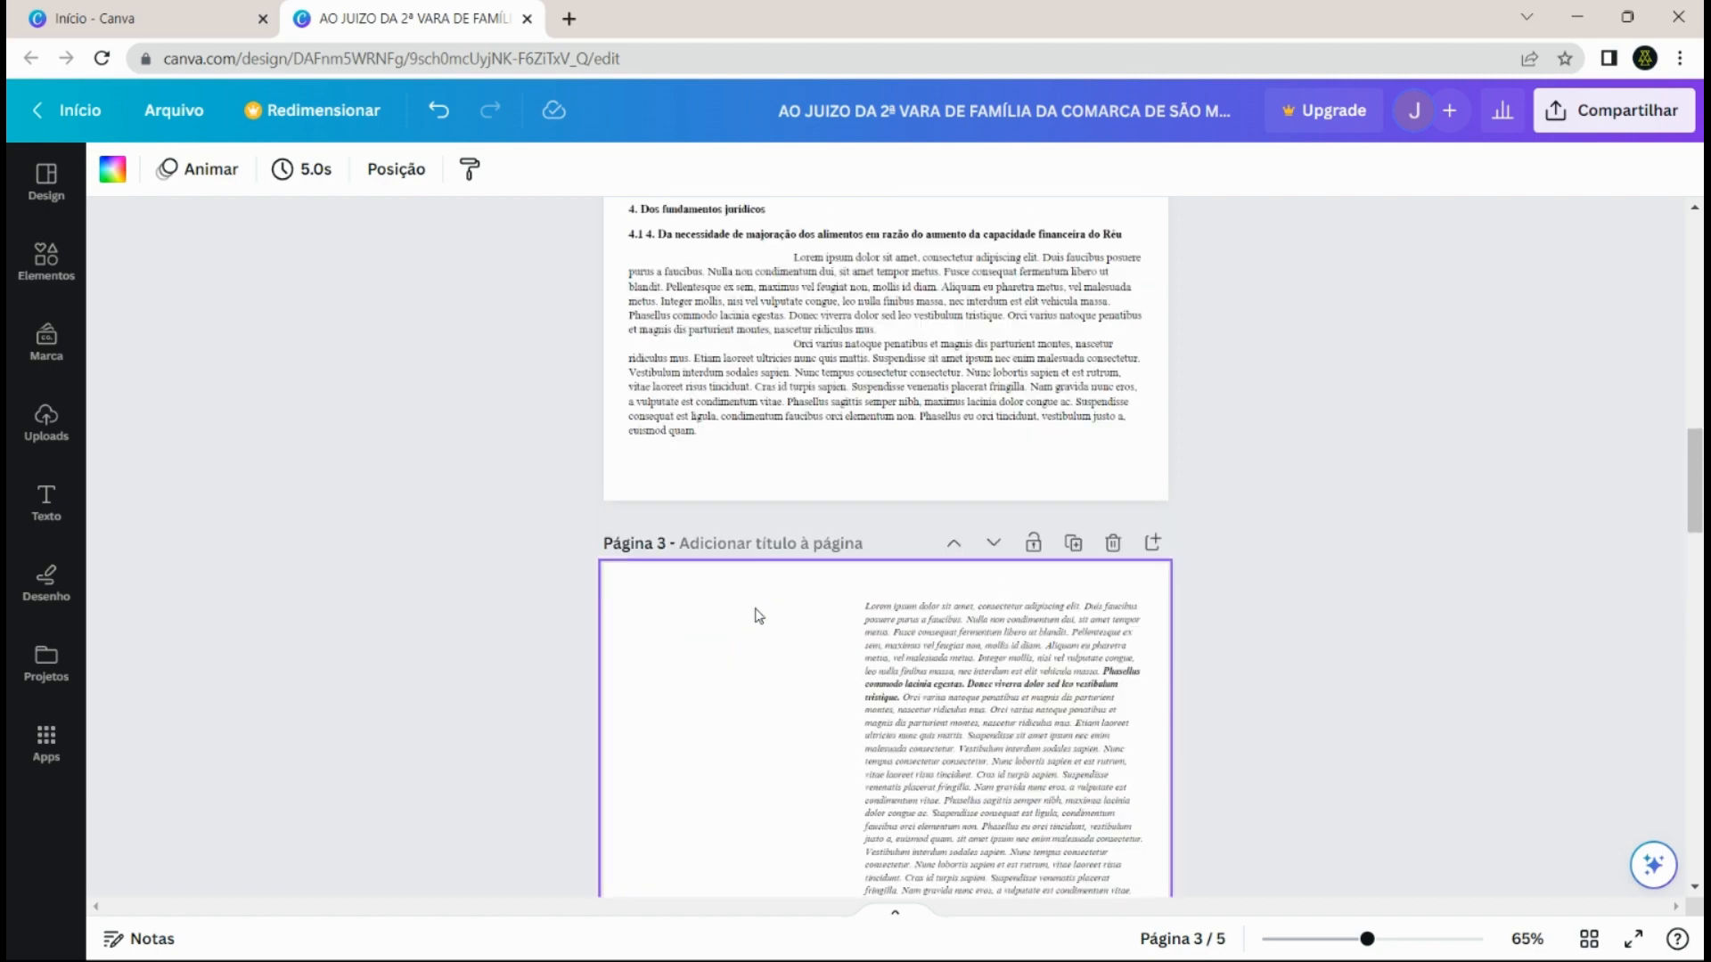
{"action": "scroll", "coordinate": [756, 615], "scroll_direction": "up", "scroll_amount": 3}
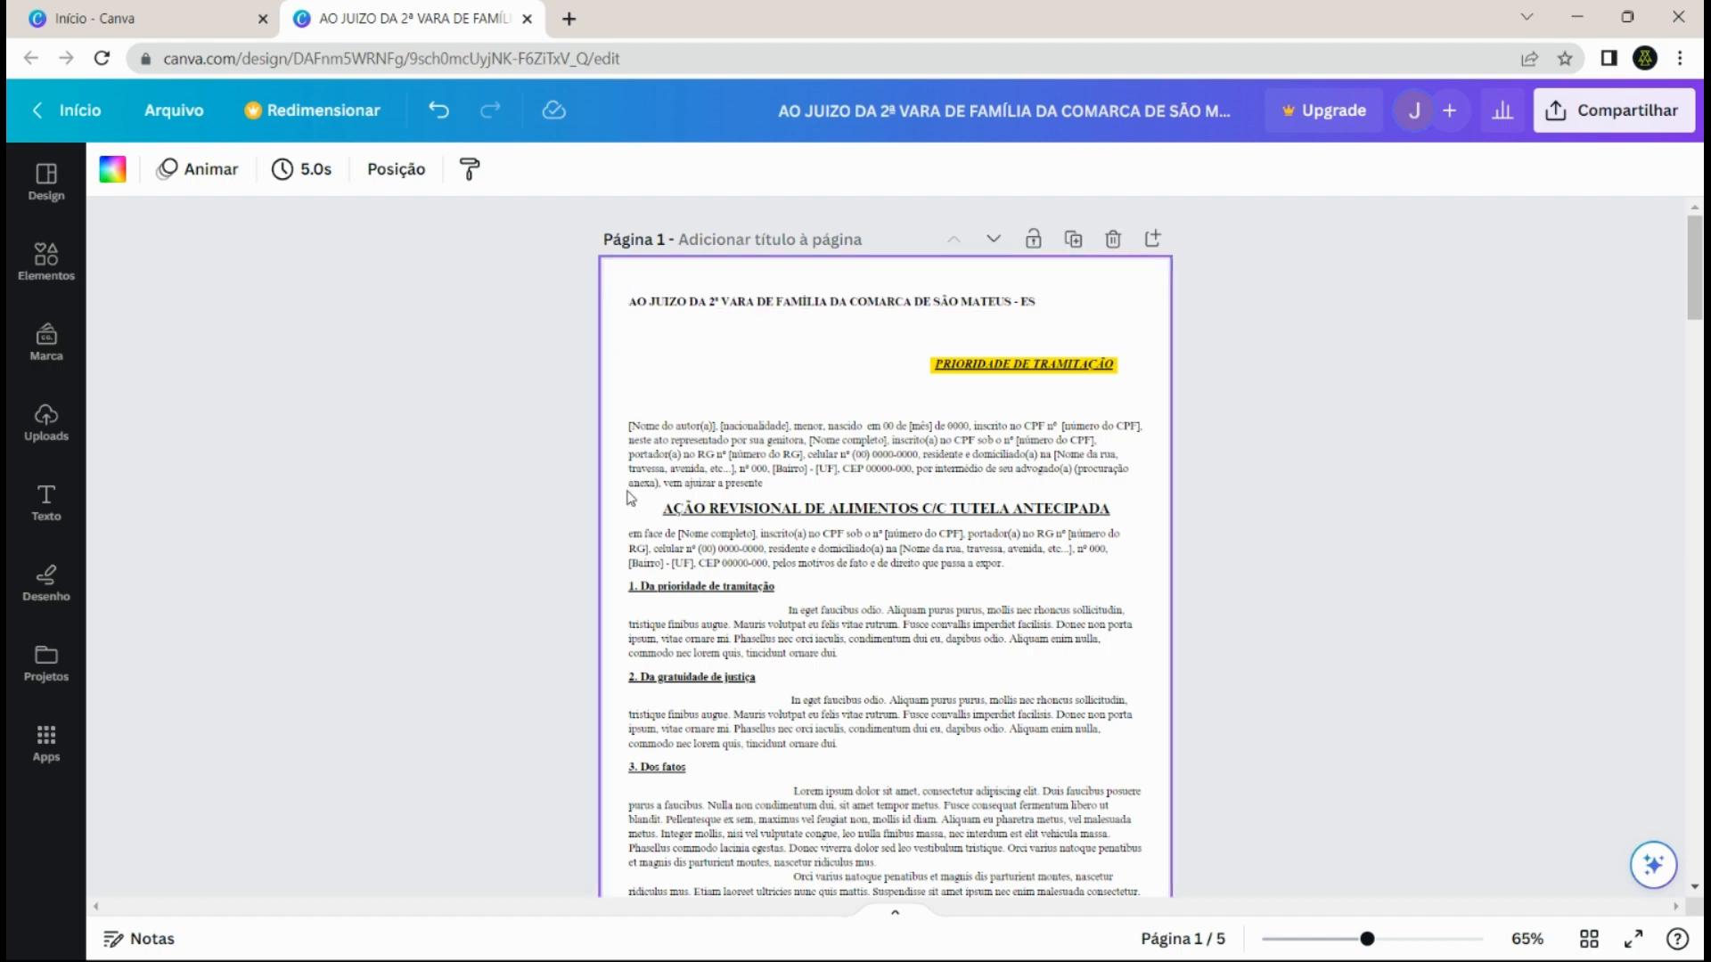
{"action": "scroll", "coordinate": [628, 504], "scroll_direction": "down", "scroll_amount": 3}
{"action": "scroll", "coordinate": [628, 488], "scroll_direction": "up", "scroll_amount": 3}
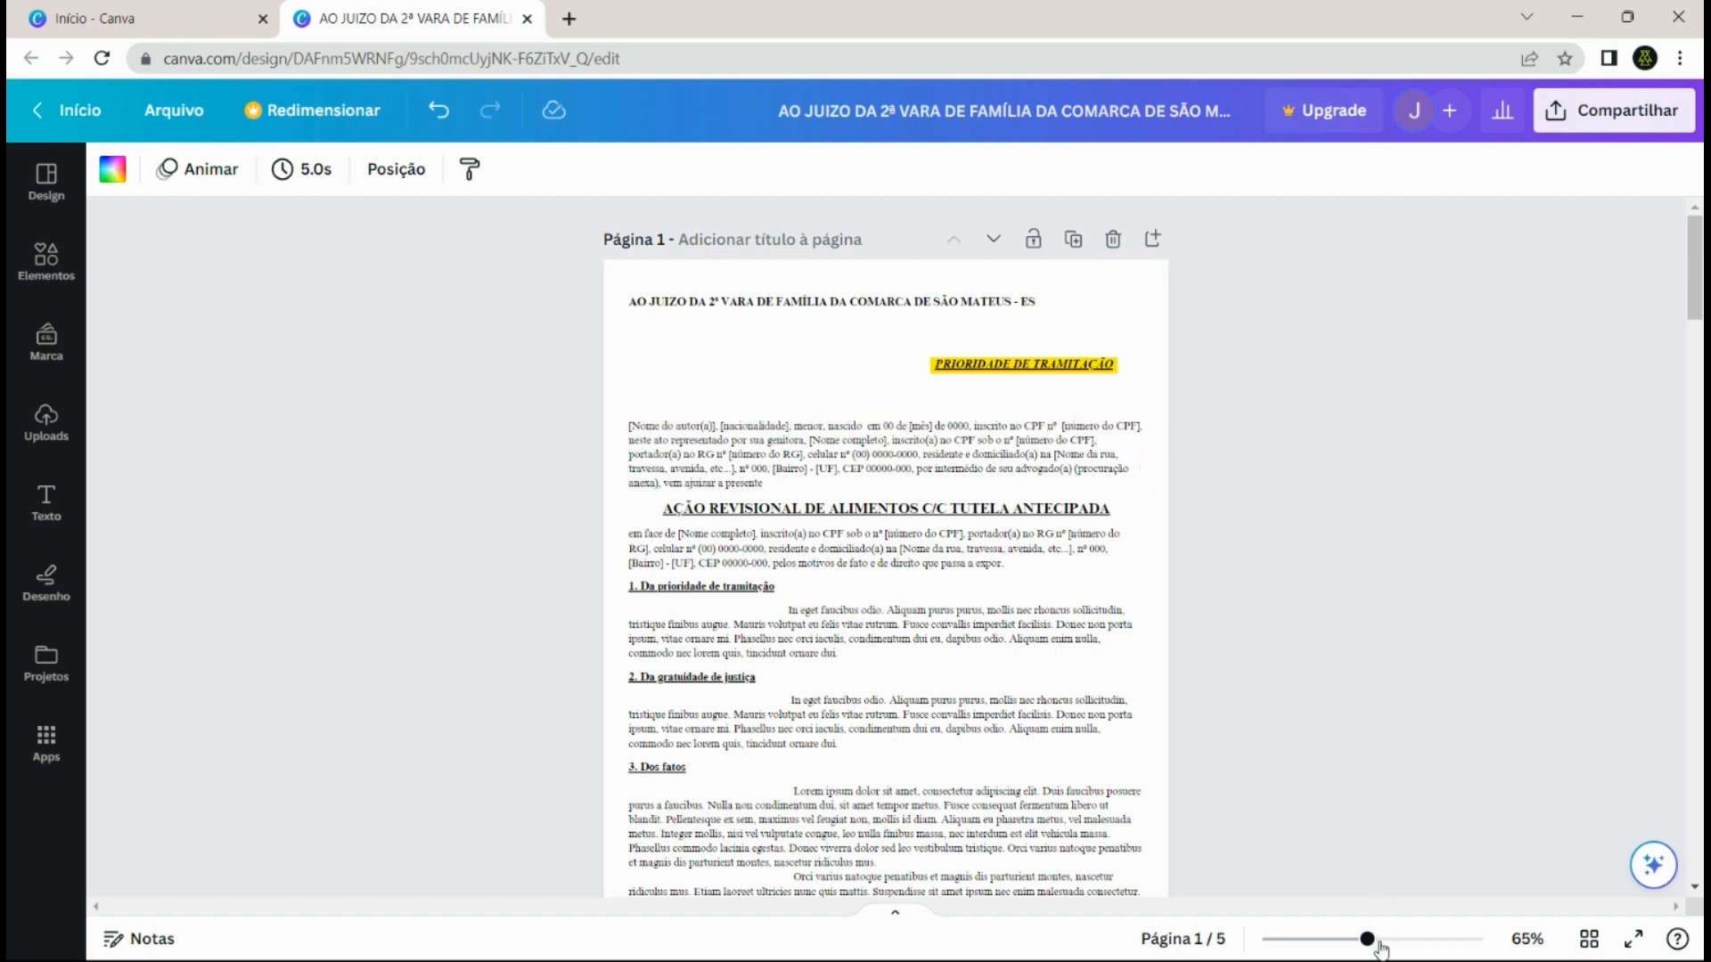
- Zoom in to 107% and examine page 1's heading, party details, action title and the text of section 1
{"action": "left_click_drag", "start_coordinate": [1380, 947], "coordinate": [1409, 946]}
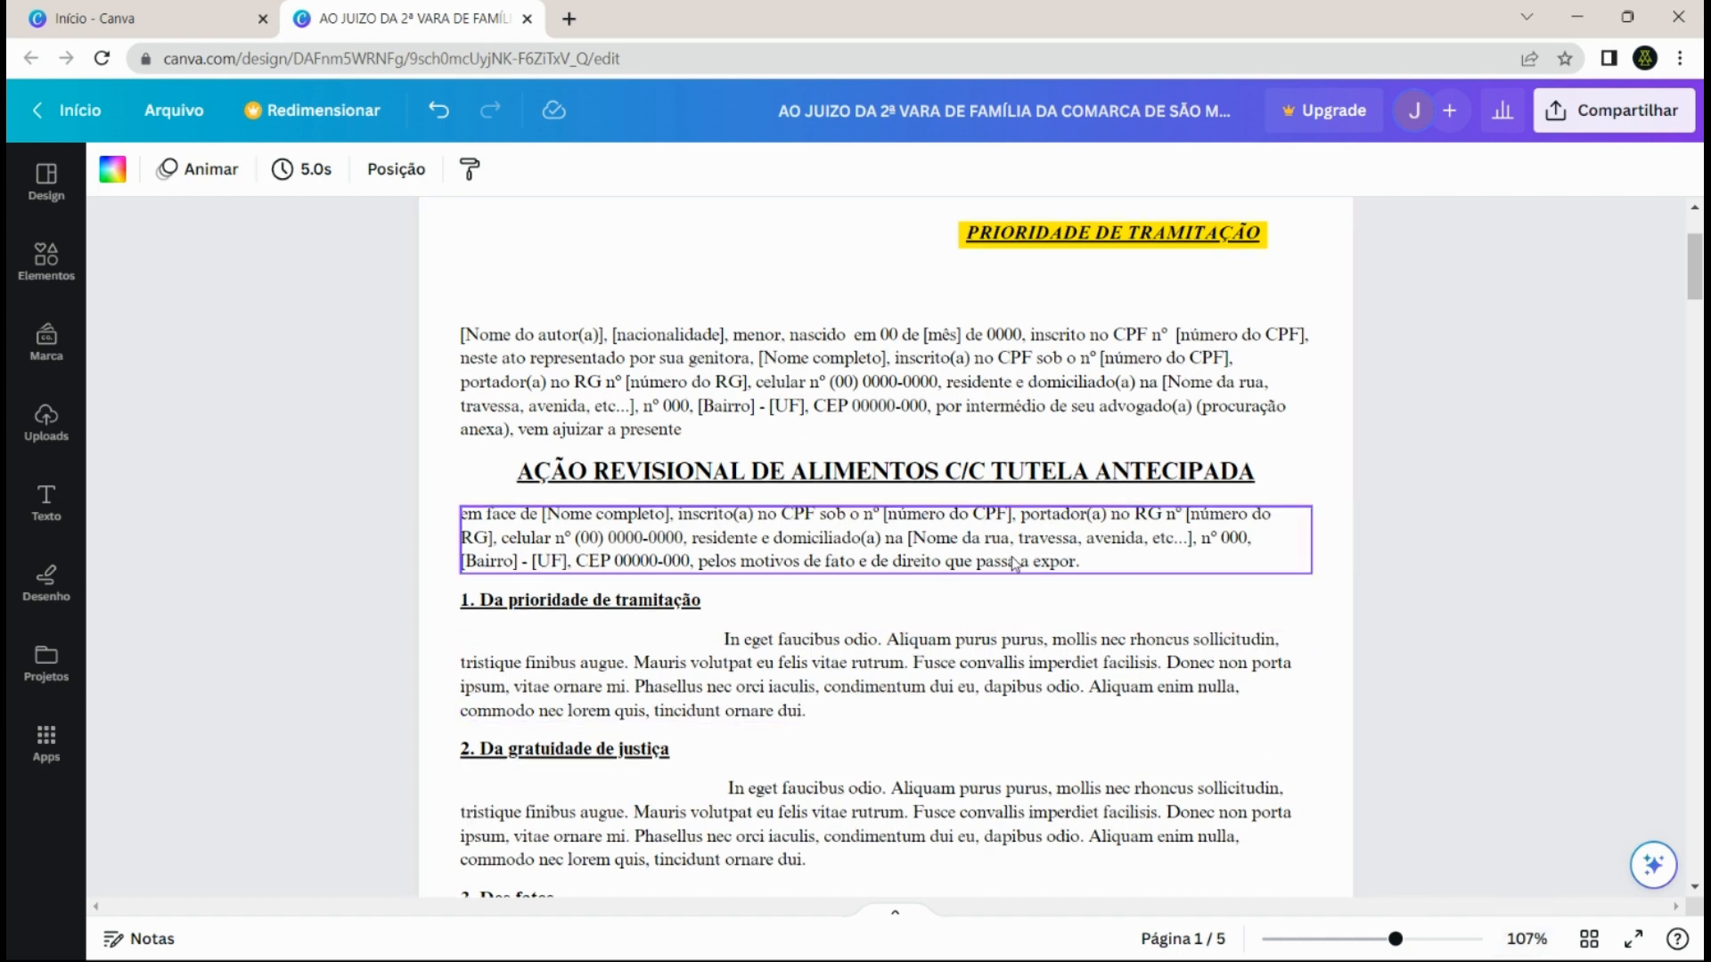
{"action": "scroll", "coordinate": [1012, 558], "scroll_direction": "up", "scroll_amount": 2}
{"action": "scroll", "coordinate": [1012, 558], "scroll_direction": "down", "scroll_amount": 3}
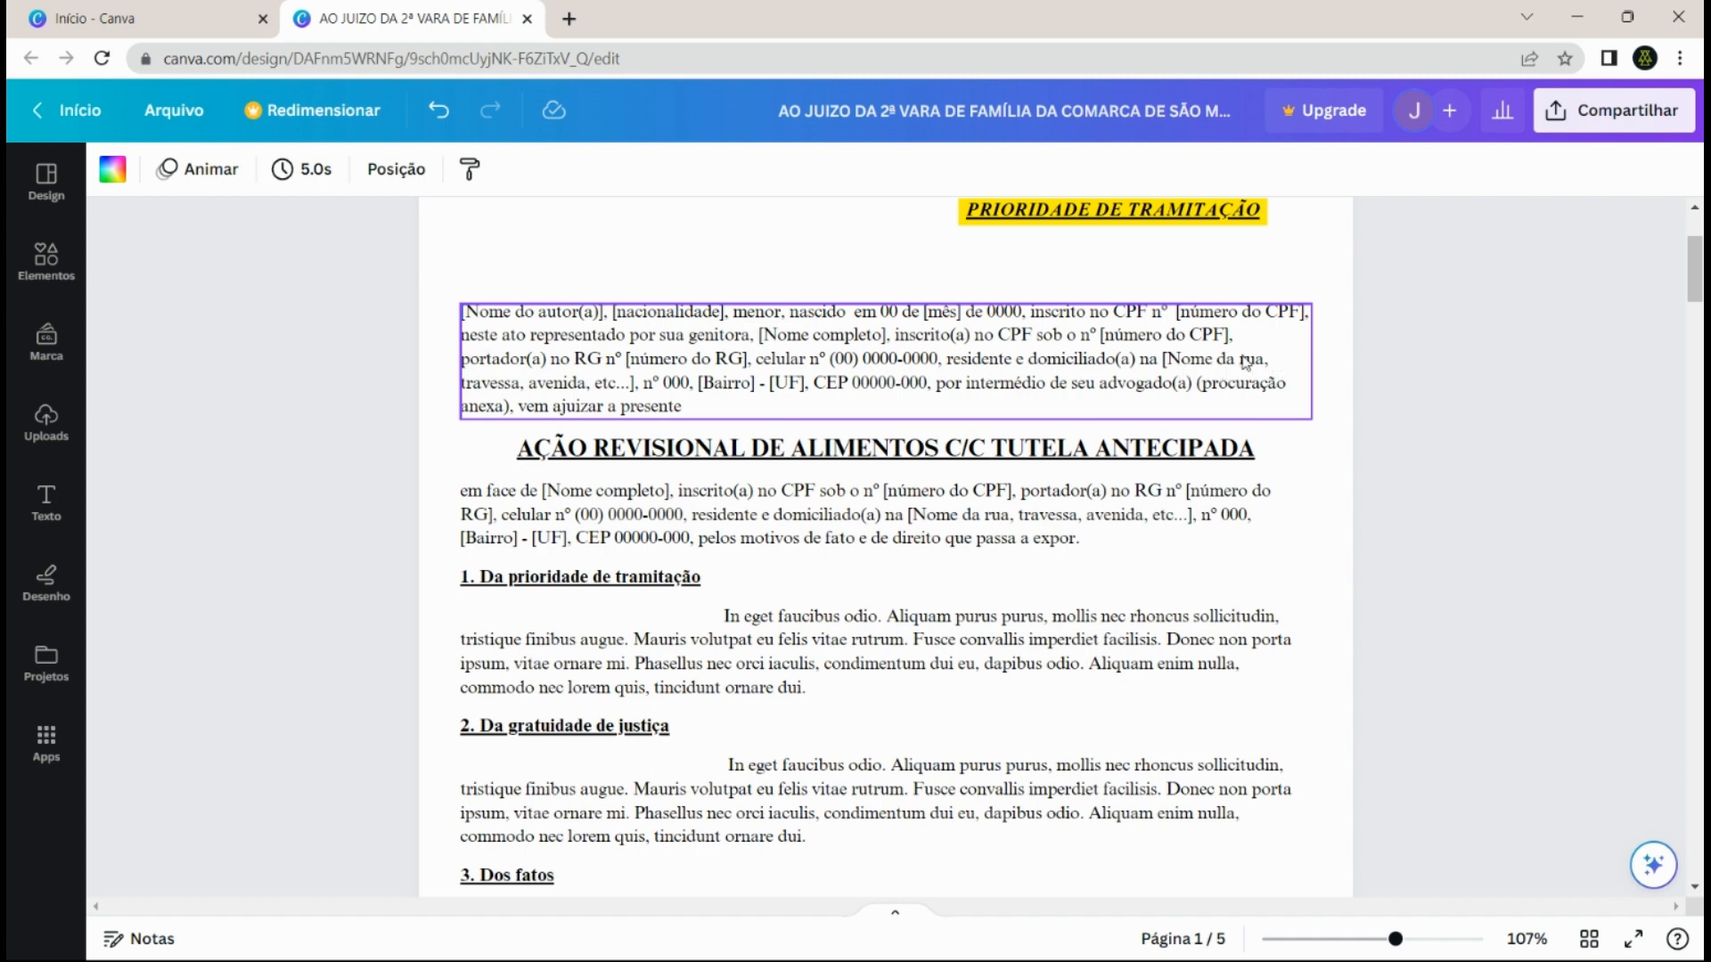
{"action": "scroll", "coordinate": [1246, 364], "scroll_direction": "up", "scroll_amount": 2}
{"action": "scroll", "coordinate": [1237, 459], "scroll_direction": "down", "scroll_amount": 1}
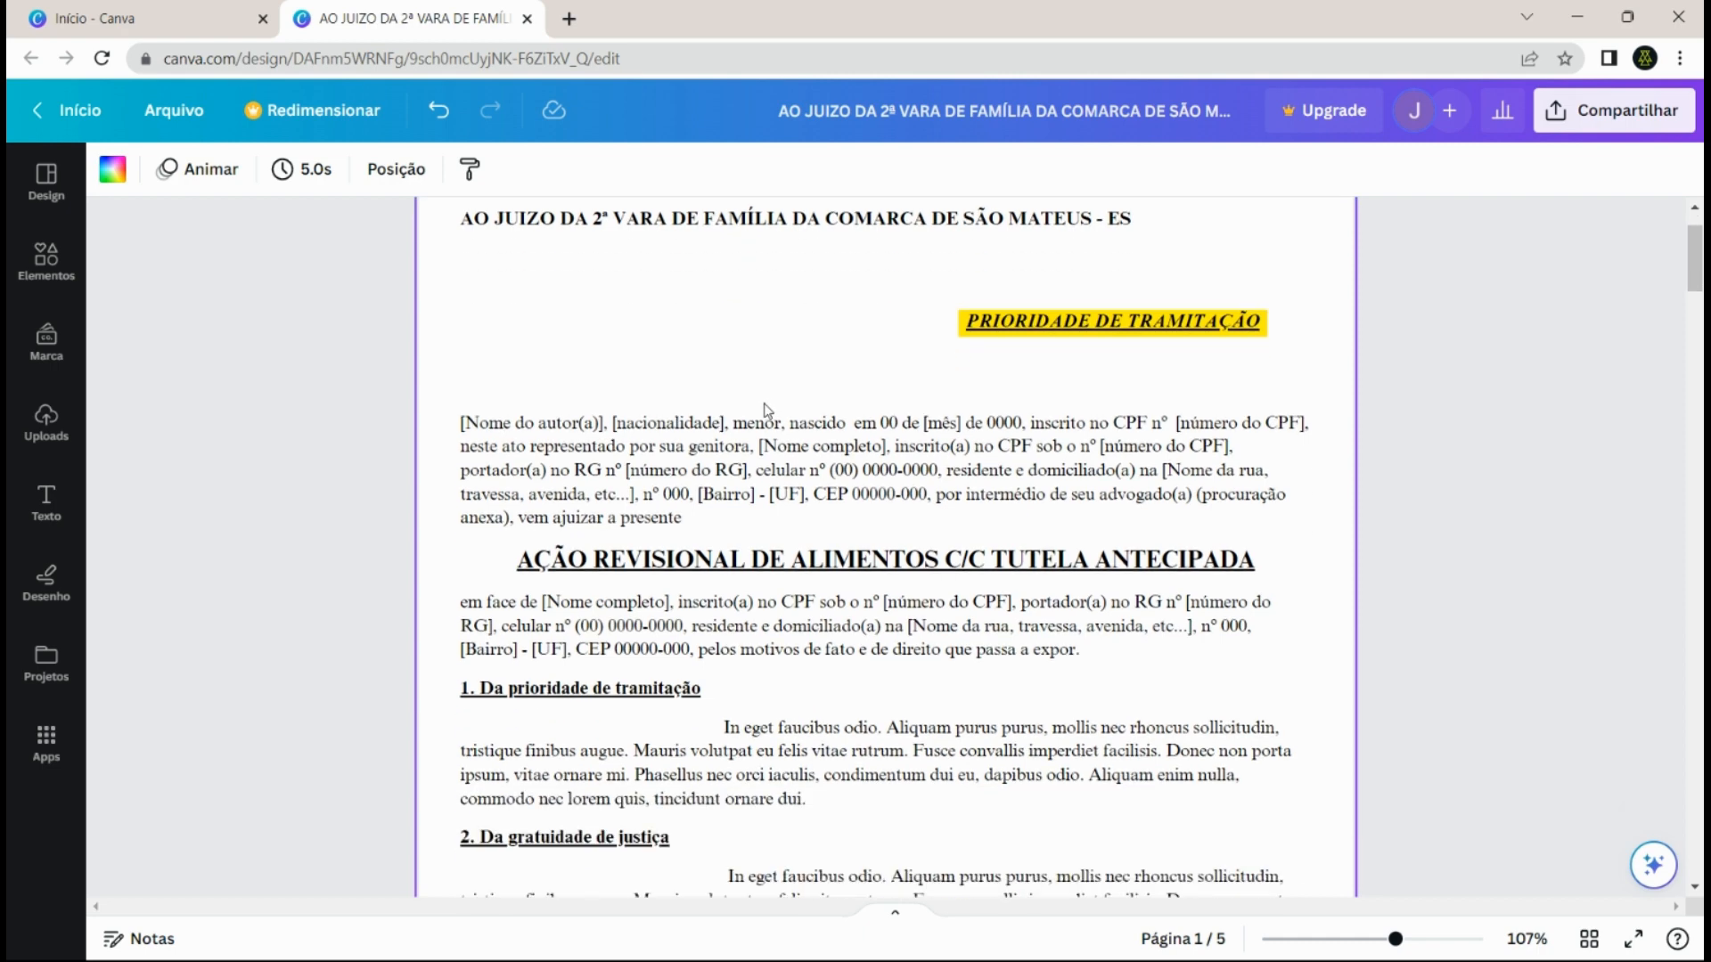
{"action": "scroll", "coordinate": [695, 388], "scroll_direction": "up", "scroll_amount": 1}
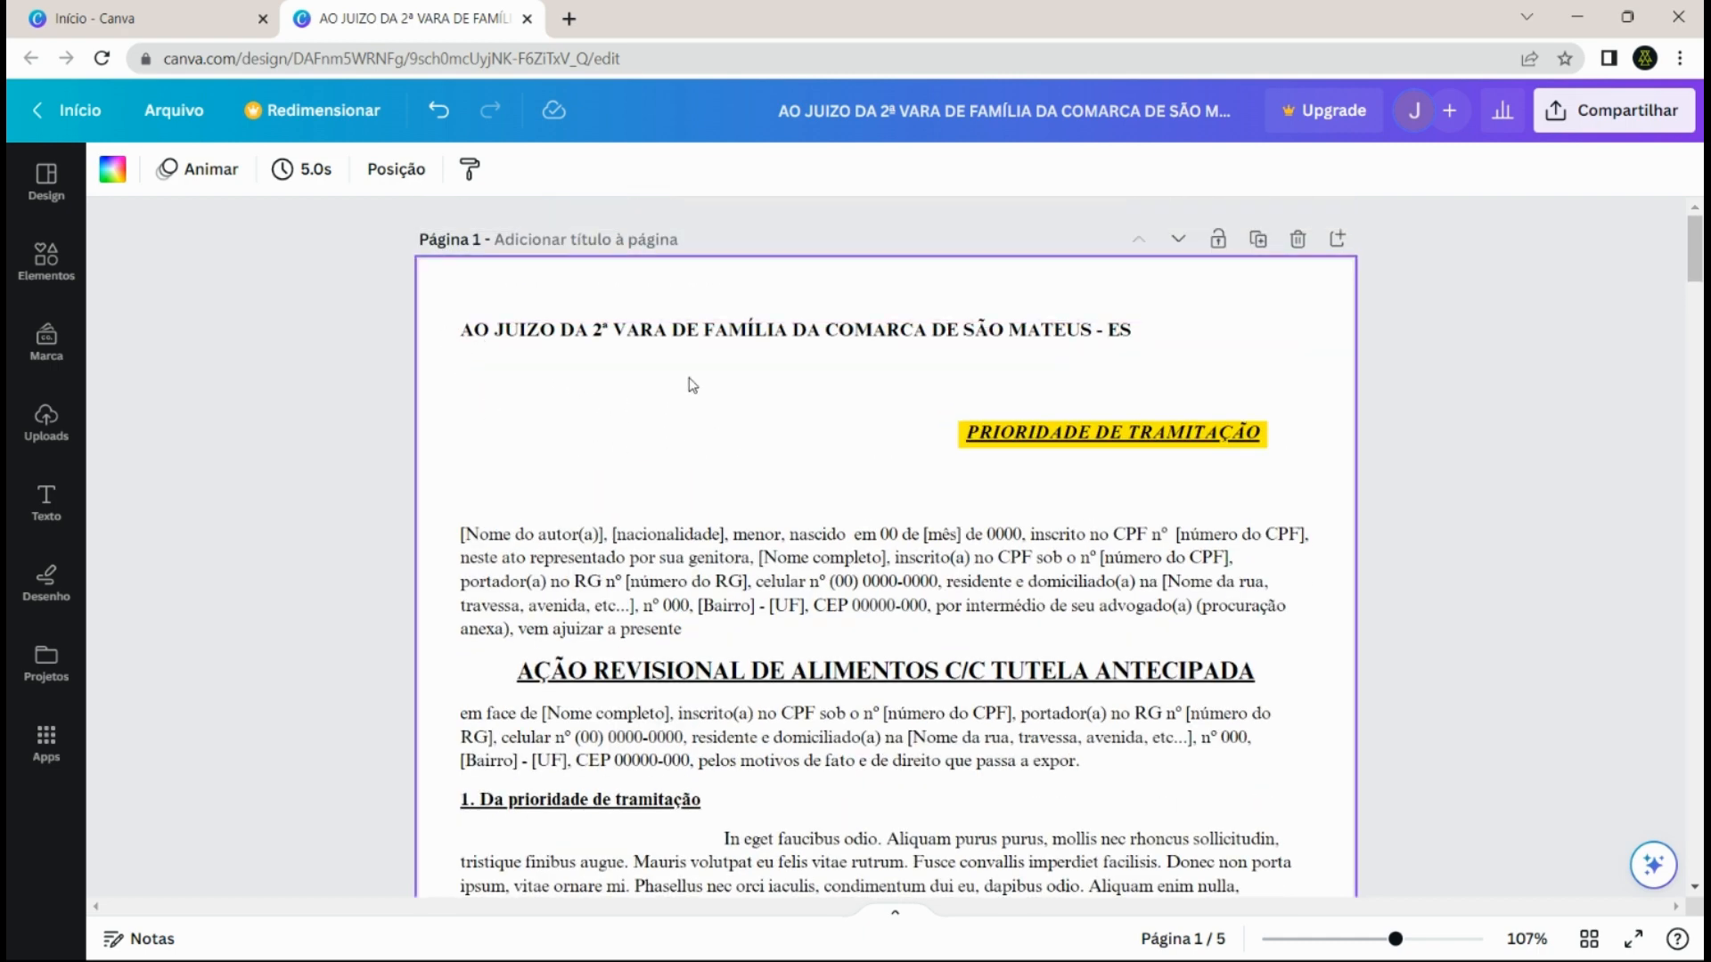
{"action": "scroll", "coordinate": [695, 517], "scroll_direction": "down", "scroll_amount": 2}
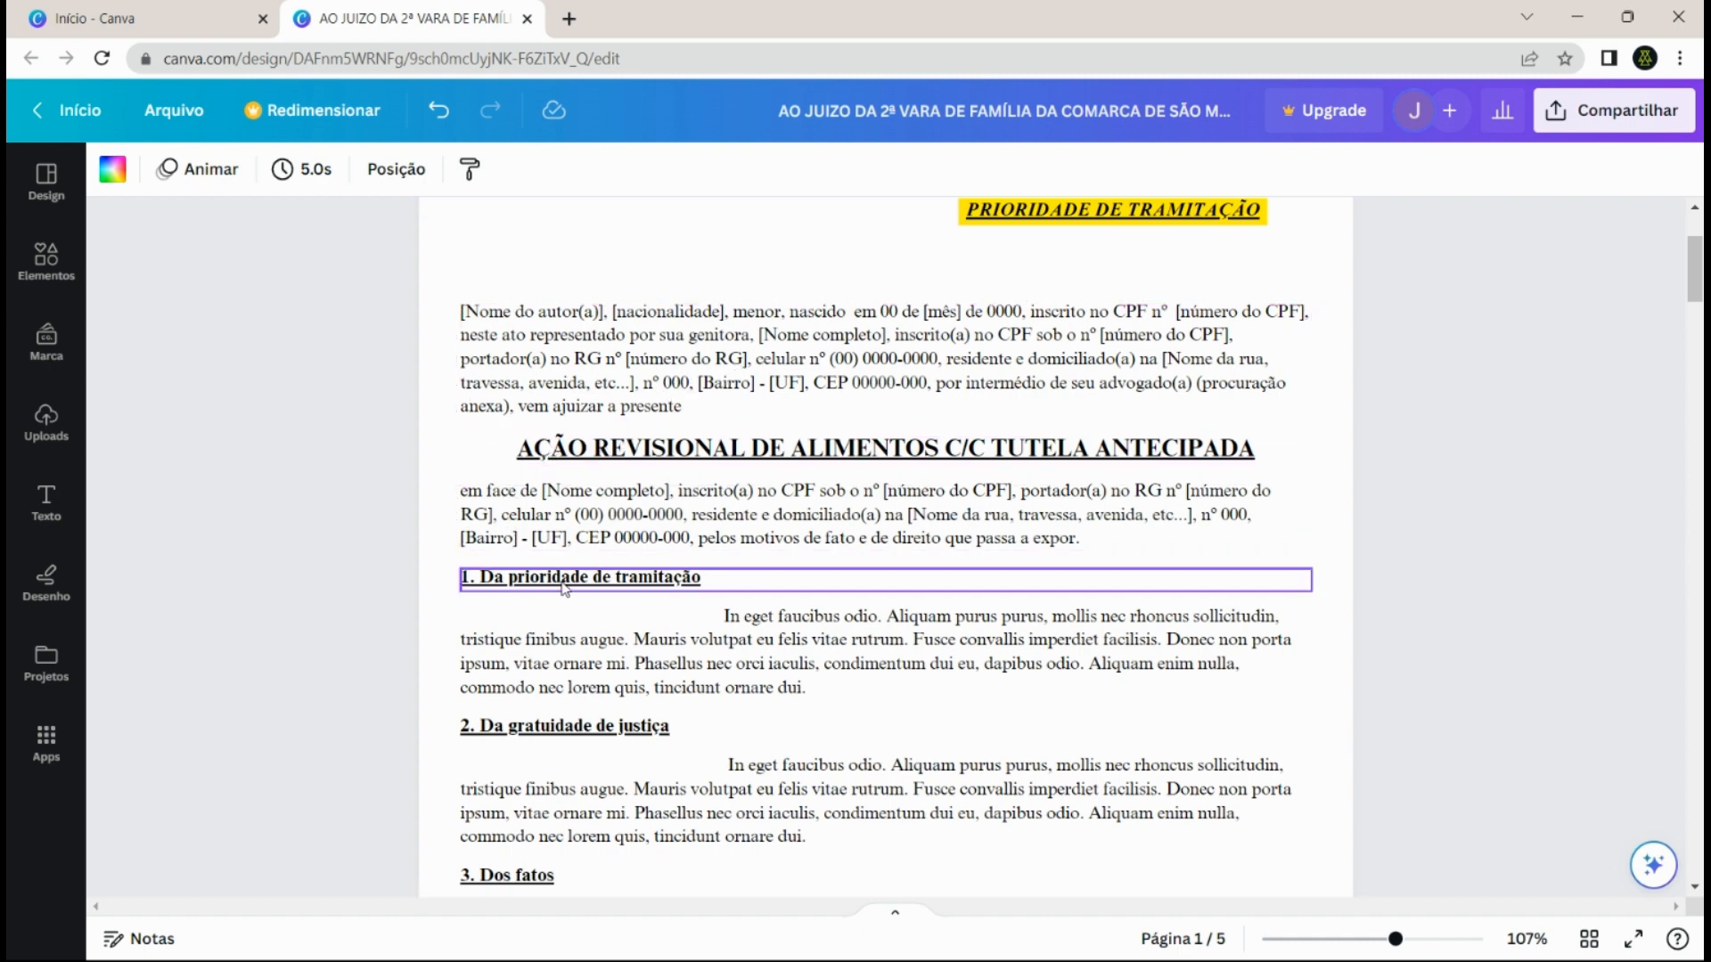
{"action": "scroll", "coordinate": [575, 485], "scroll_direction": "down", "scroll_amount": 1}
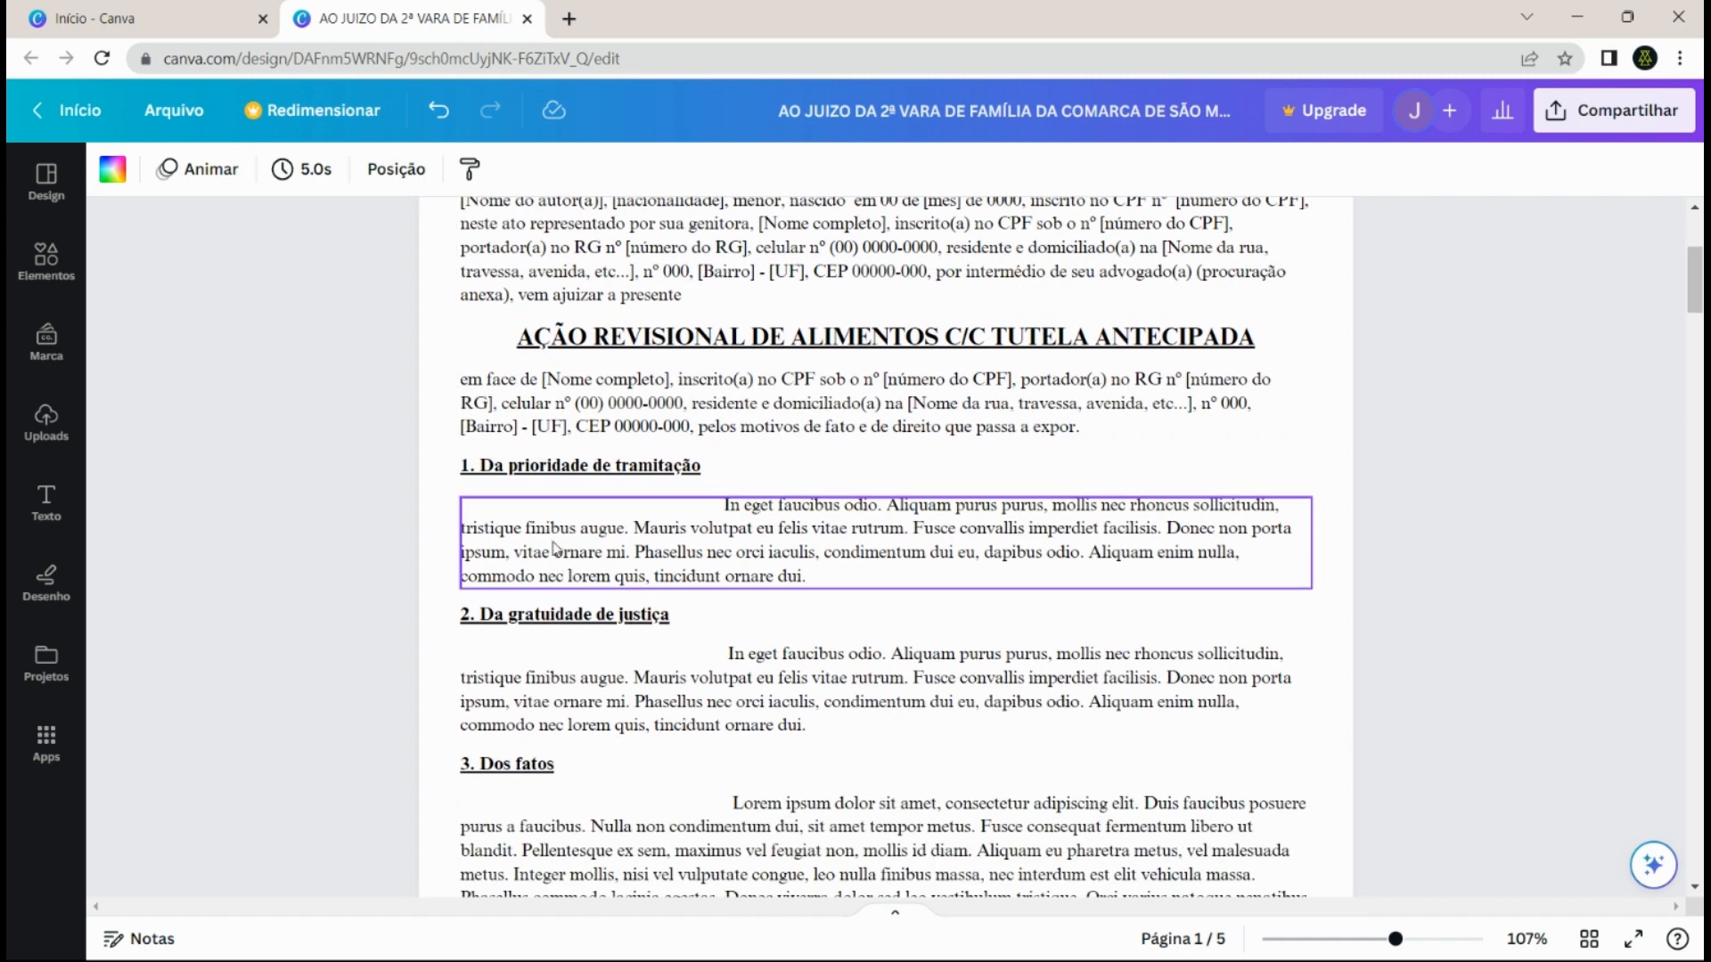
{"action": "left_click", "coordinate": [648, 483]}
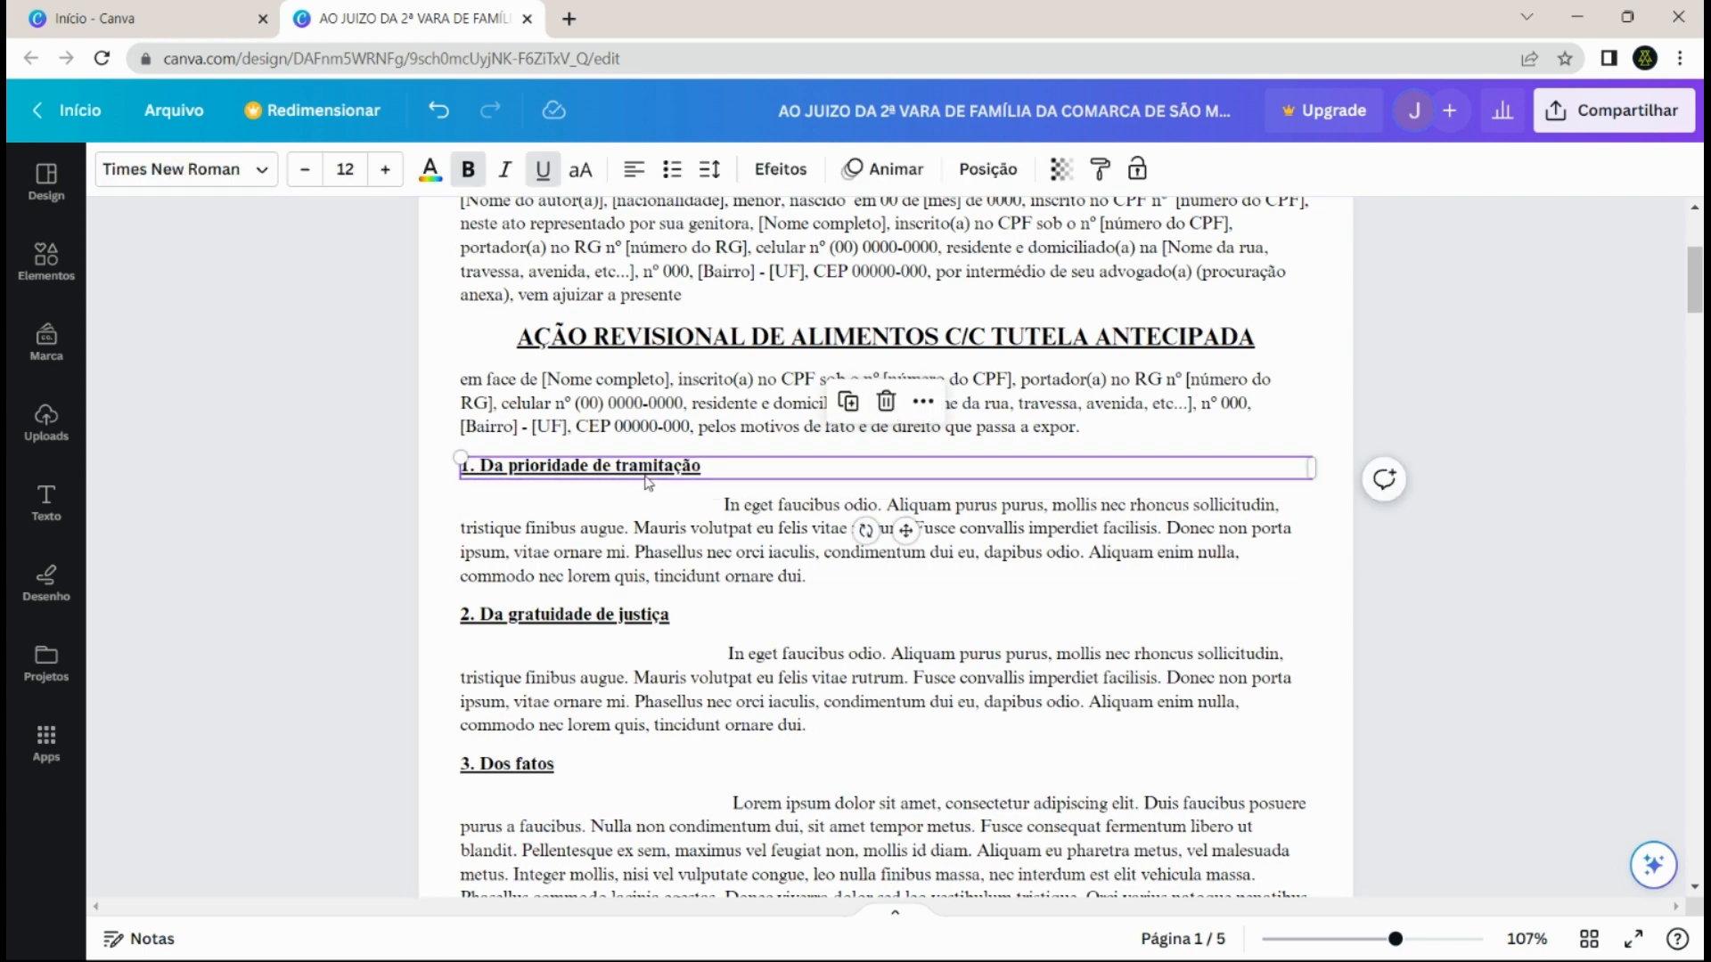
{"action": "left_click", "coordinate": [786, 512]}
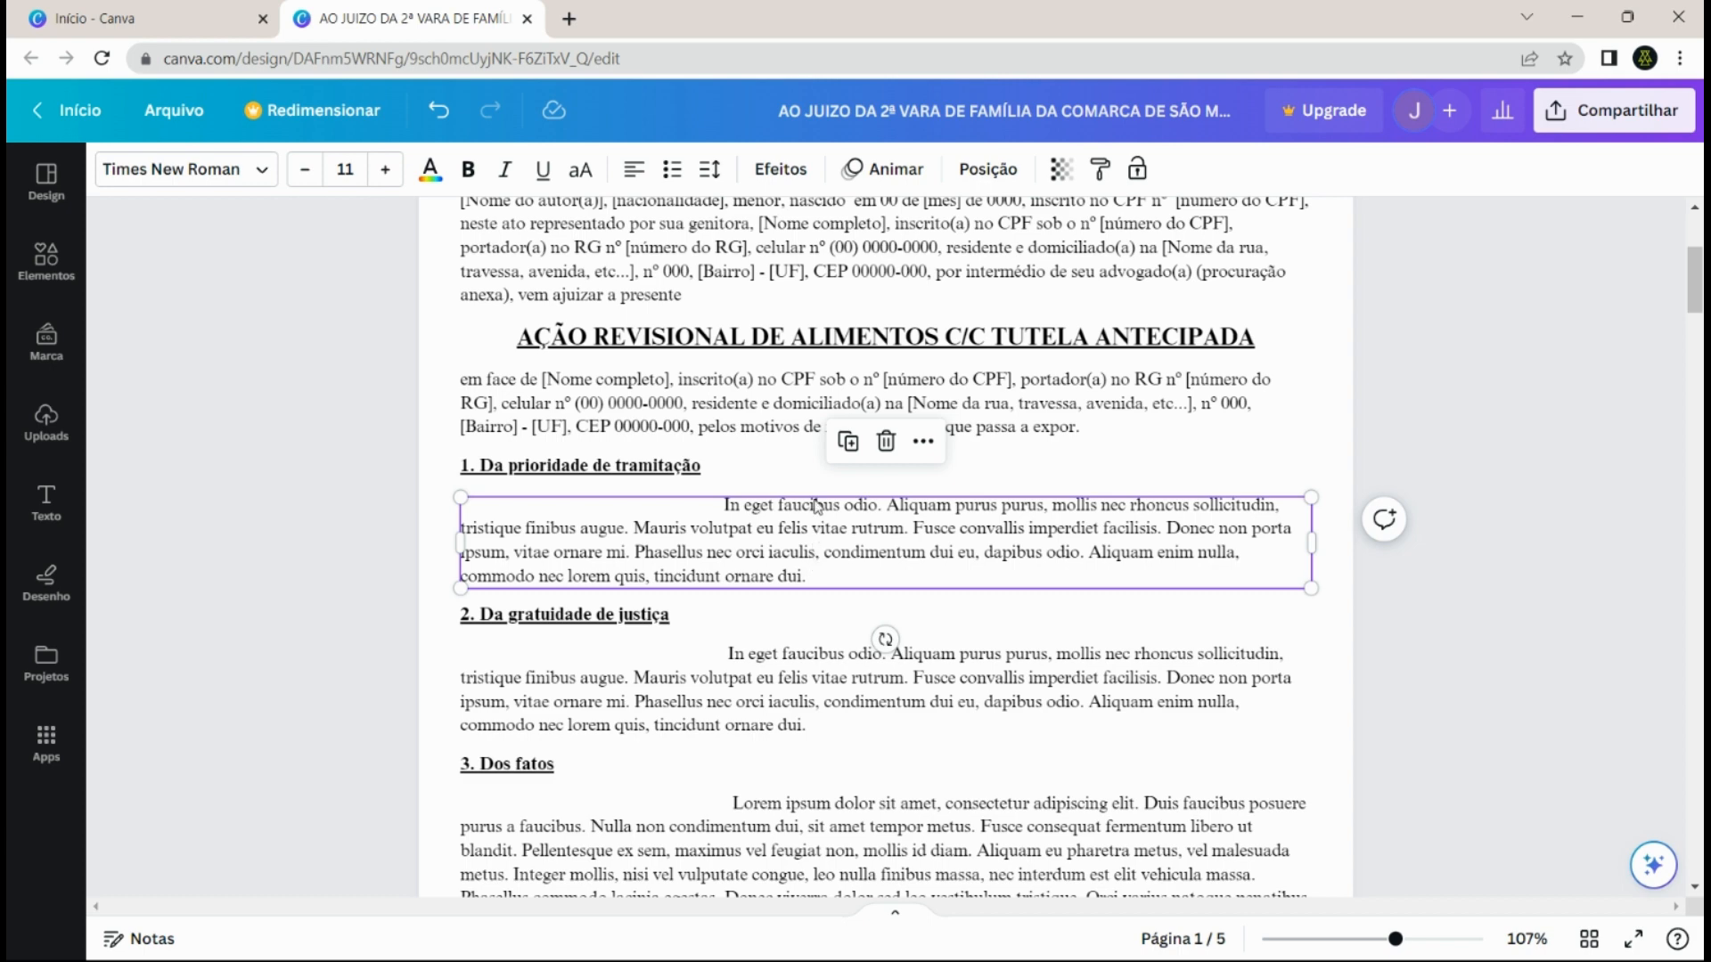
- Examine the highlighted "PRIORIDADE DE TRAMITAÇÃO" label near the top of page 1 by selecting its text box
{"action": "scroll", "coordinate": [802, 481], "scroll_direction": "up", "scroll_amount": 3}
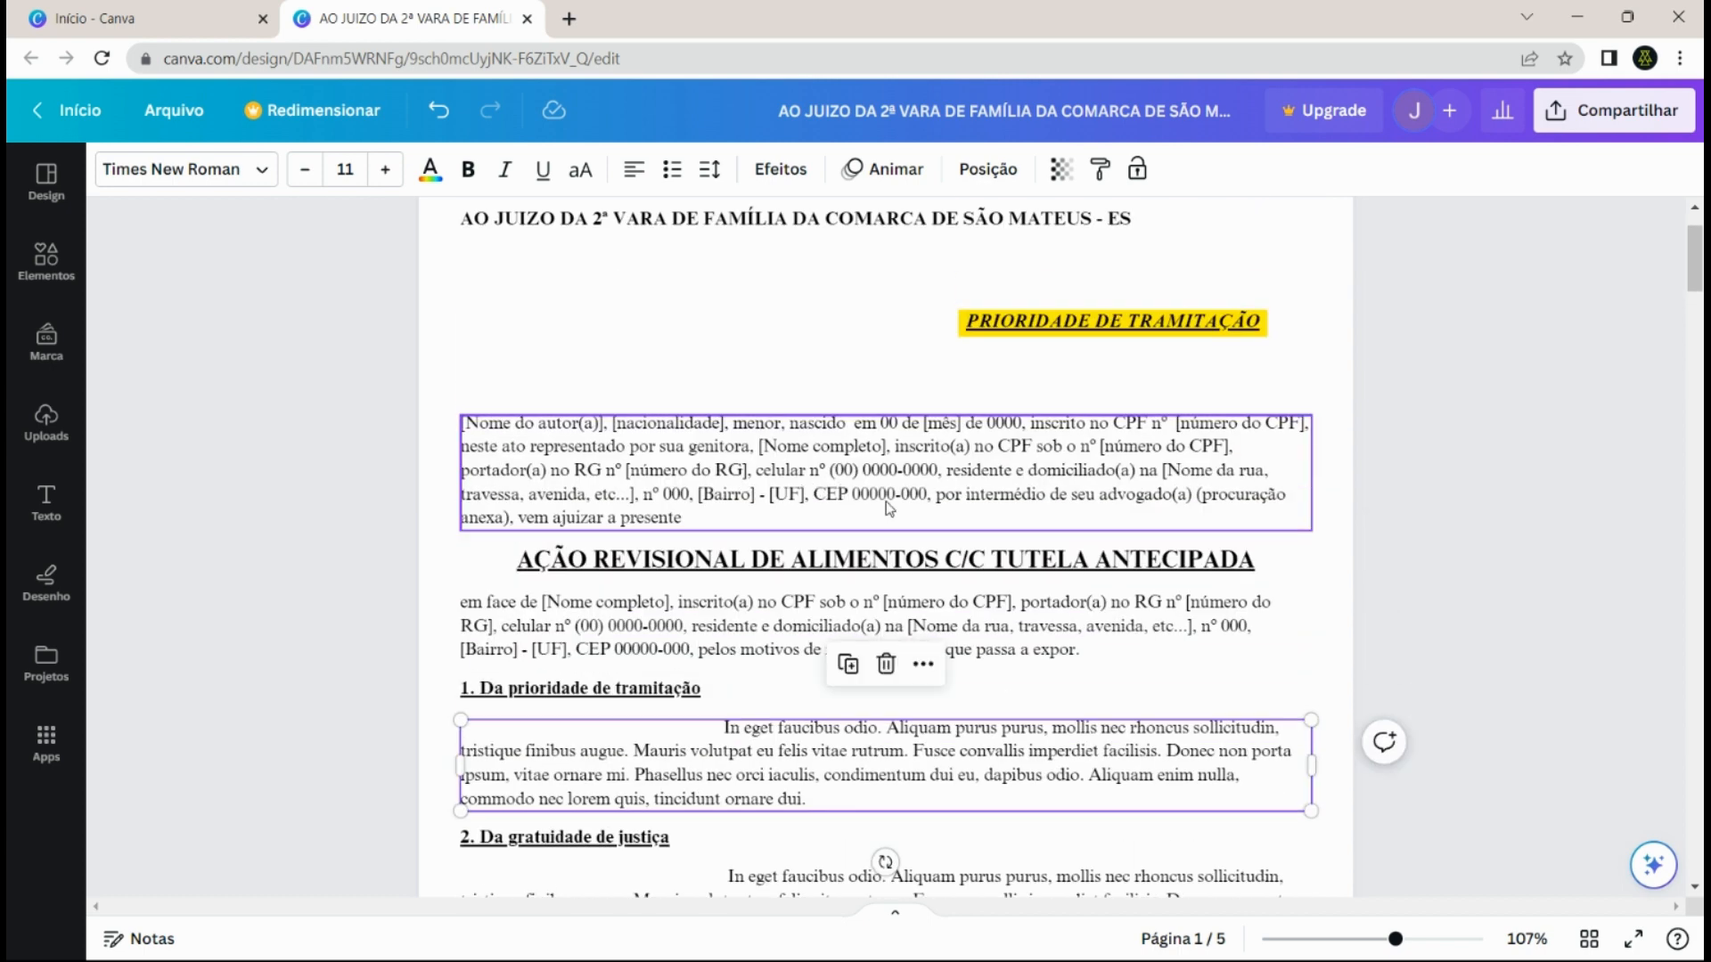
{"action": "scroll", "coordinate": [795, 401], "scroll_direction": "up", "scroll_amount": 2}
{"action": "scroll", "coordinate": [779, 437], "scroll_direction": "down", "scroll_amount": 2}
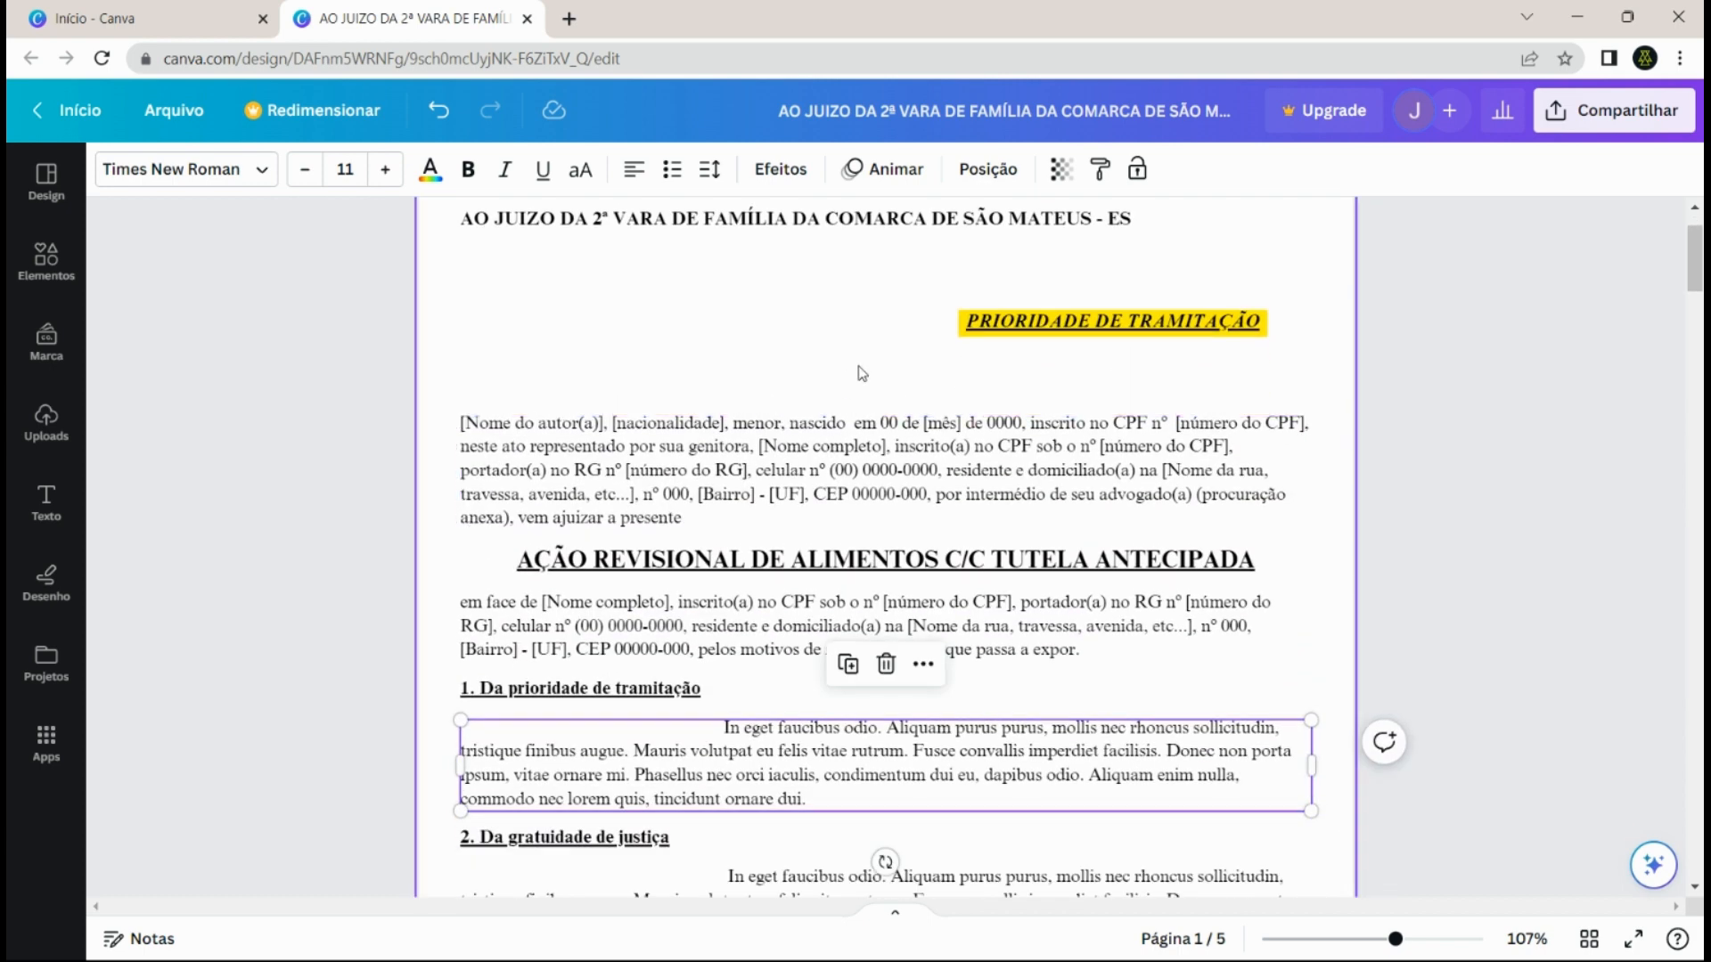
{"action": "left_click_drag", "start_coordinate": [927, 291], "coordinate": [1292, 372]}
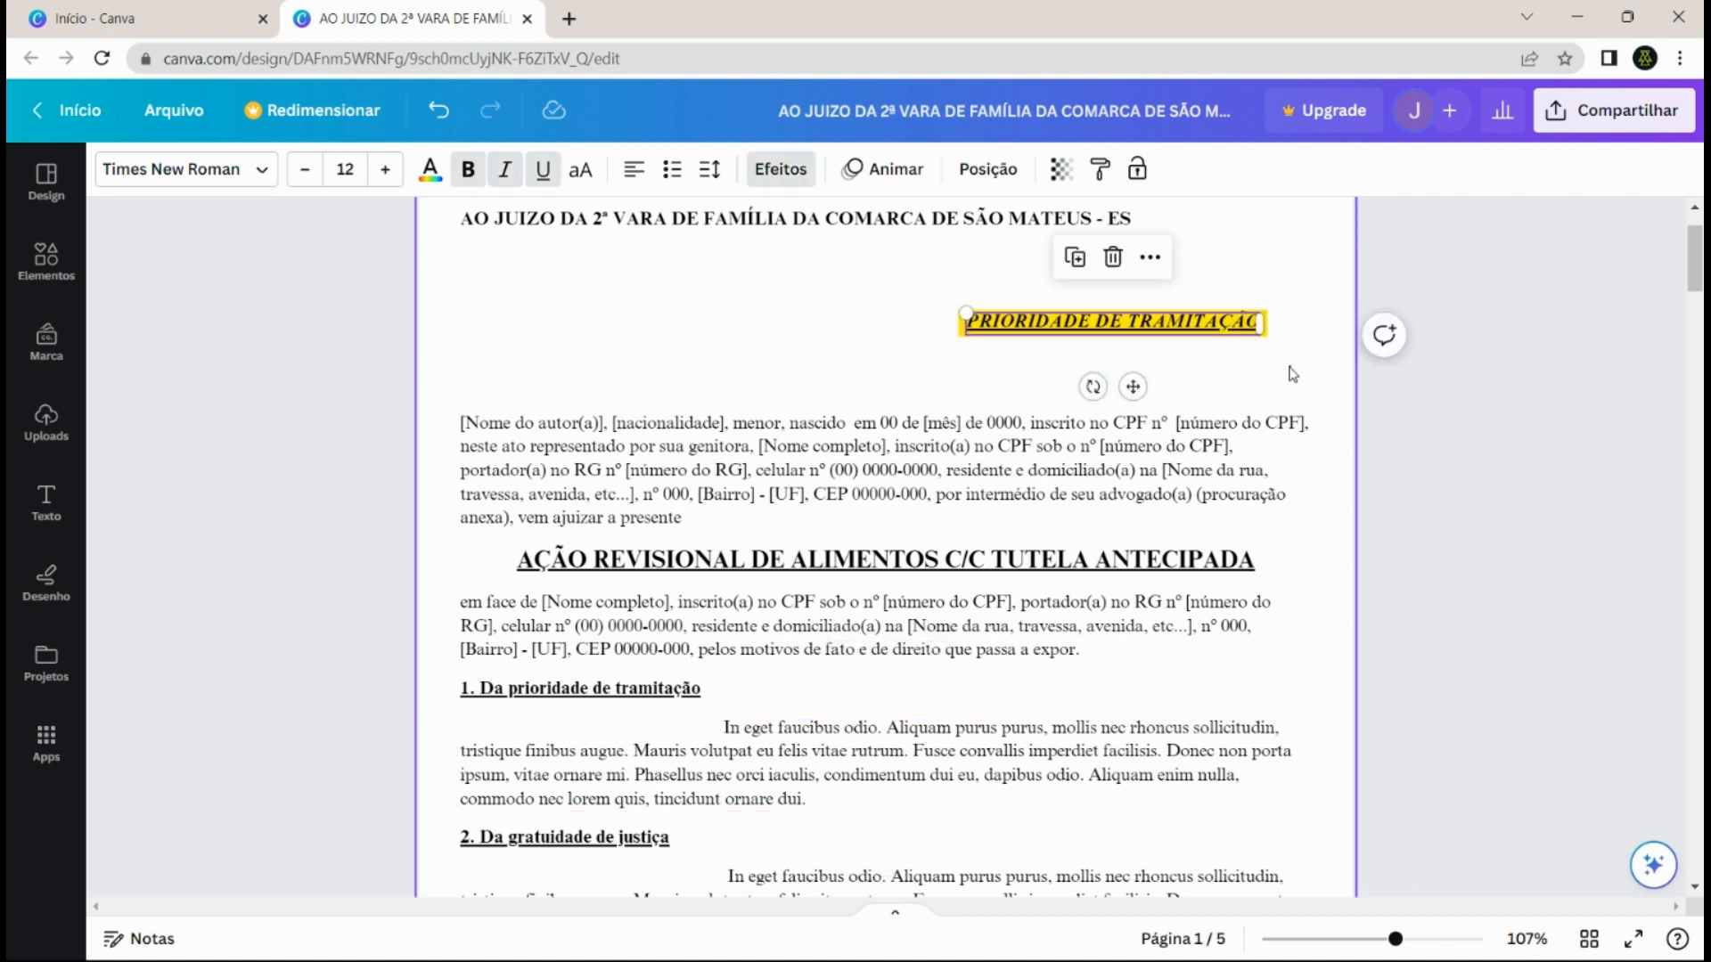
{"action": "left_click", "coordinate": [1252, 357]}
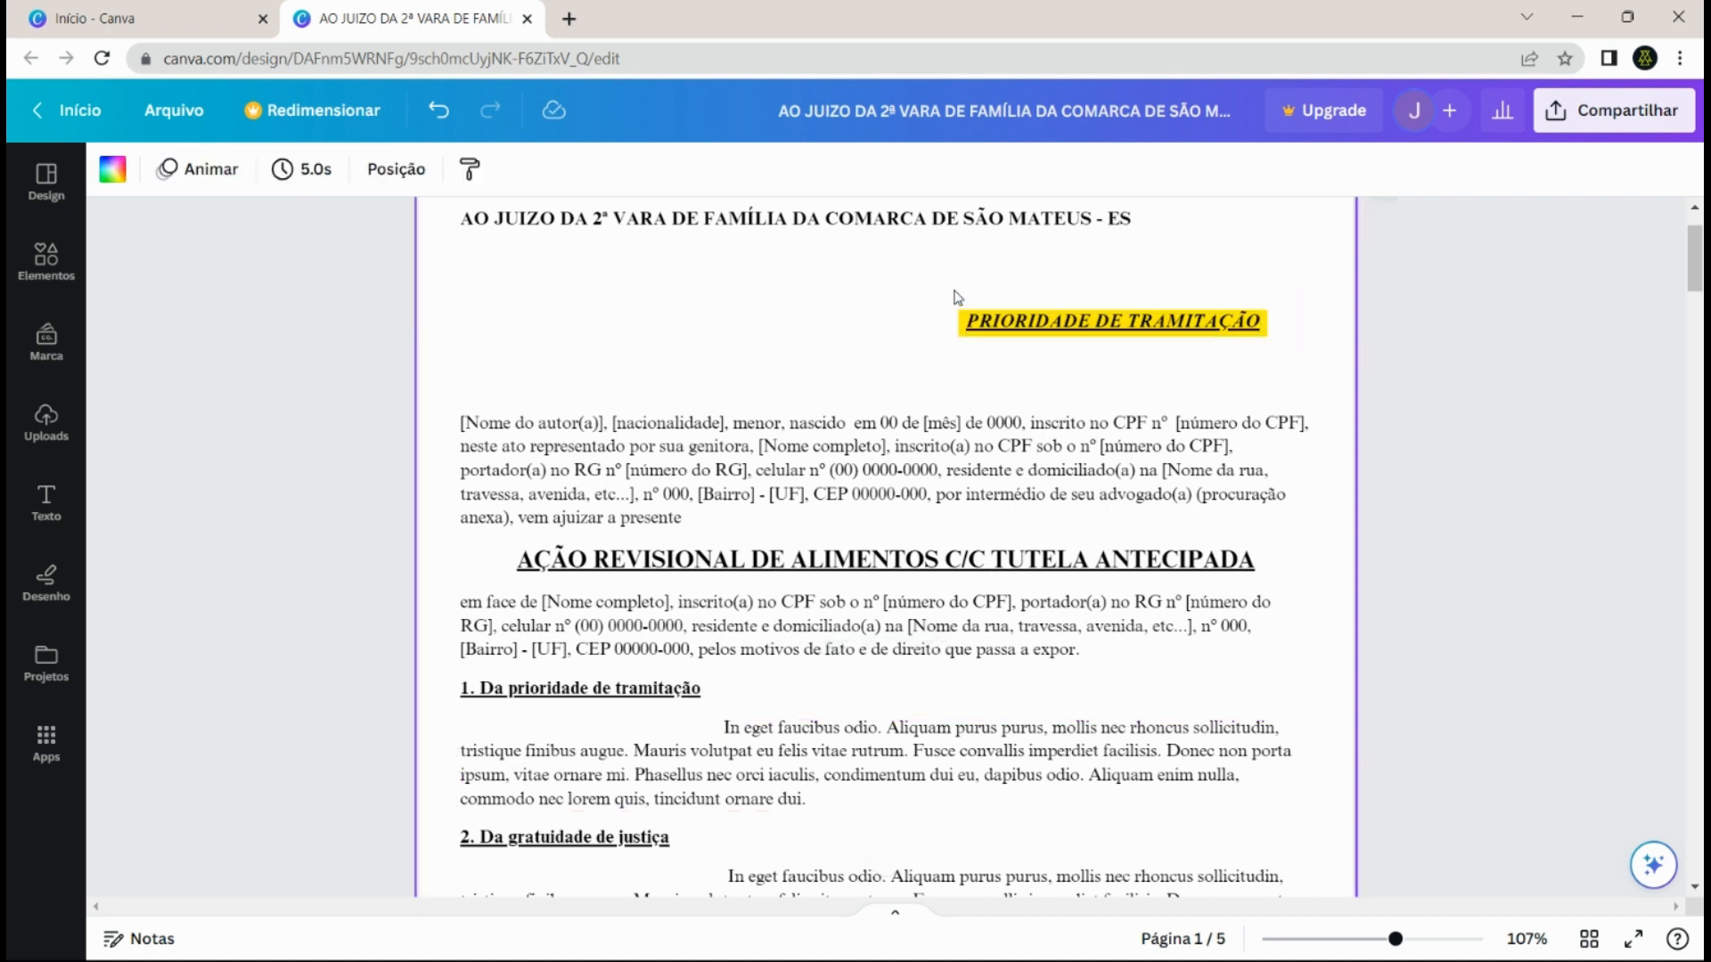
{"action": "left_click_drag", "start_coordinate": [948, 271], "coordinate": [1293, 361]}
{"action": "left_click", "coordinate": [1256, 361]}
{"action": "left_click_drag", "start_coordinate": [920, 284], "coordinate": [1310, 370]}
{"action": "left_click", "coordinate": [1310, 370]}
{"action": "left_click_drag", "start_coordinate": [960, 293], "coordinate": [1292, 366]}
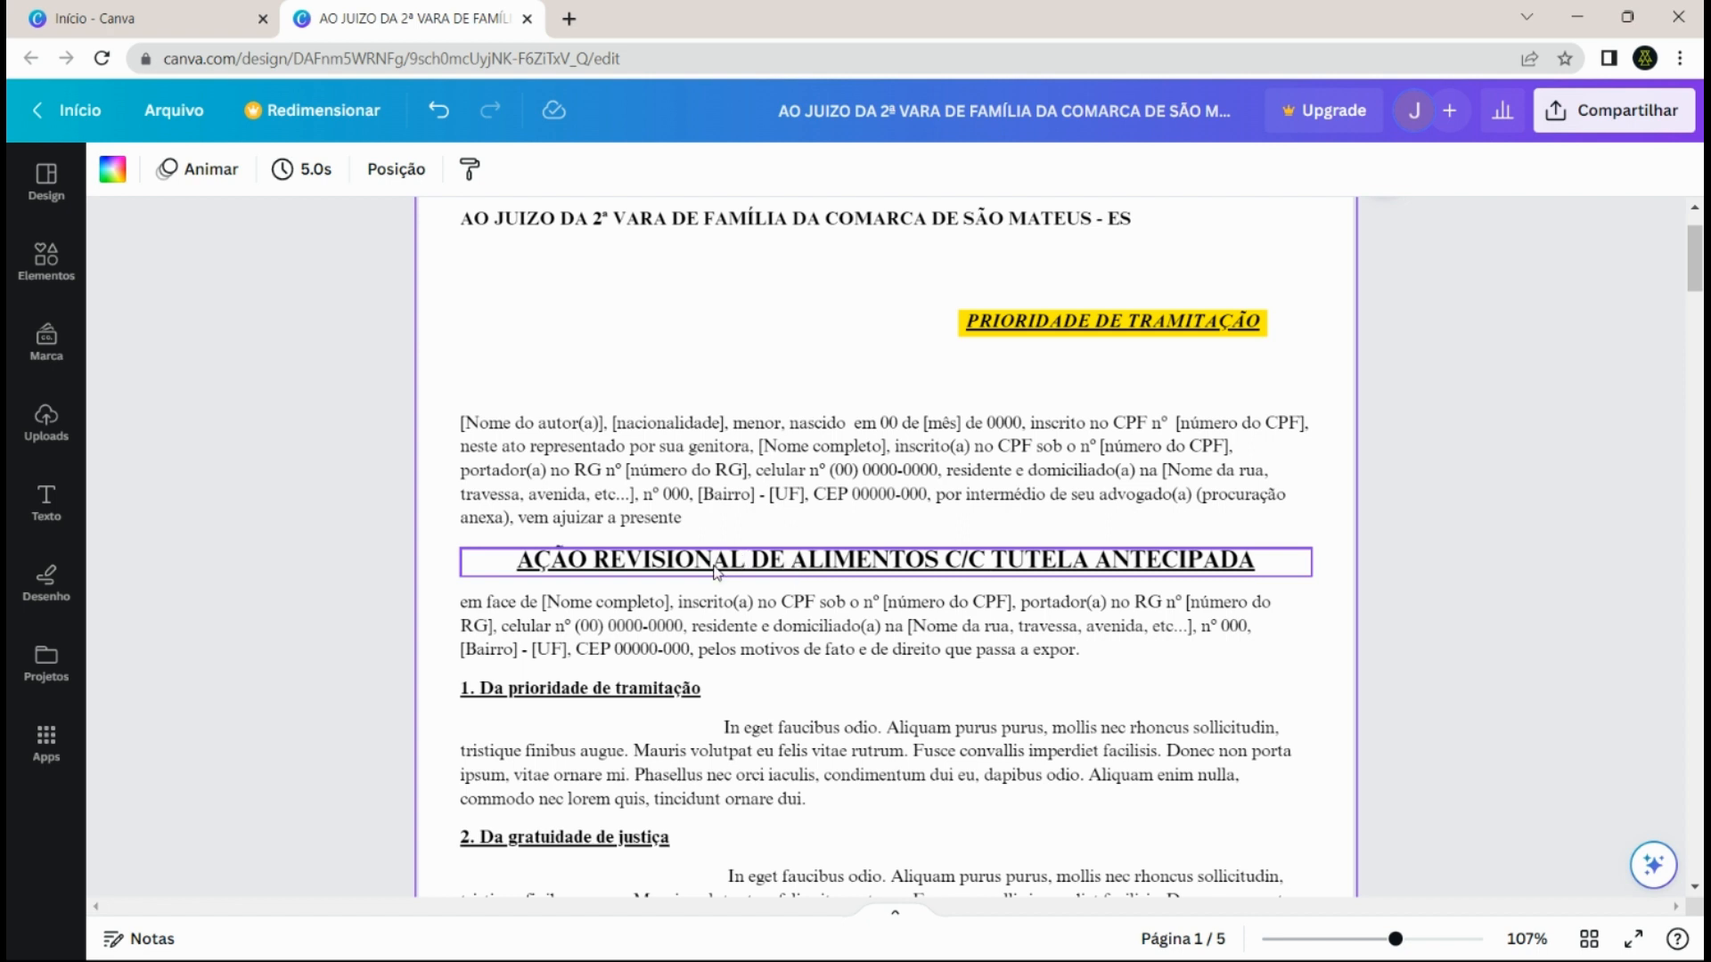
- Shorten the first-line indent of the paragraph under "1. Da prioridade de tramitação" by deleting most of its leading blank space
{"action": "scroll", "coordinate": [715, 403], "scroll_direction": "down", "scroll_amount": 4}
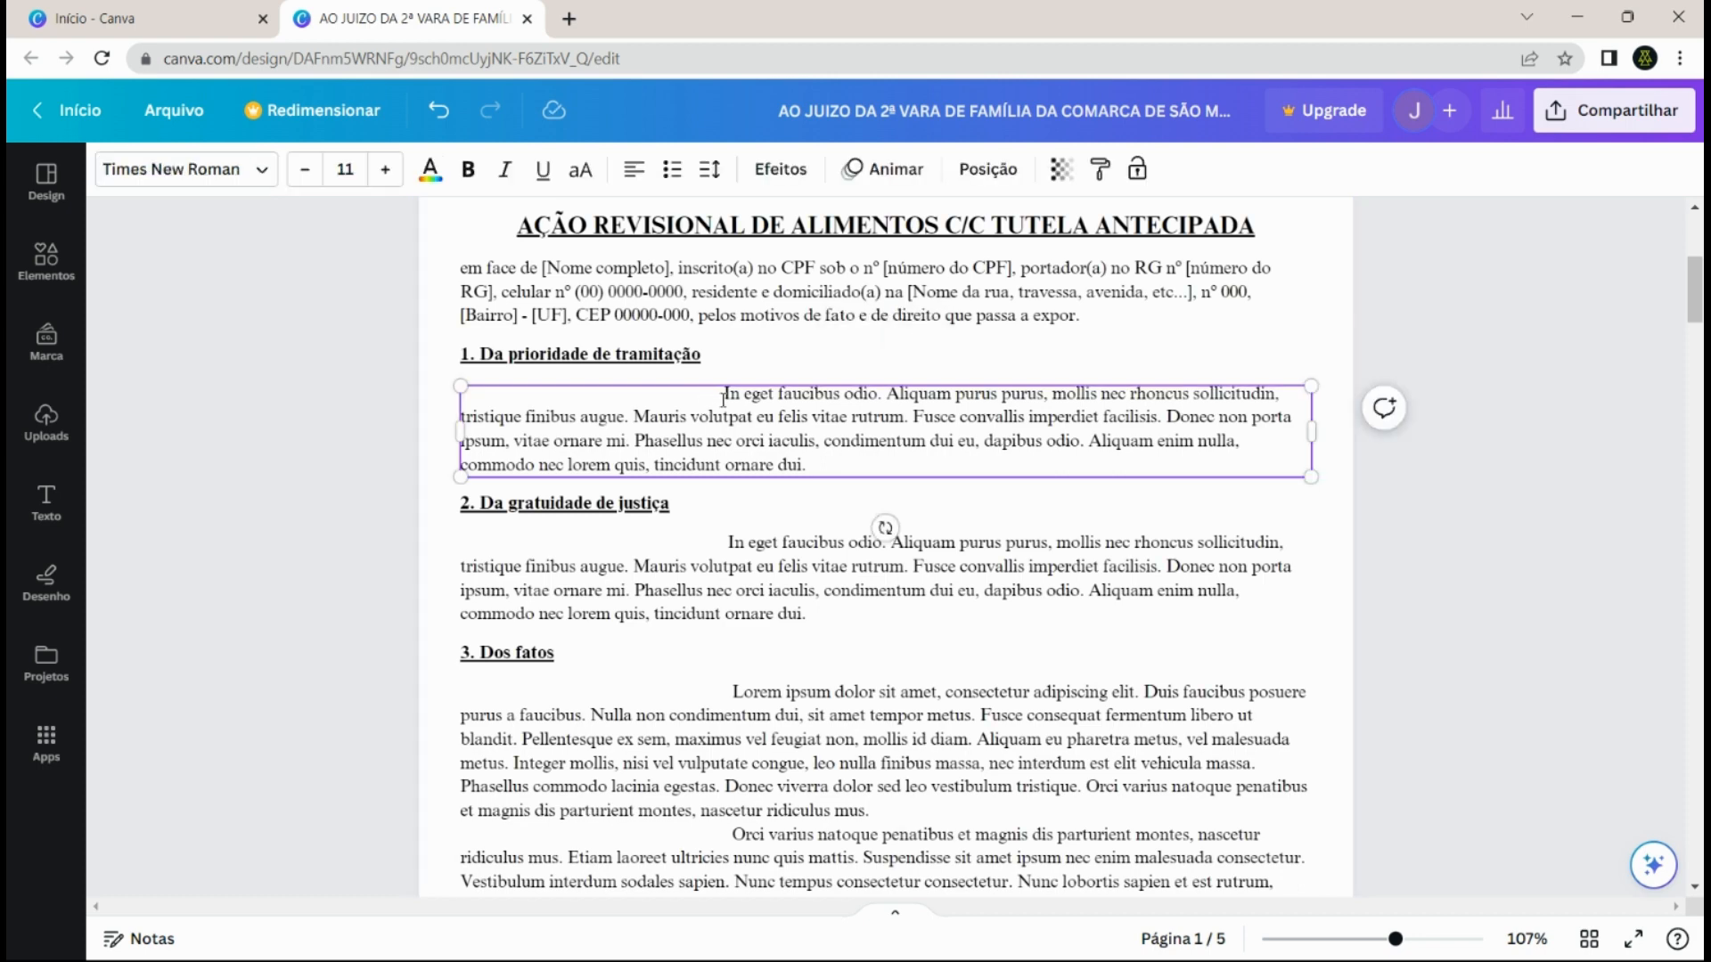
{"action": "left_click_drag", "start_coordinate": [724, 397], "coordinate": [463, 401]}
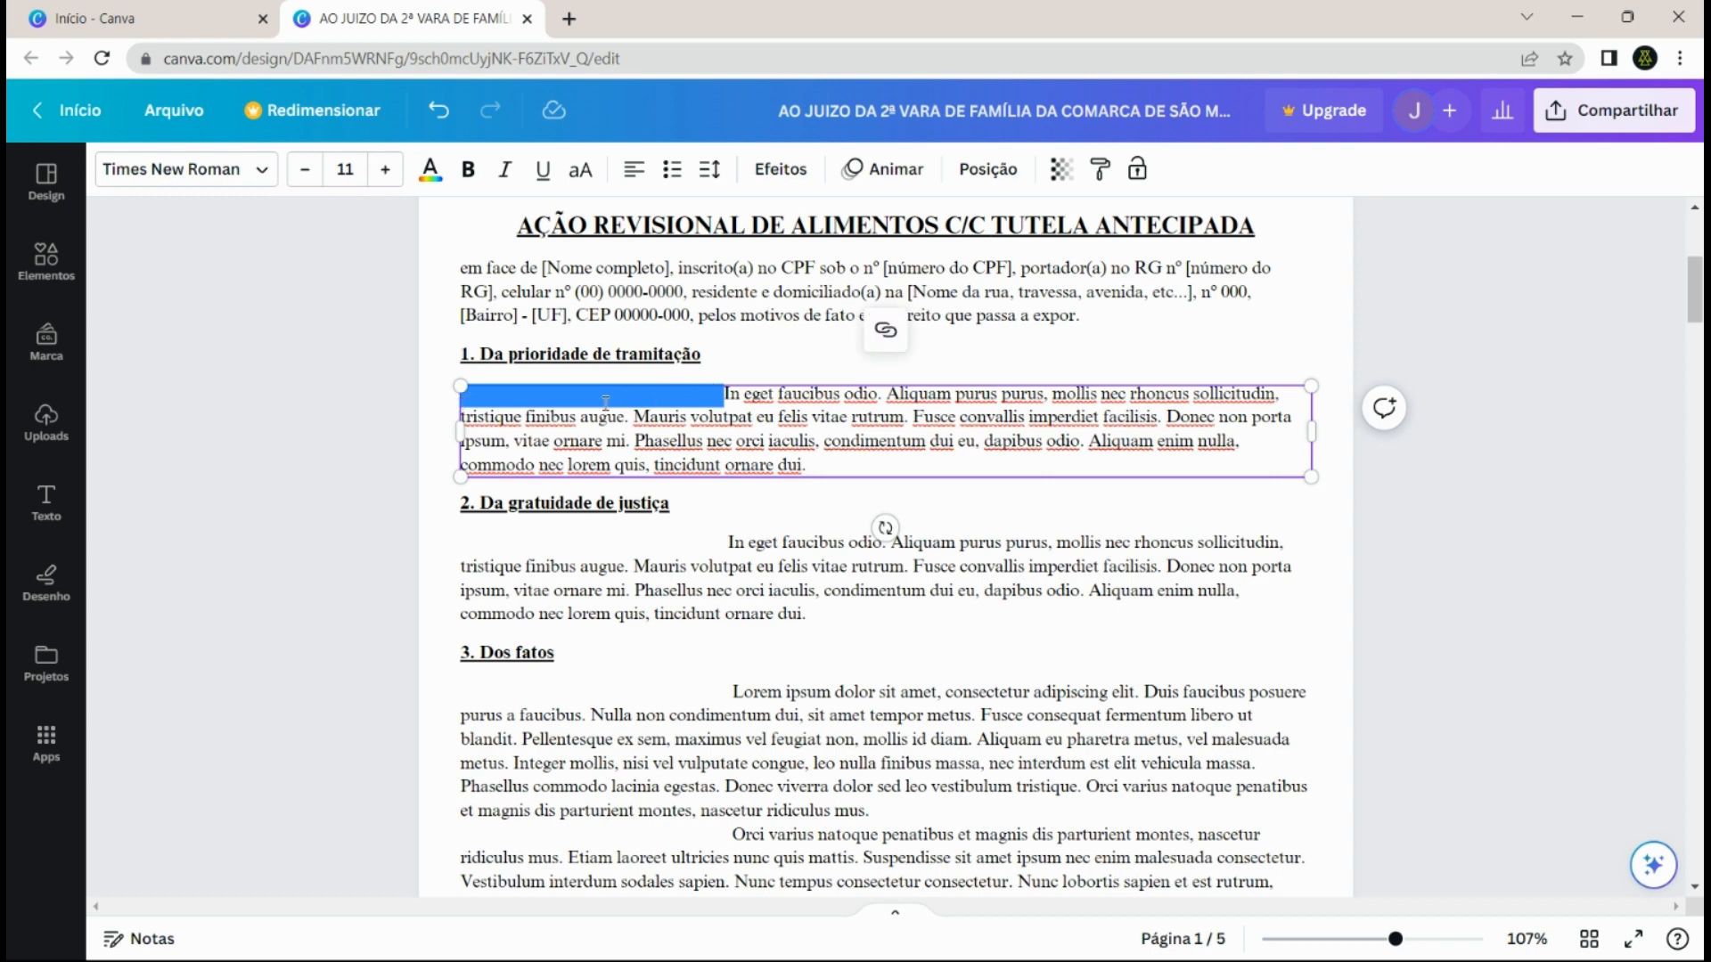
{"action": "left_click", "coordinate": [767, 369]}
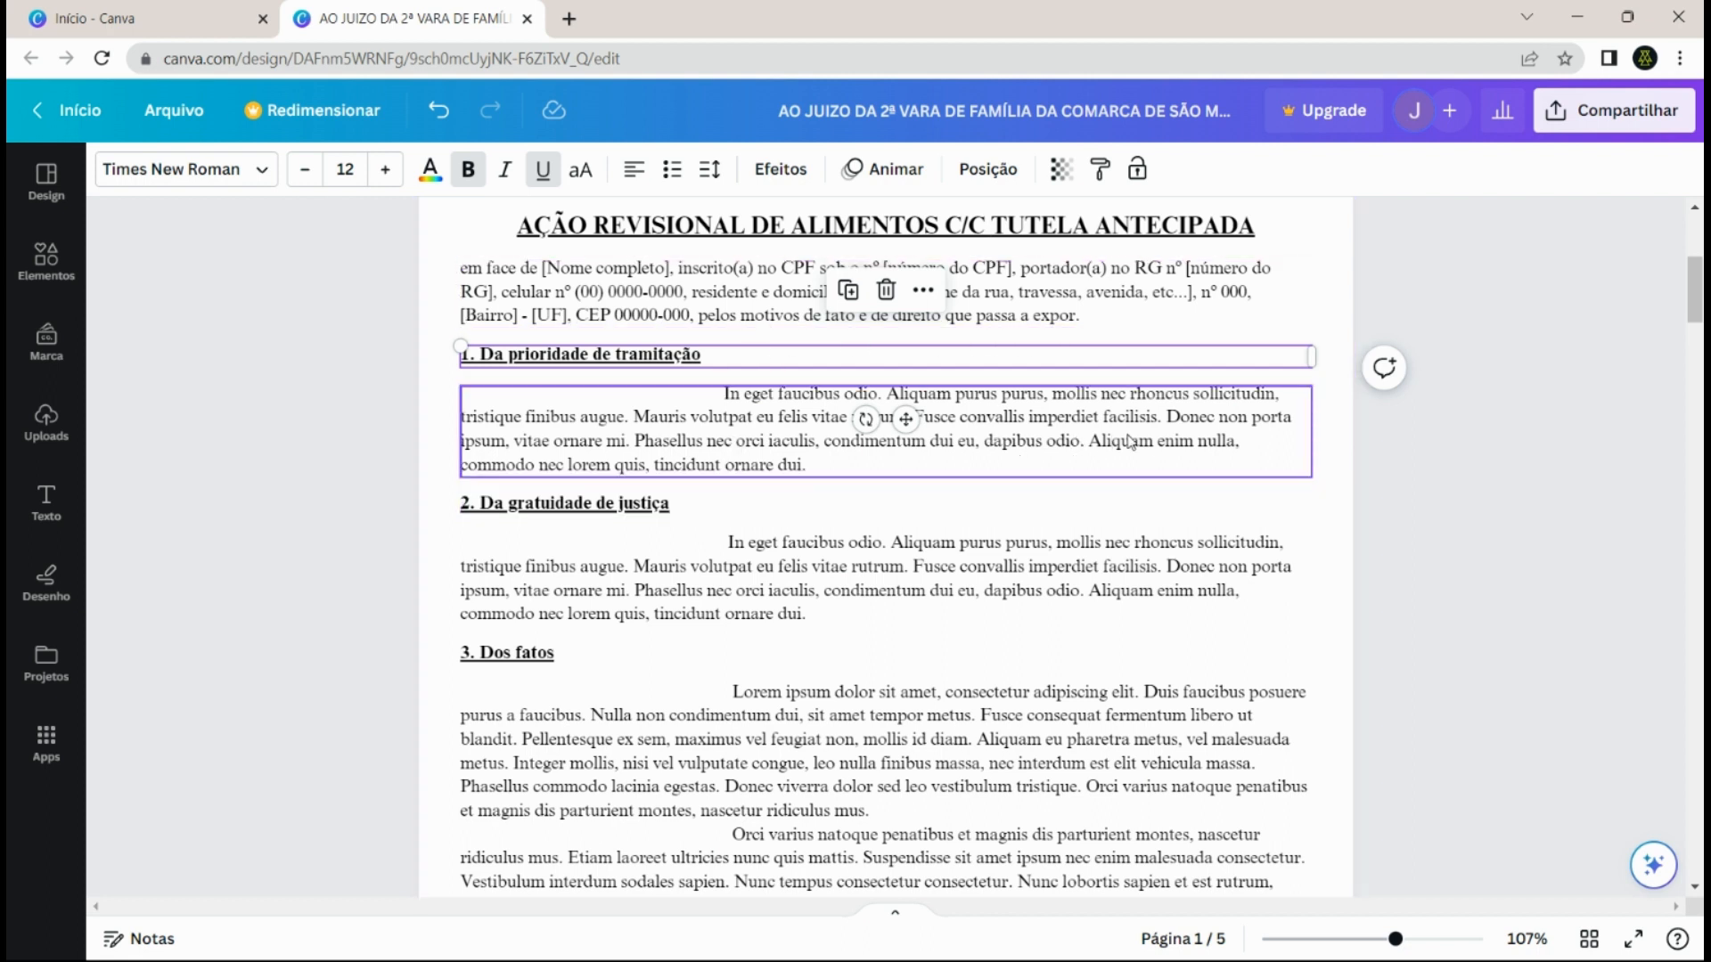
{"action": "left_click", "coordinate": [1332, 433]}
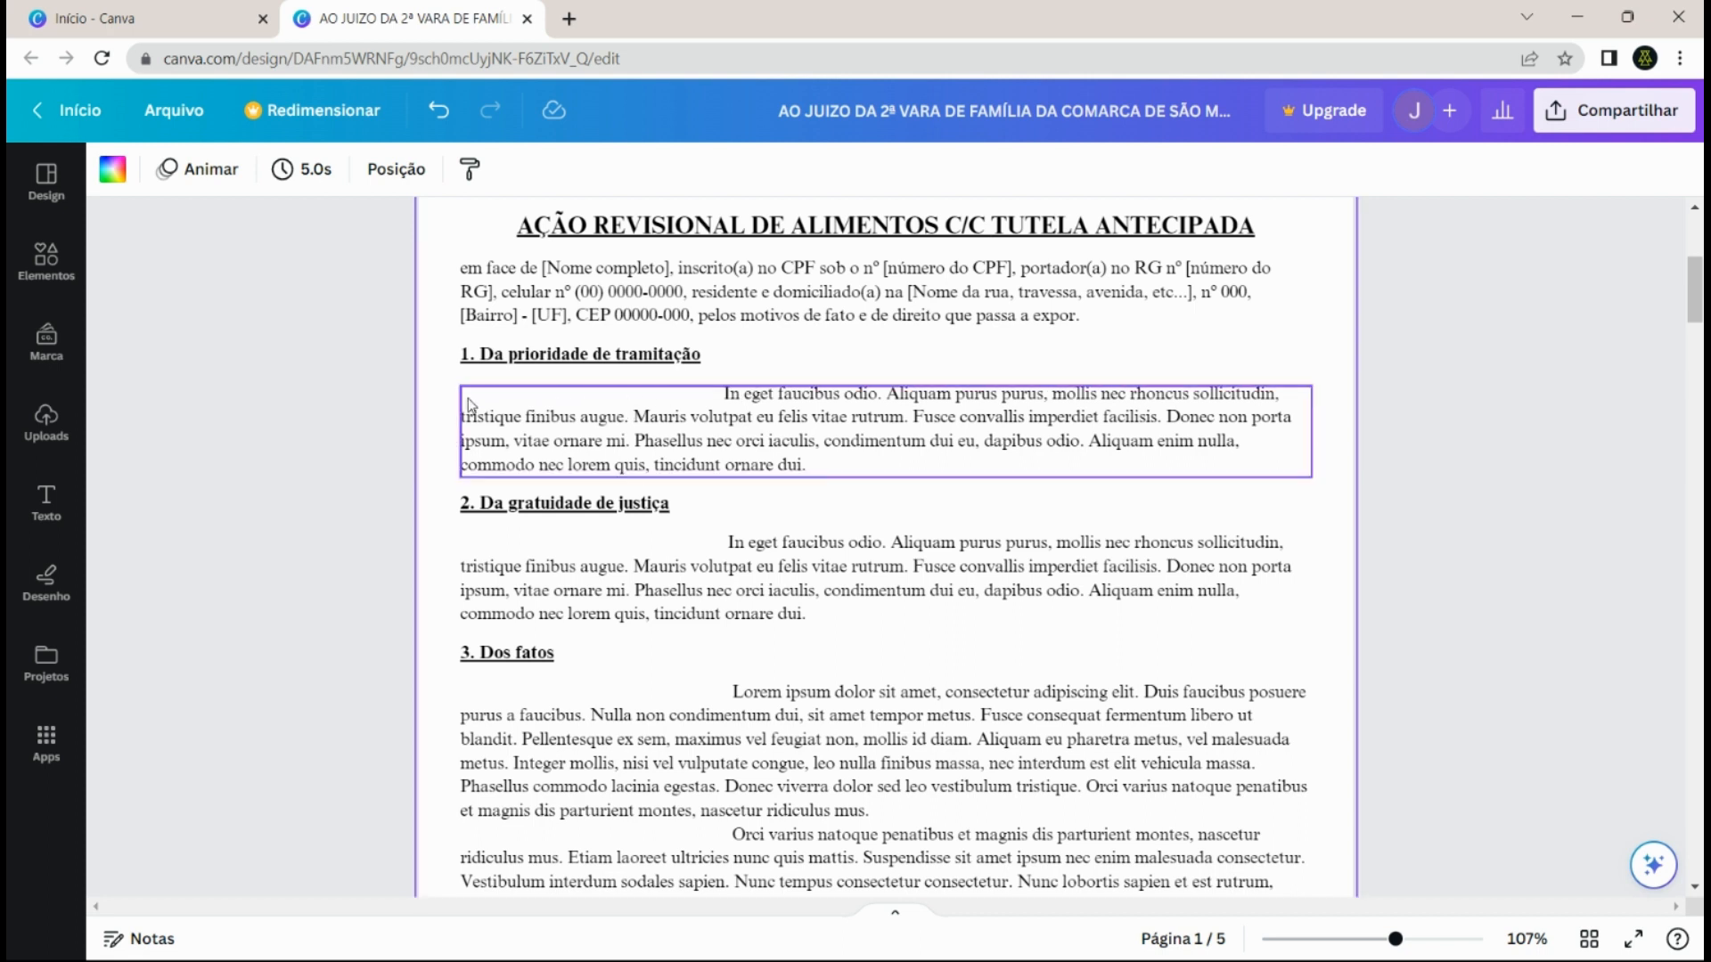
{"action": "left_click", "coordinate": [718, 395]}
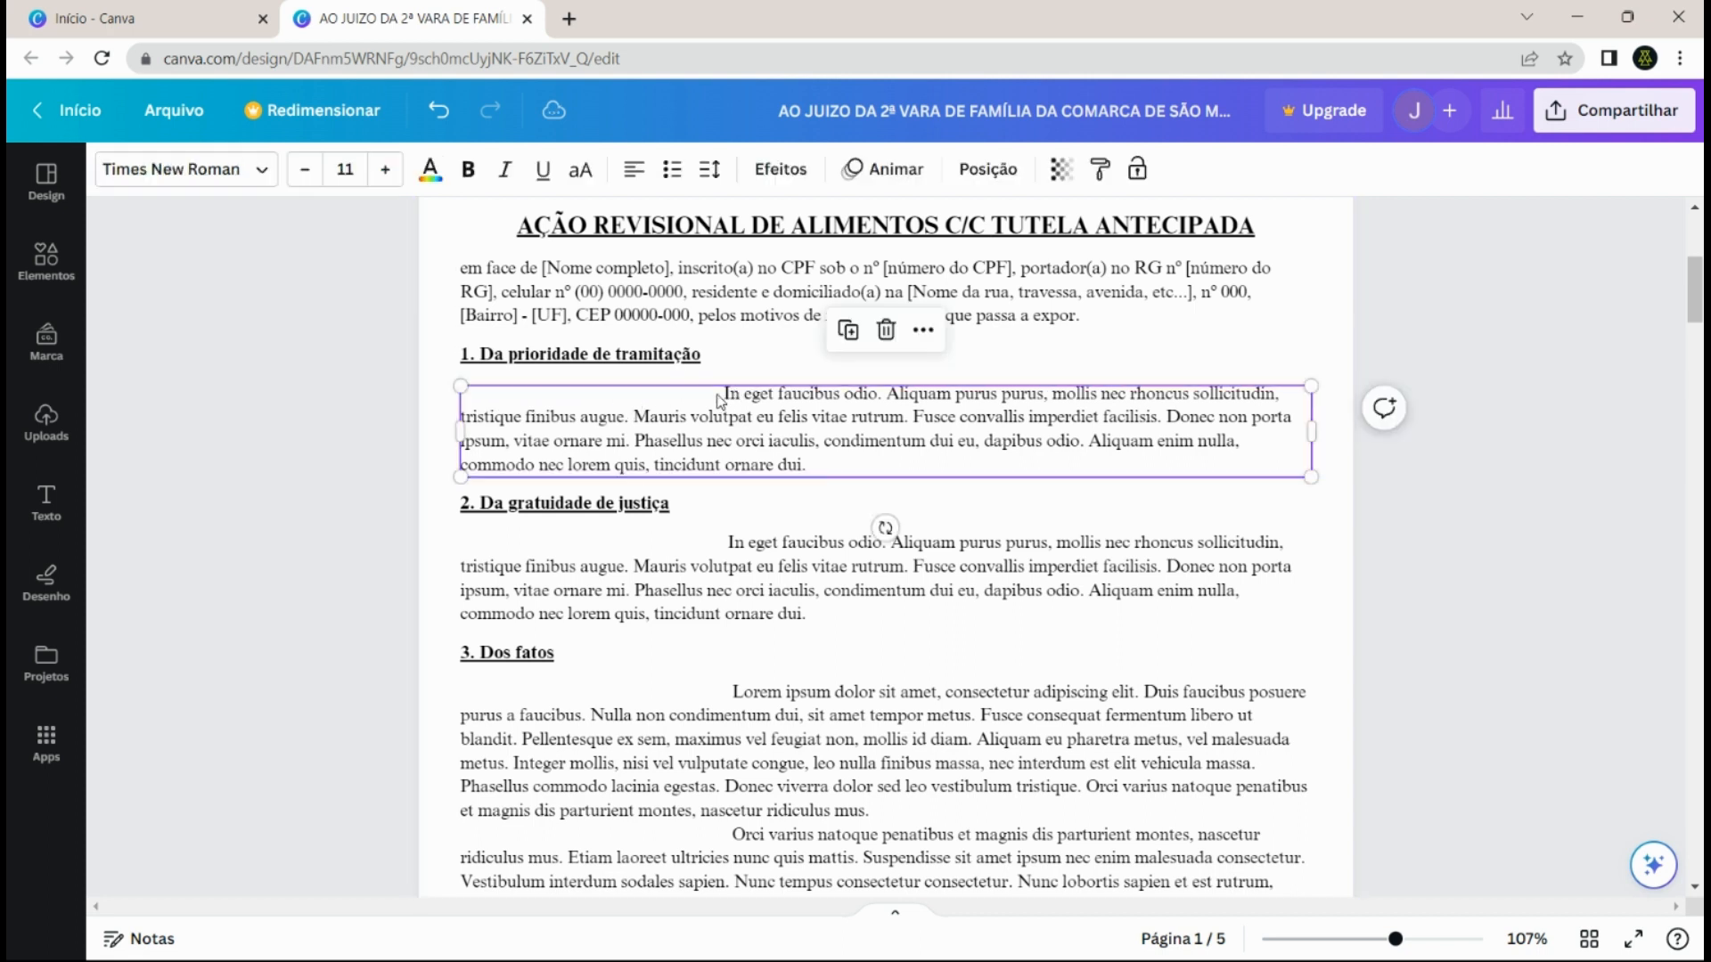
{"action": "left_click", "coordinate": [720, 394]}
{"action": "left_click_drag", "start_coordinate": [724, 395], "coordinate": [497, 399]}
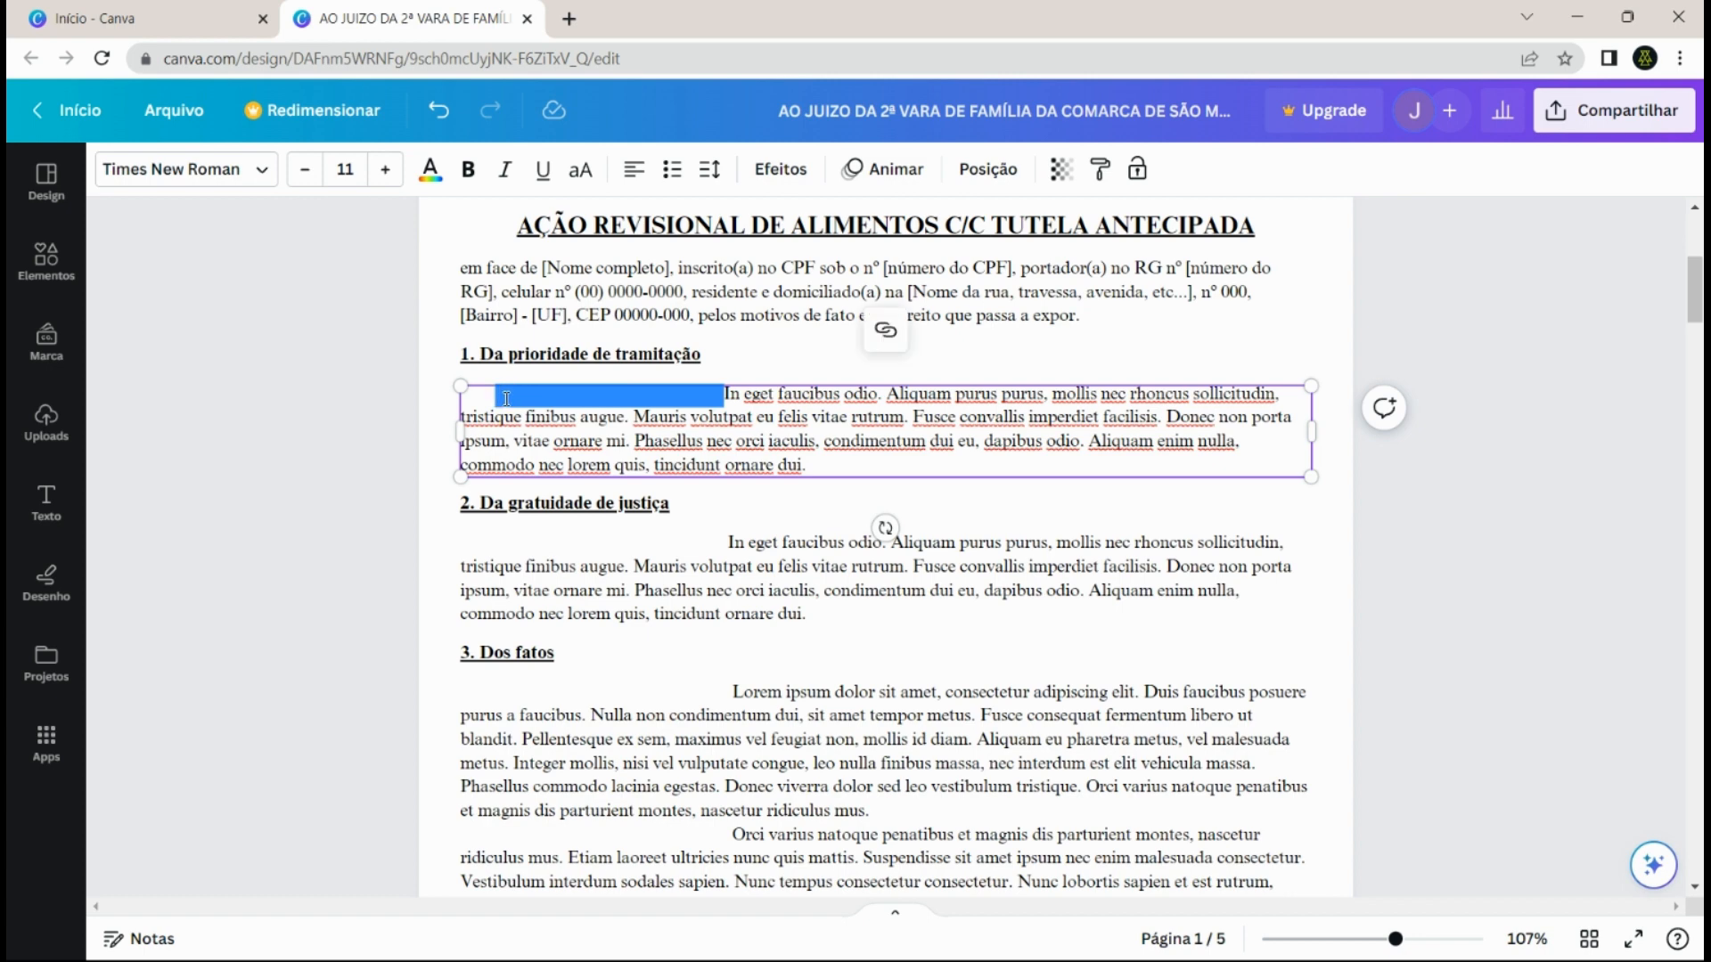
{"action": "key", "text": "BackSpace"}
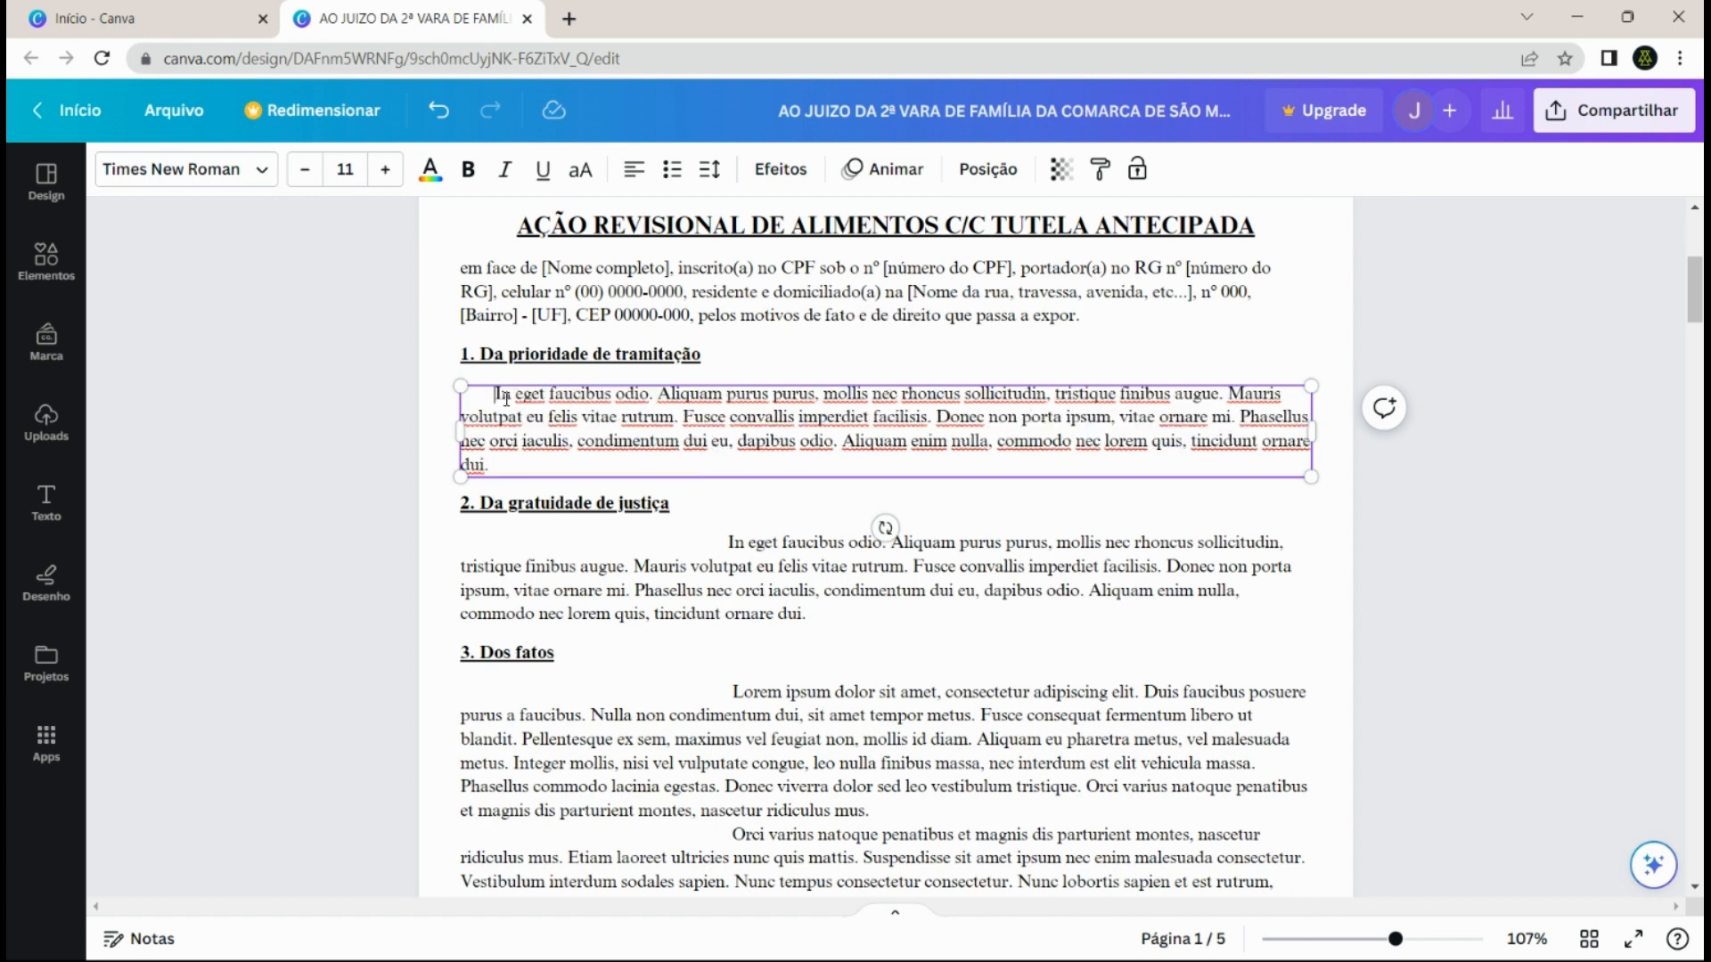
{"action": "left_click", "coordinate": [435, 403]}
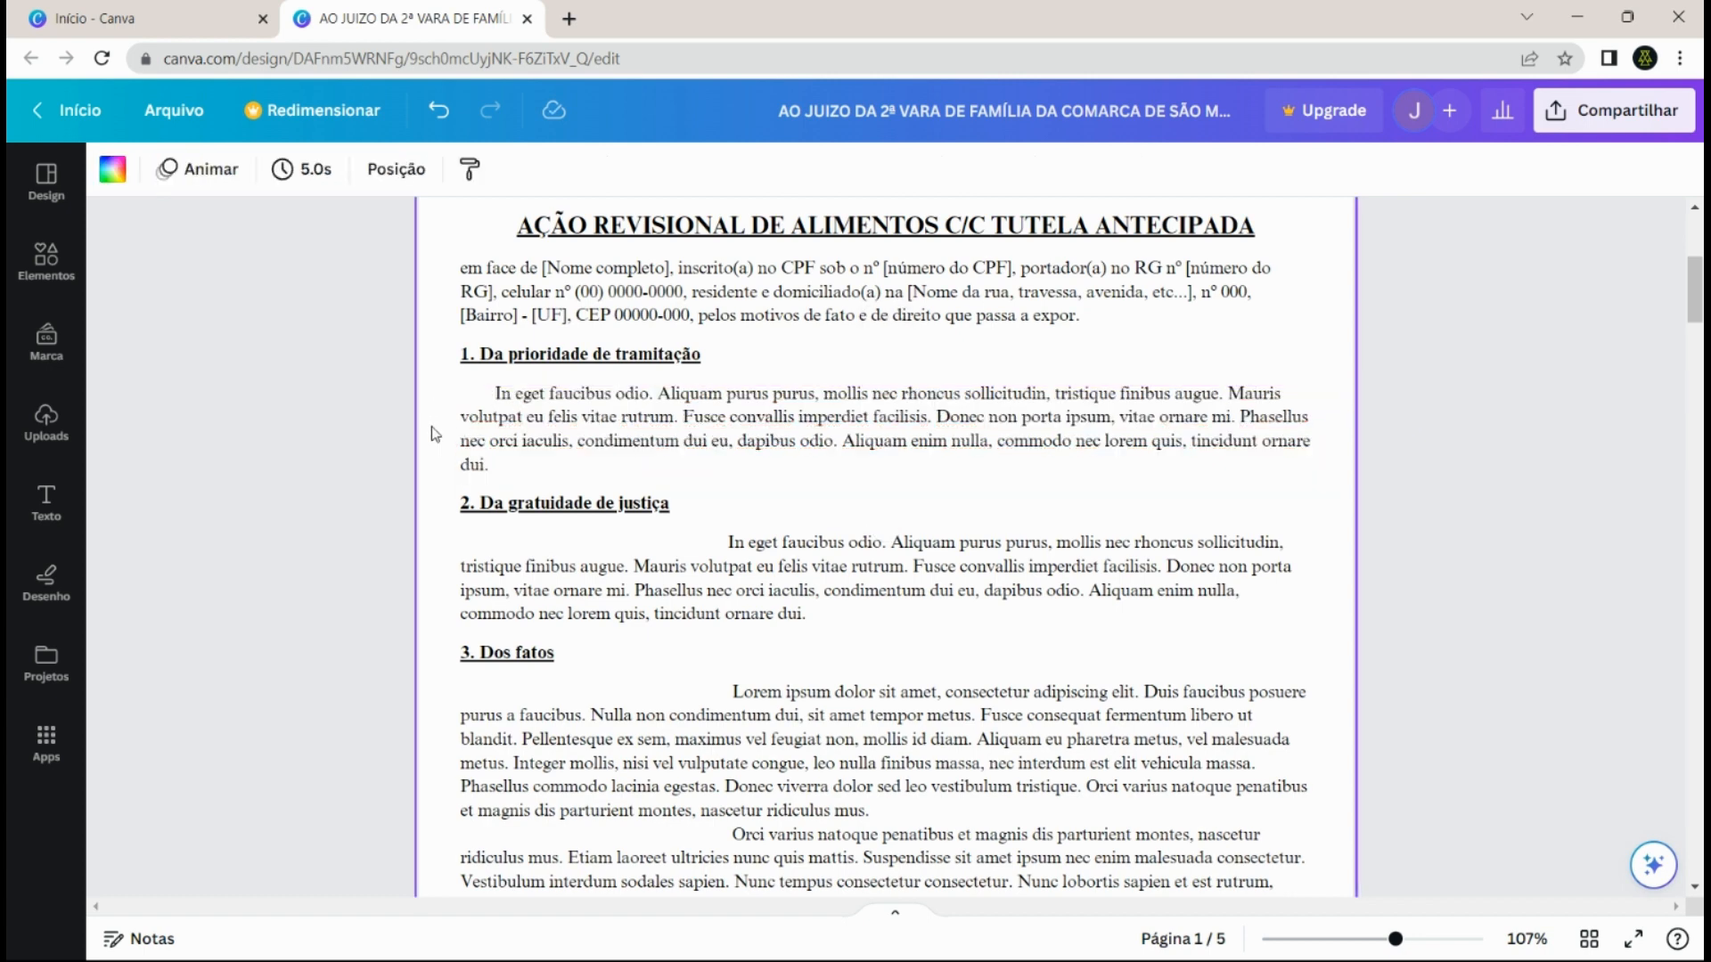
{"action": "left_click", "coordinate": [498, 397]}
- Remove the entire first-line indent from the first paragraph under "3. Dos fatos"
{"action": "scroll", "coordinate": [748, 534], "scroll_direction": "down", "scroll_amount": 3}
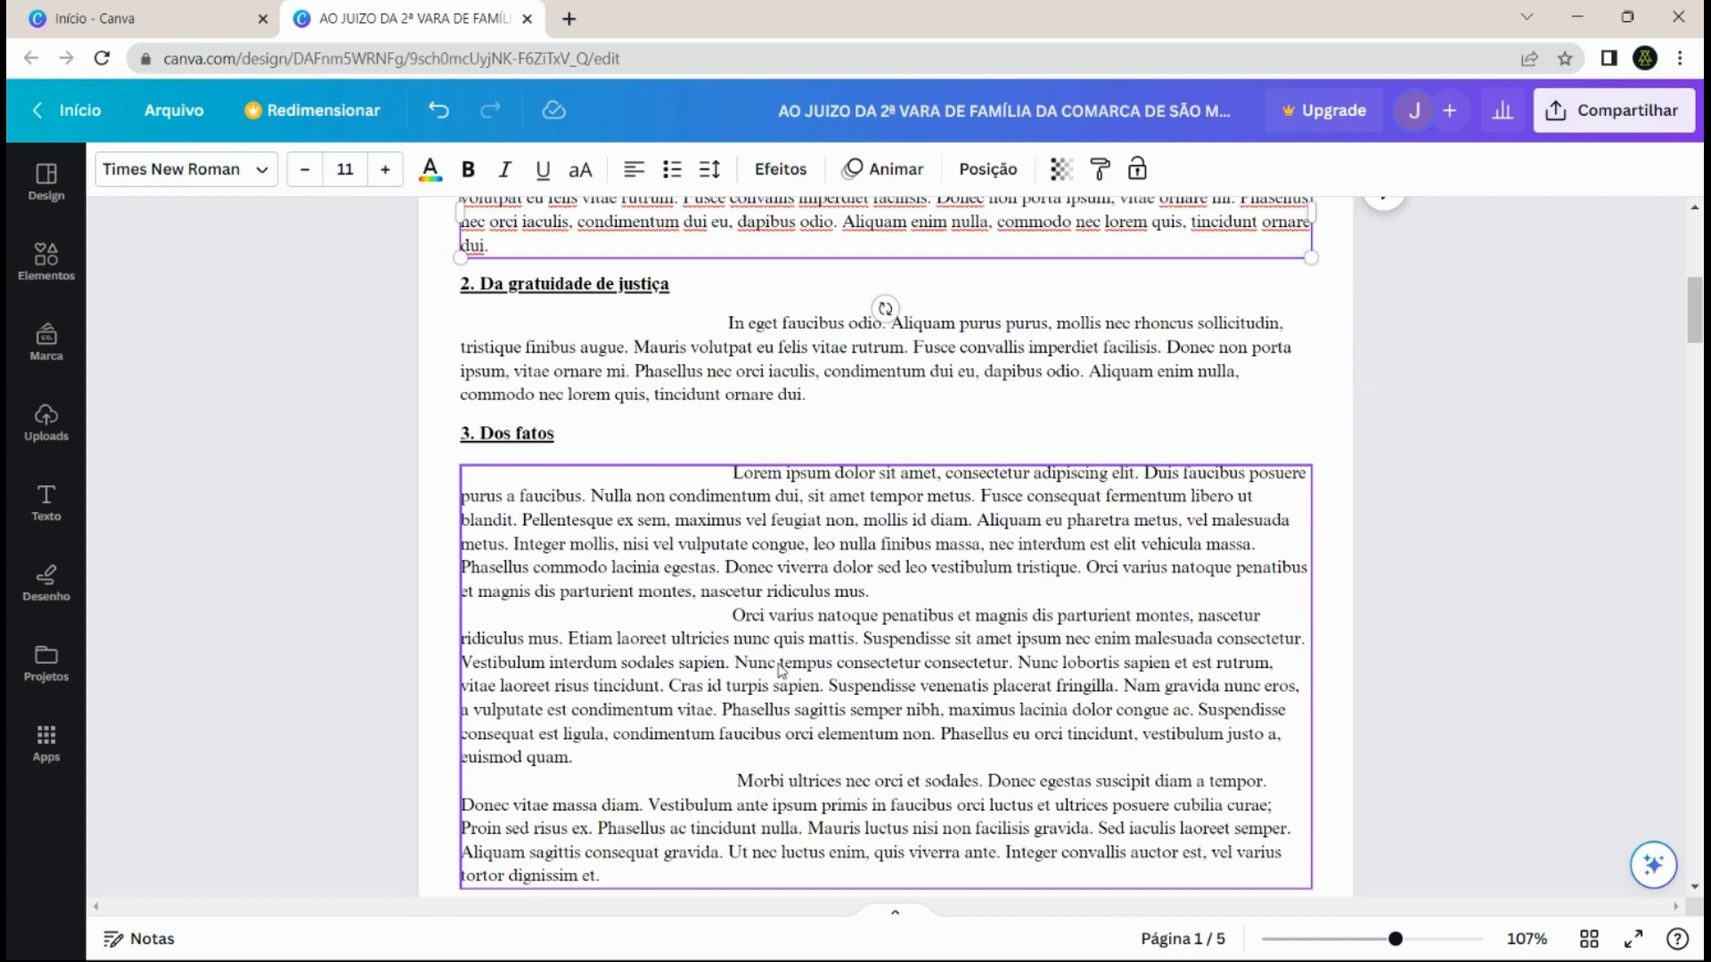
{"action": "left_click", "coordinate": [734, 474]}
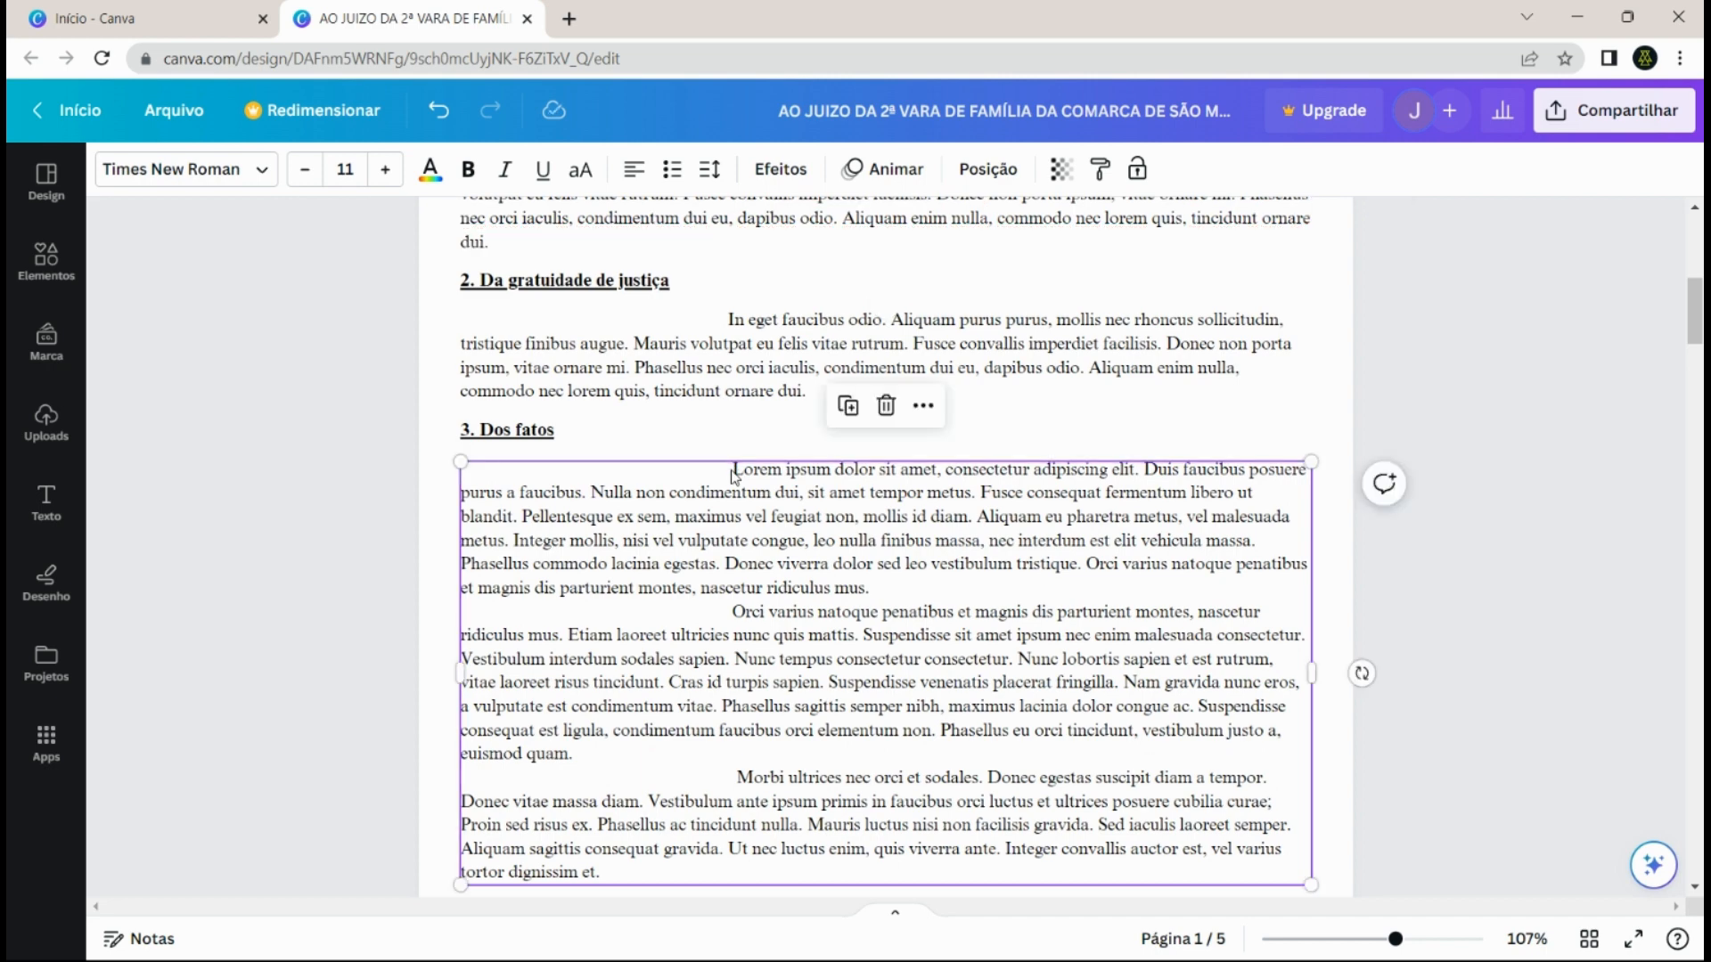
{"action": "double_click", "coordinate": [735, 475]}
{"action": "left_click", "coordinate": [733, 471]}
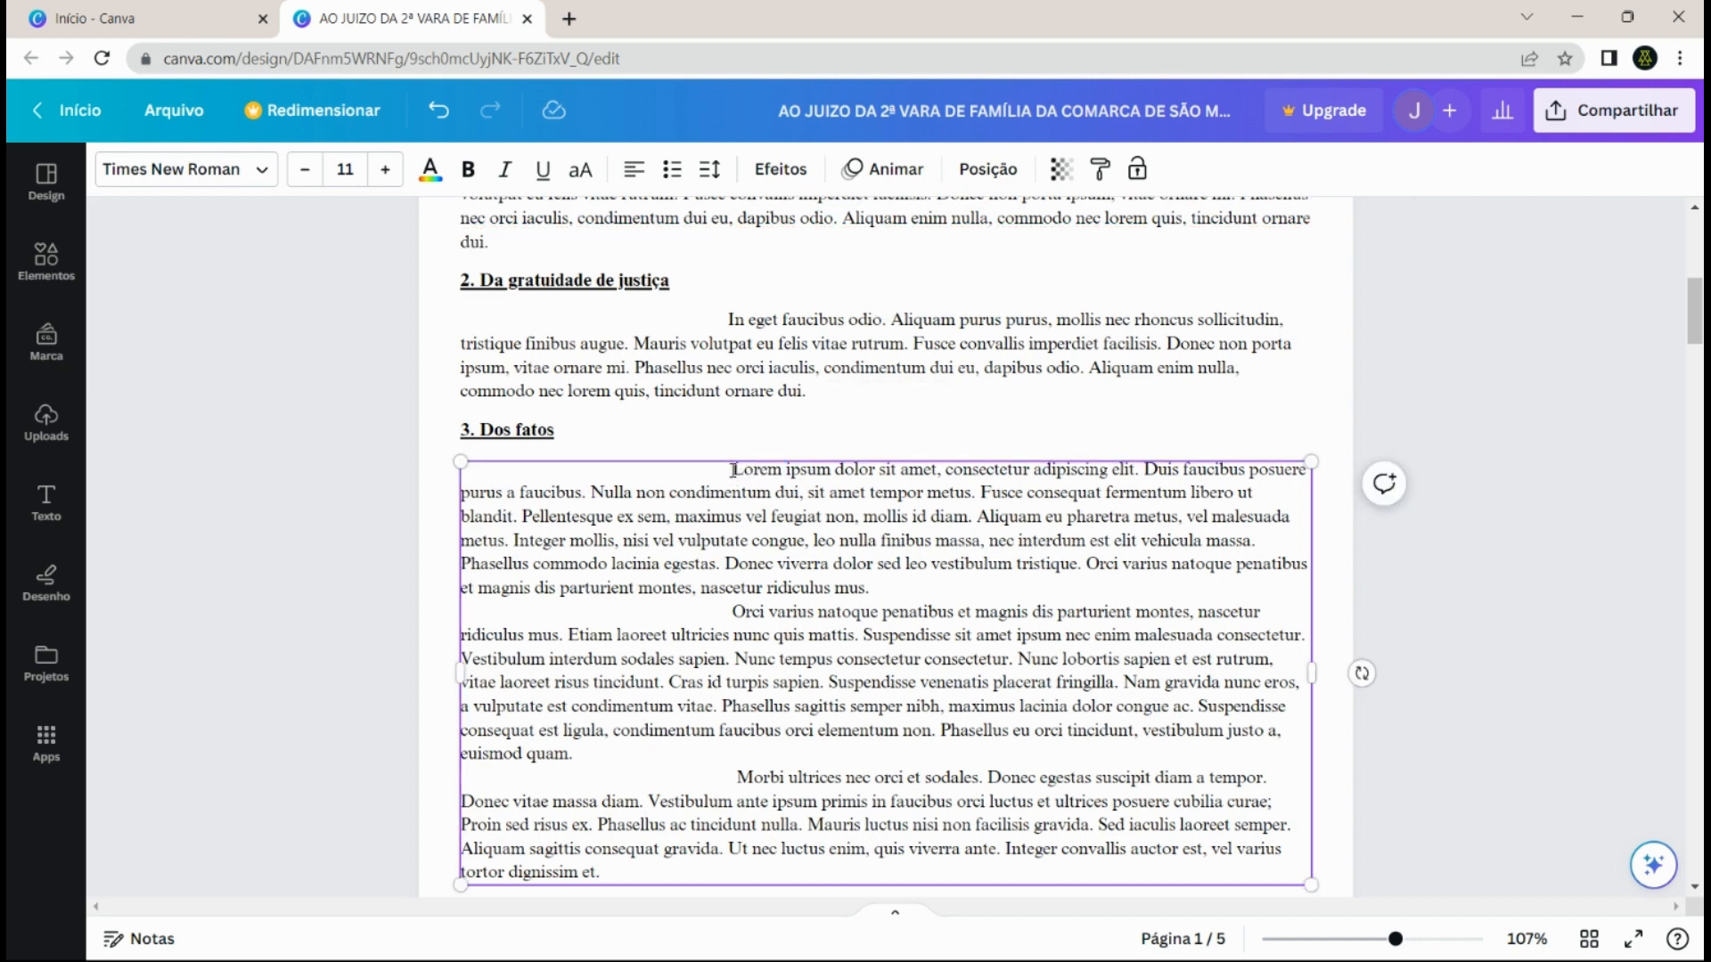
{"action": "left_click_drag", "start_coordinate": [734, 470], "coordinate": [467, 475]}
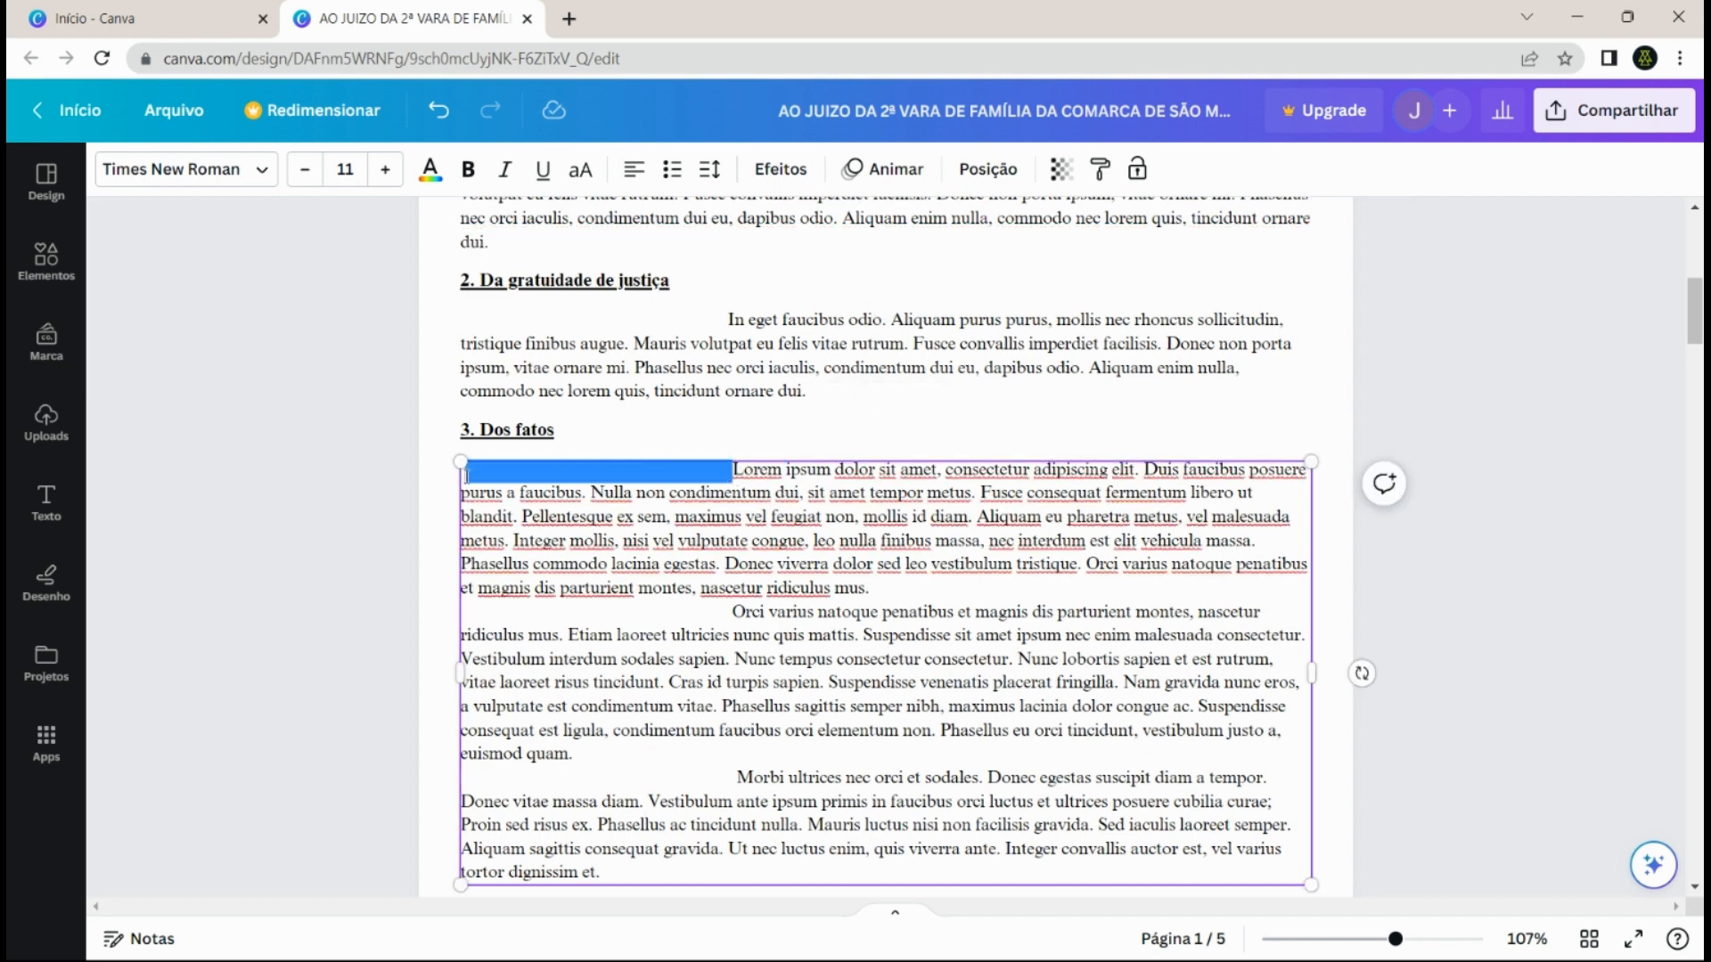
{"action": "key", "text": "BackSpace"}
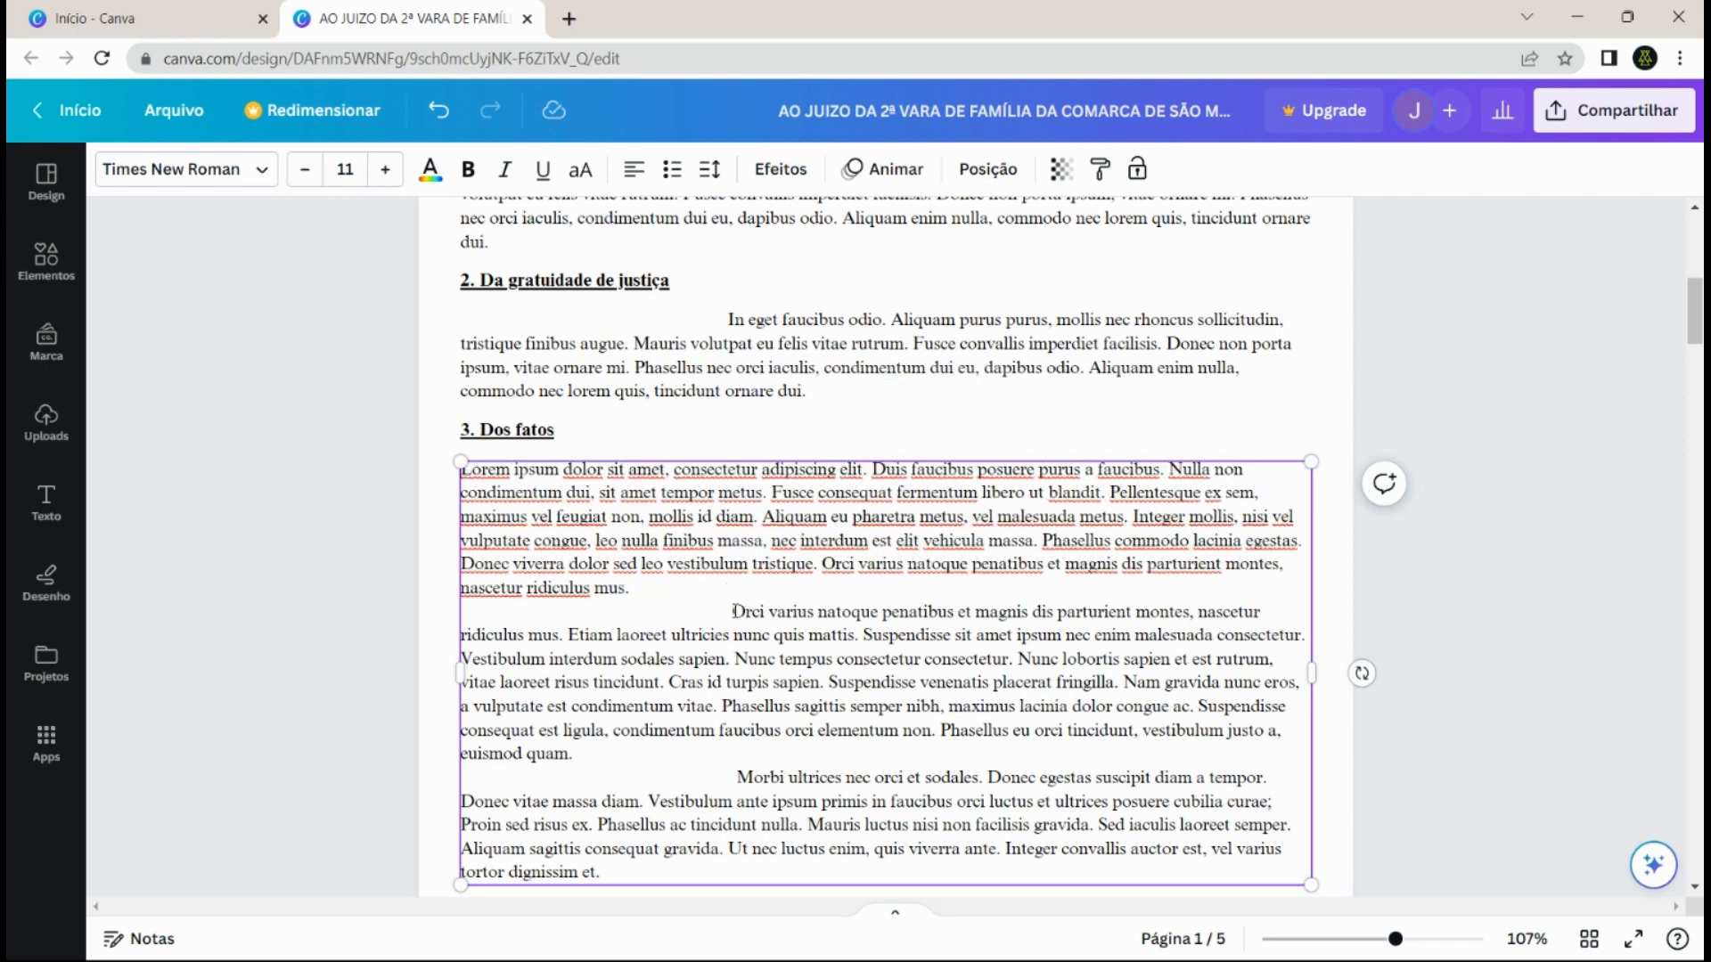
- Remove the first-line indent from the second paragraph under "3. Dos fatos" and insert a blank line above it
{"action": "left_click_drag", "start_coordinate": [730, 611], "coordinate": [463, 613]}
{"action": "key", "text": "BackSpace"}
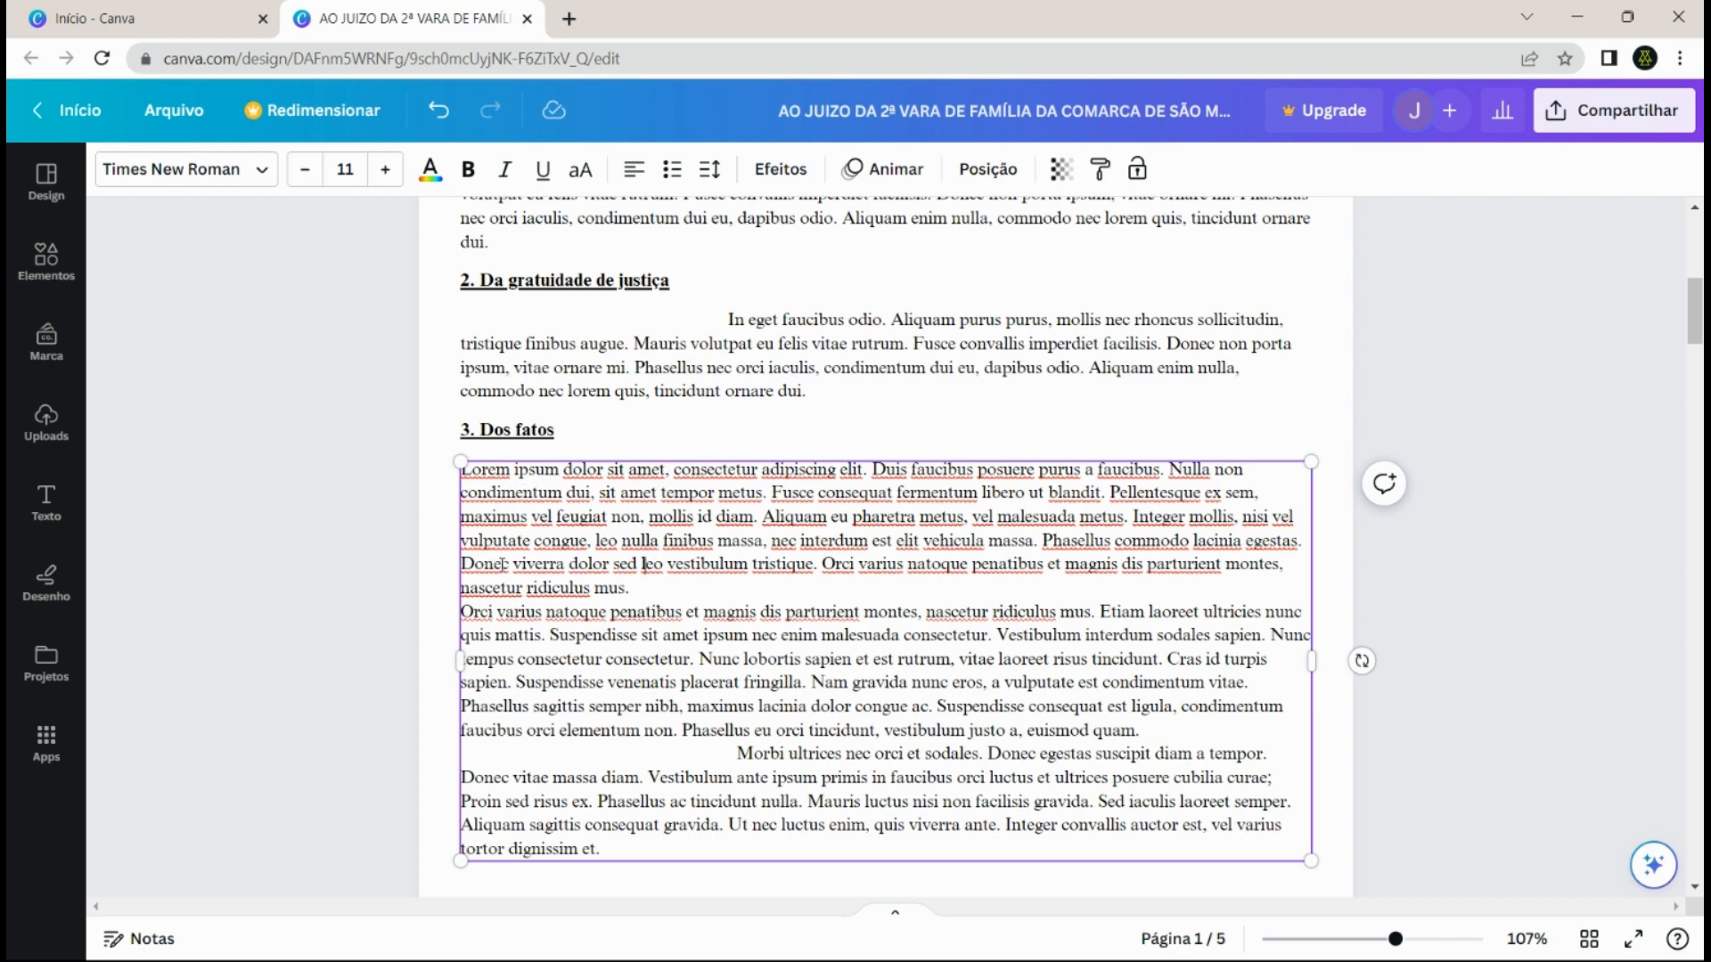
{"action": "left_click", "coordinate": [655, 595]}
{"action": "key", "text": "Return"}
{"action": "left_click", "coordinate": [700, 444]}
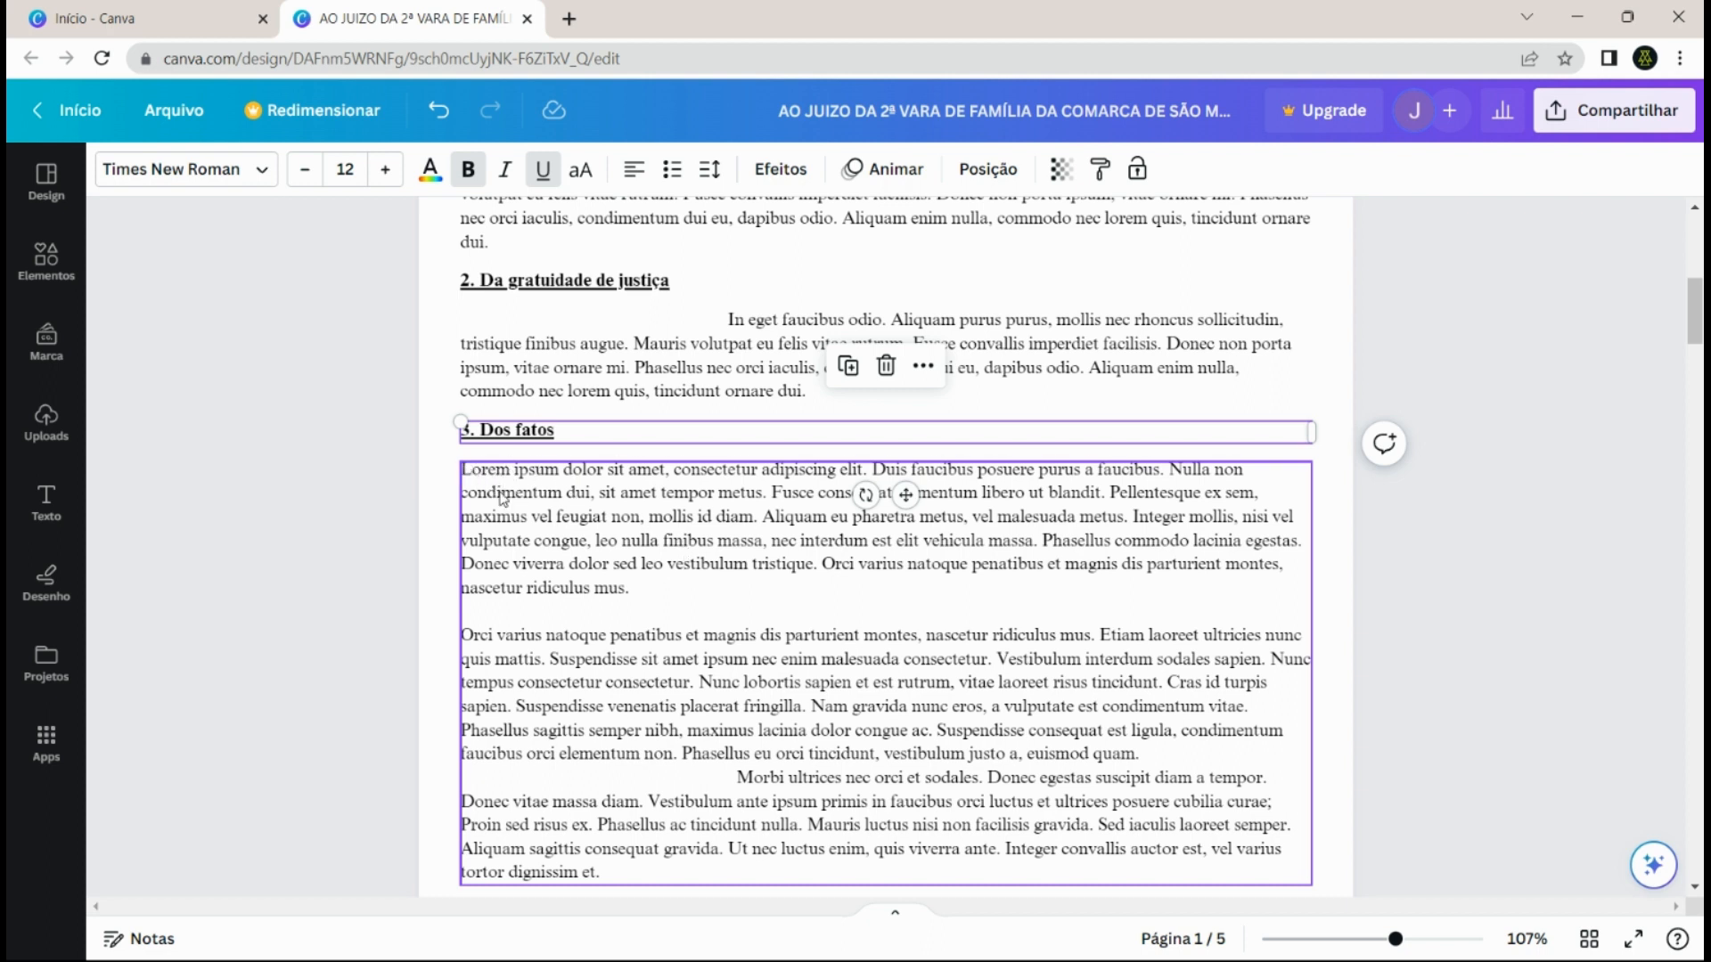
{"action": "left_click", "coordinate": [548, 396]}
- Examine the headings and first-line indents of the sections on page 2, from "1. Da prioridade de tramitação" through section 4.1
{"action": "scroll", "coordinate": [624, 393], "scroll_direction": "down", "scroll_amount": 8}
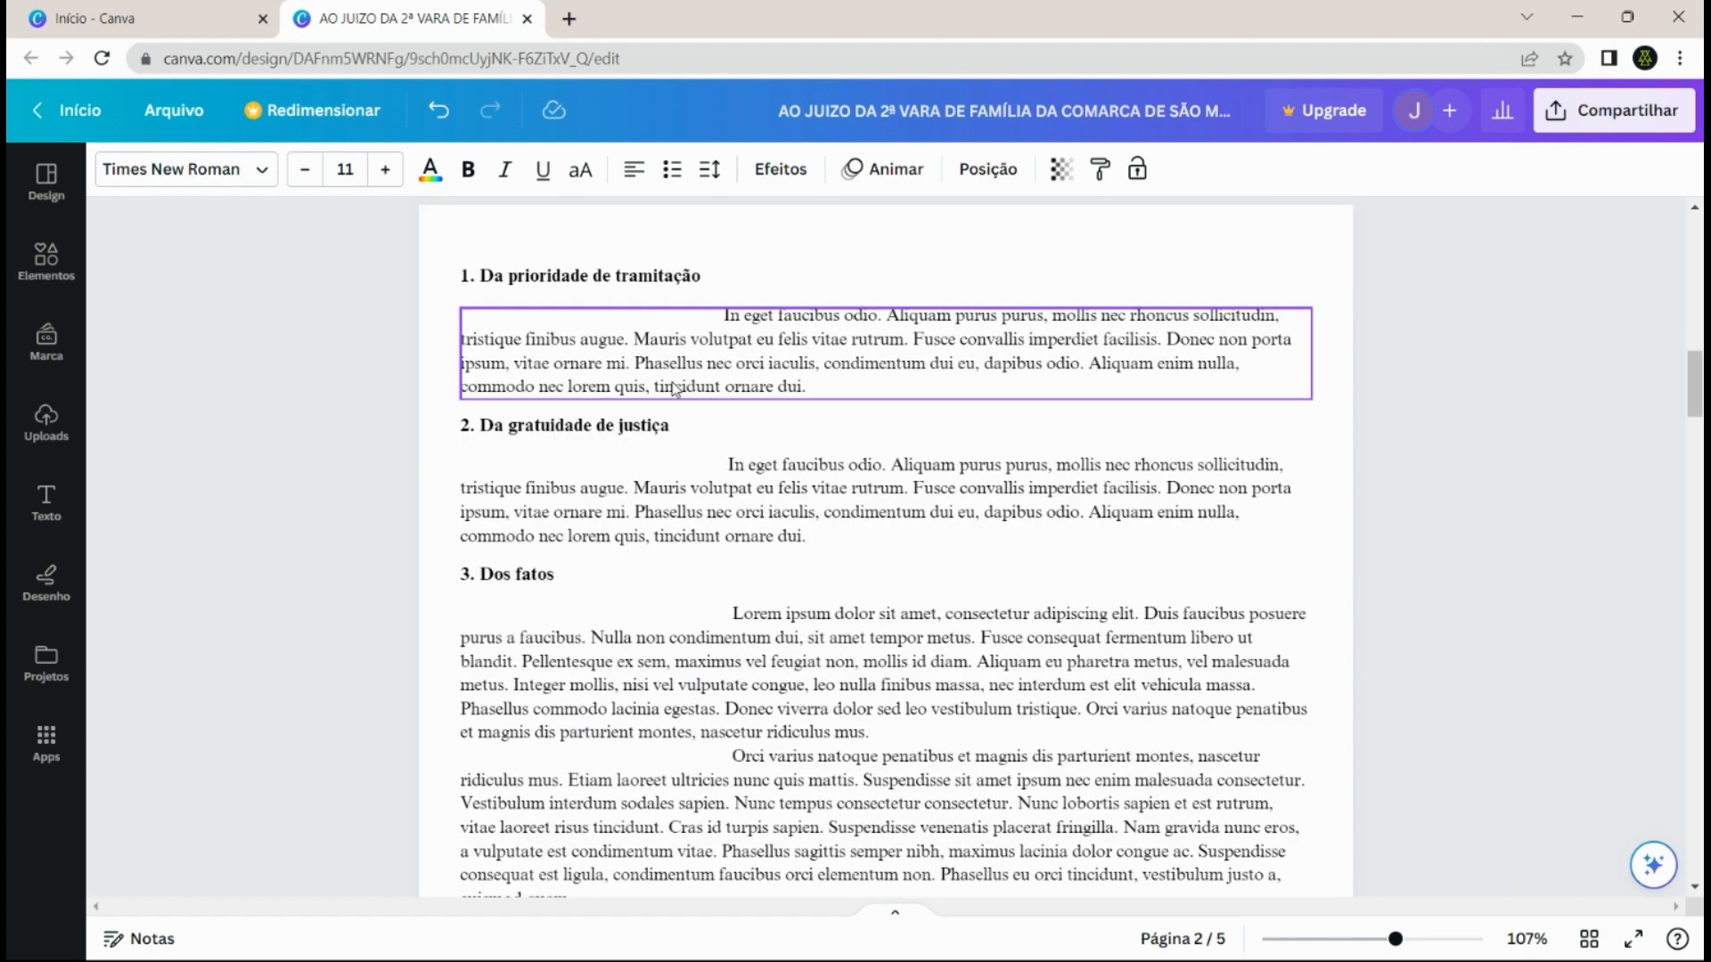
{"action": "scroll", "coordinate": [753, 367], "scroll_direction": "down", "scroll_amount": 2}
{"action": "left_click", "coordinate": [758, 370]}
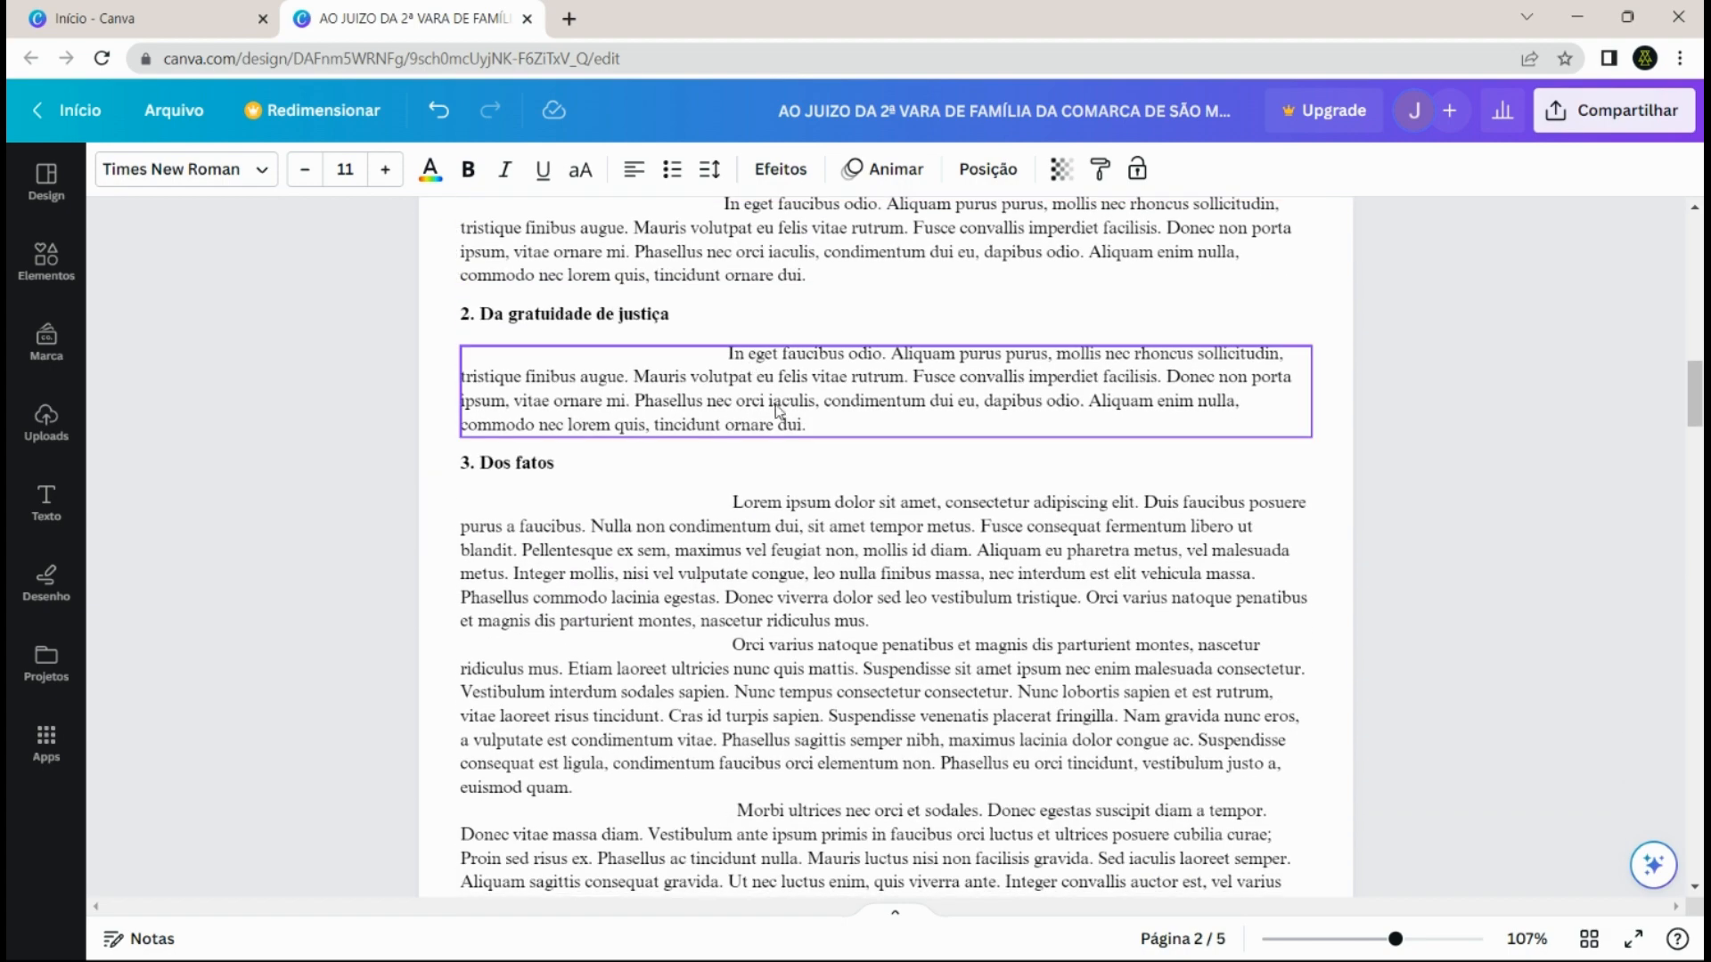
{"action": "scroll", "coordinate": [778, 412], "scroll_direction": "down", "scroll_amount": 4}
{"action": "left_click", "coordinate": [778, 410]}
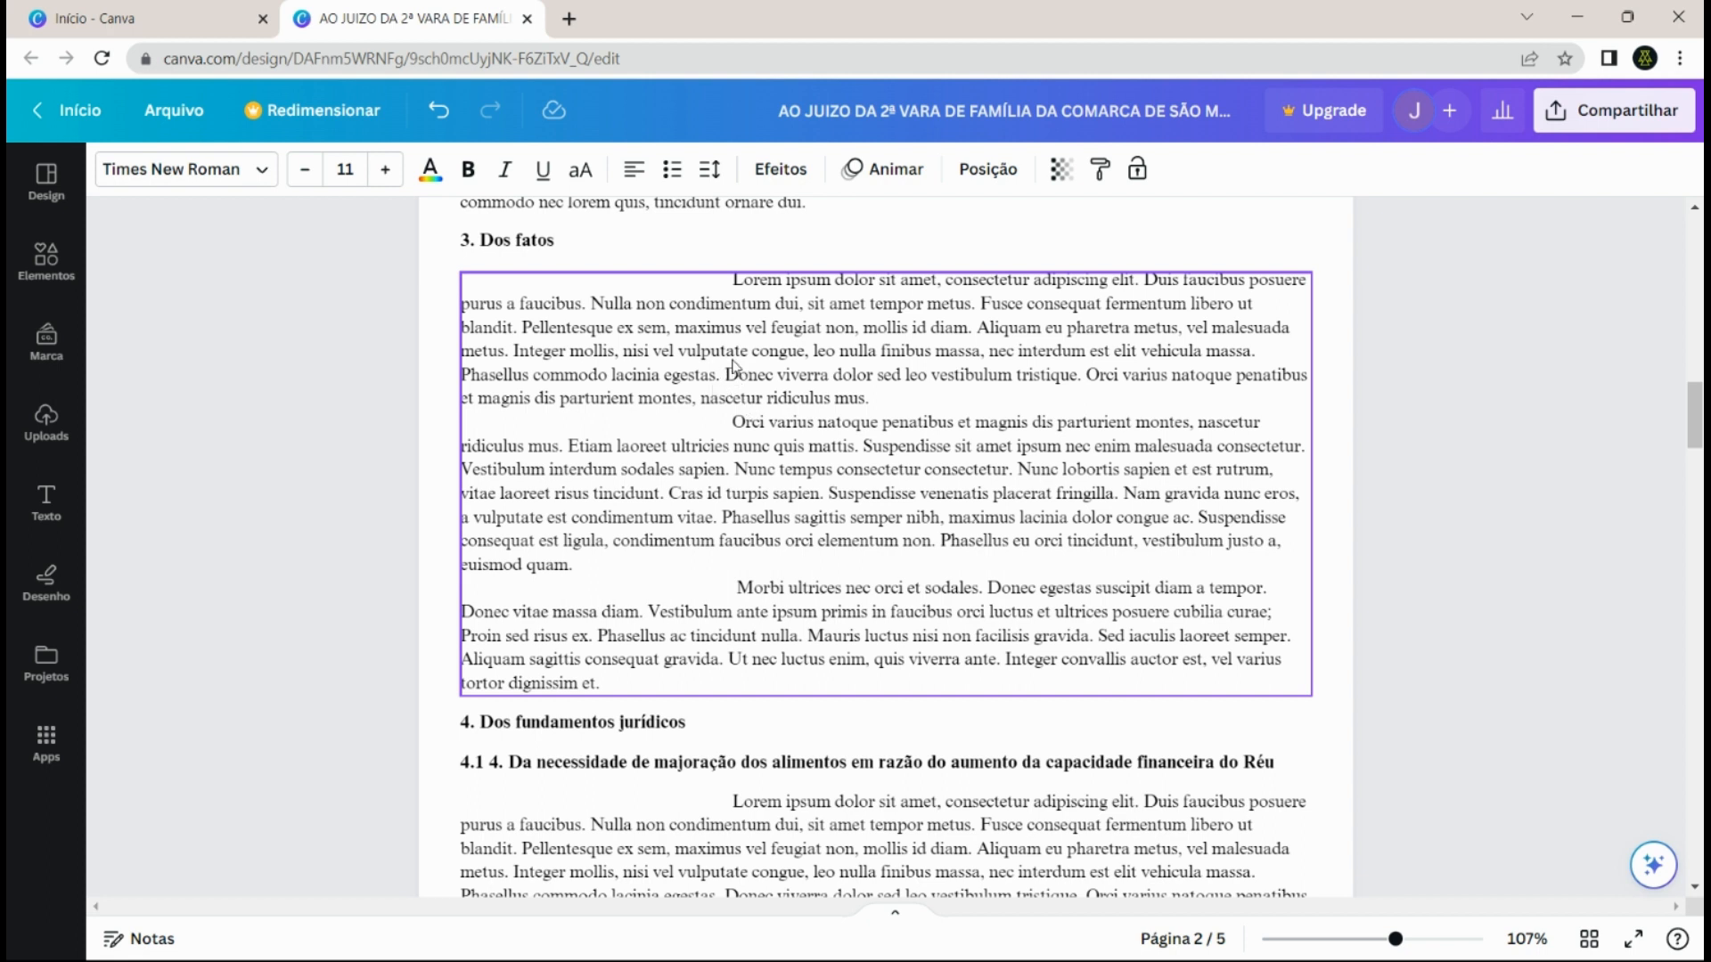
{"action": "scroll", "coordinate": [734, 366], "scroll_direction": "down", "scroll_amount": 1}
{"action": "scroll", "coordinate": [732, 329], "scroll_direction": "up", "scroll_amount": 1}
{"action": "scroll", "coordinate": [842, 343], "scroll_direction": "down", "scroll_amount": 6}
{"action": "scroll", "coordinate": [842, 330], "scroll_direction": "down", "scroll_amount": 12}
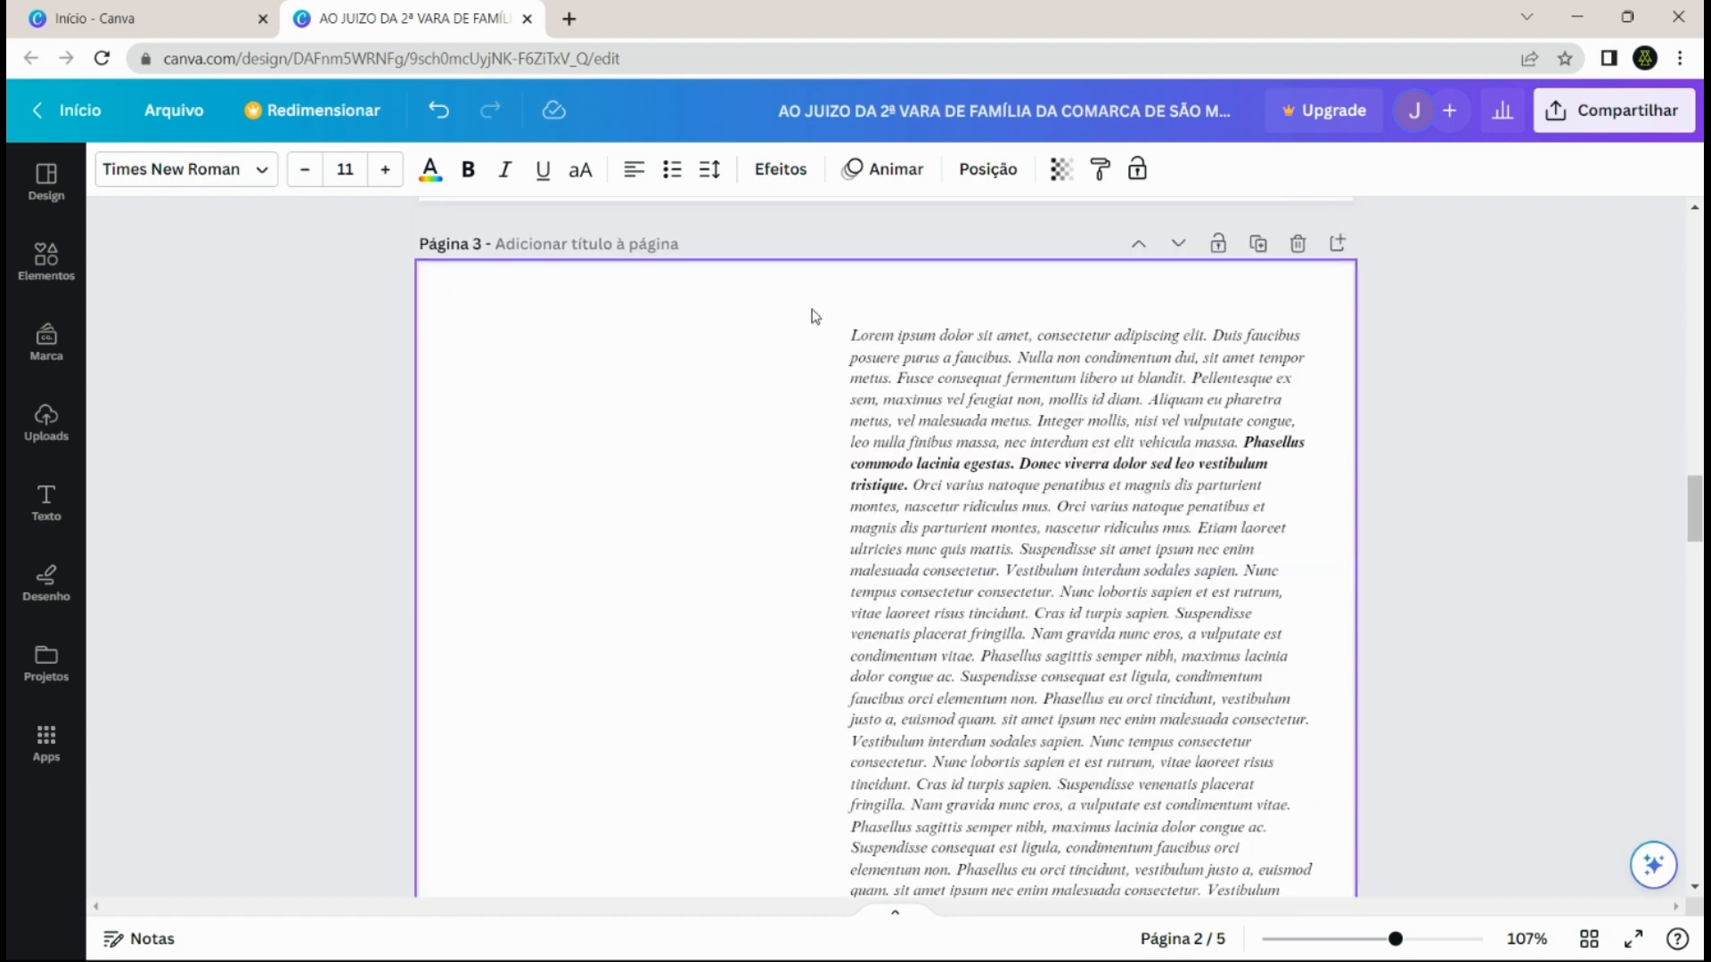
- Examine the long italic quotation on page 3, its bold passage, the empty space beside it and the paragraph below
{"action": "scroll", "coordinate": [855, 323], "scroll_direction": "up", "scroll_amount": 5}
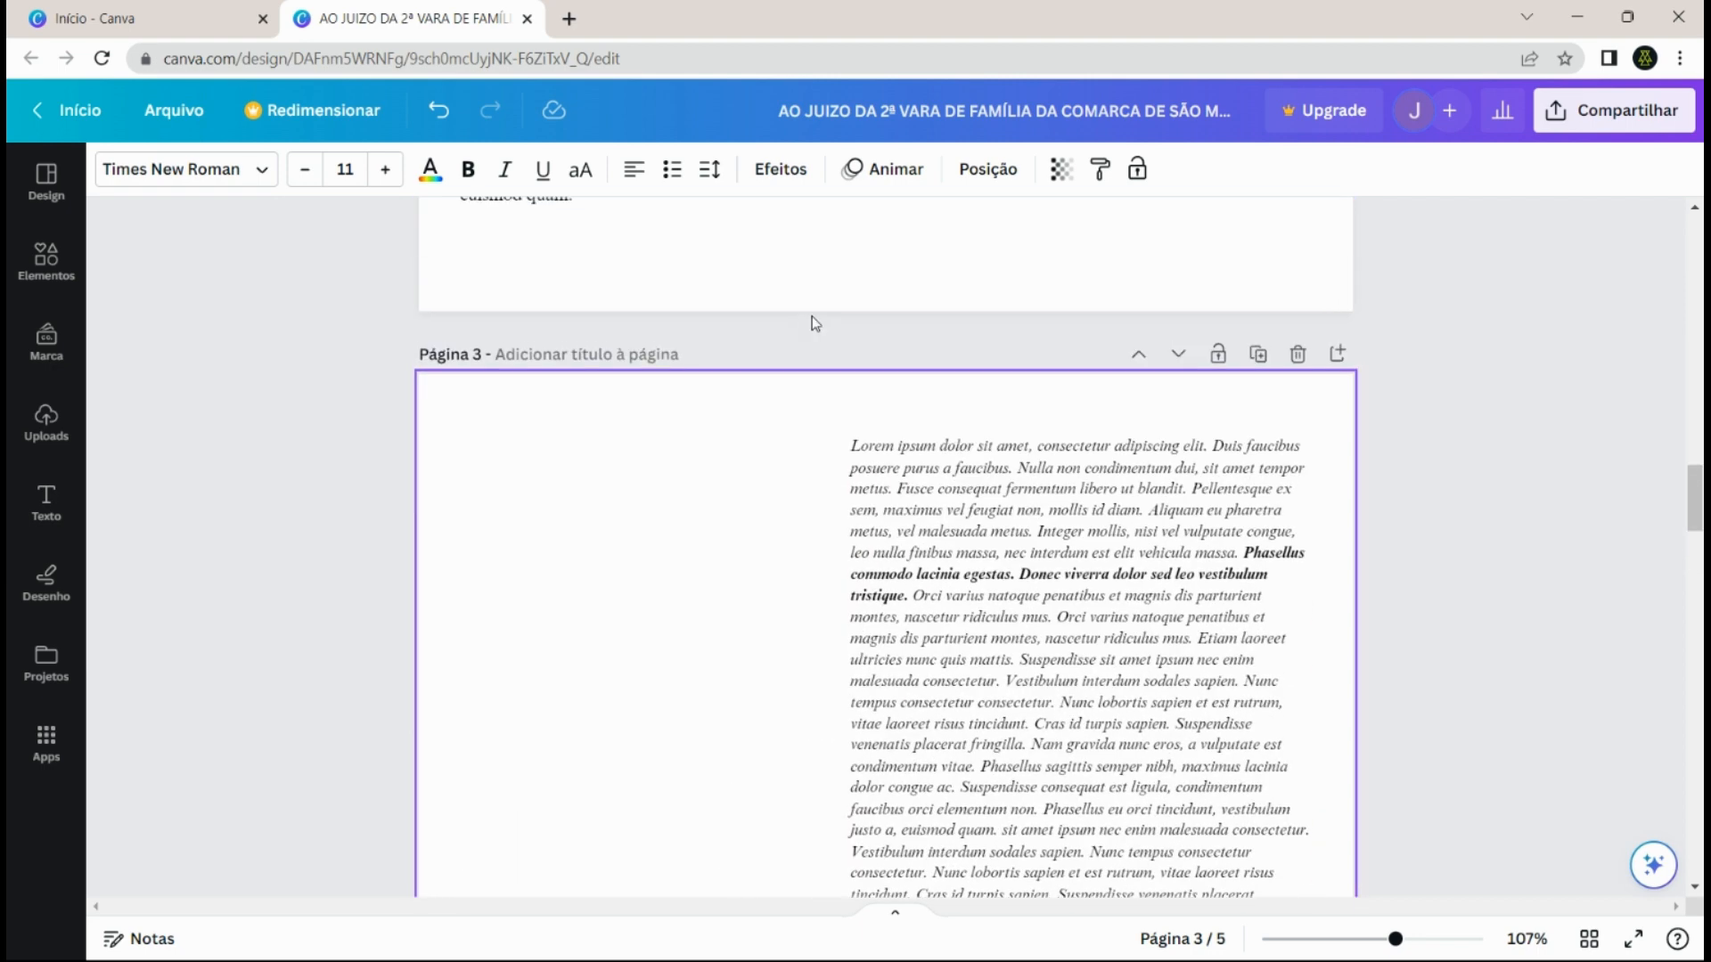
{"action": "left_click", "coordinate": [759, 458]}
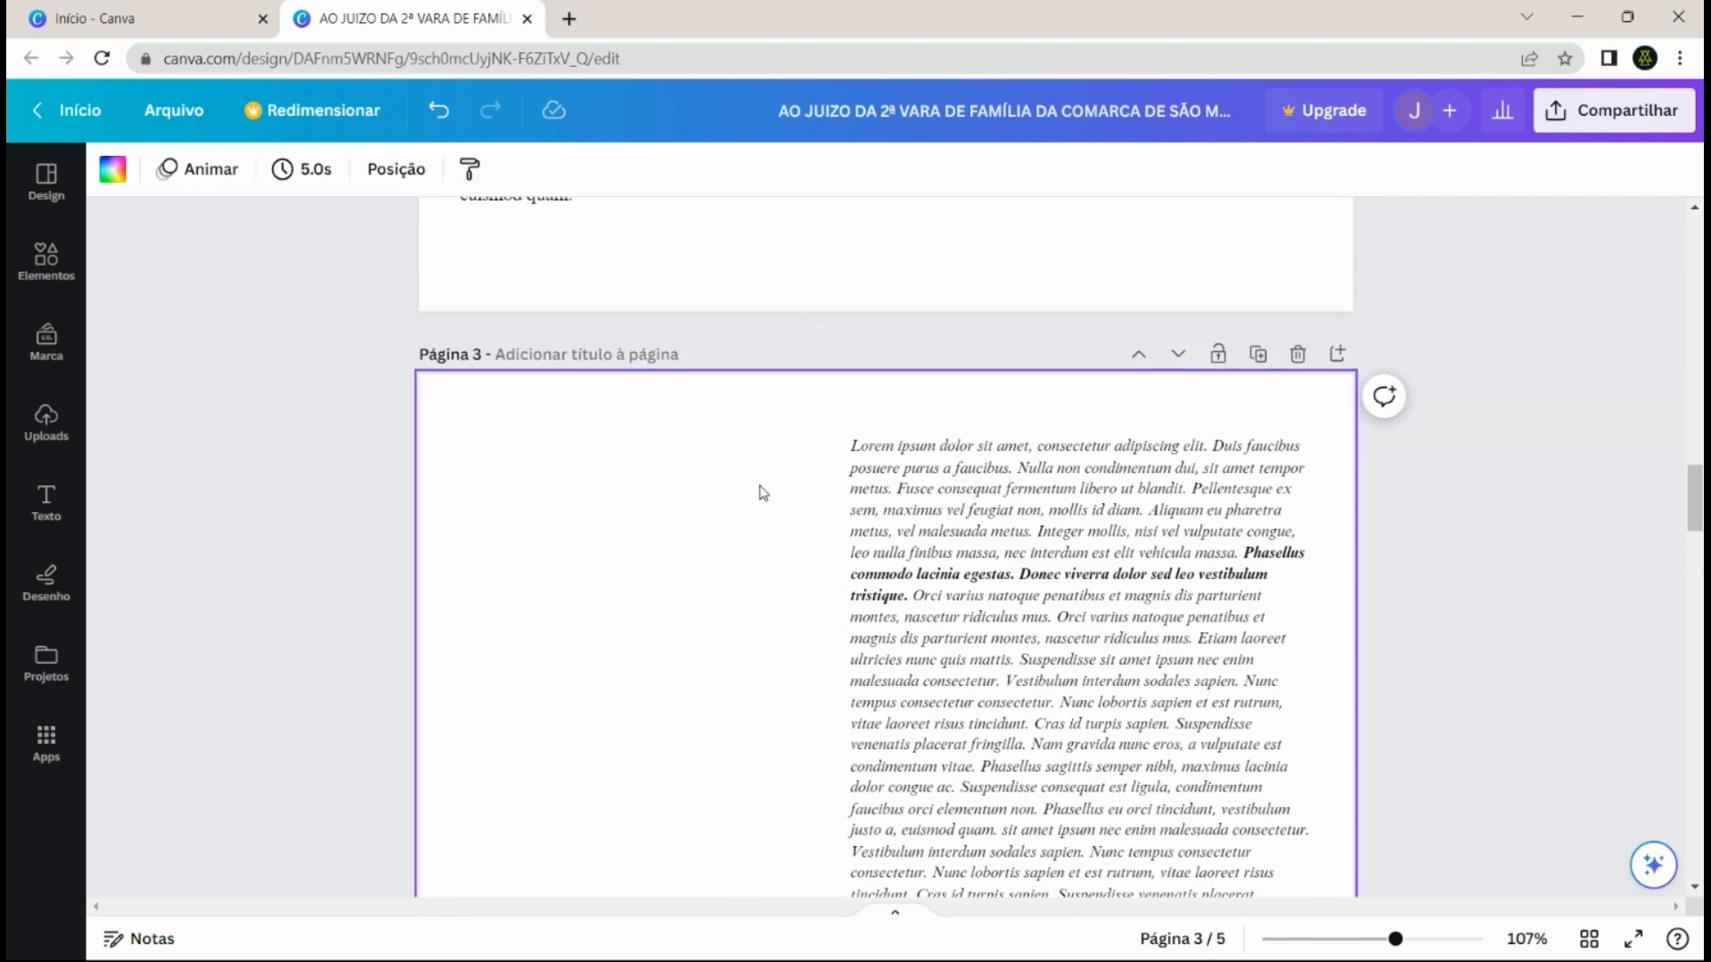
{"action": "scroll", "coordinate": [768, 490], "scroll_direction": "down", "scroll_amount": 4}
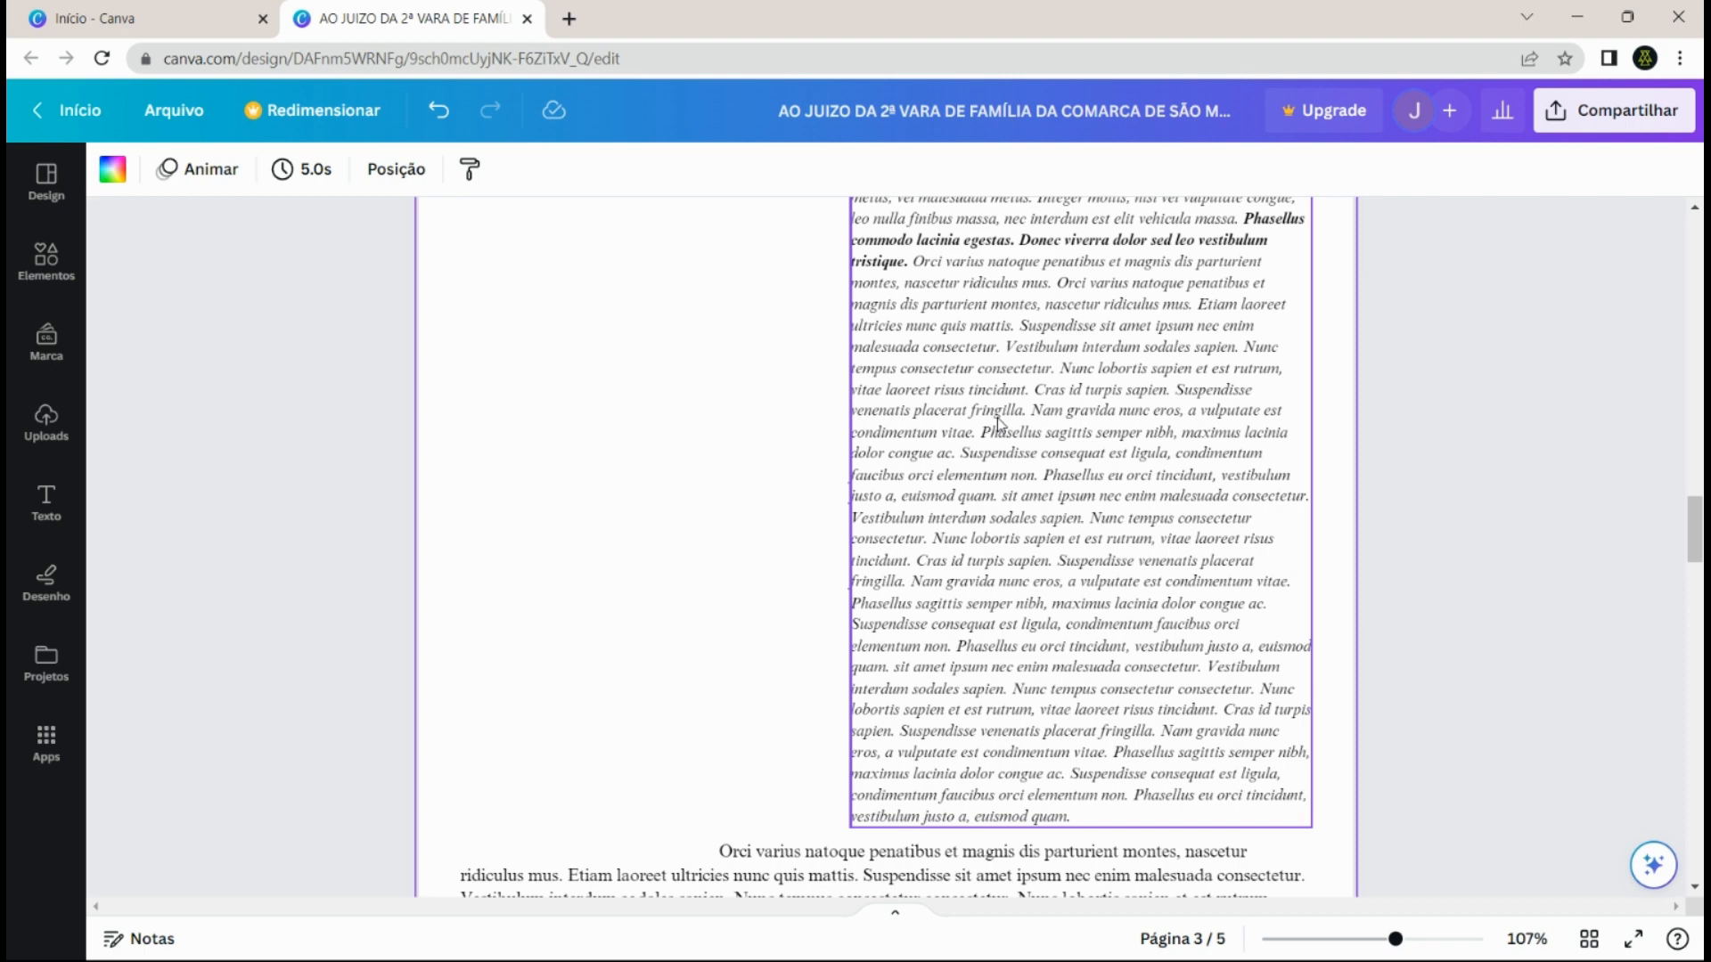
{"action": "scroll", "coordinate": [777, 403], "scroll_direction": "up", "scroll_amount": 4}
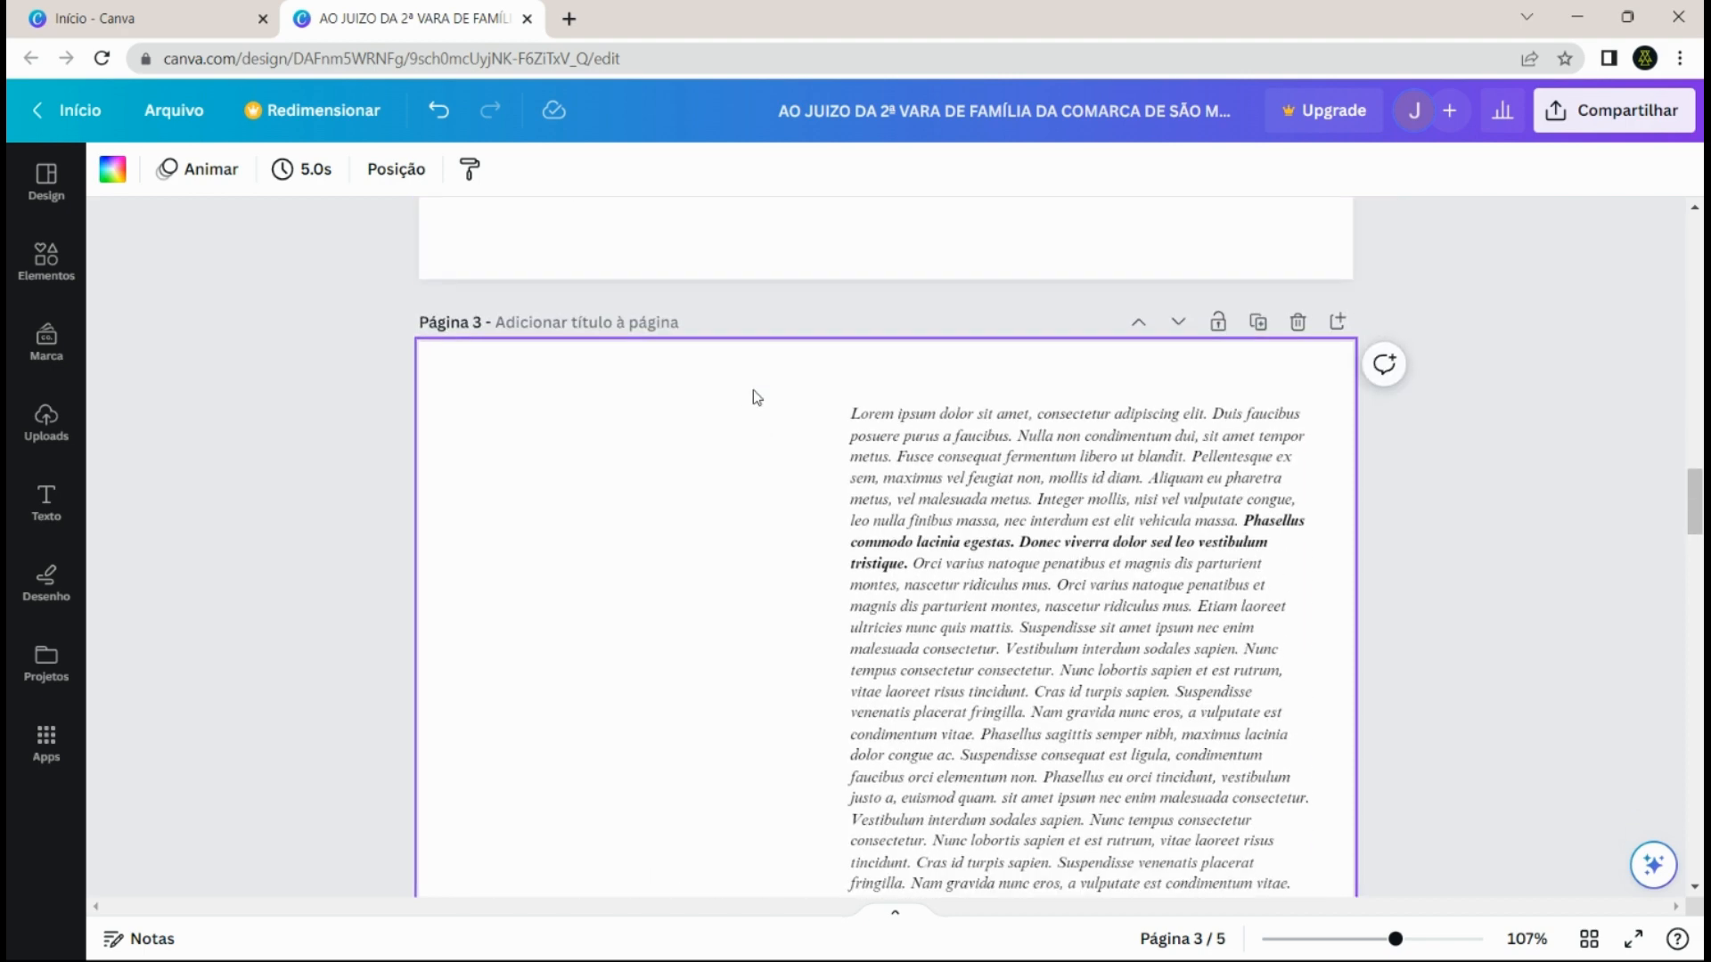
{"action": "scroll", "coordinate": [753, 392], "scroll_direction": "down", "scroll_amount": 2}
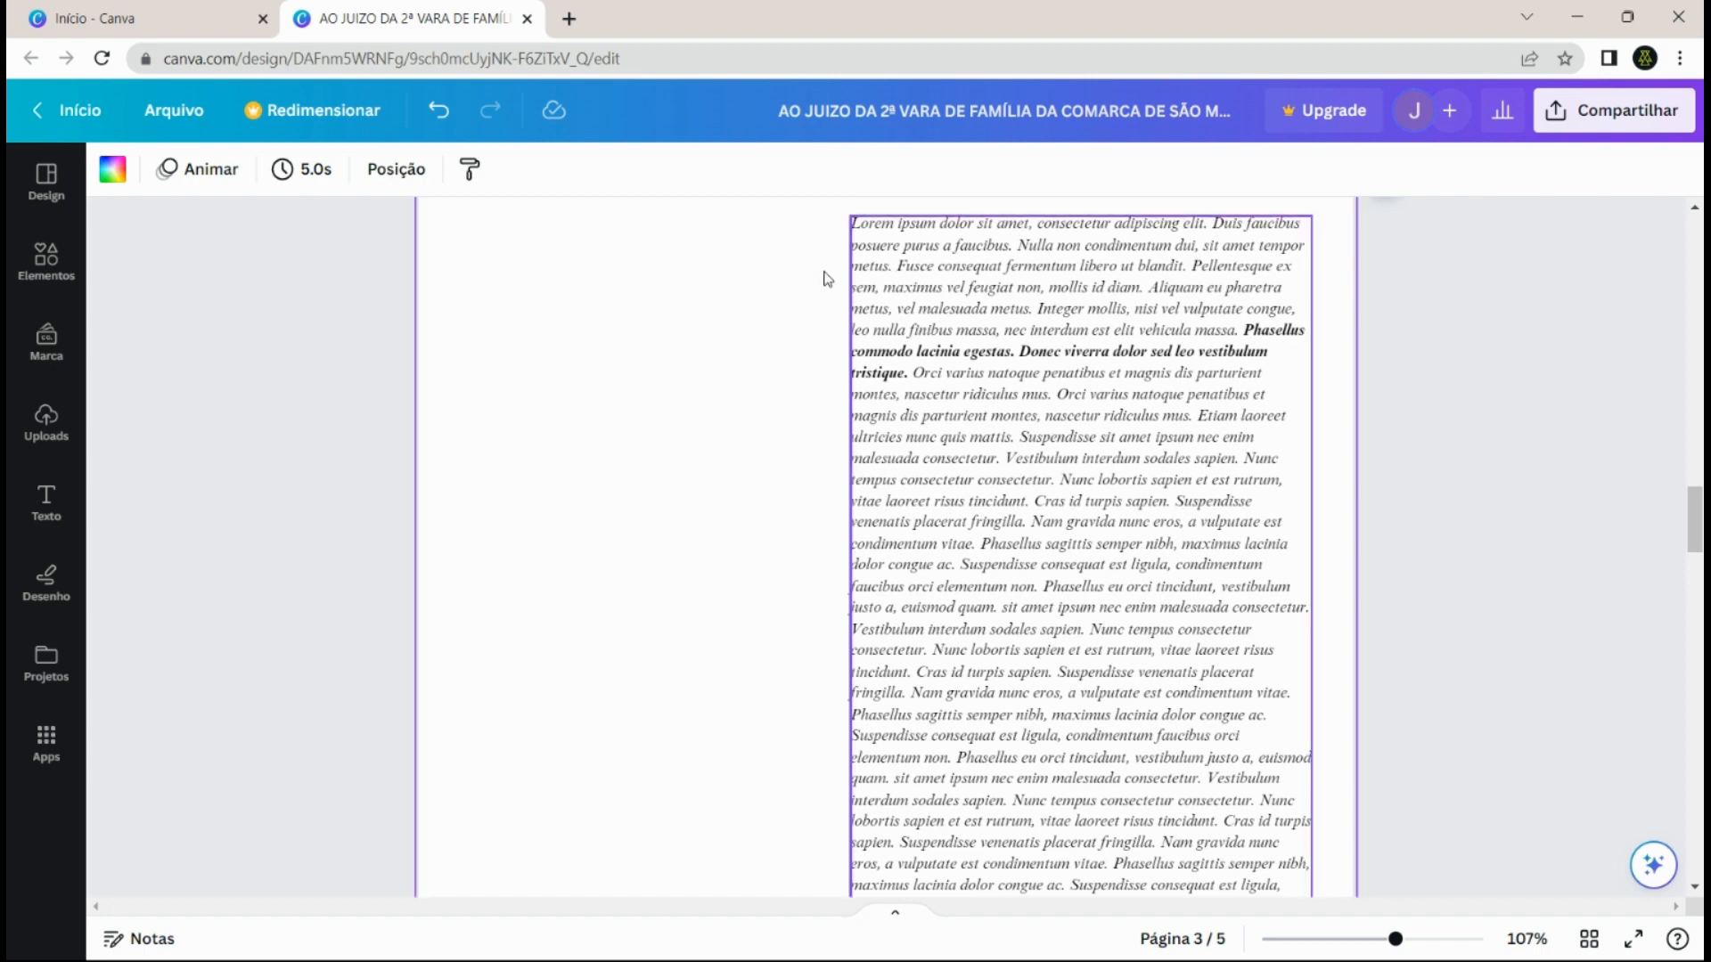
{"action": "scroll", "coordinate": [918, 310], "scroll_direction": "down", "scroll_amount": 1}
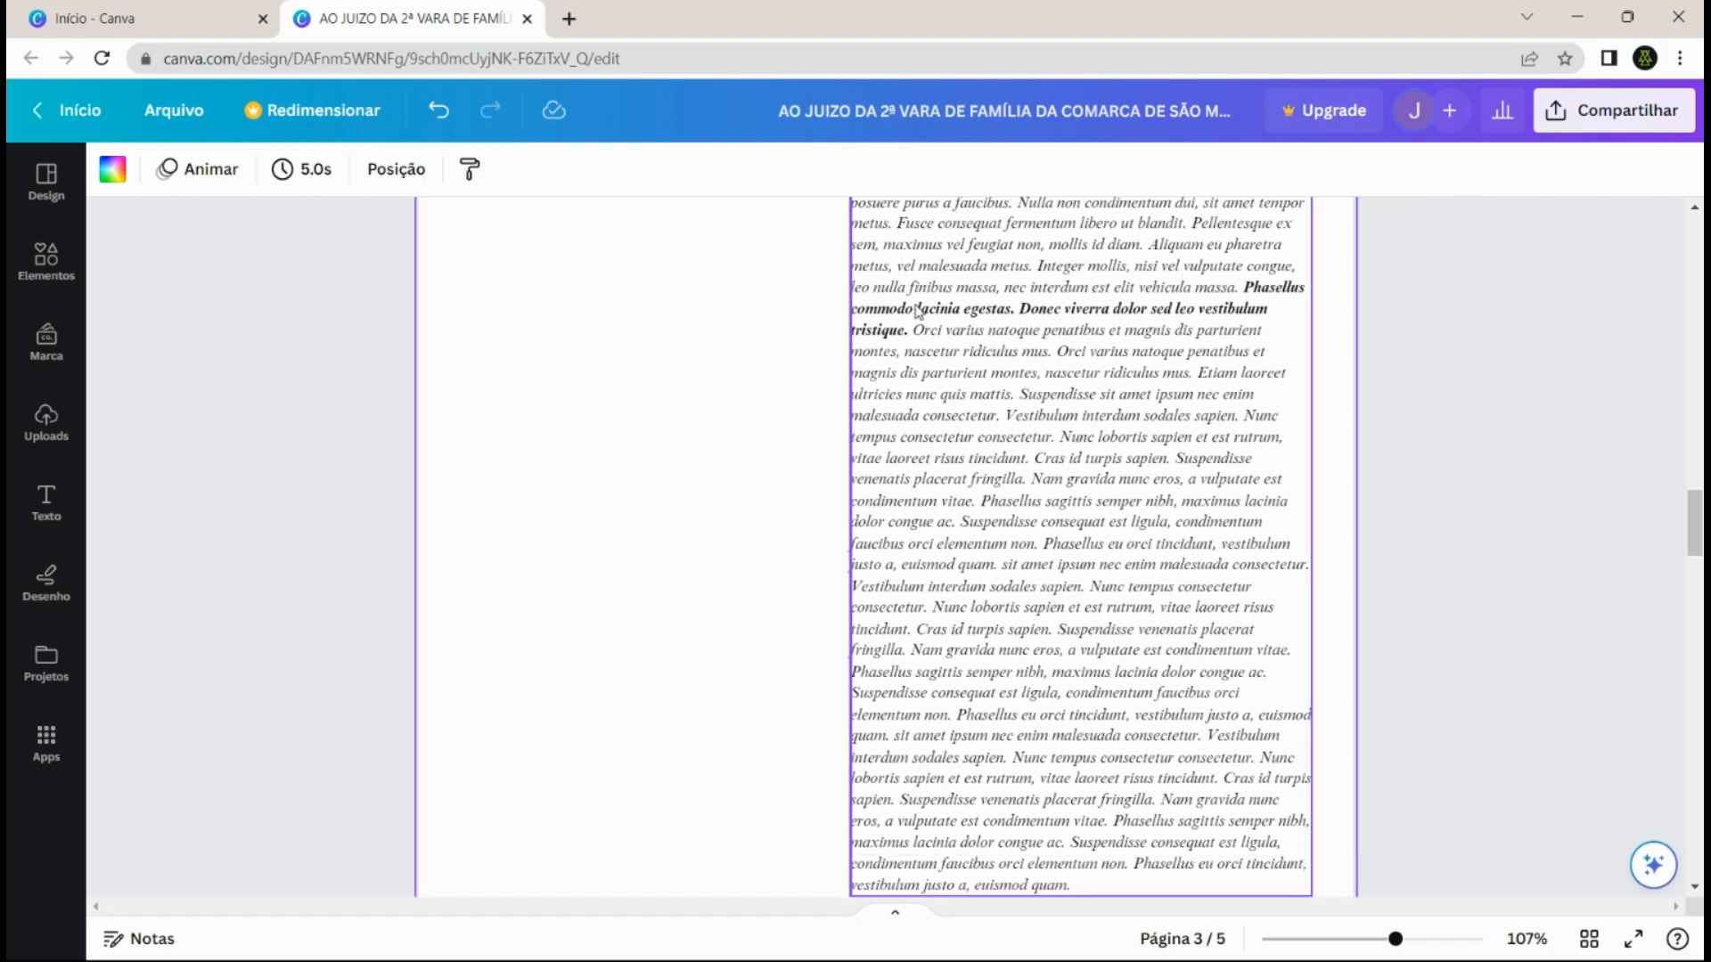
{"action": "scroll", "coordinate": [917, 310], "scroll_direction": "down", "scroll_amount": 3}
{"action": "scroll", "coordinate": [917, 310], "scroll_direction": "up", "scroll_amount": 3}
{"action": "scroll", "coordinate": [749, 382], "scroll_direction": "up", "scroll_amount": 1}
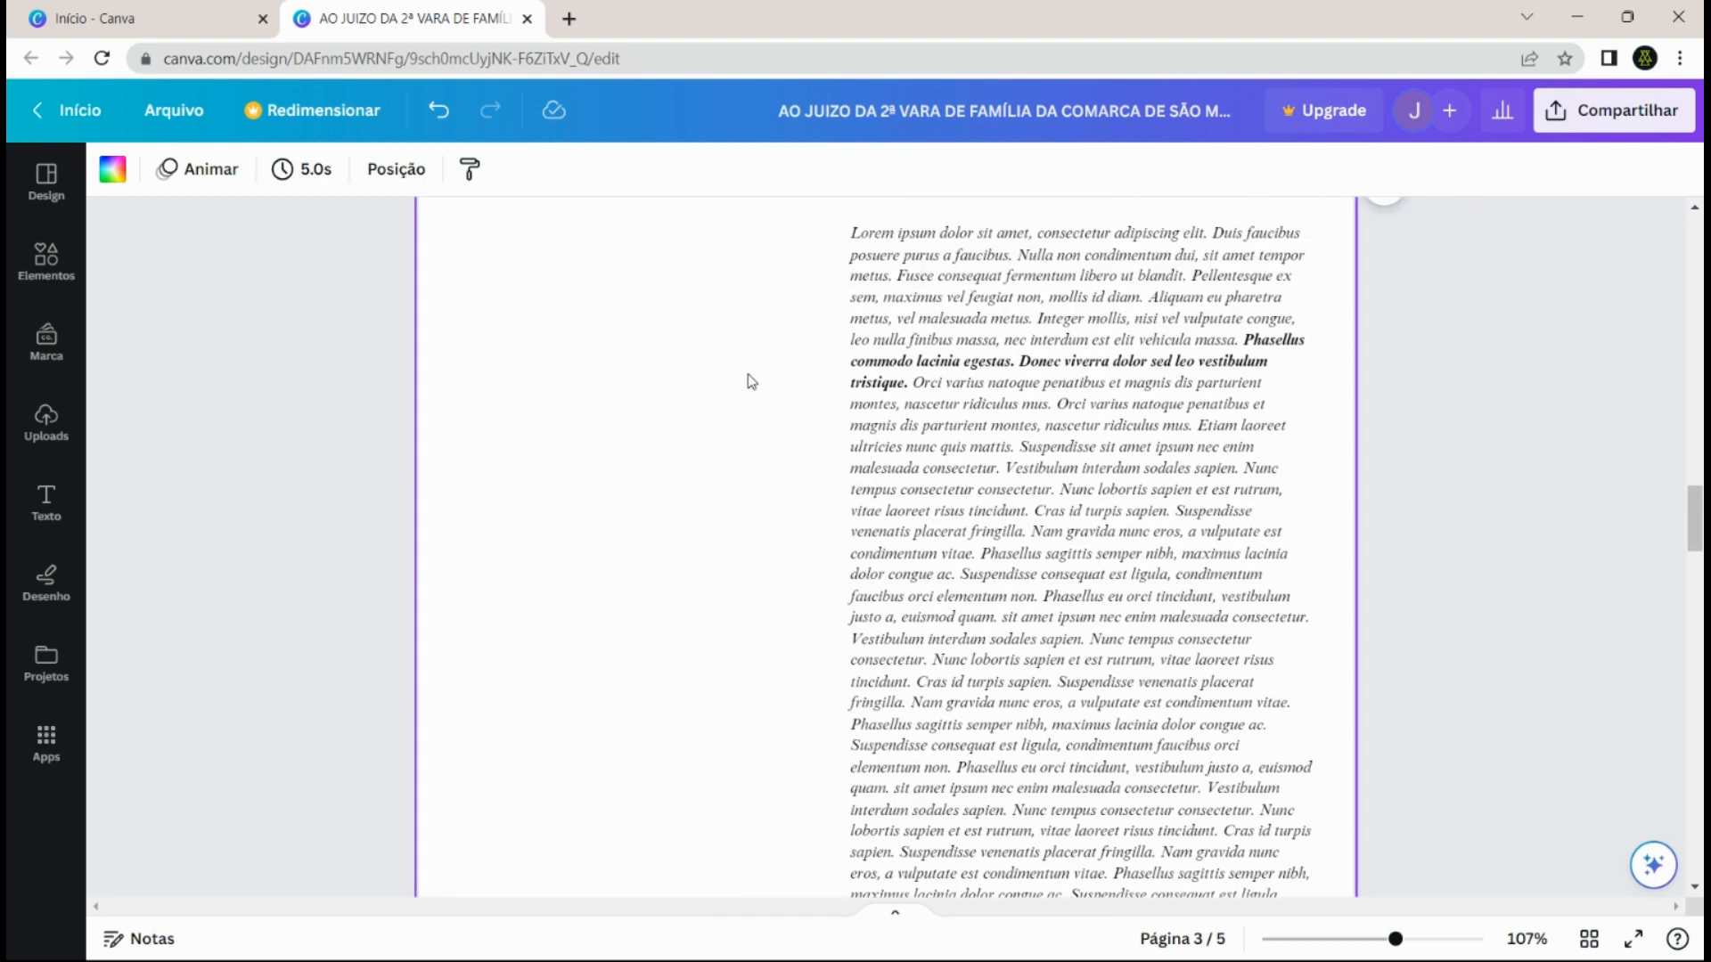
{"action": "scroll", "coordinate": [751, 381], "scroll_direction": "up", "scroll_amount": 1}
{"action": "scroll", "coordinate": [802, 392], "scroll_direction": "down", "scroll_amount": 2}
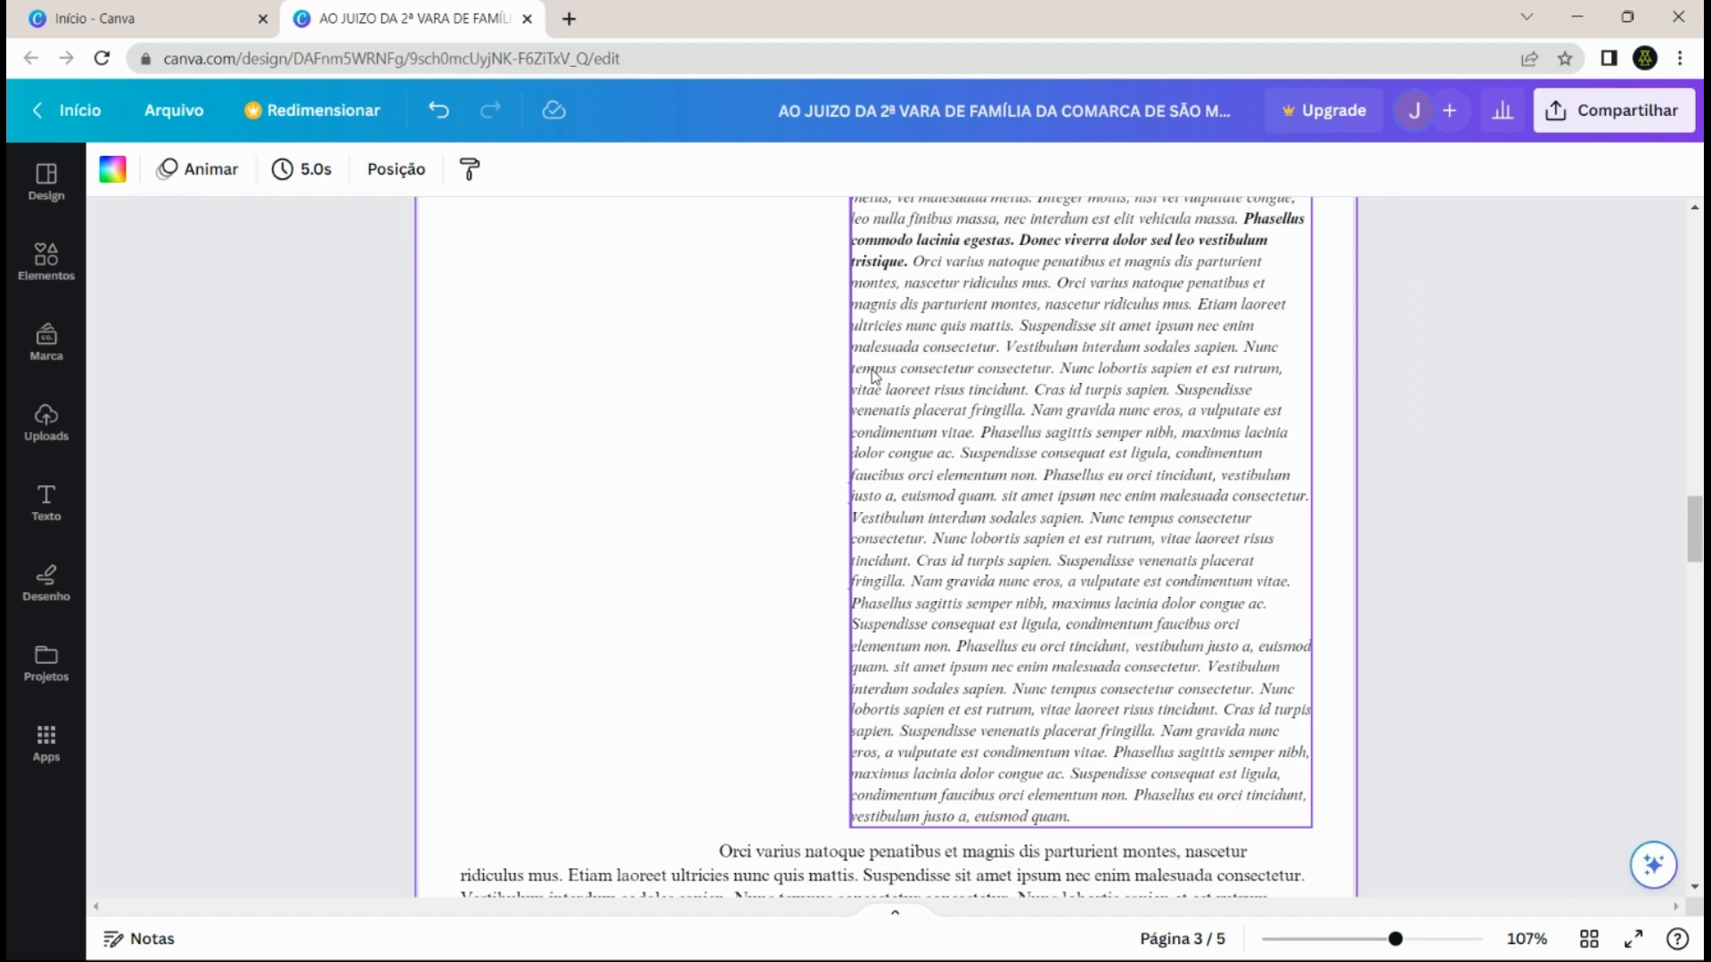
{"action": "scroll", "coordinate": [785, 365], "scroll_direction": "up", "scroll_amount": 3}
{"action": "scroll", "coordinate": [799, 413], "scroll_direction": "down", "scroll_amount": 1}
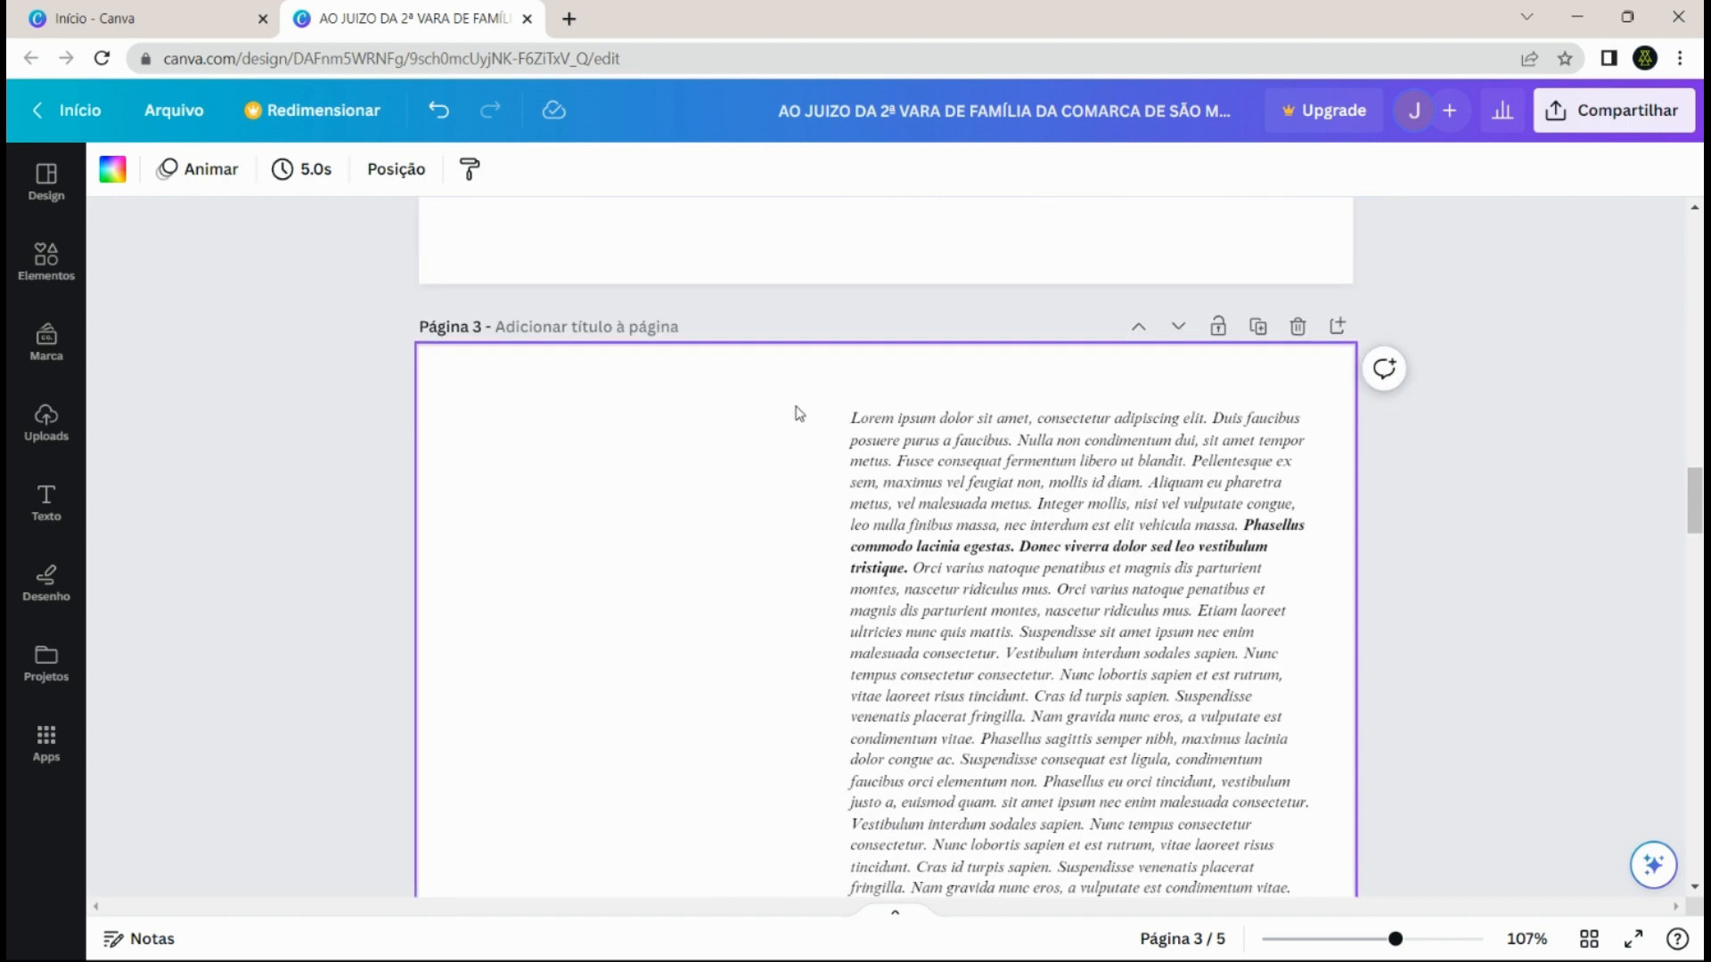
{"action": "scroll", "coordinate": [800, 413], "scroll_direction": "down", "scroll_amount": 2}
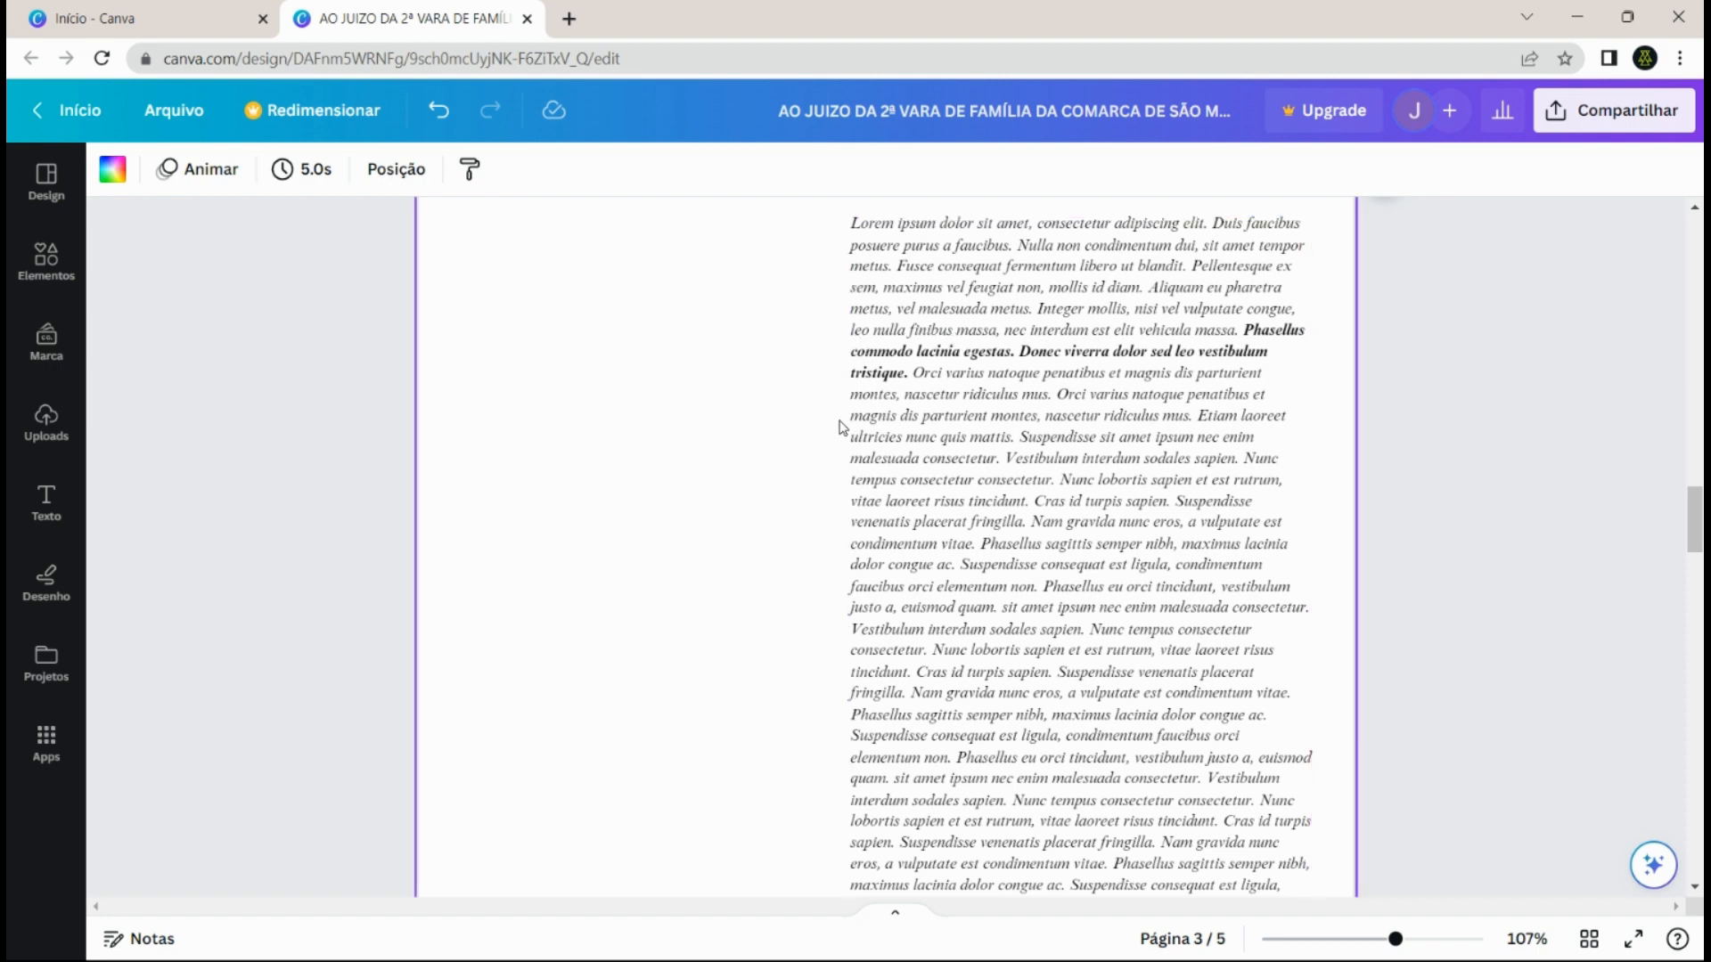
{"action": "scroll", "coordinate": [688, 441], "scroll_direction": "down", "scroll_amount": 2}
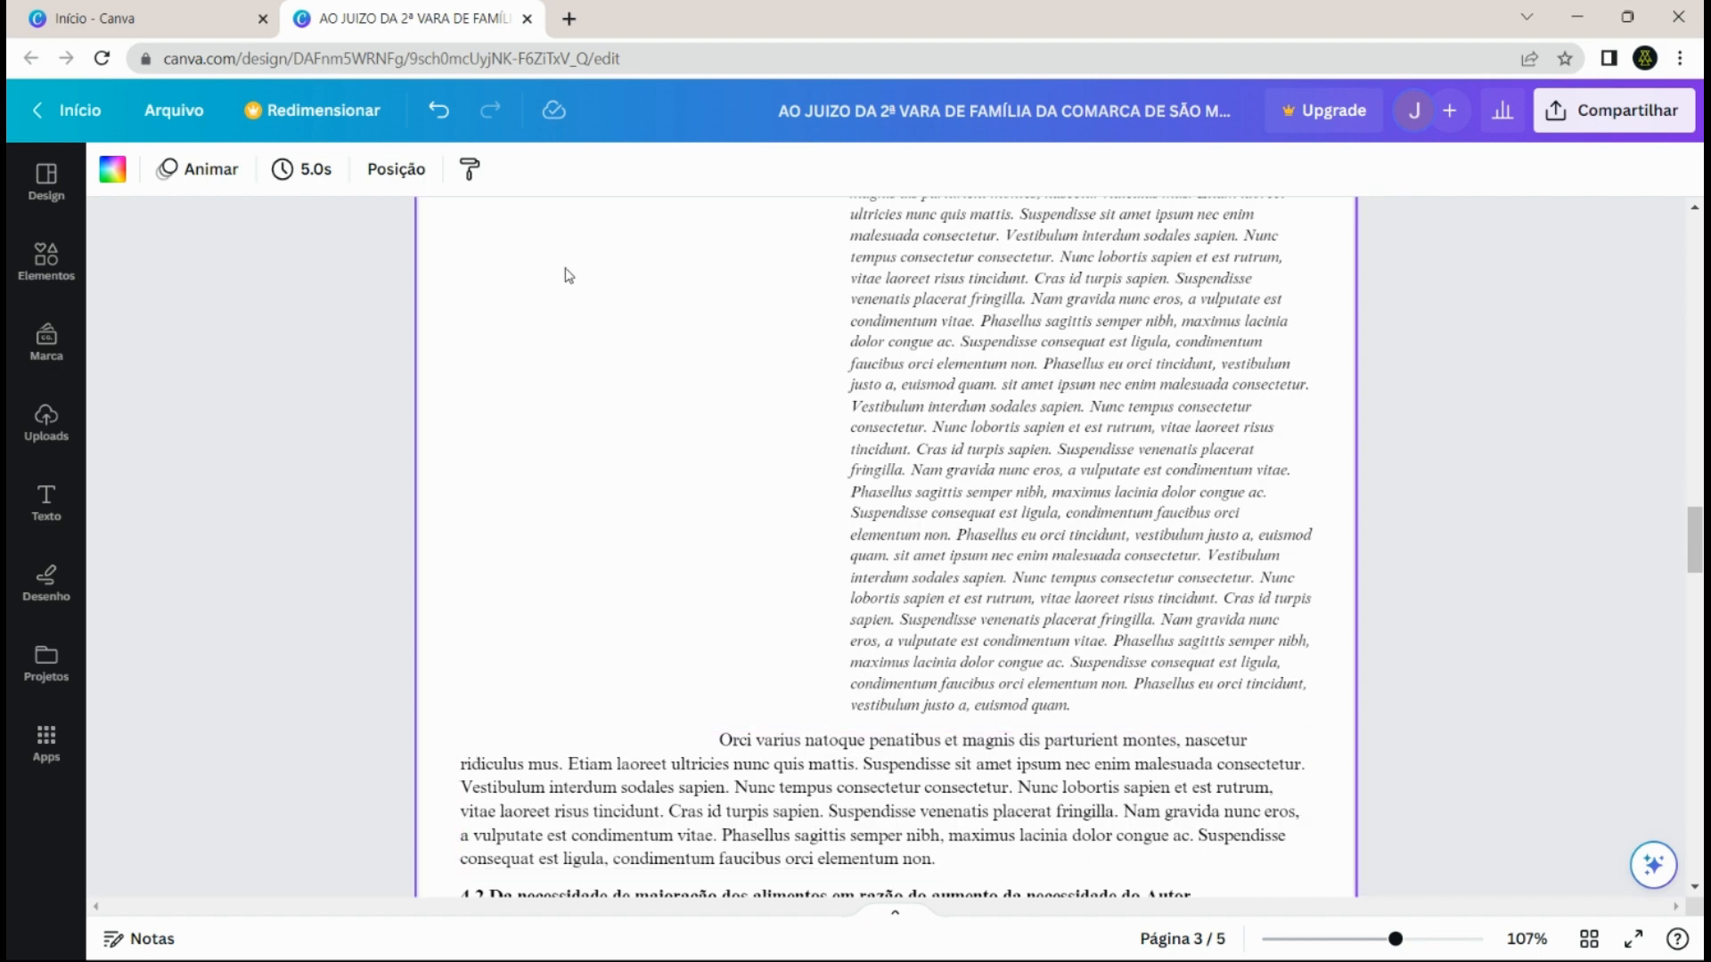
- Select the italic quotation's text box on page 3 to inspect its extent and formatting, then deselect it
{"action": "scroll", "coordinate": [700, 354], "scroll_direction": "up", "scroll_amount": 4}
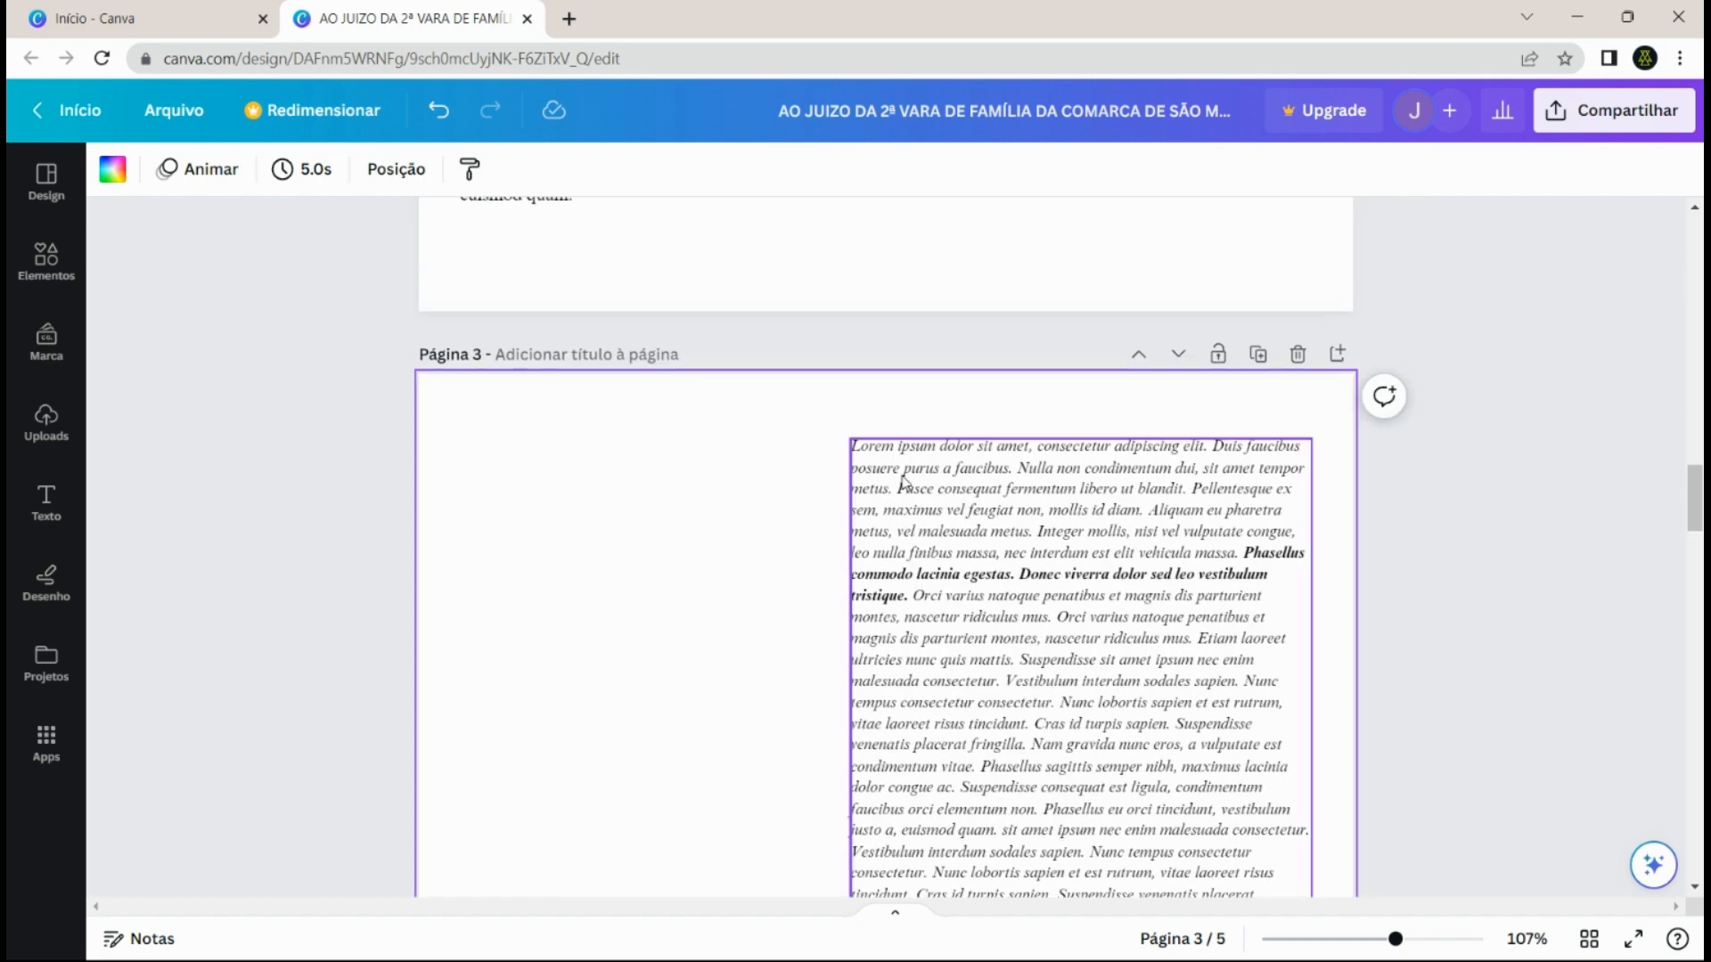
{"action": "left_click", "coordinate": [901, 481]}
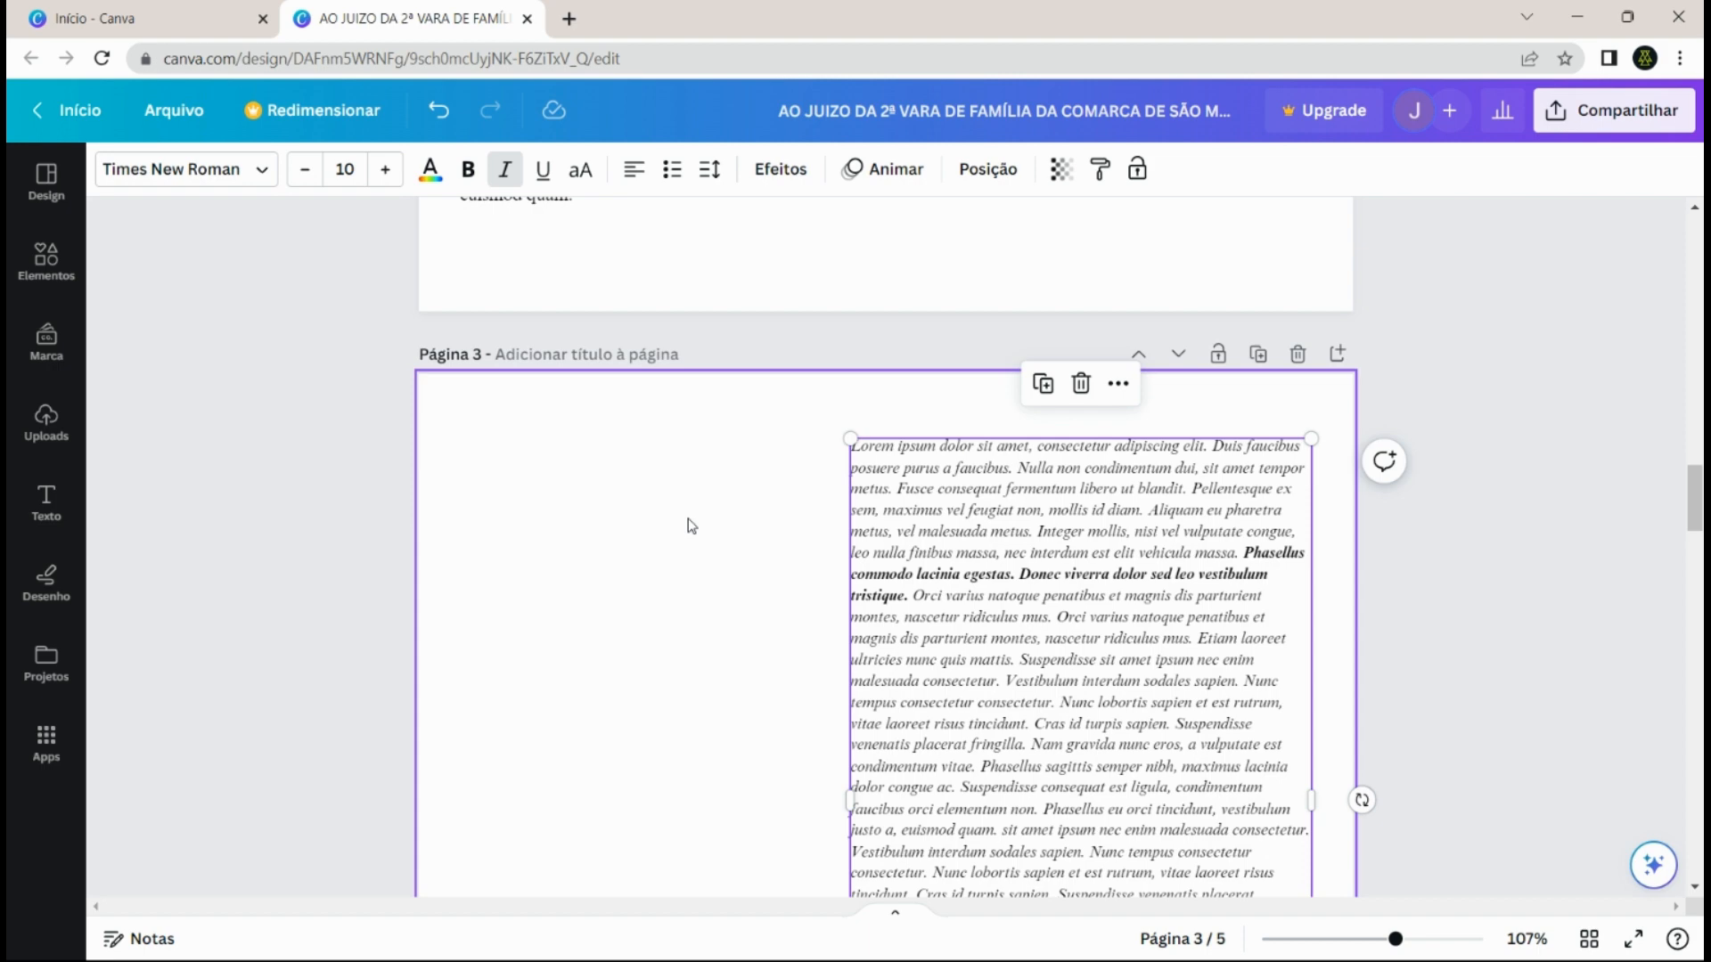
{"action": "scroll", "coordinate": [692, 520], "scroll_direction": "down", "scroll_amount": 5}
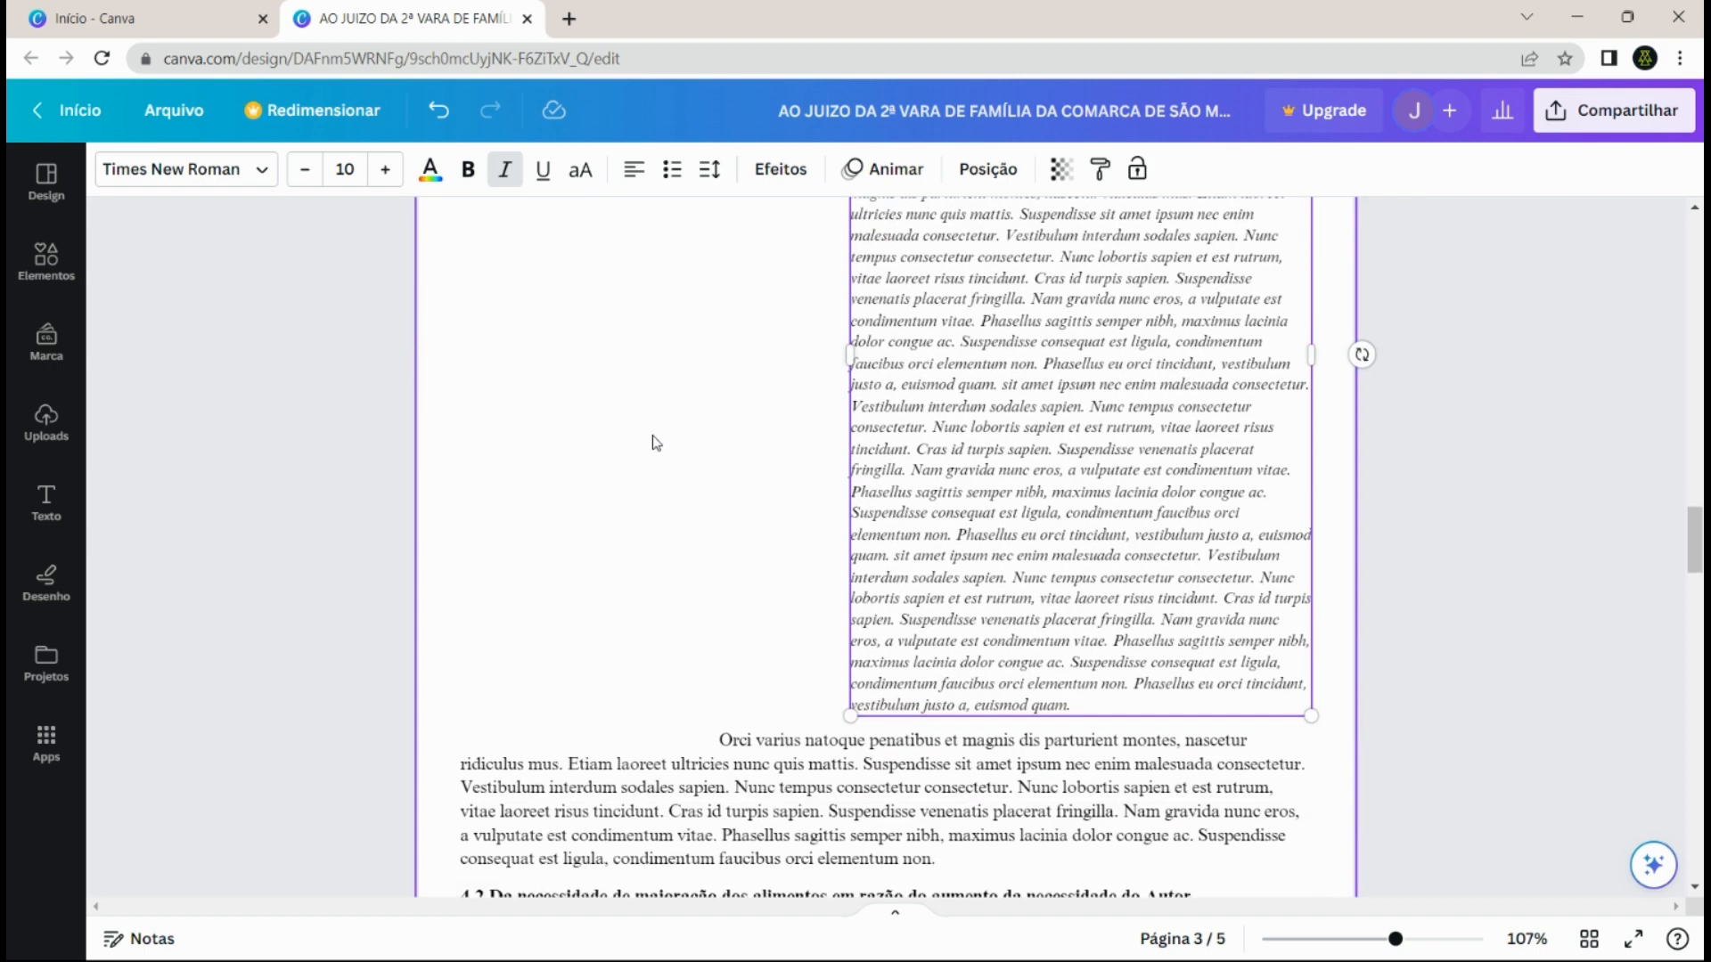
{"action": "scroll", "coordinate": [658, 409], "scroll_direction": "up", "scroll_amount": 3}
{"action": "left_click", "coordinate": [658, 409]}
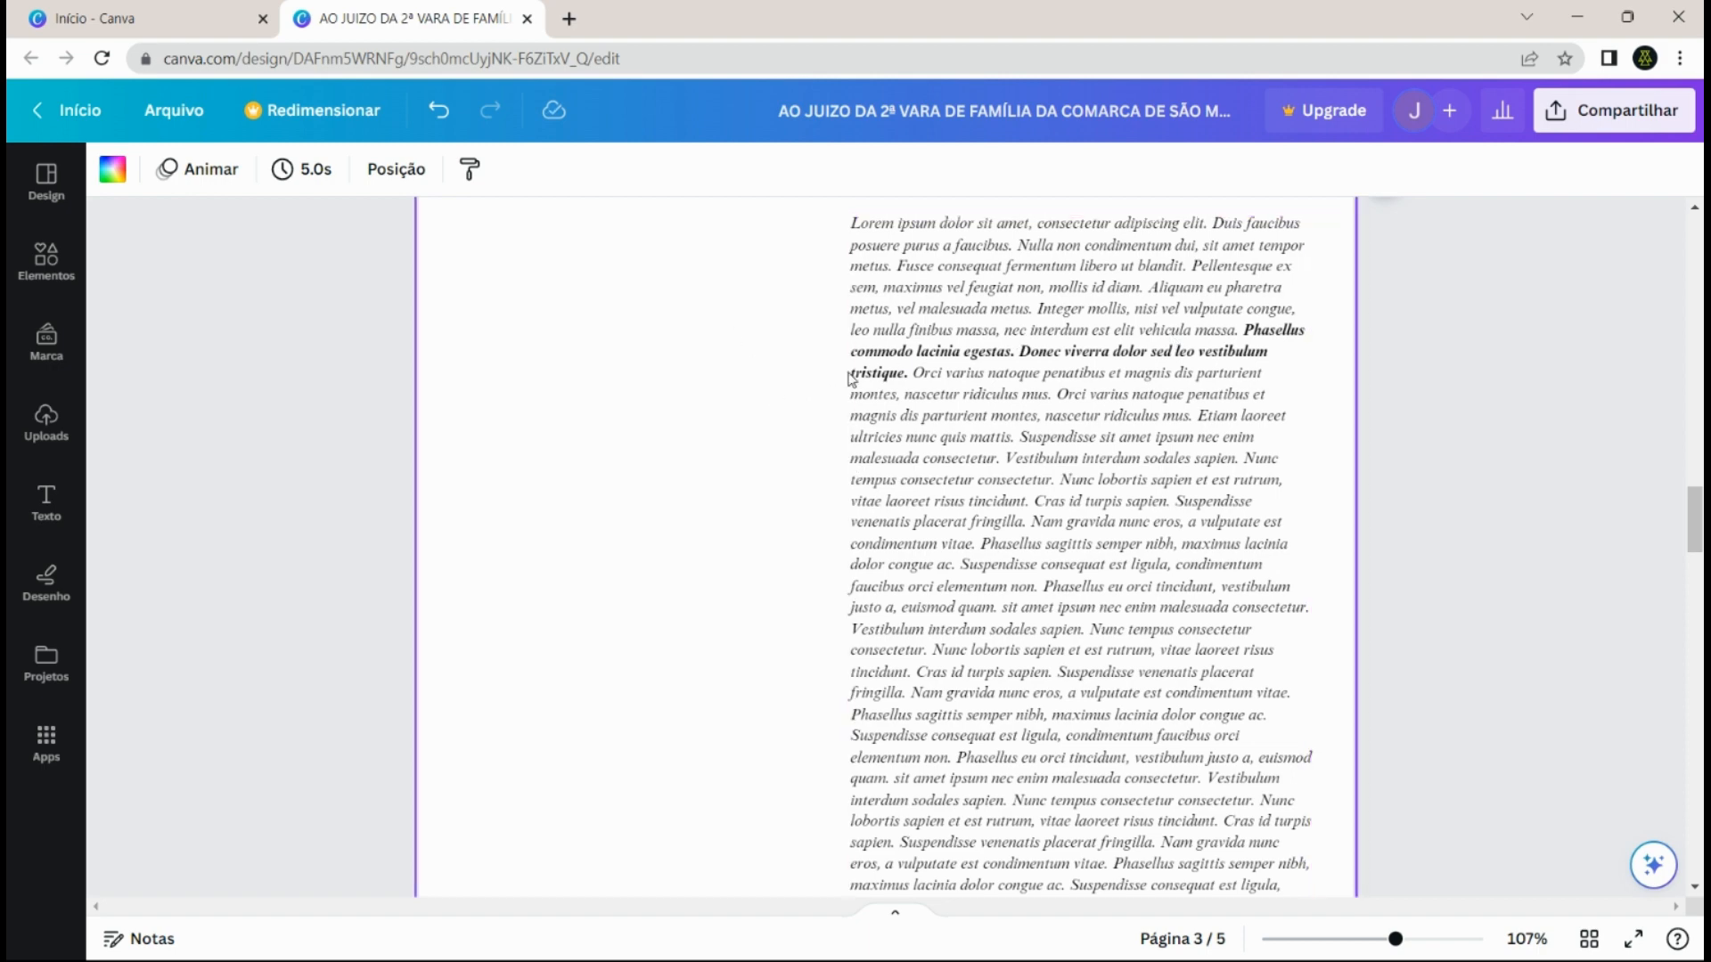
- Examine page 5's lettered requests under "5. Dos pedidos", the claim value and closing text box, and the lawyer's signature block
{"action": "scroll", "coordinate": [936, 413], "scroll_direction": "down", "scroll_amount": 12}
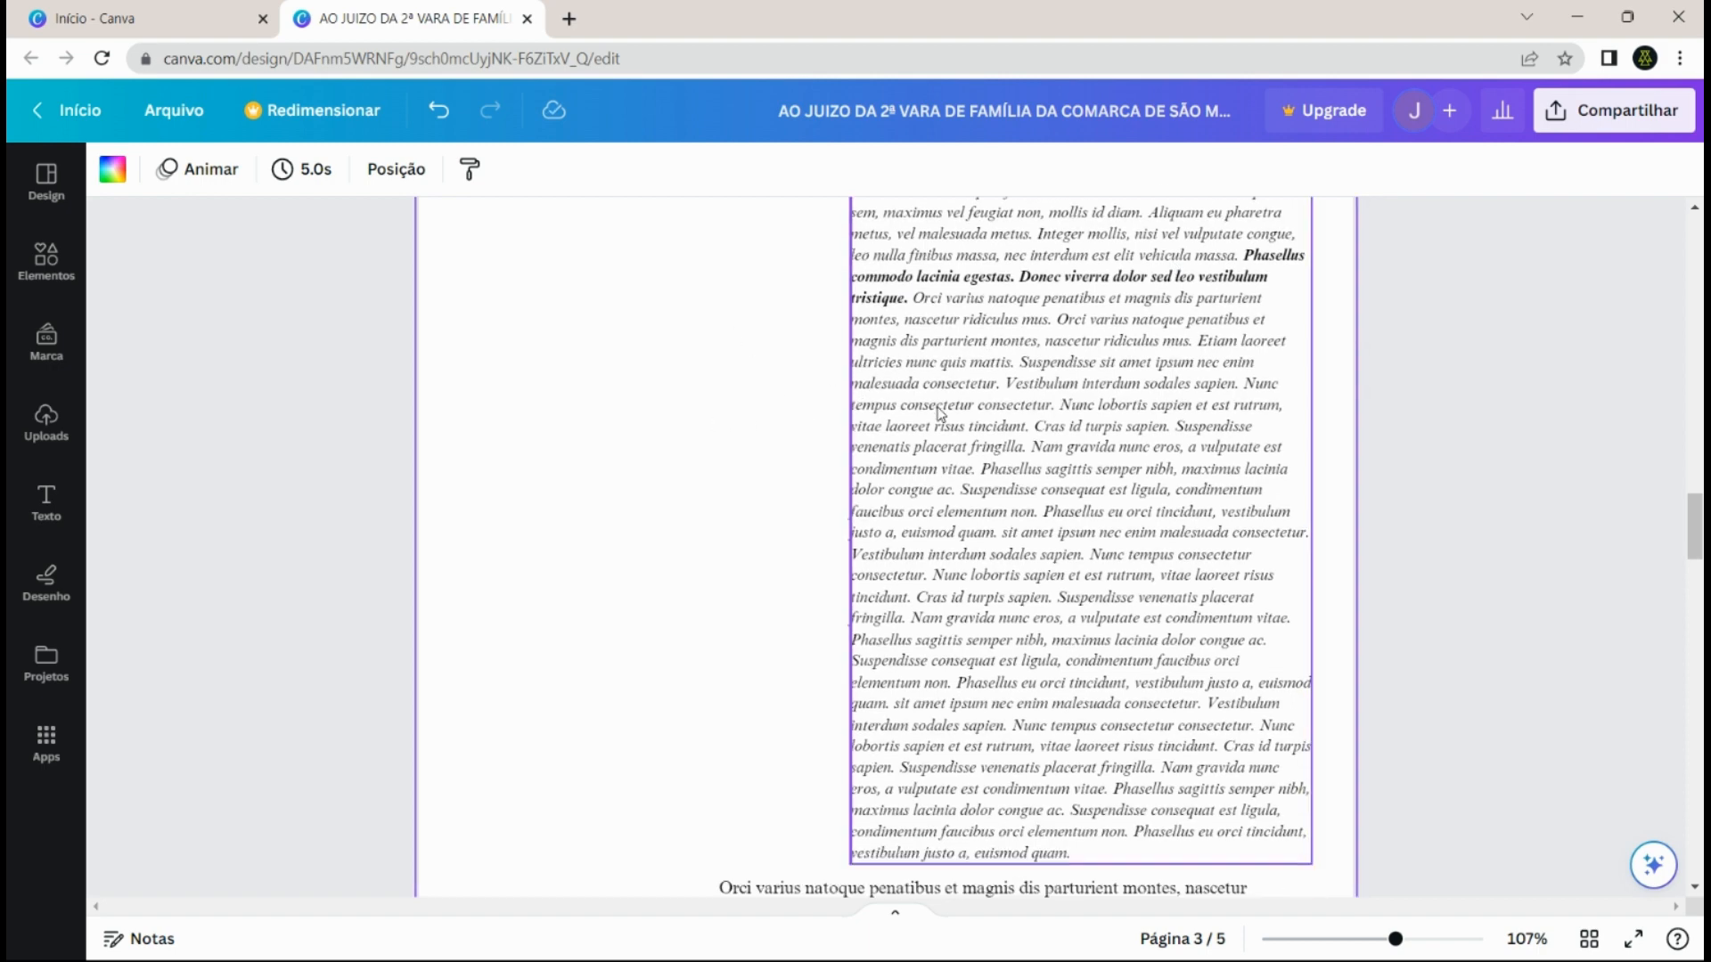
{"action": "scroll", "coordinate": [775, 401], "scroll_direction": "down", "scroll_amount": 15}
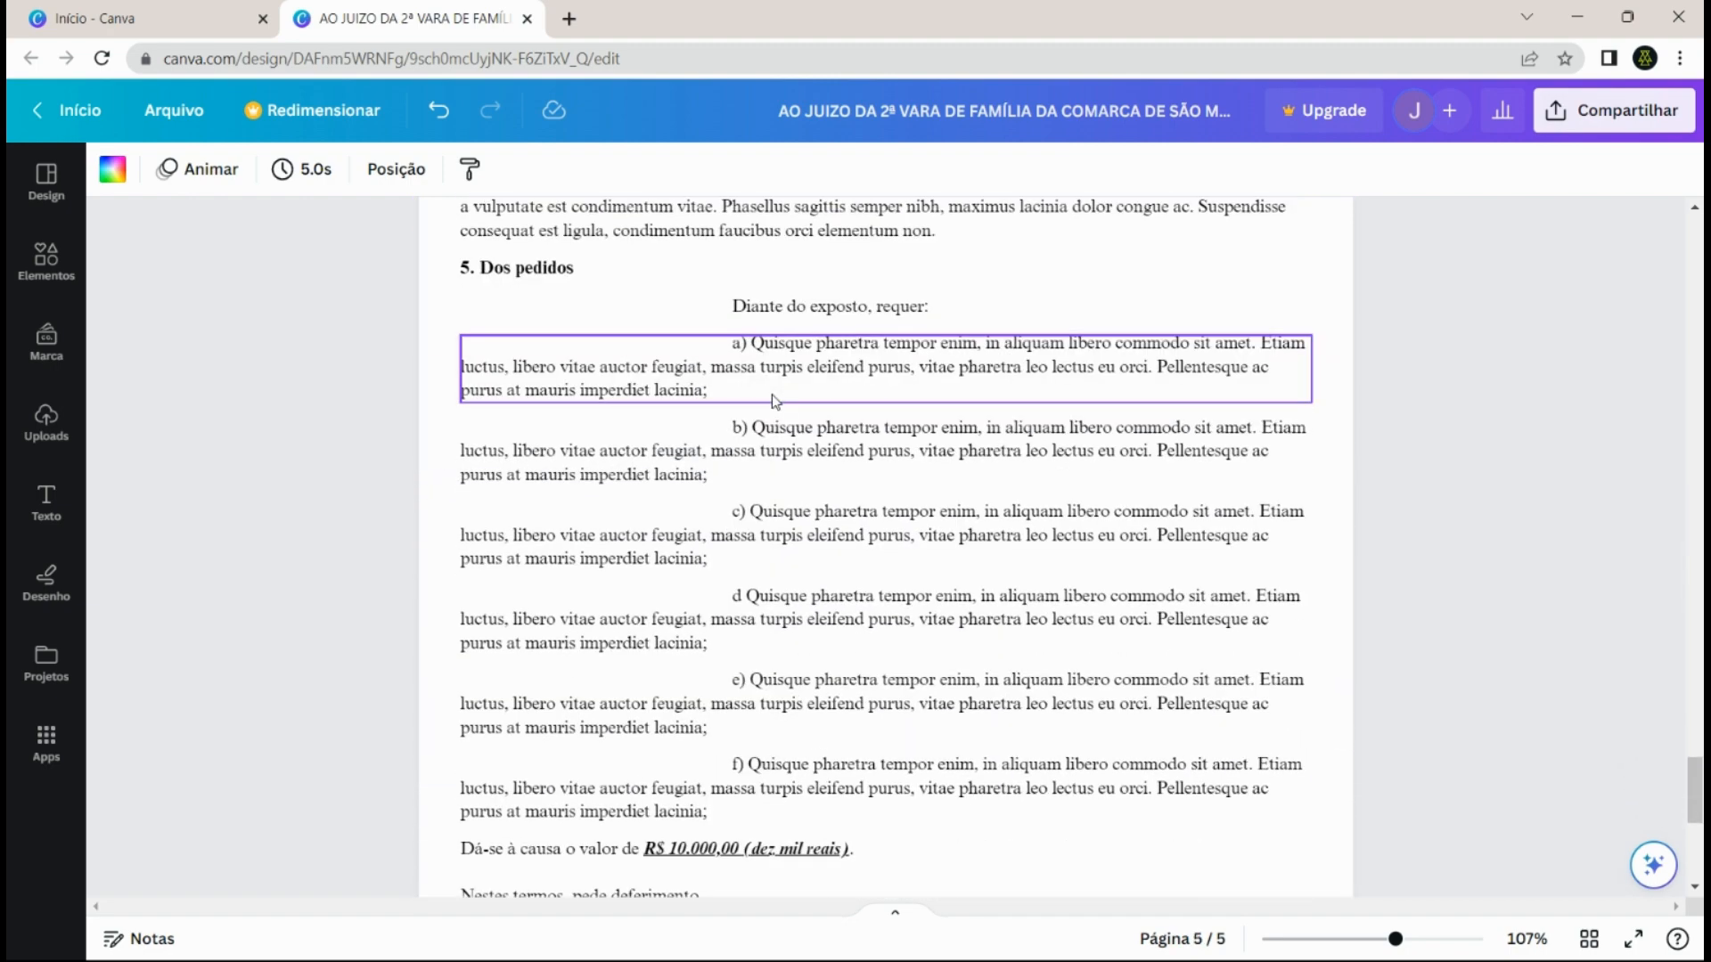
{"action": "scroll", "coordinate": [775, 401], "scroll_direction": "down", "scroll_amount": 3}
{"action": "scroll", "coordinate": [900, 398], "scroll_direction": "up", "scroll_amount": 7}
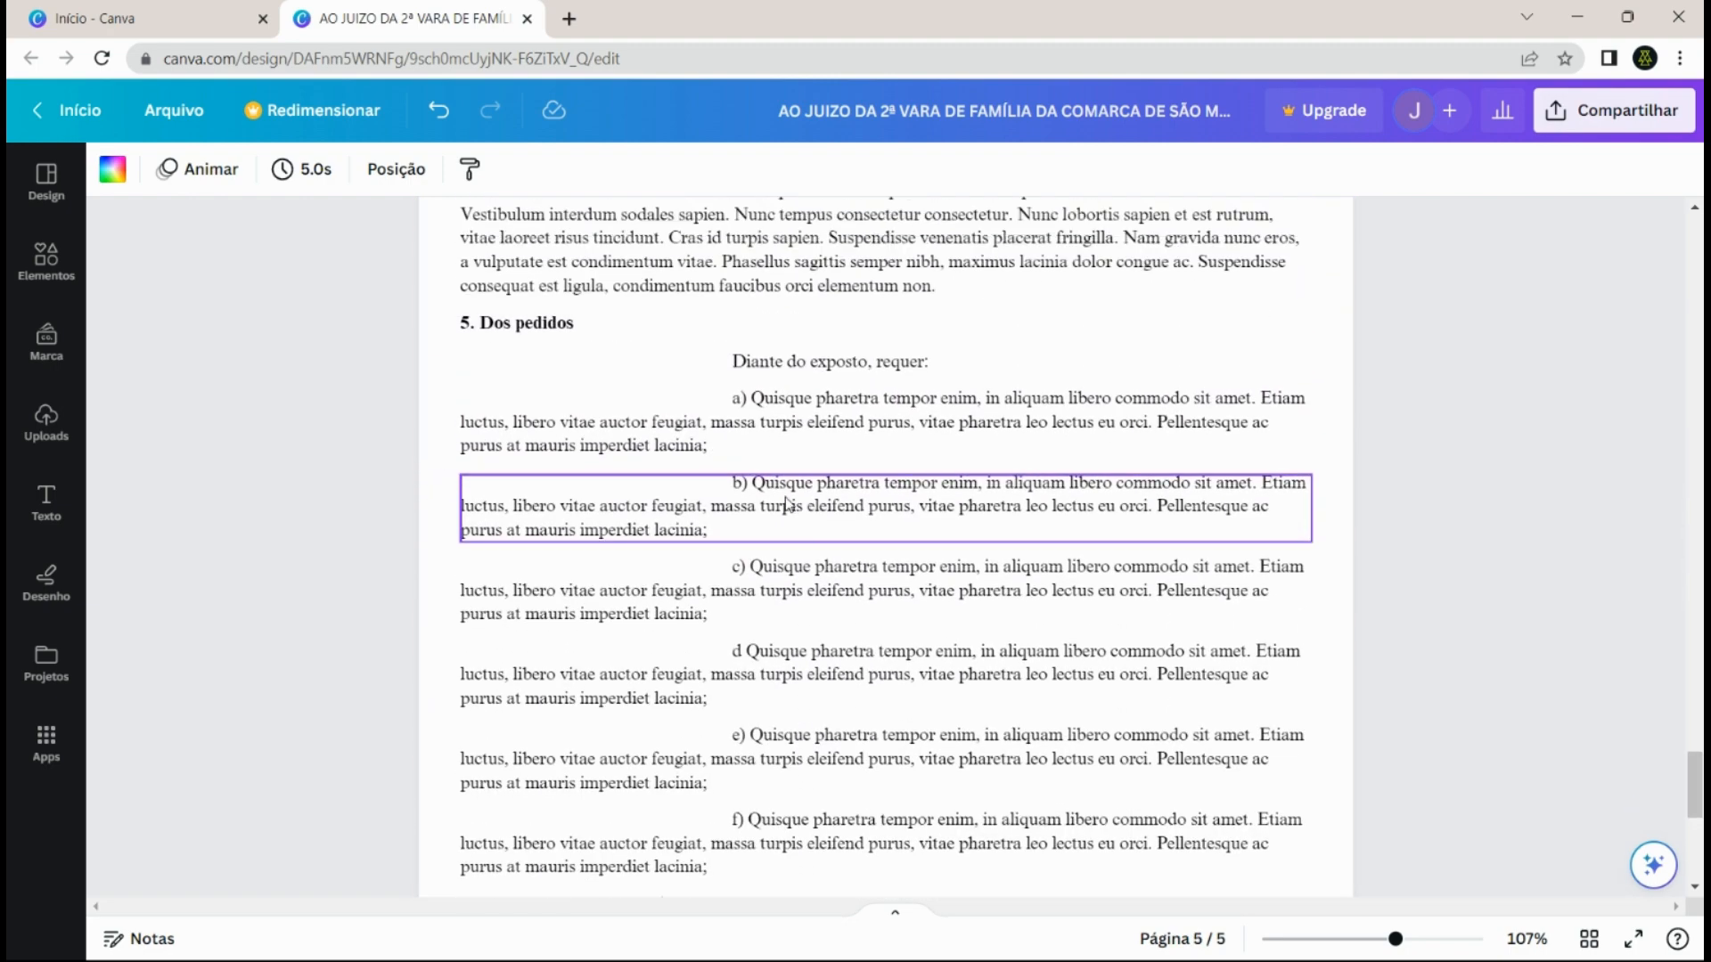
{"action": "scroll", "coordinate": [747, 464], "scroll_direction": "down", "scroll_amount": 7}
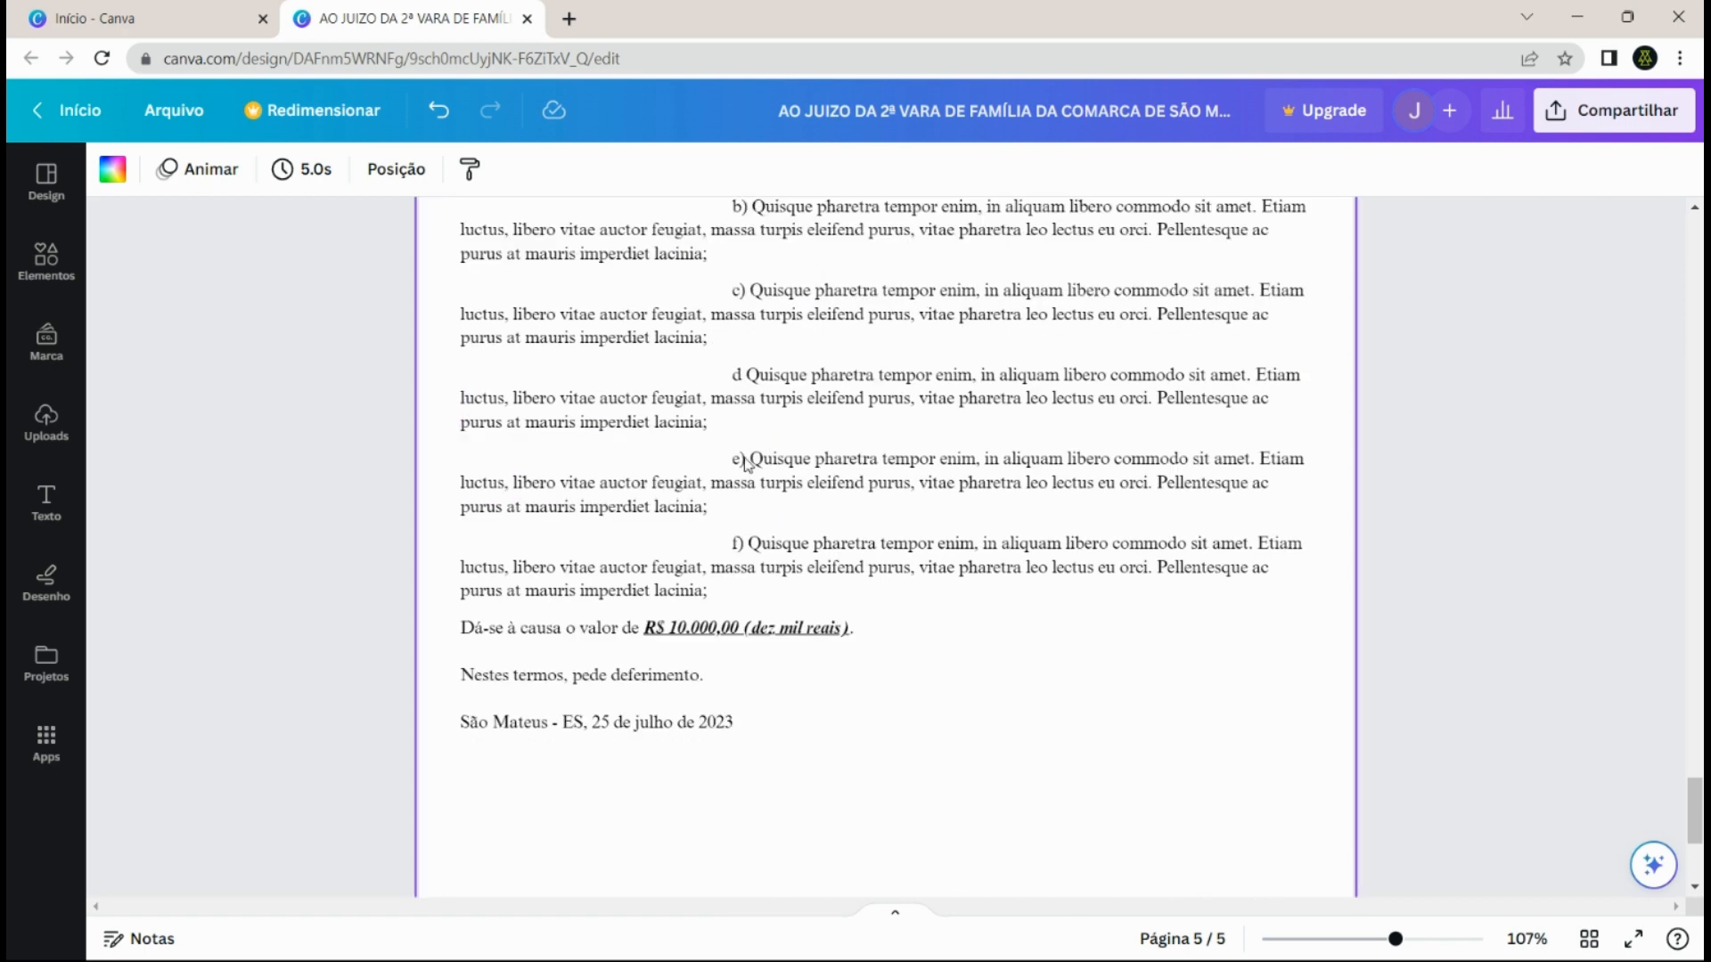
{"action": "left_click", "coordinate": [760, 647]}
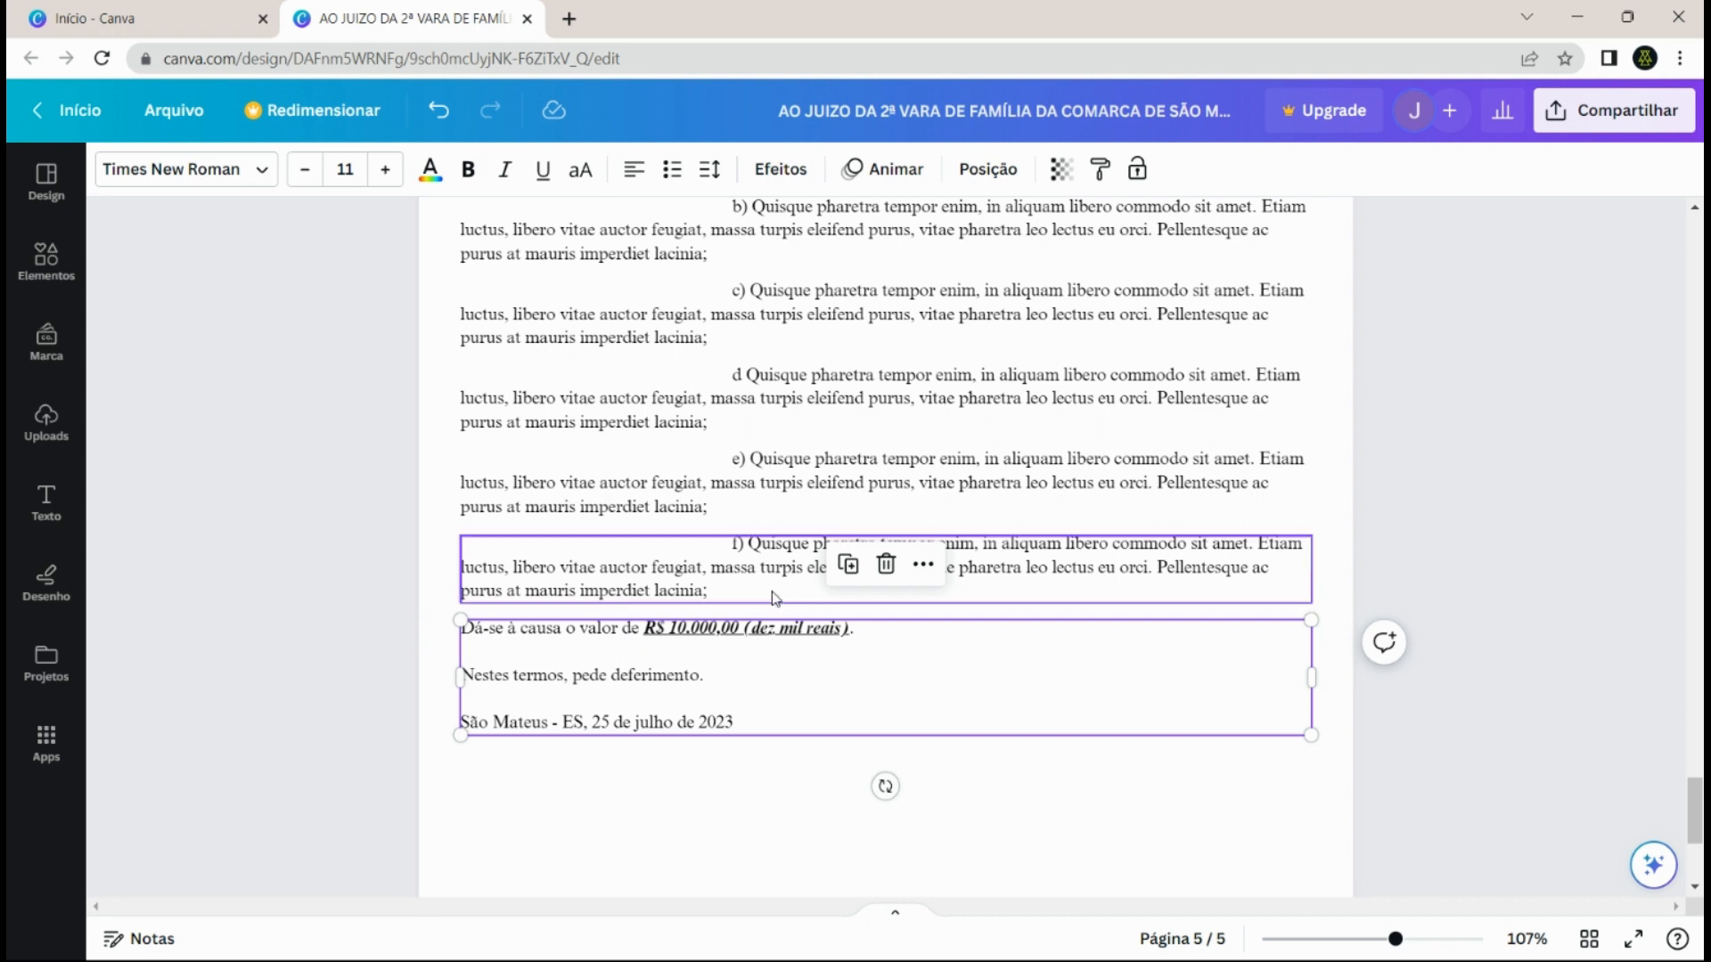
{"action": "left_click", "coordinate": [1331, 521]}
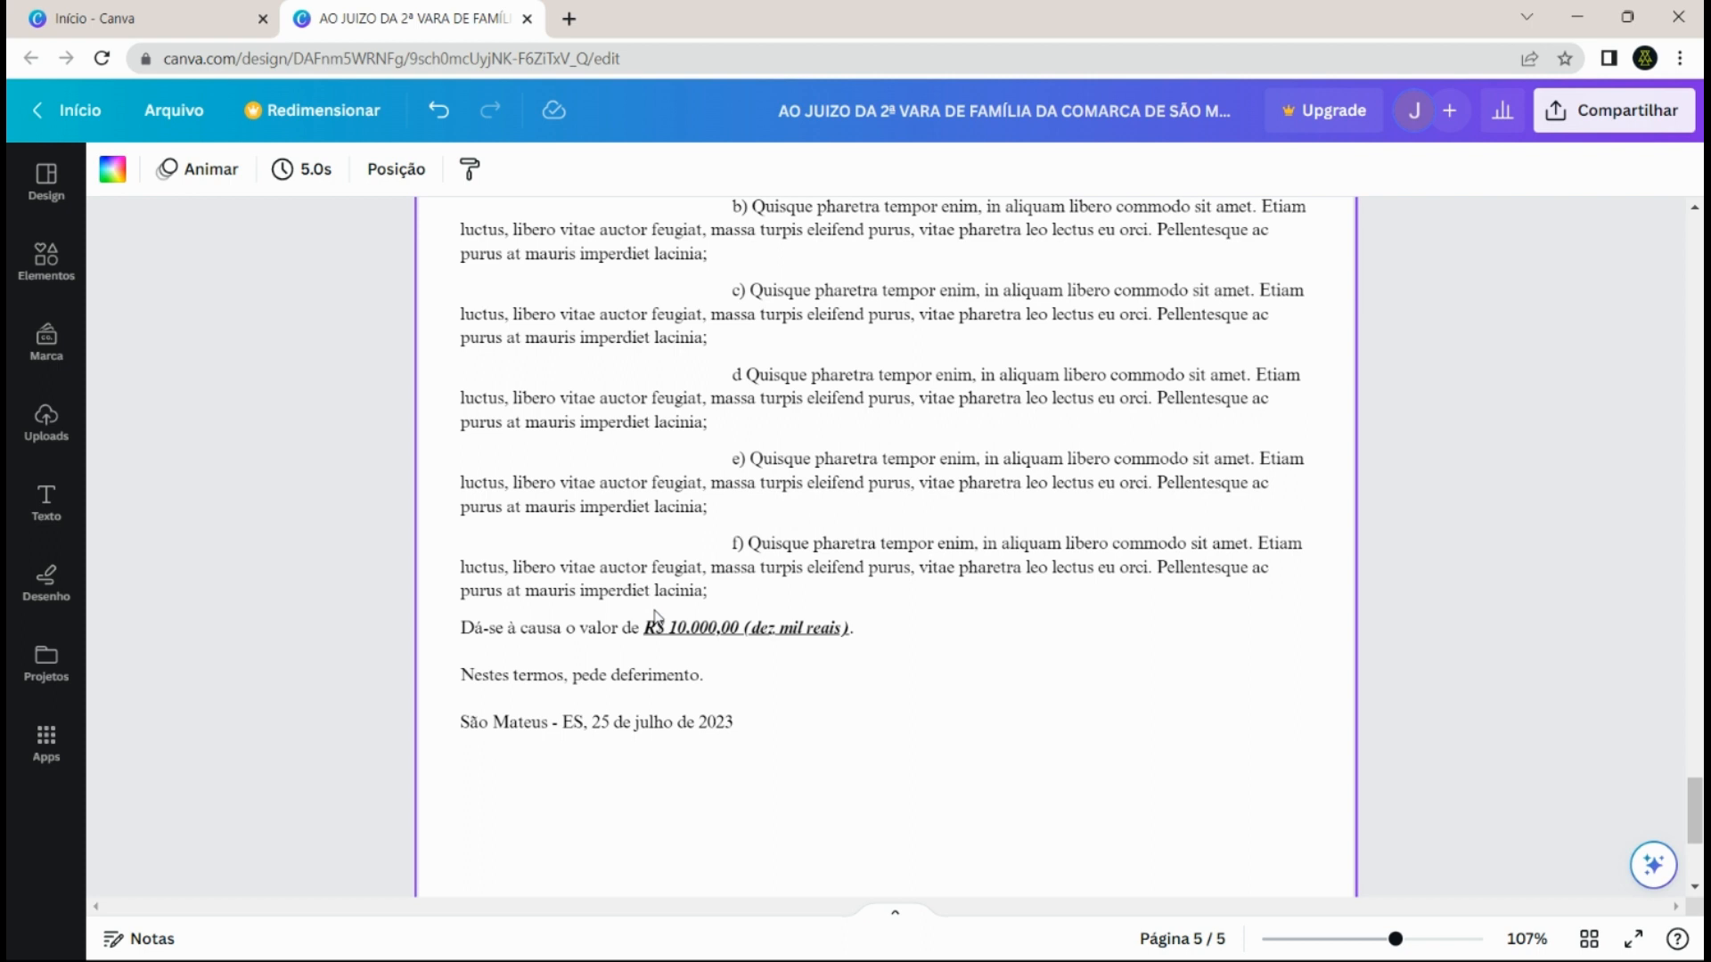
{"action": "scroll", "coordinate": [682, 635], "scroll_direction": "down", "scroll_amount": 4}
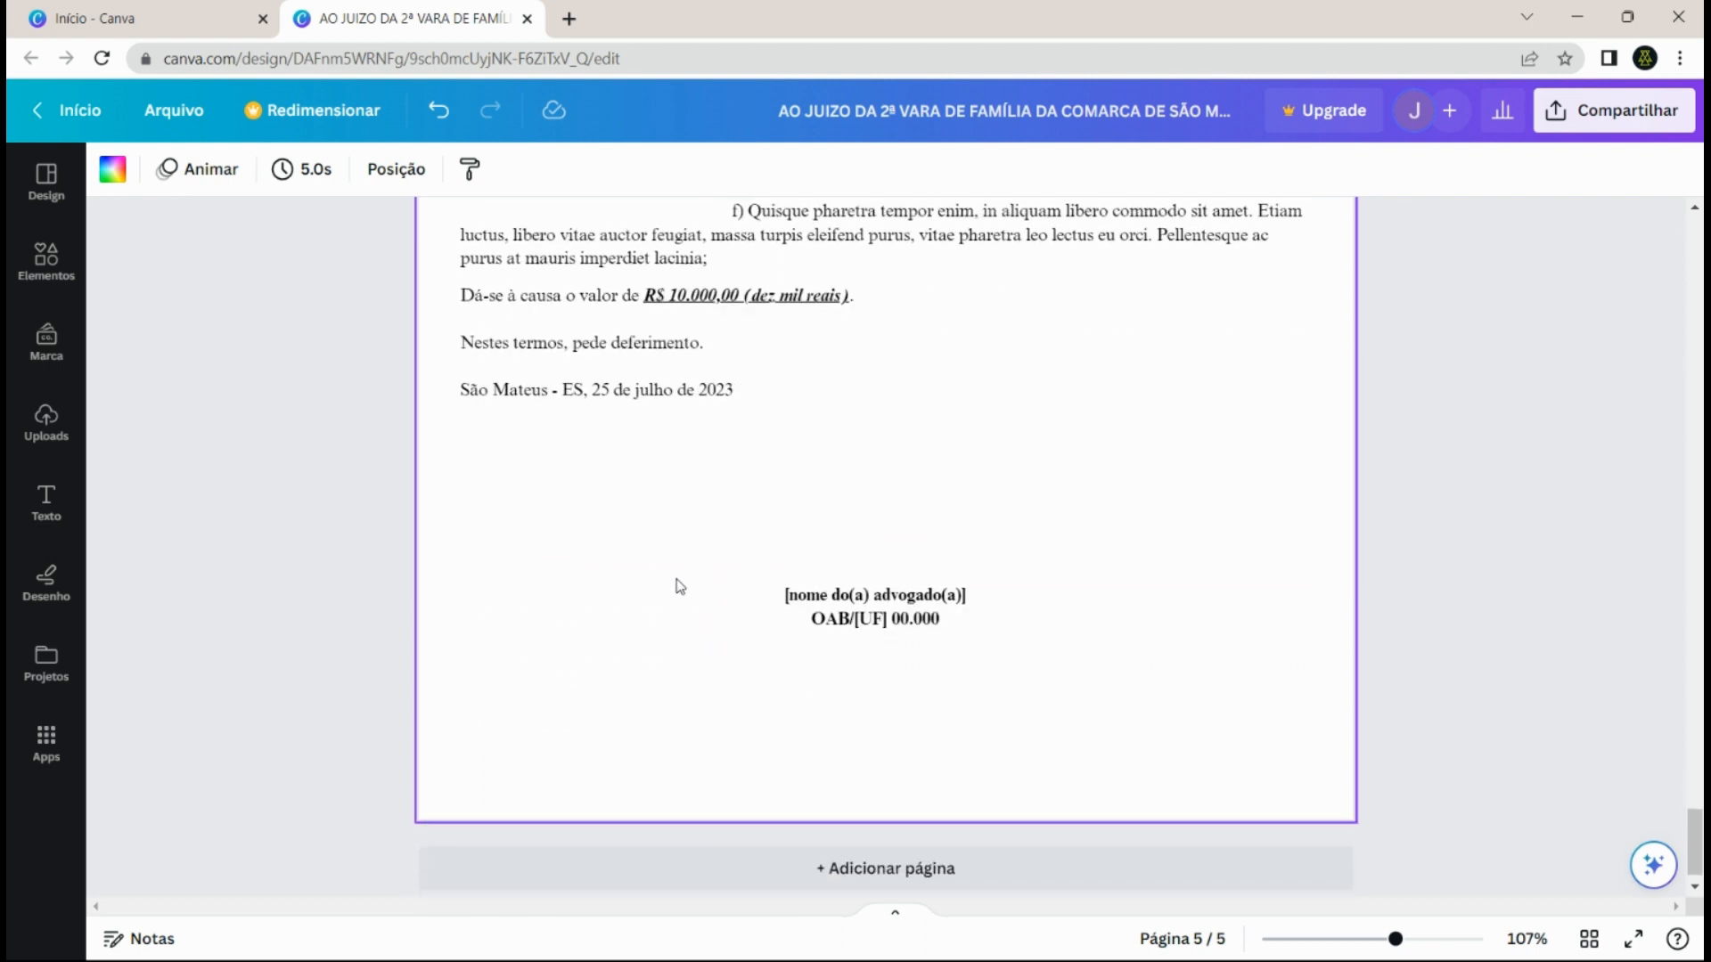
- Look back through the petition from the signature block on page 5 to the court heading on page 1
{"action": "scroll", "coordinate": [679, 586], "scroll_direction": "up", "scroll_amount": 4}
{"action": "scroll", "coordinate": [677, 586], "scroll_direction": "up", "scroll_amount": 15}
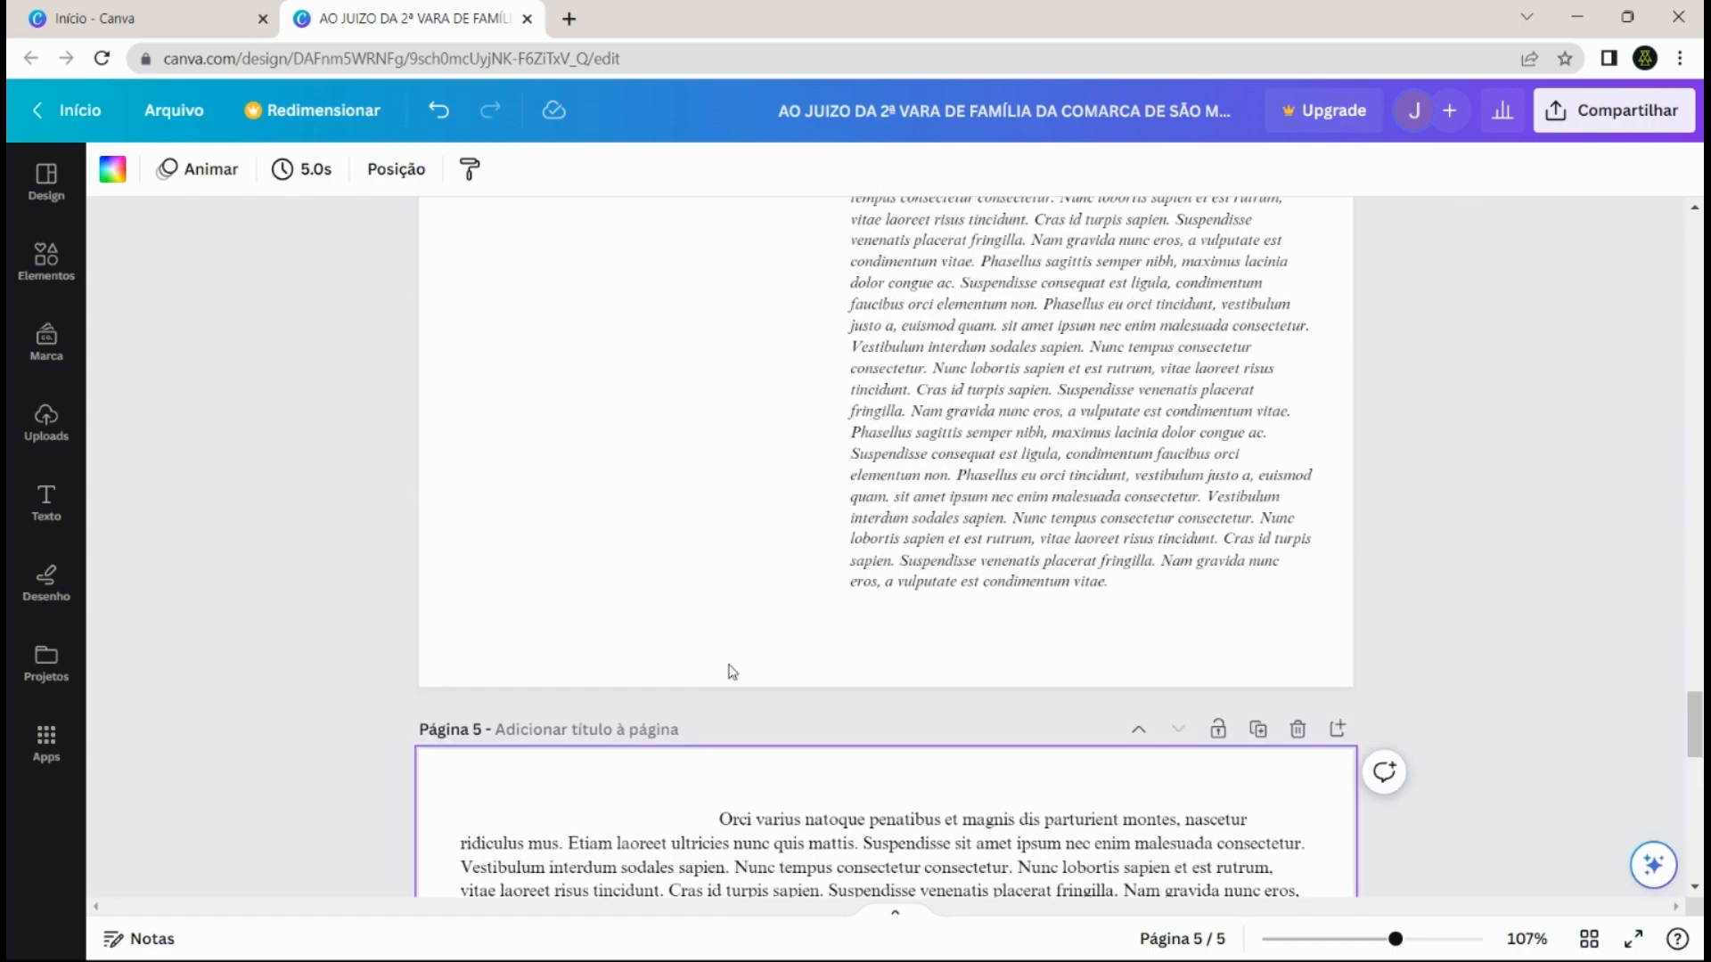
{"action": "scroll", "coordinate": [747, 657], "scroll_direction": "up", "scroll_amount": 10}
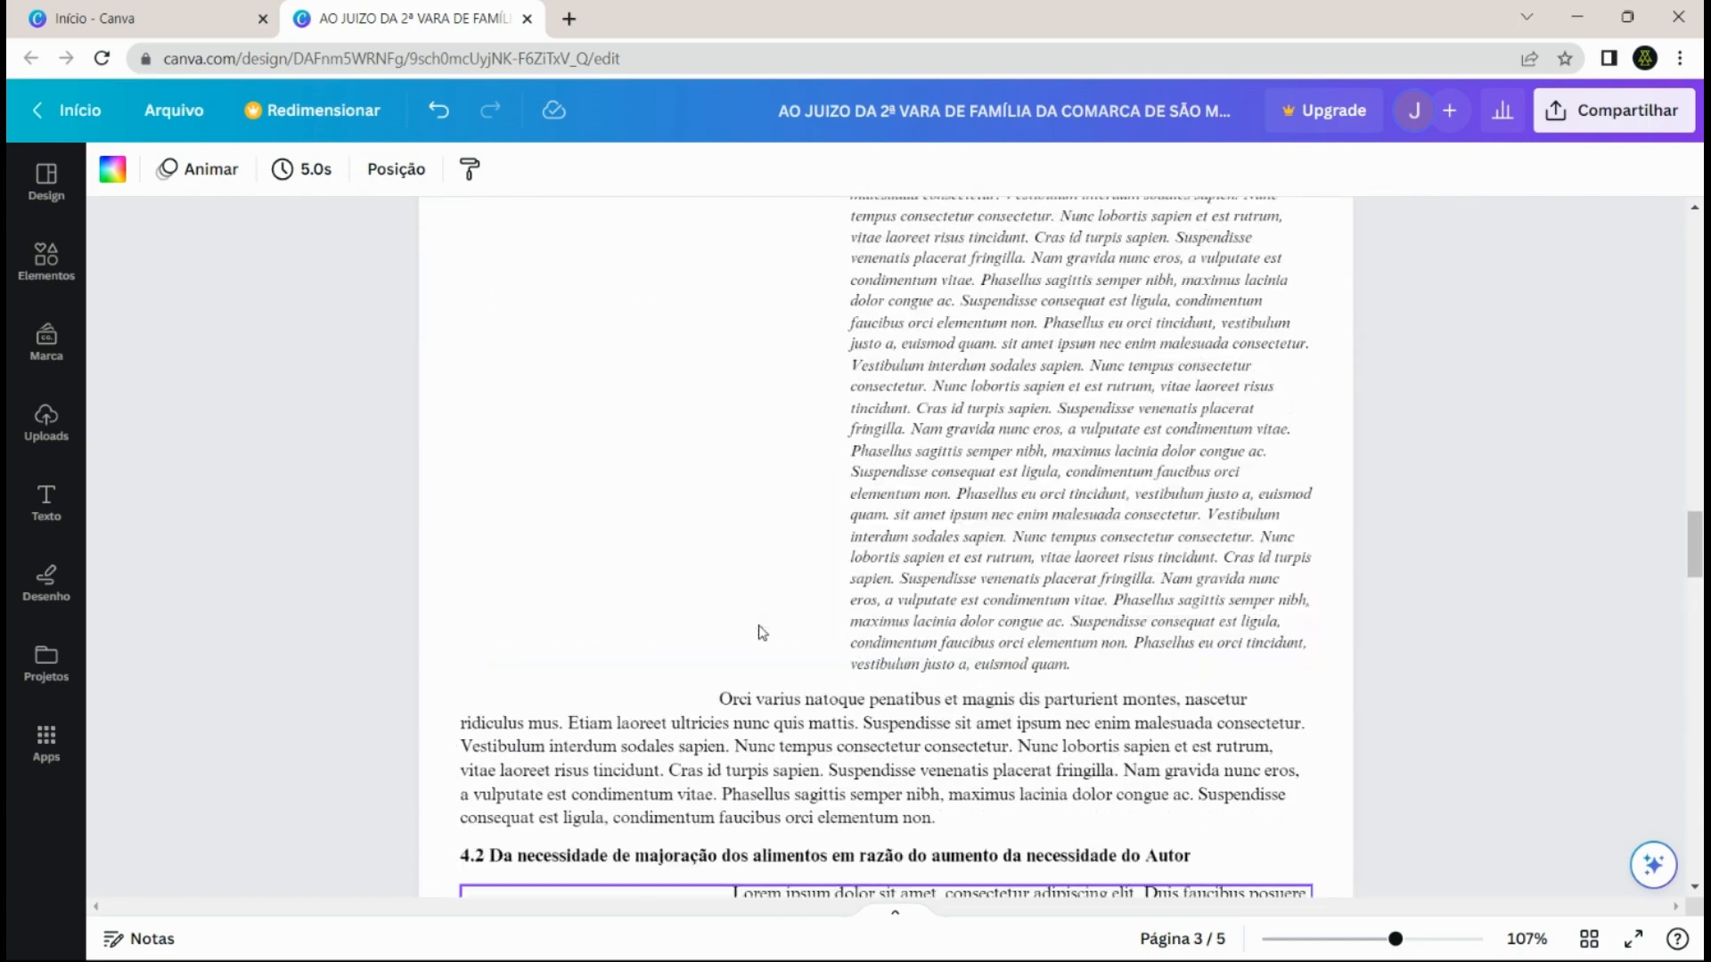
{"action": "scroll", "coordinate": [765, 632], "scroll_direction": "up", "scroll_amount": 15}
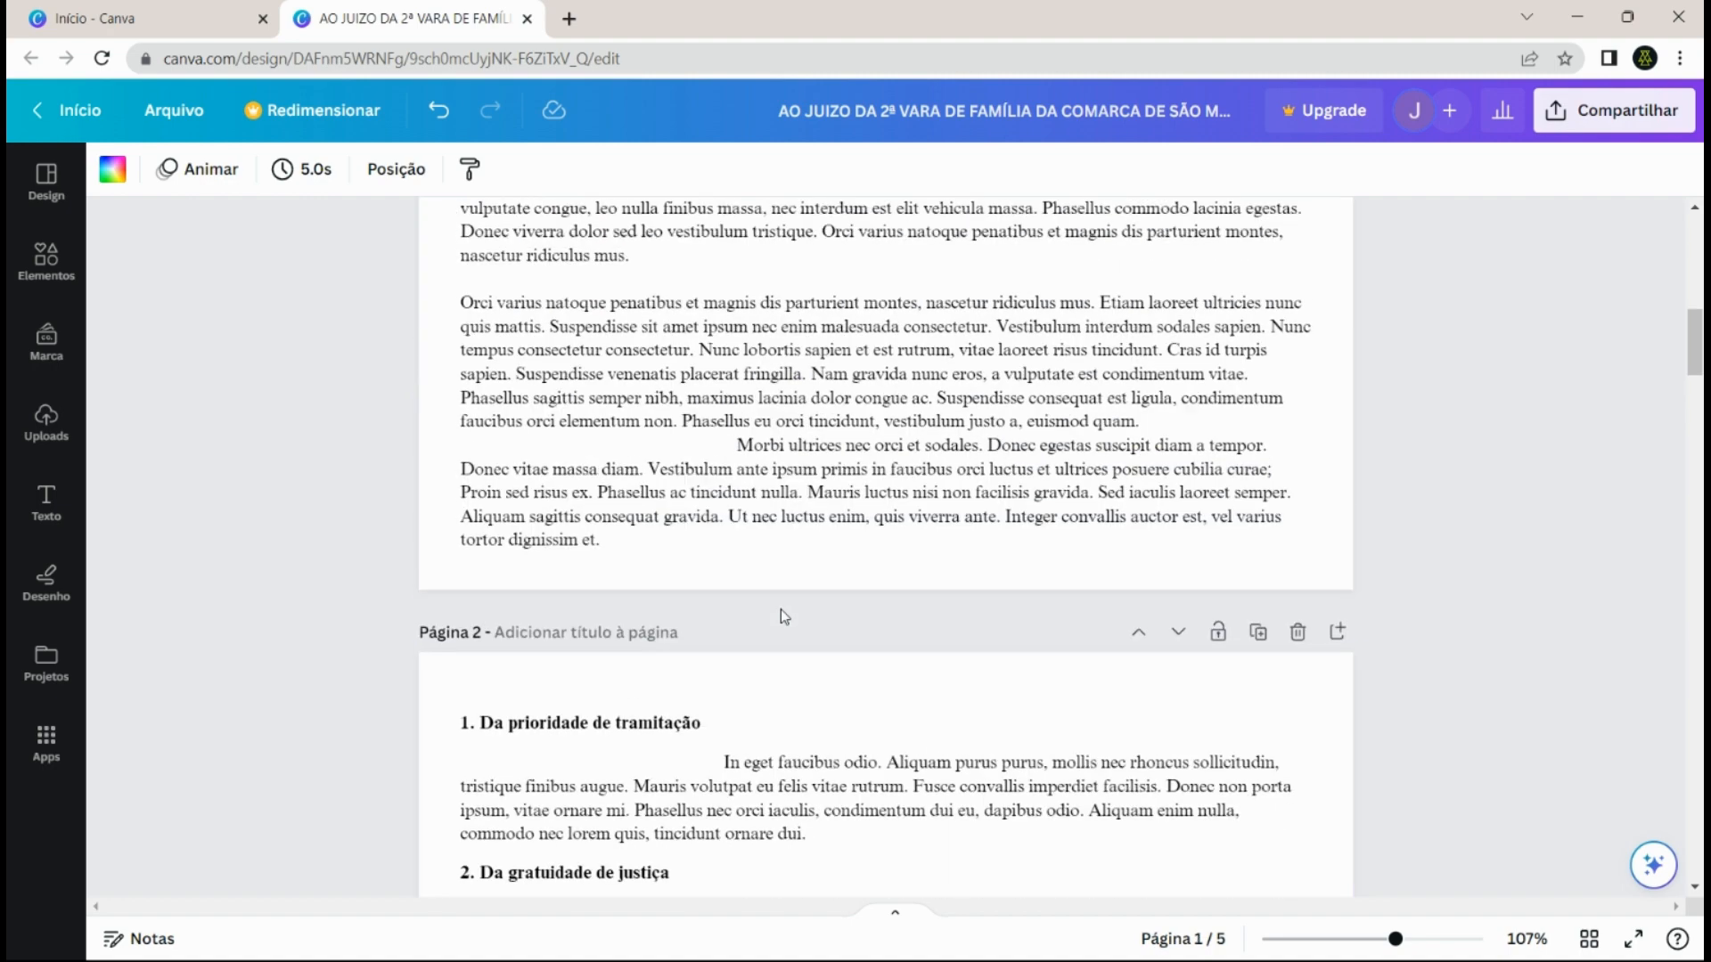
{"action": "scroll", "coordinate": [785, 615], "scroll_direction": "up", "scroll_amount": 4}
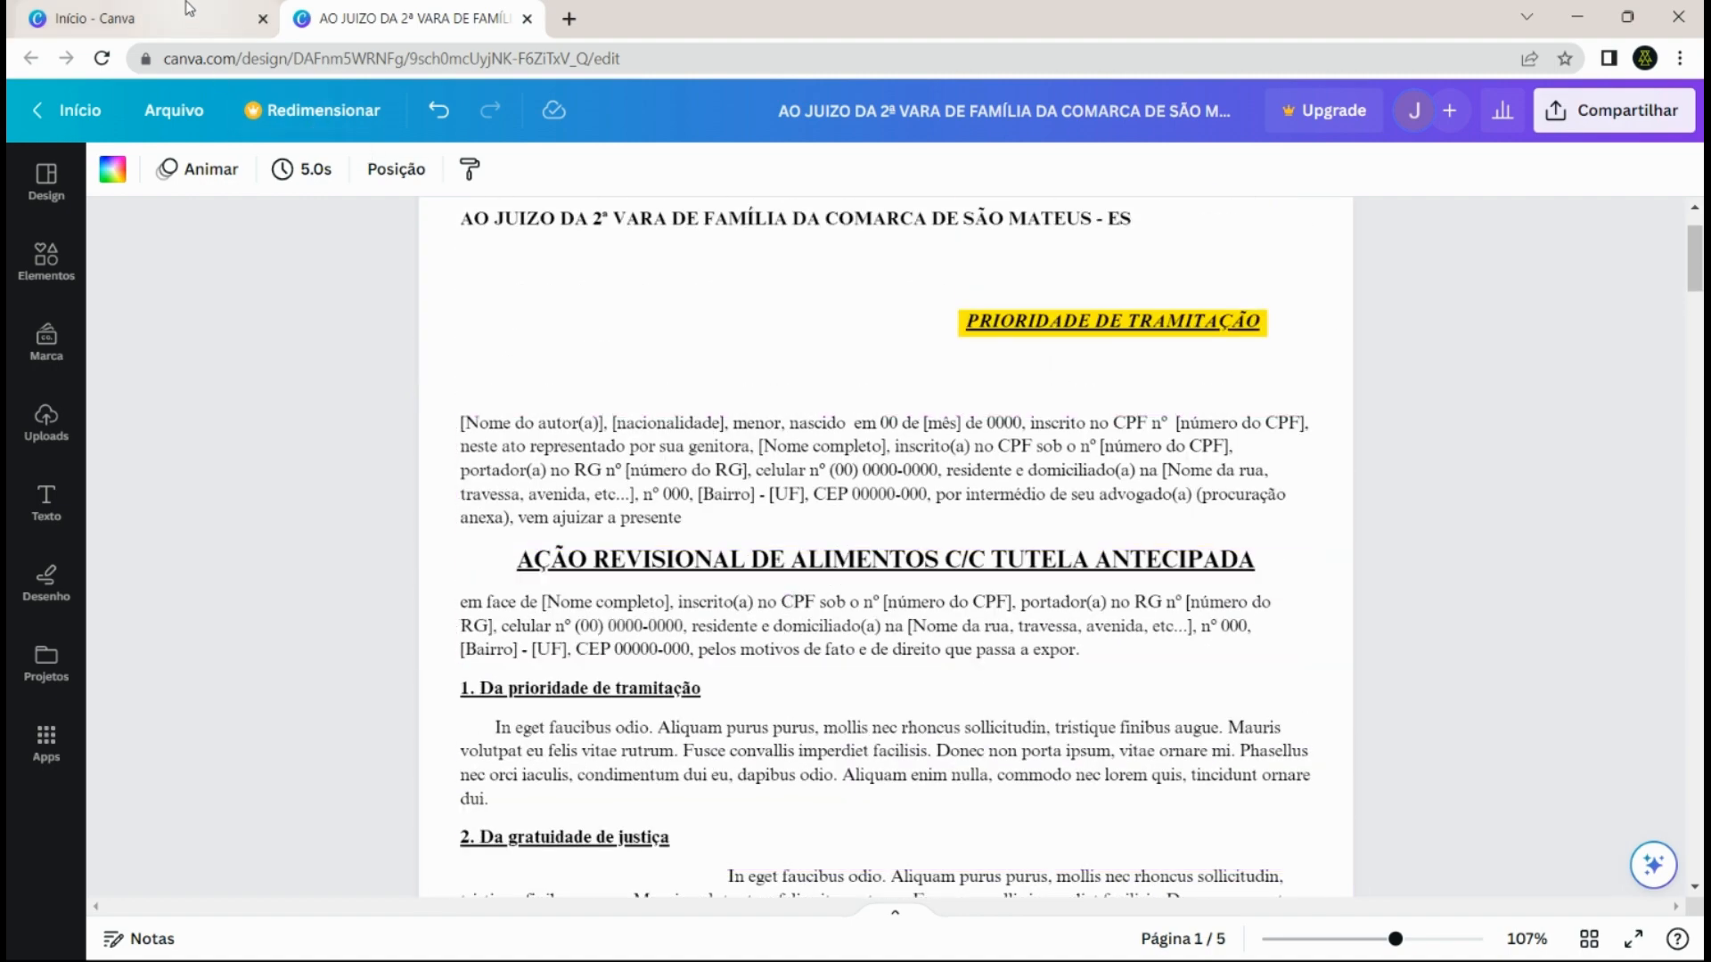
- Switch to the Canva home page and view the designs under "Designs recentes"
{"action": "mouse_move", "coordinate": [189, 27]}
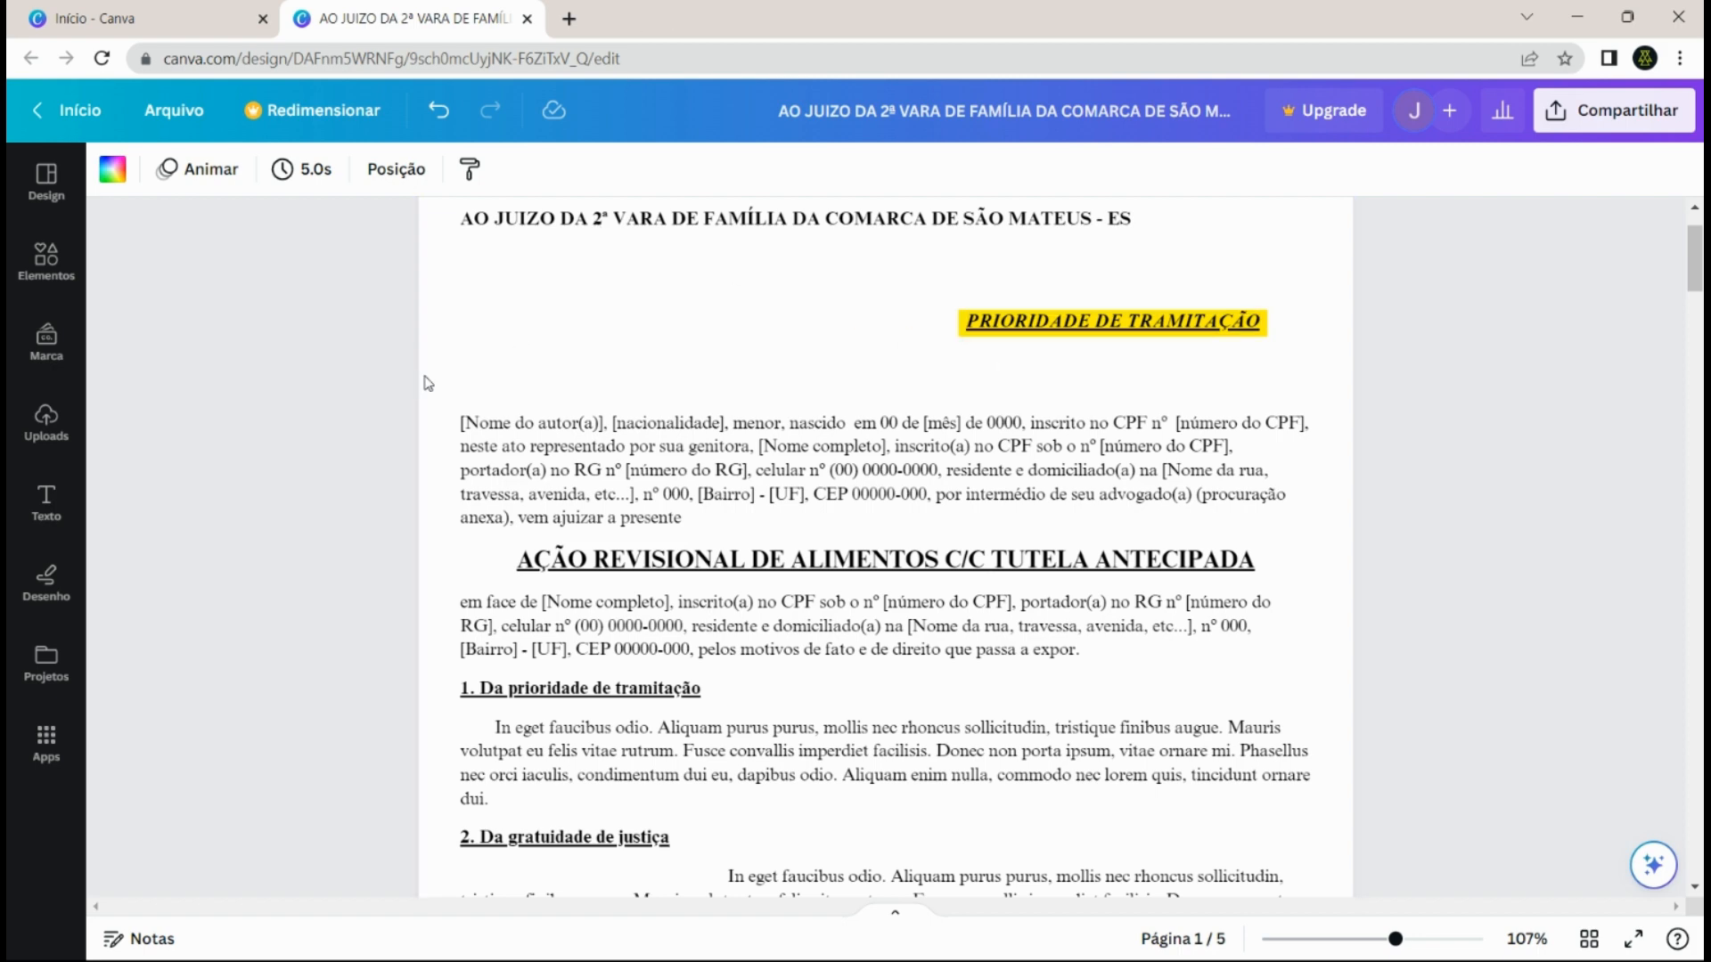
{"action": "left_click", "coordinate": [165, 22]}
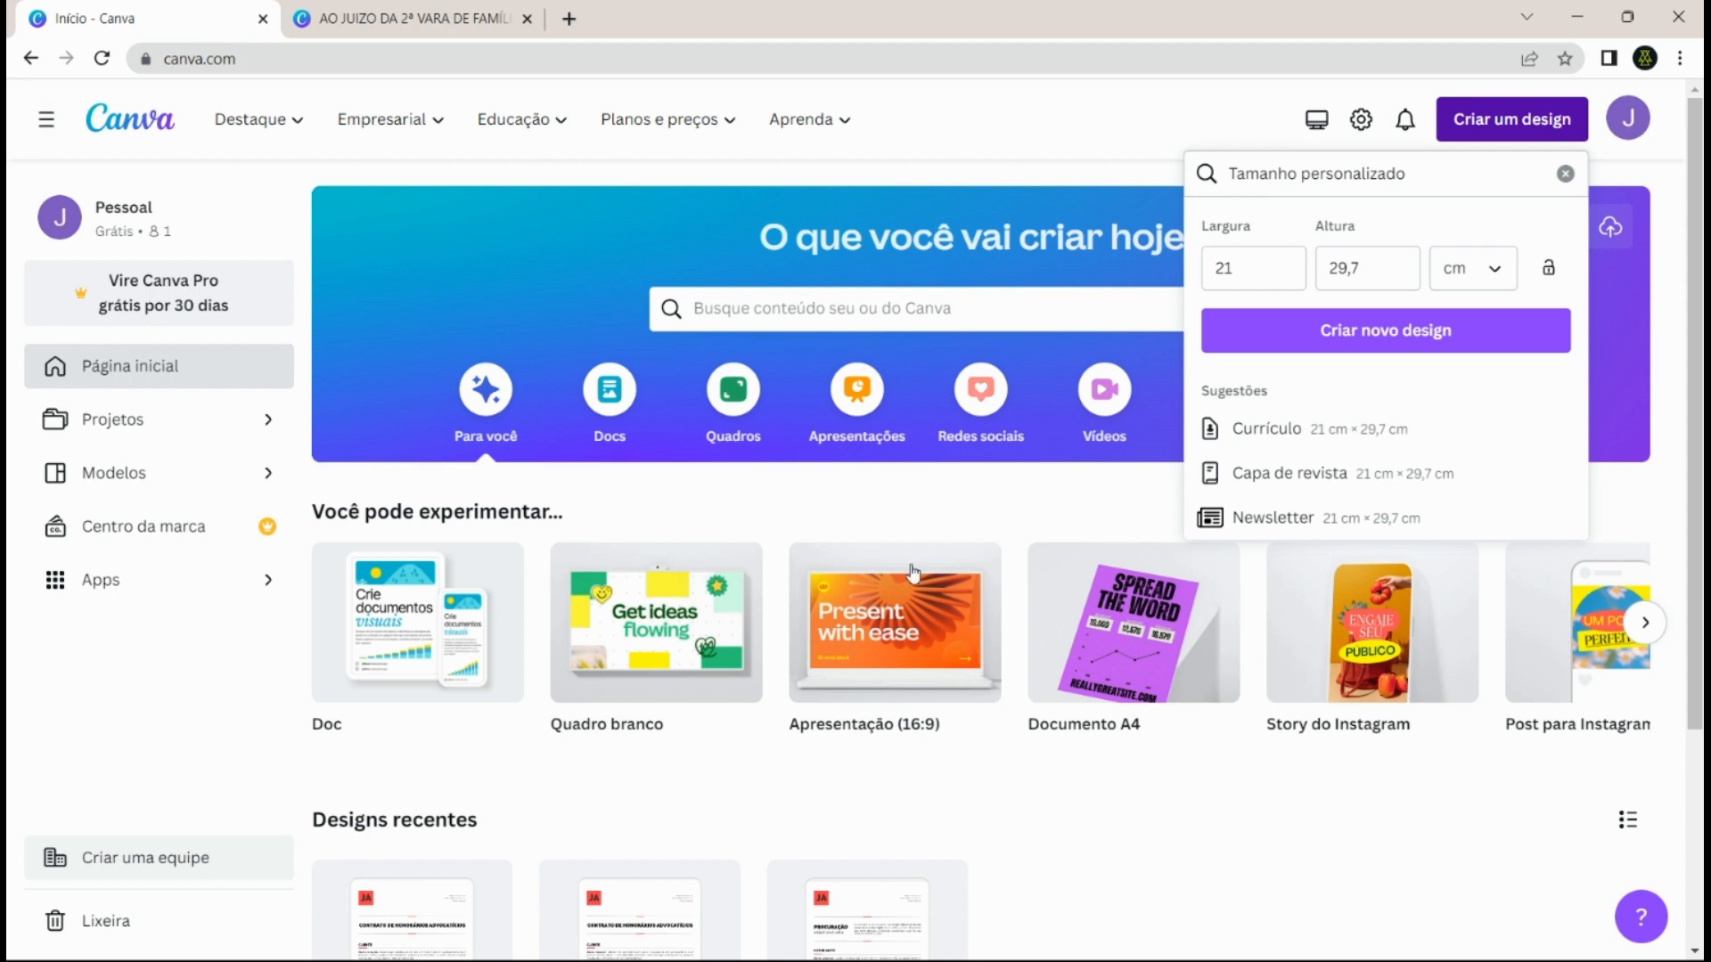
{"action": "scroll", "coordinate": [912, 574], "scroll_direction": "down", "scroll_amount": 3}
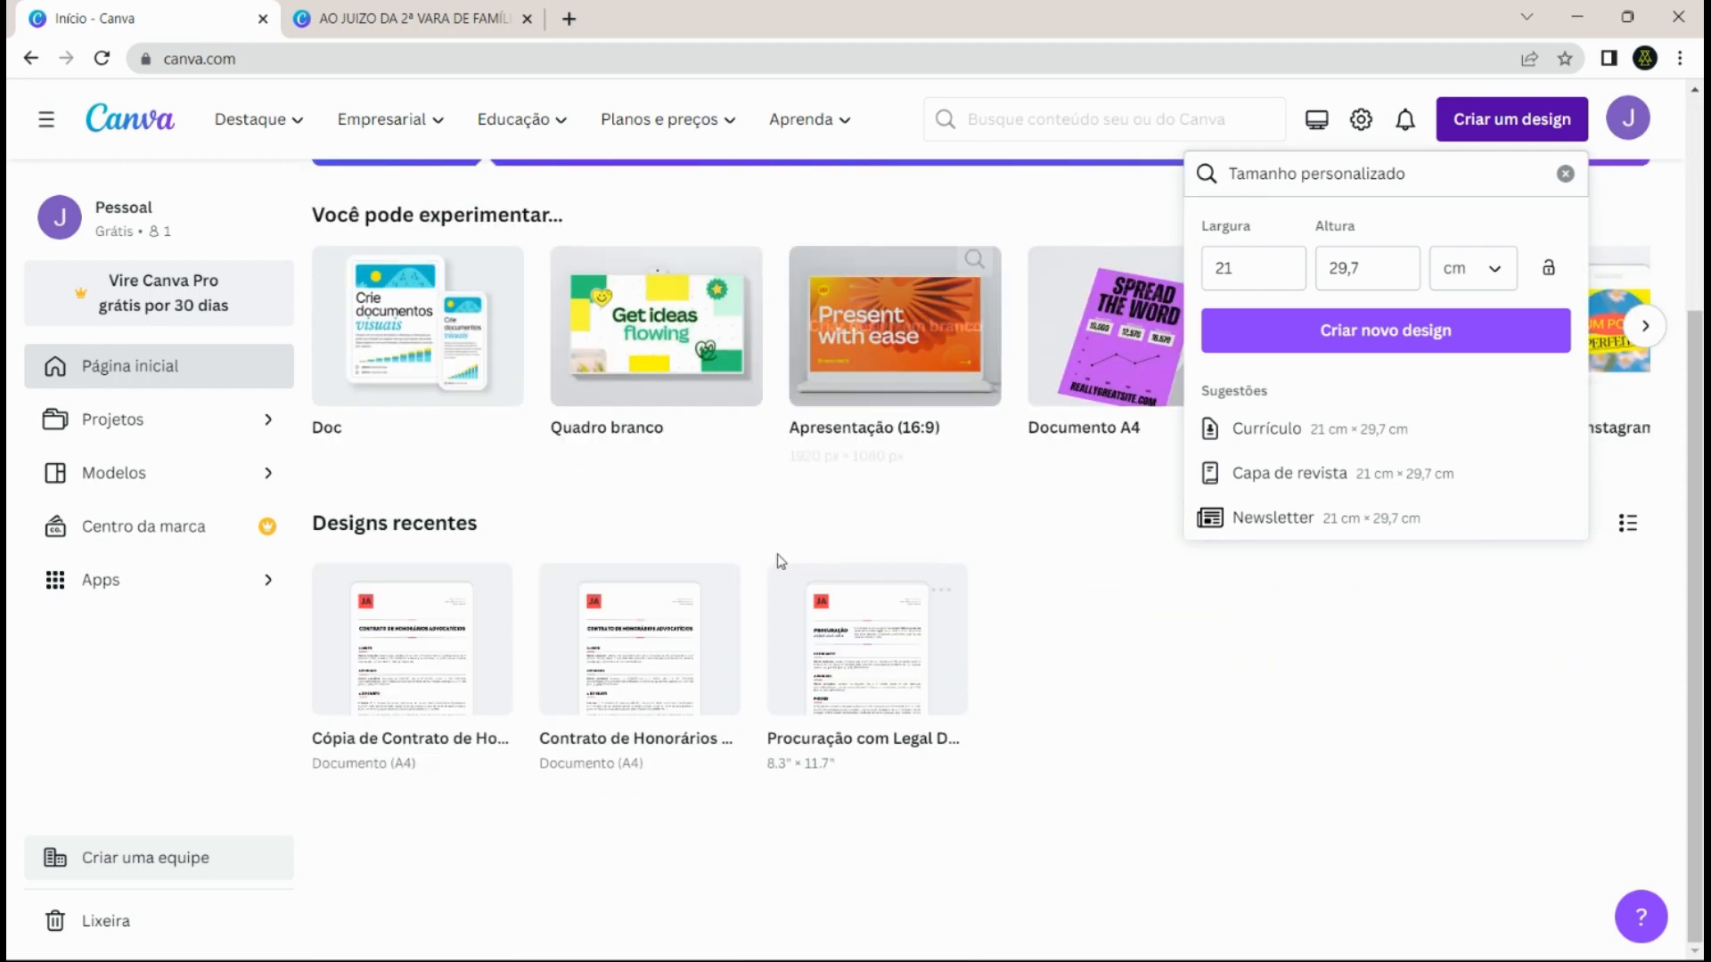
- Open the "Contrato de Honorários Advocatícios" design and look over its first two pages
{"action": "left_click", "coordinate": [612, 649]}
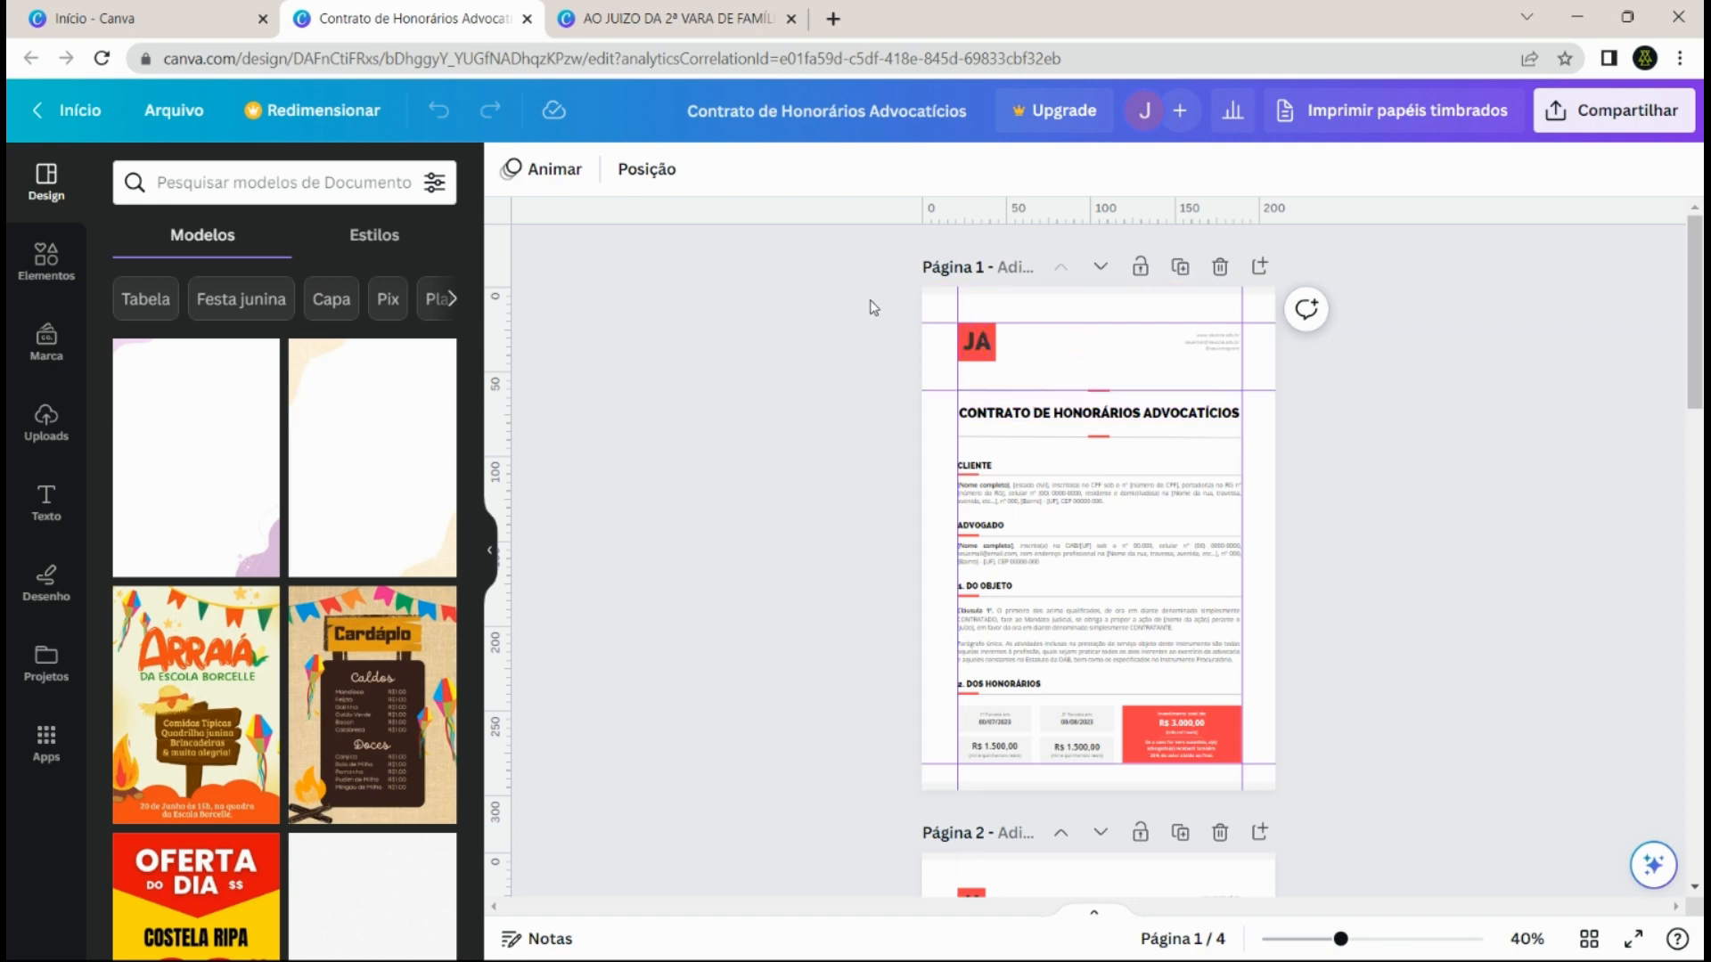
{"action": "scroll", "coordinate": [1194, 461], "scroll_direction": "down", "scroll_amount": 6}
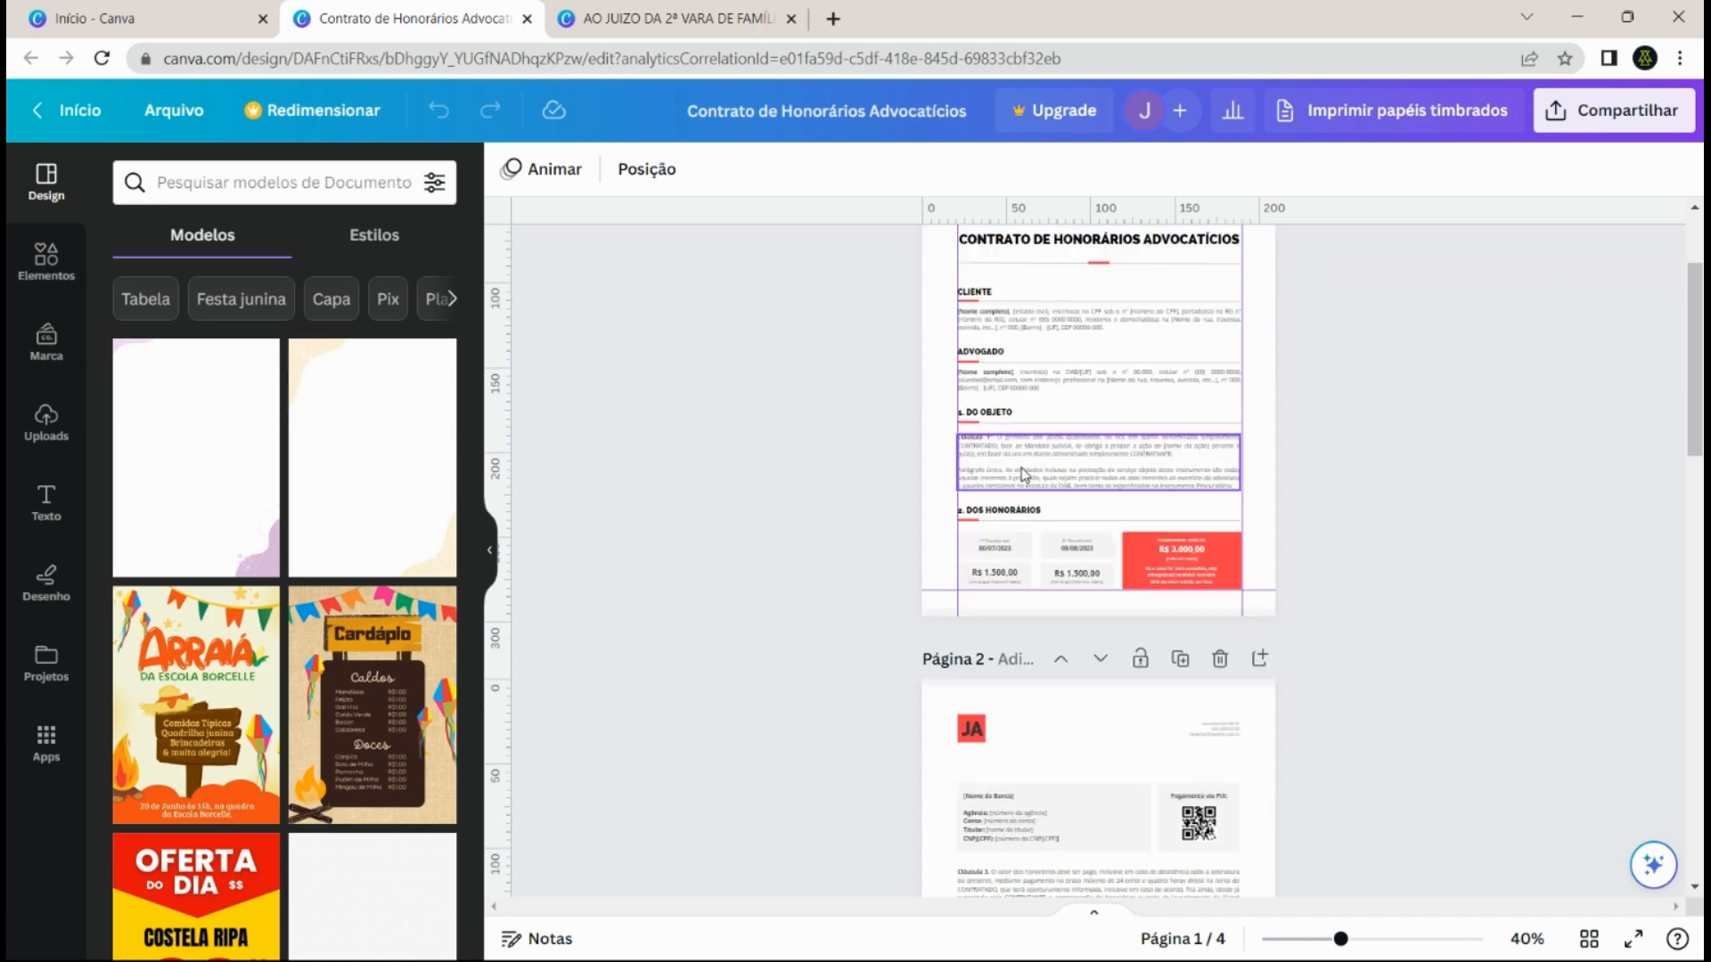
{"action": "scroll", "coordinate": [939, 466], "scroll_direction": "up", "scroll_amount": 6}
- Switch back to the petition design and look over the original layout of page 1
{"action": "left_click", "coordinate": [713, 34]}
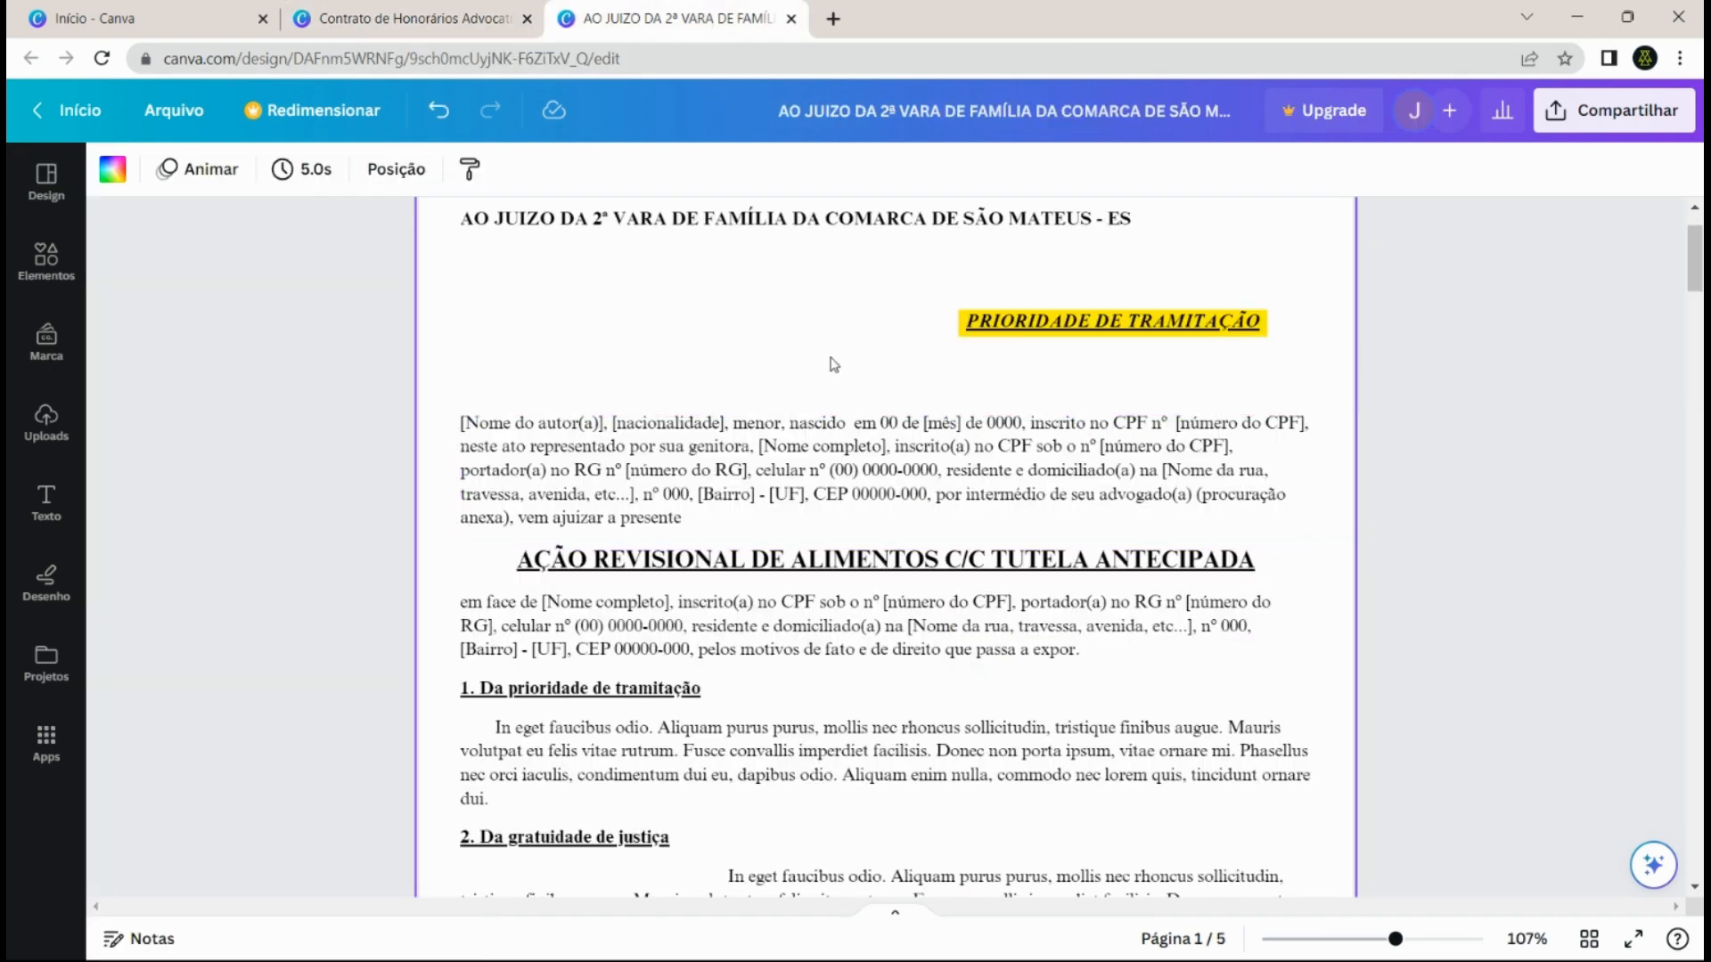
{"action": "scroll", "coordinate": [835, 365], "scroll_direction": "up", "scroll_amount": 1}
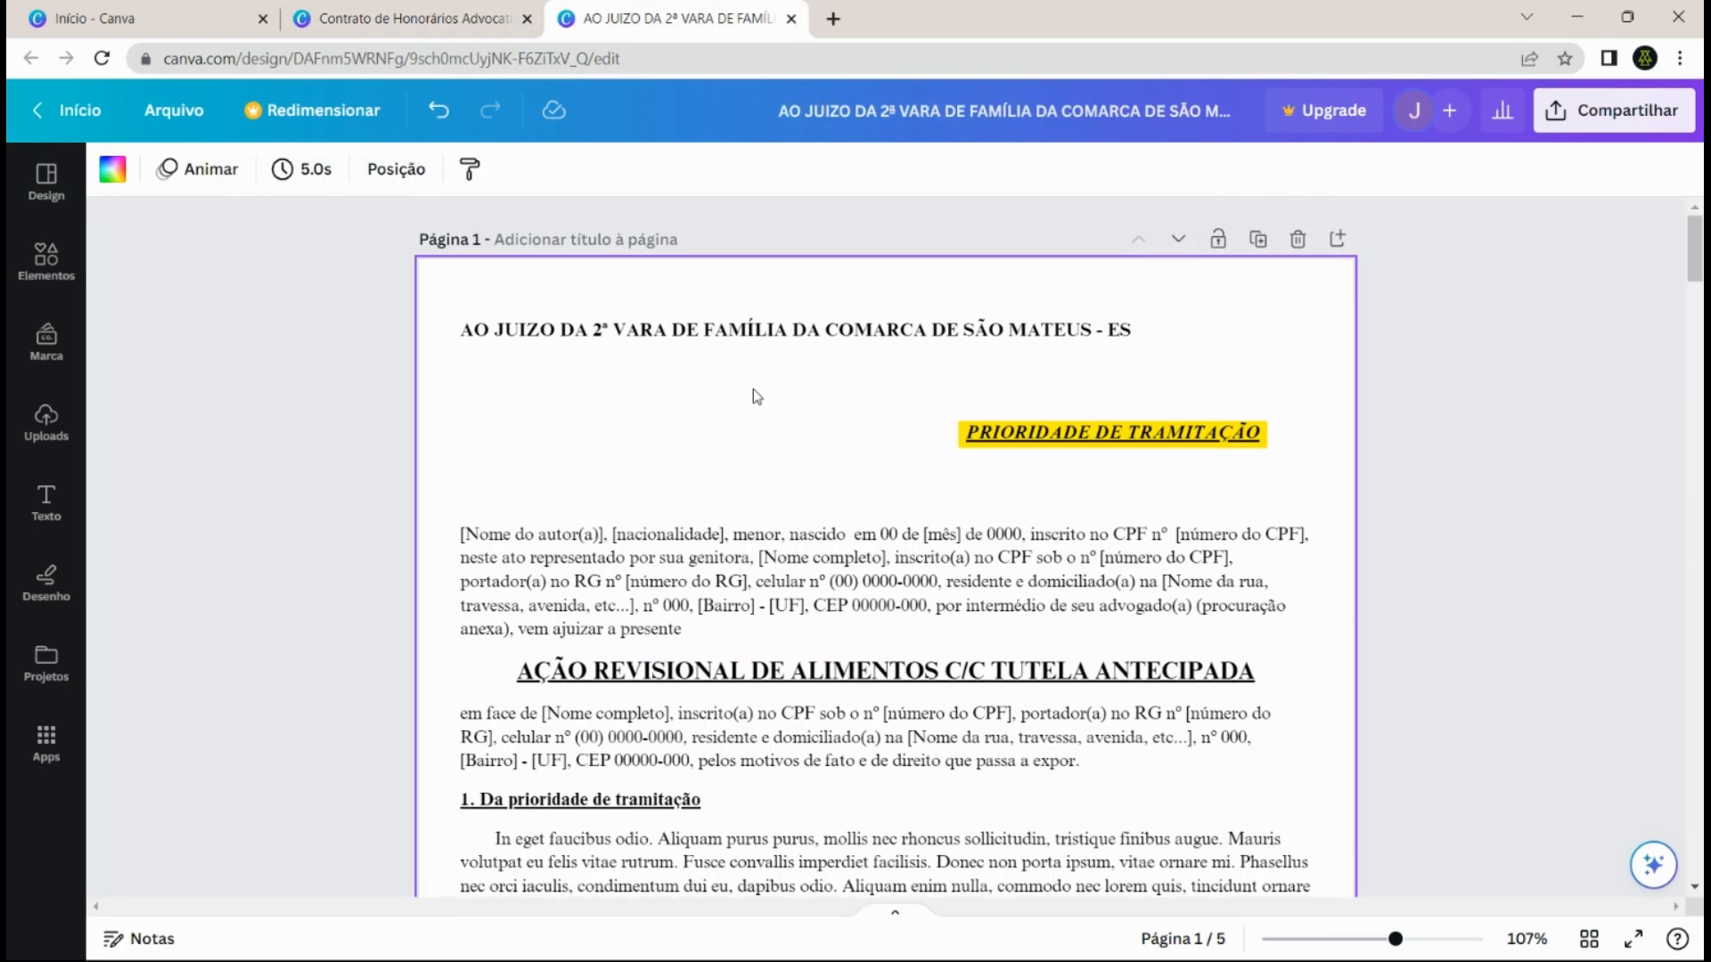
{"action": "scroll", "coordinate": [729, 422], "scroll_direction": "down", "scroll_amount": 2}
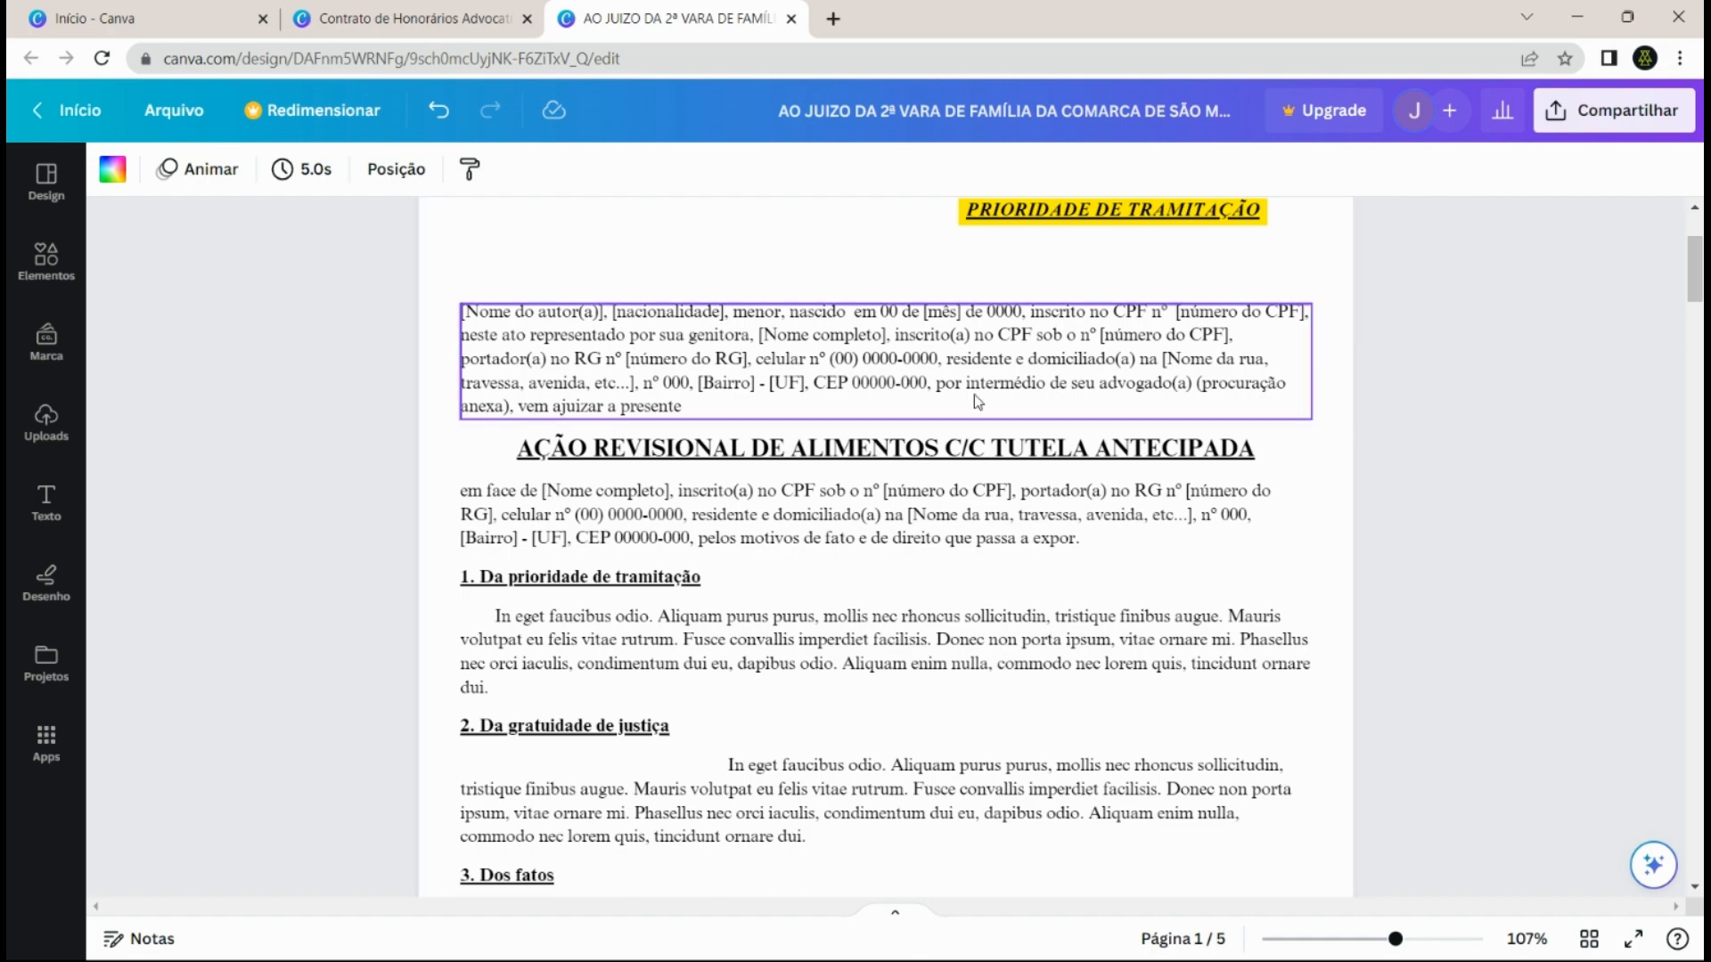
{"action": "scroll", "coordinate": [823, 350], "scroll_direction": "up", "scroll_amount": 2}
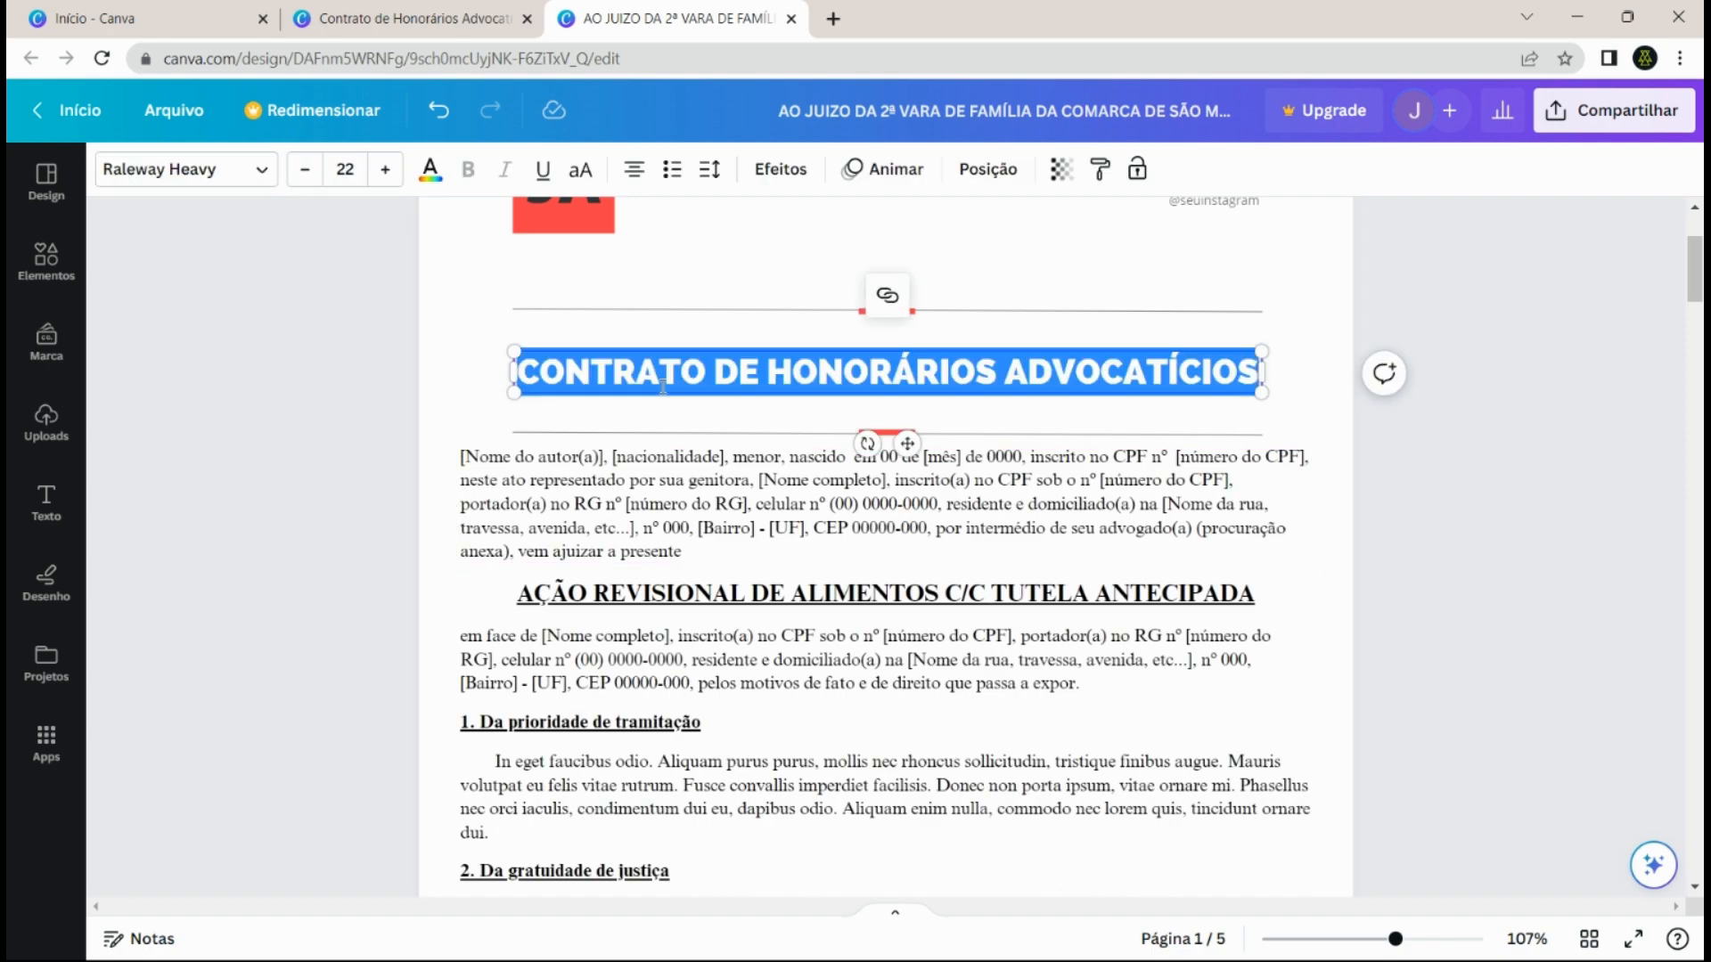
- Replace the pasted contract title with "AÇÃO REVISIONAL DE ALIMENTOS C/C TUTELA ANTECIPADA" and rearrange the elements around it on page 1
{"action": "type", "text": "AÇÃO REVISIONAL DE ALIMENTOS C/C TUTELA ANTECIPADA"}
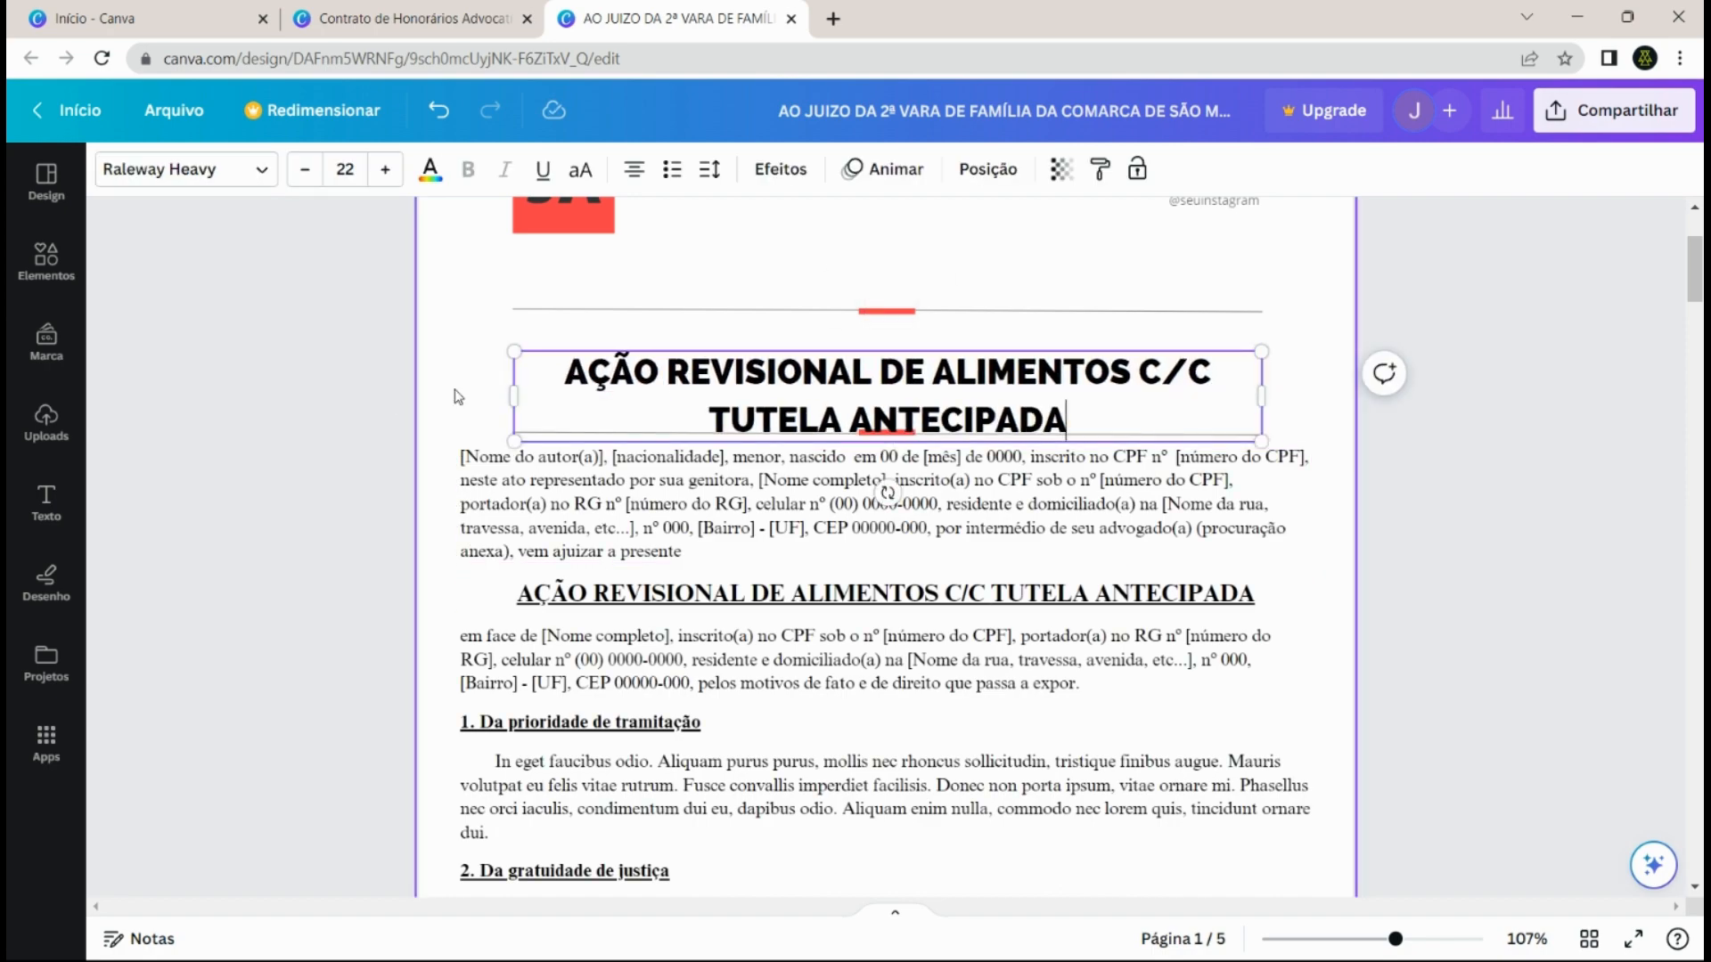
{"action": "left_click_drag", "start_coordinate": [457, 397], "coordinate": [975, 861]}
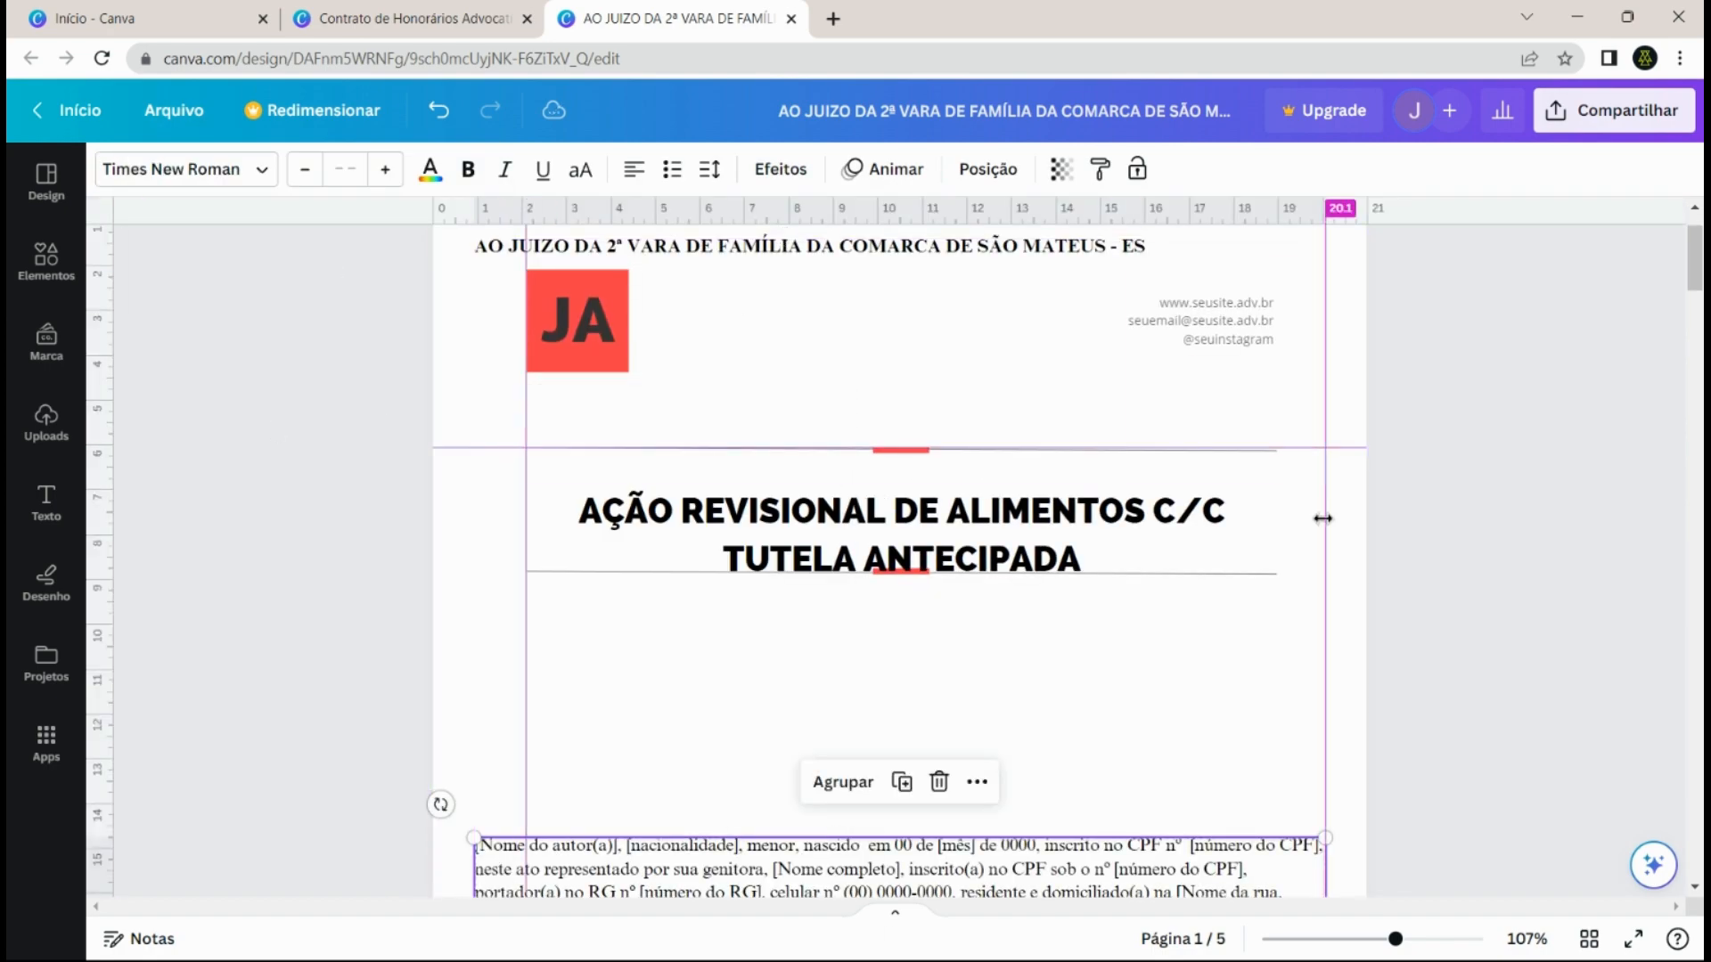
{"action": "scroll", "coordinate": [1323, 518], "scroll_direction": "down", "scroll_amount": 1}
{"action": "left_click_drag", "start_coordinate": [900, 461], "coordinate": [900, 490]}
- Move the court heading below the JA logo, align it with the page's left guide and narrow its text box
{"action": "left_click_drag", "start_coordinate": [1247, 339], "coordinate": [1061, 583]}
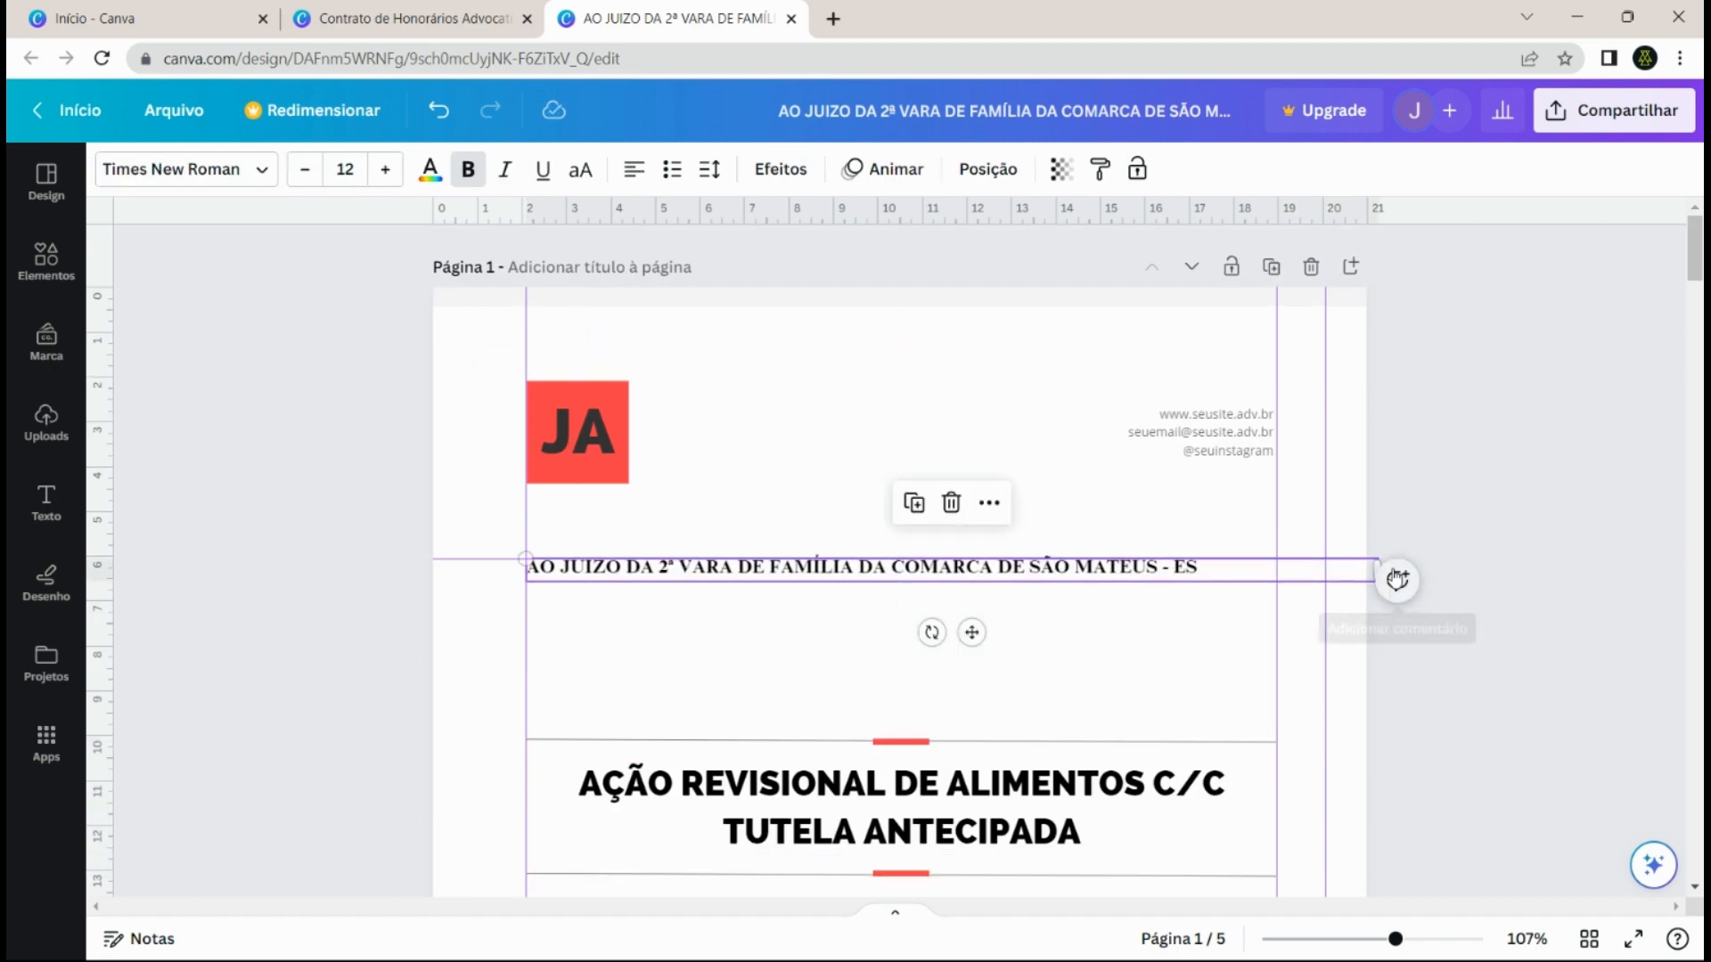
{"action": "left_click_drag", "start_coordinate": [1364, 565], "coordinate": [1130, 523]}
{"action": "left_click", "coordinate": [934, 641]}
- Add the text "Prioridade de tramitação" beside the court heading on page 1 and adjust its placement
{"action": "scroll", "coordinate": [934, 643], "scroll_direction": "down", "scroll_amount": 1}
{"action": "type", "text": "tPrioridade de tramitação"}
{"action": "left_click_drag", "start_coordinate": [1078, 457], "coordinate": [1077, 492]}
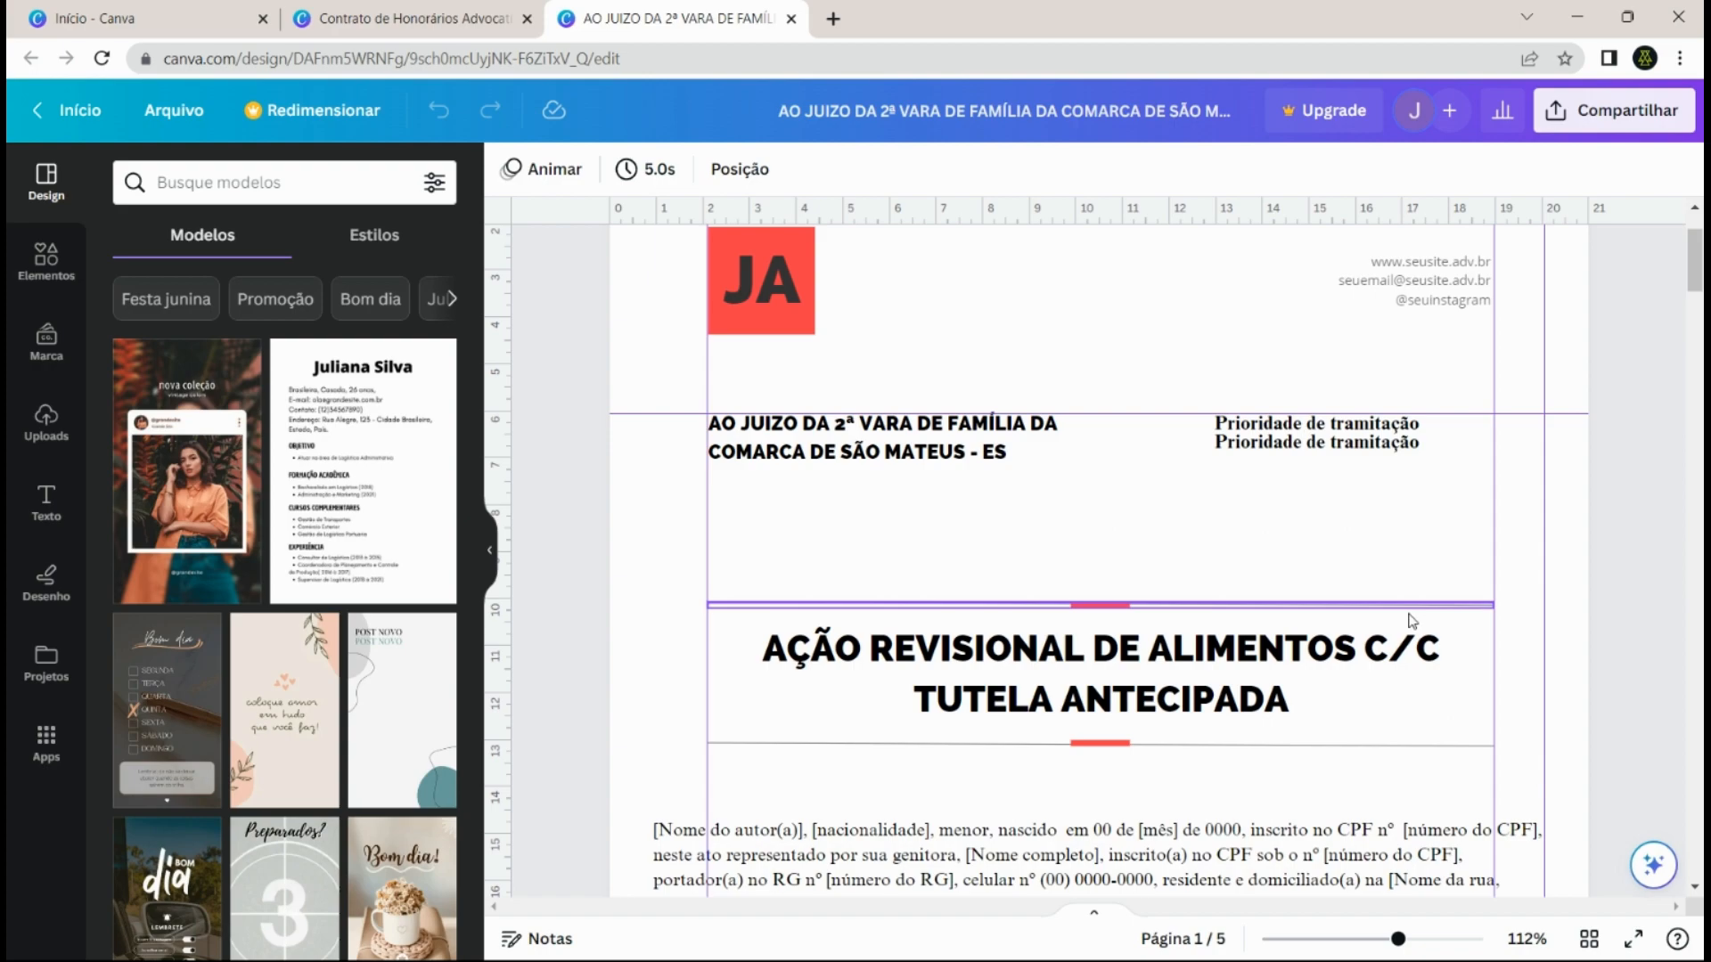
- Switch to the fee contract design for reference and open the positioning options for the petition's priority notice text
{"action": "left_click", "coordinate": [412, 17]}
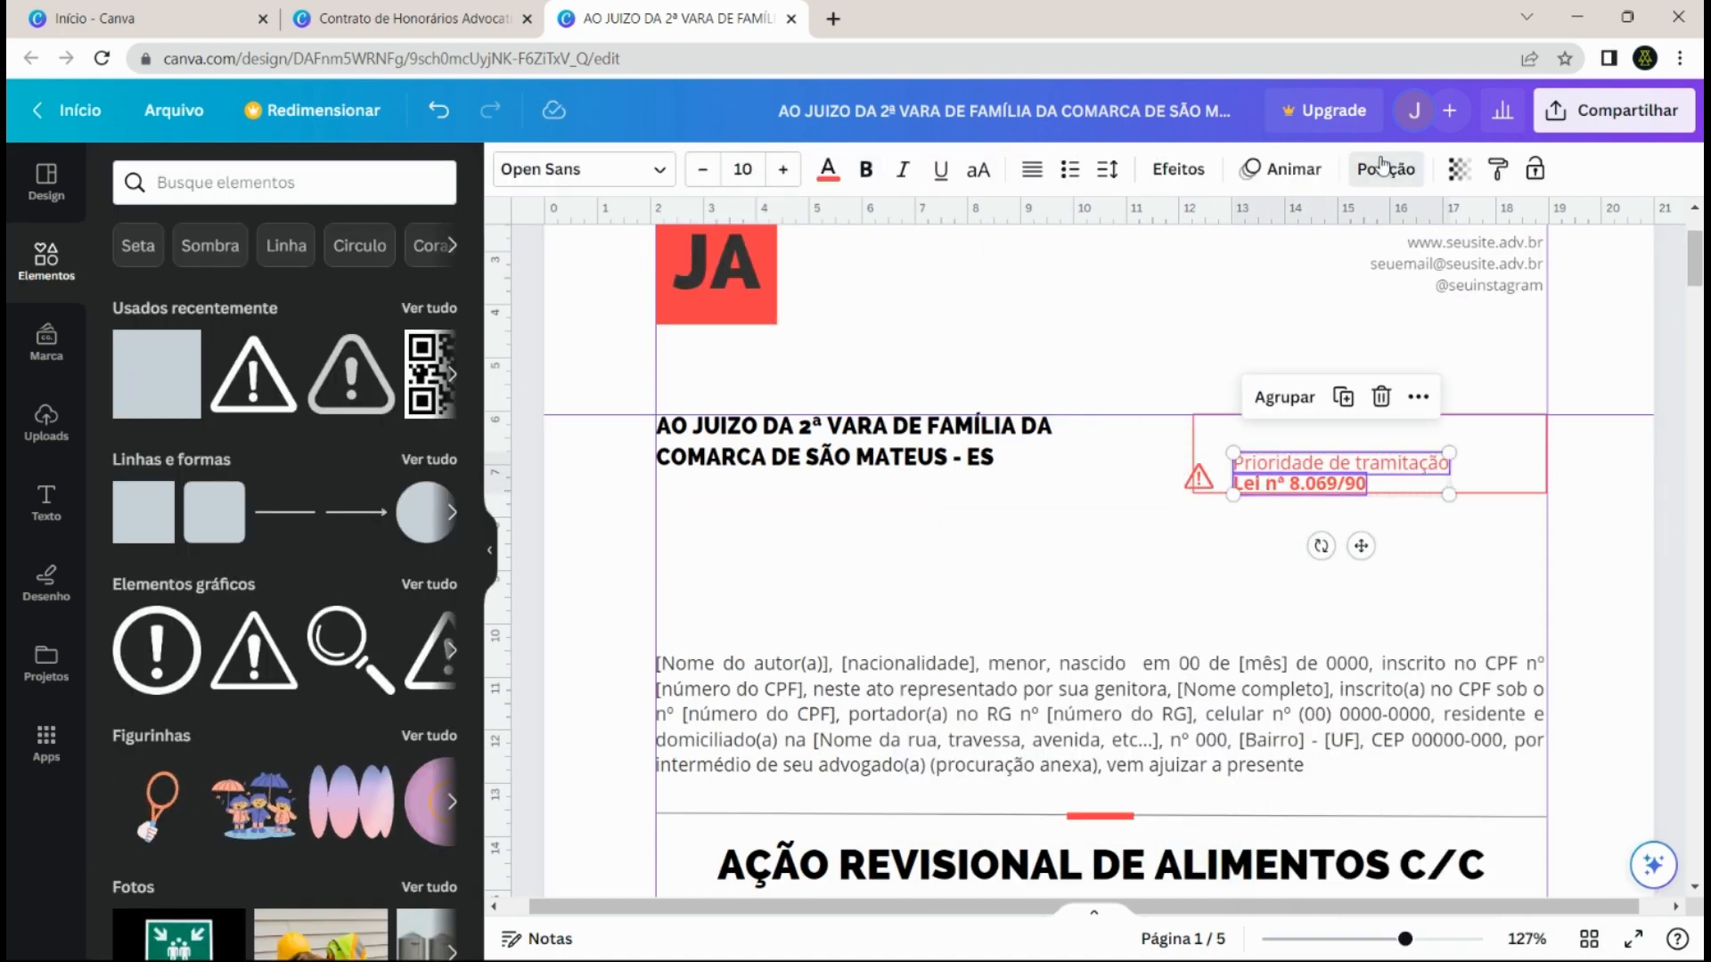
{"action": "left_click", "coordinate": [1382, 167]}
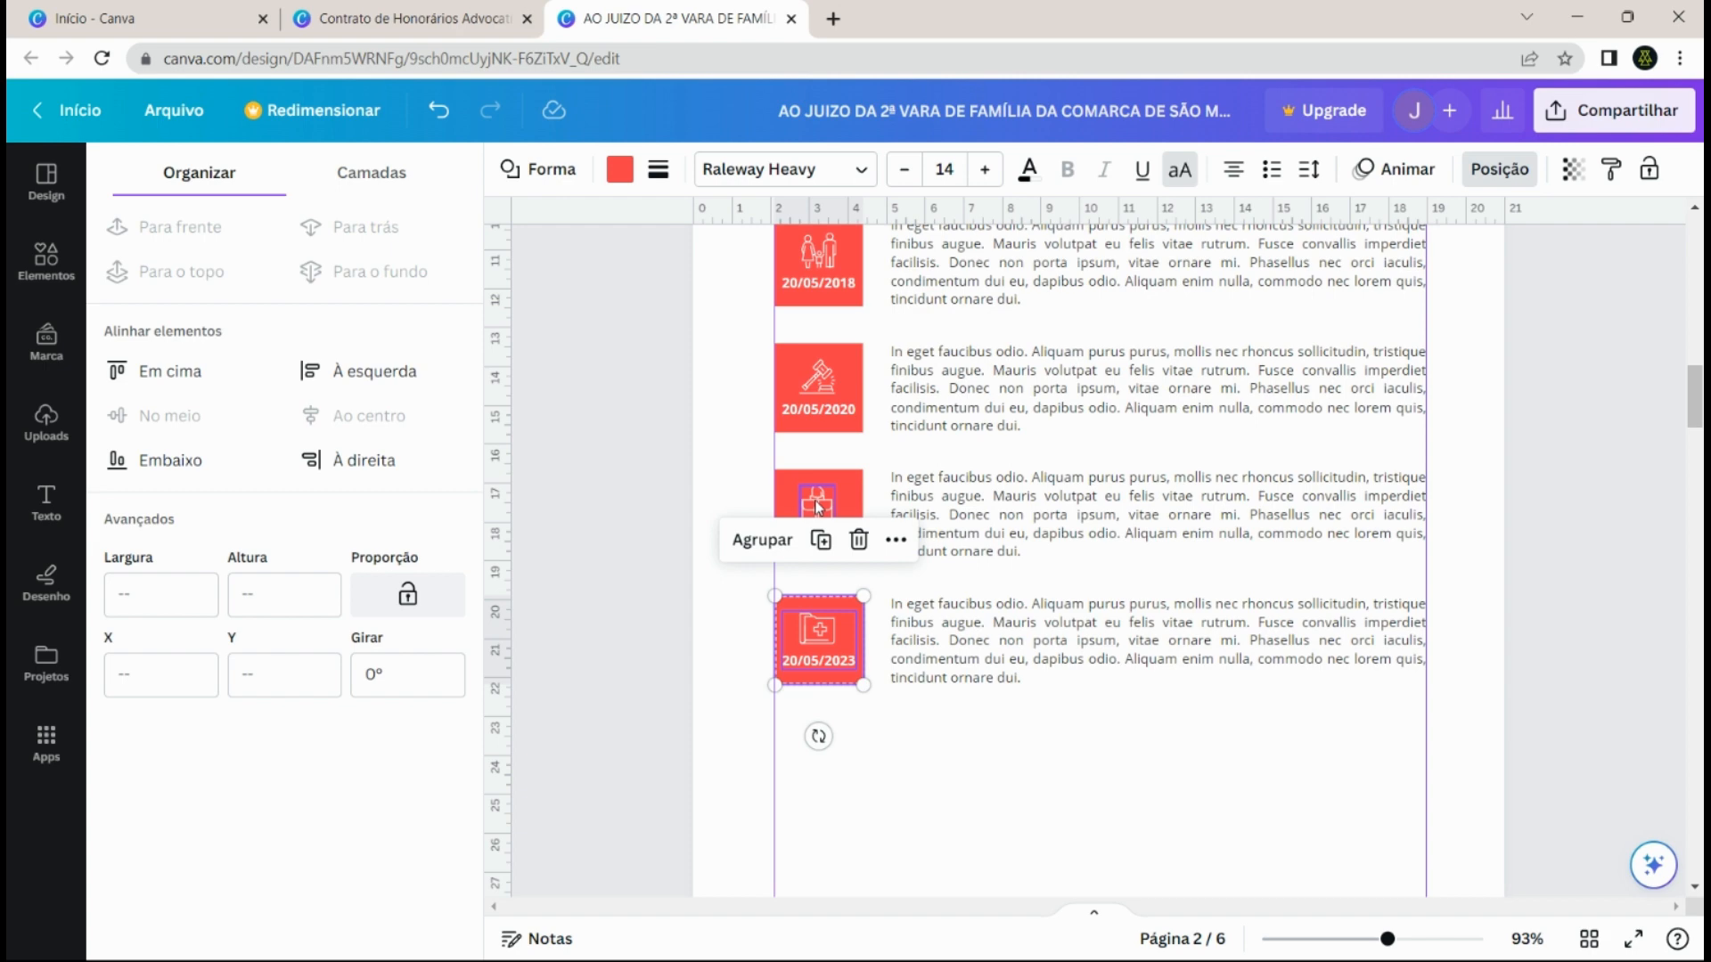
- Place the red connector arrow between the 20/05/2018 and 20/05/2020 timeline squares on page 2
{"action": "scroll", "coordinate": [1031, 737], "scroll_direction": "up", "scroll_amount": 5}
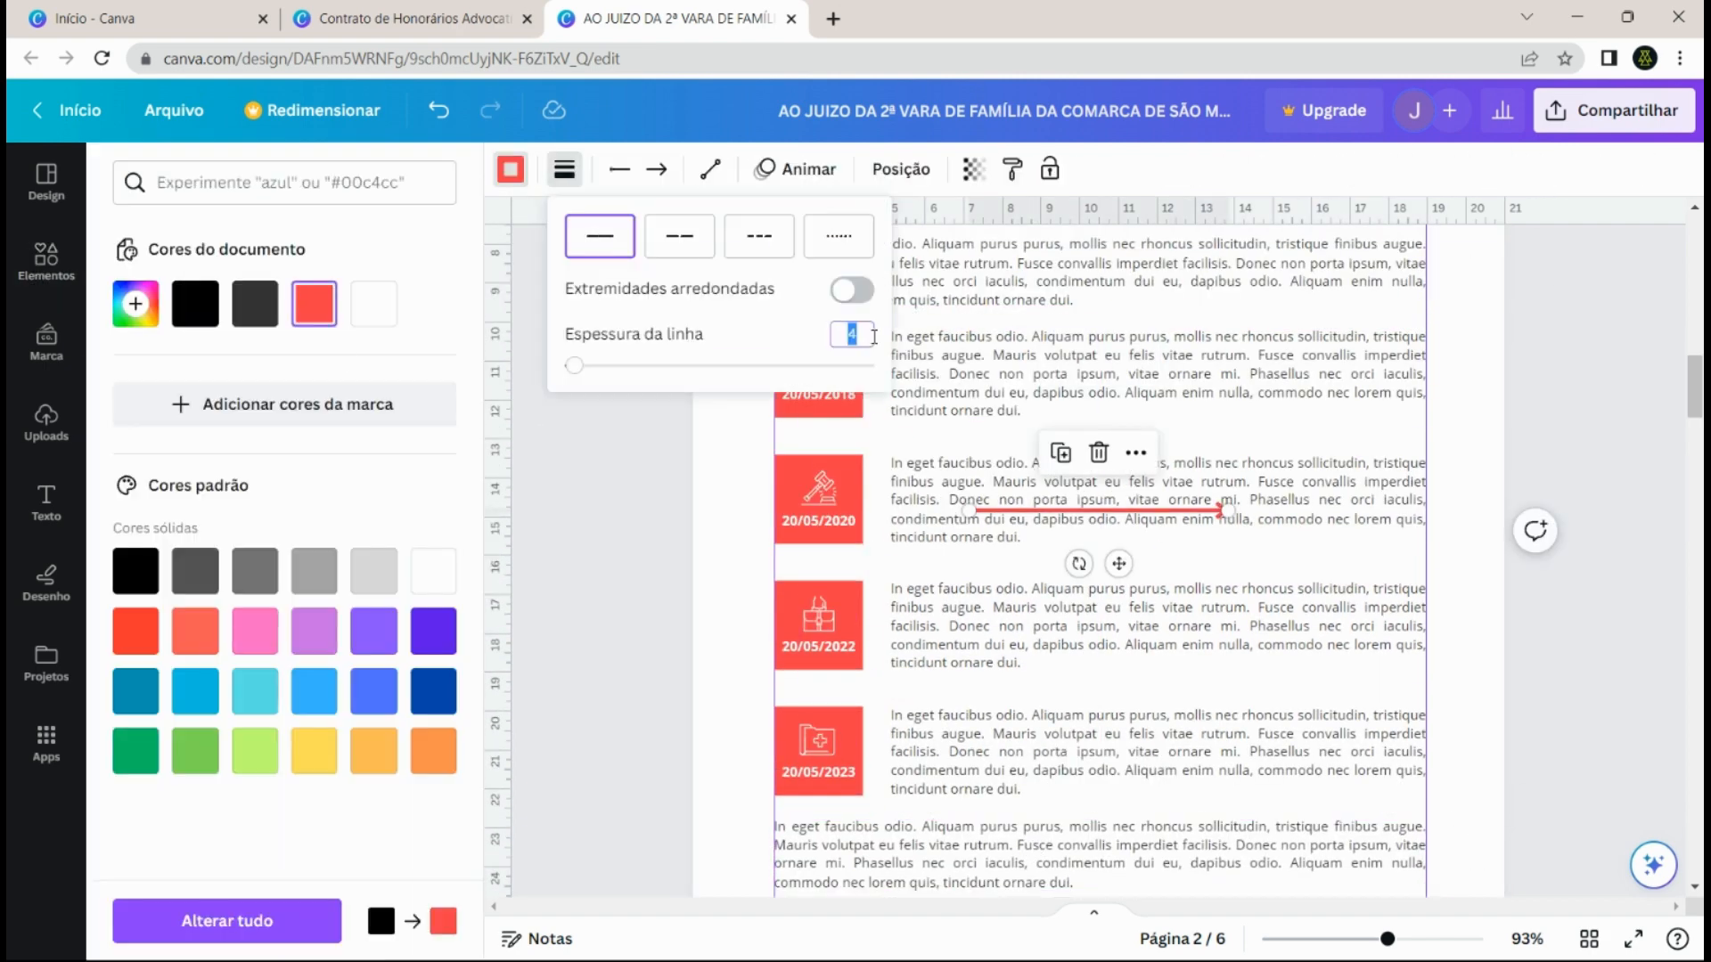
{"action": "left_click_drag", "start_coordinate": [1082, 566], "coordinate": [1054, 515]}
{"action": "left_click", "coordinate": [818, 449]}
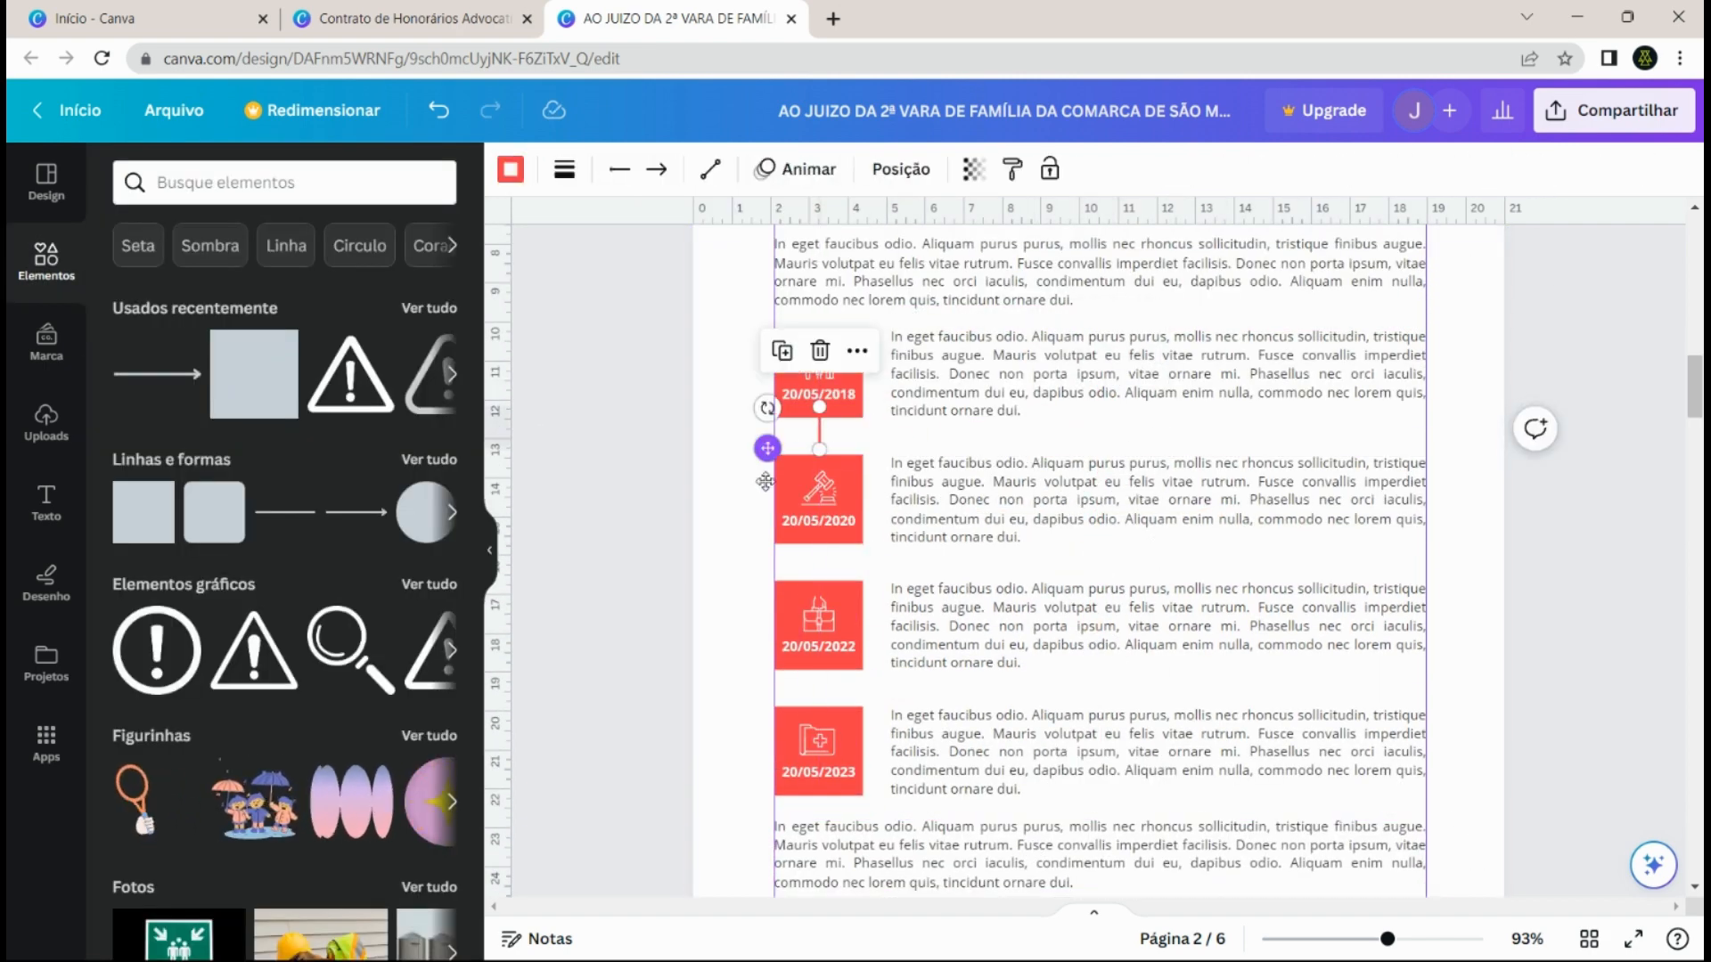
- Set the transparency of the 20/05/2018, 20/05/2020 and 20/05/2022 timeline squares to 70, 80 and 90
{"action": "left_click", "coordinate": [818, 373]}
{"action": "left_click", "coordinate": [1573, 170]}
{"action": "left_click", "coordinate": [1551, 227]}
{"action": "type", "text": "70"}
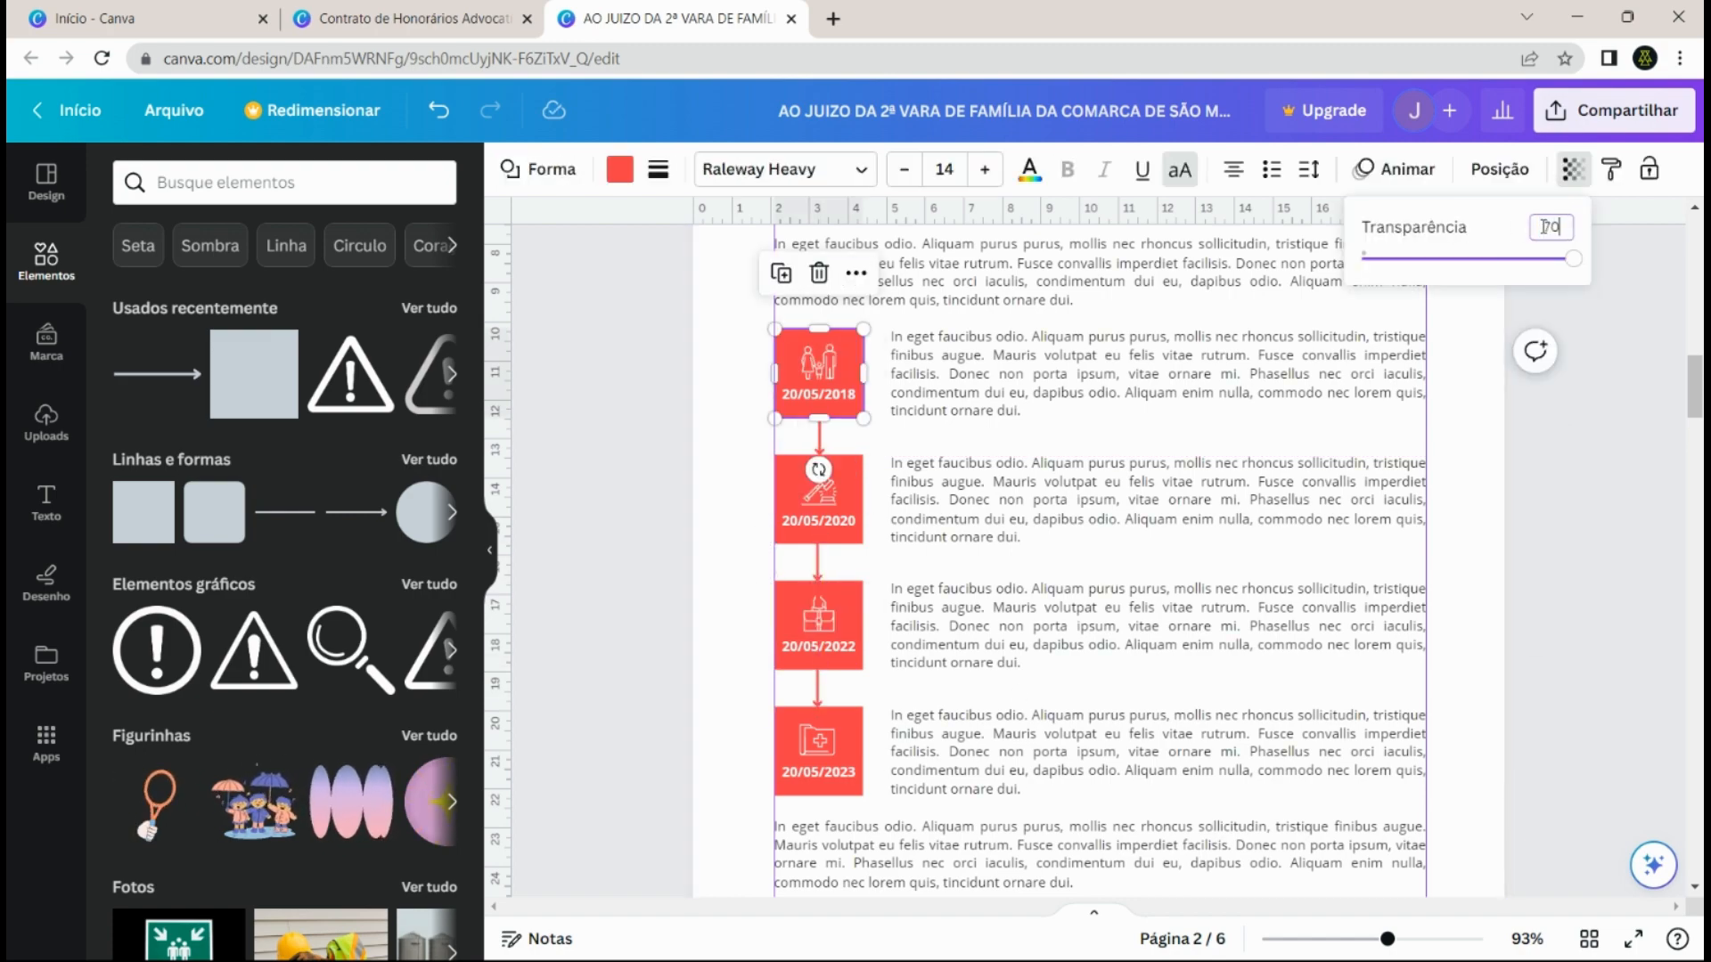
{"action": "left_click", "coordinate": [818, 499]}
{"action": "type", "text": "80"}
{"action": "left_click", "coordinate": [819, 624]}
{"action": "type", "text": "90"}
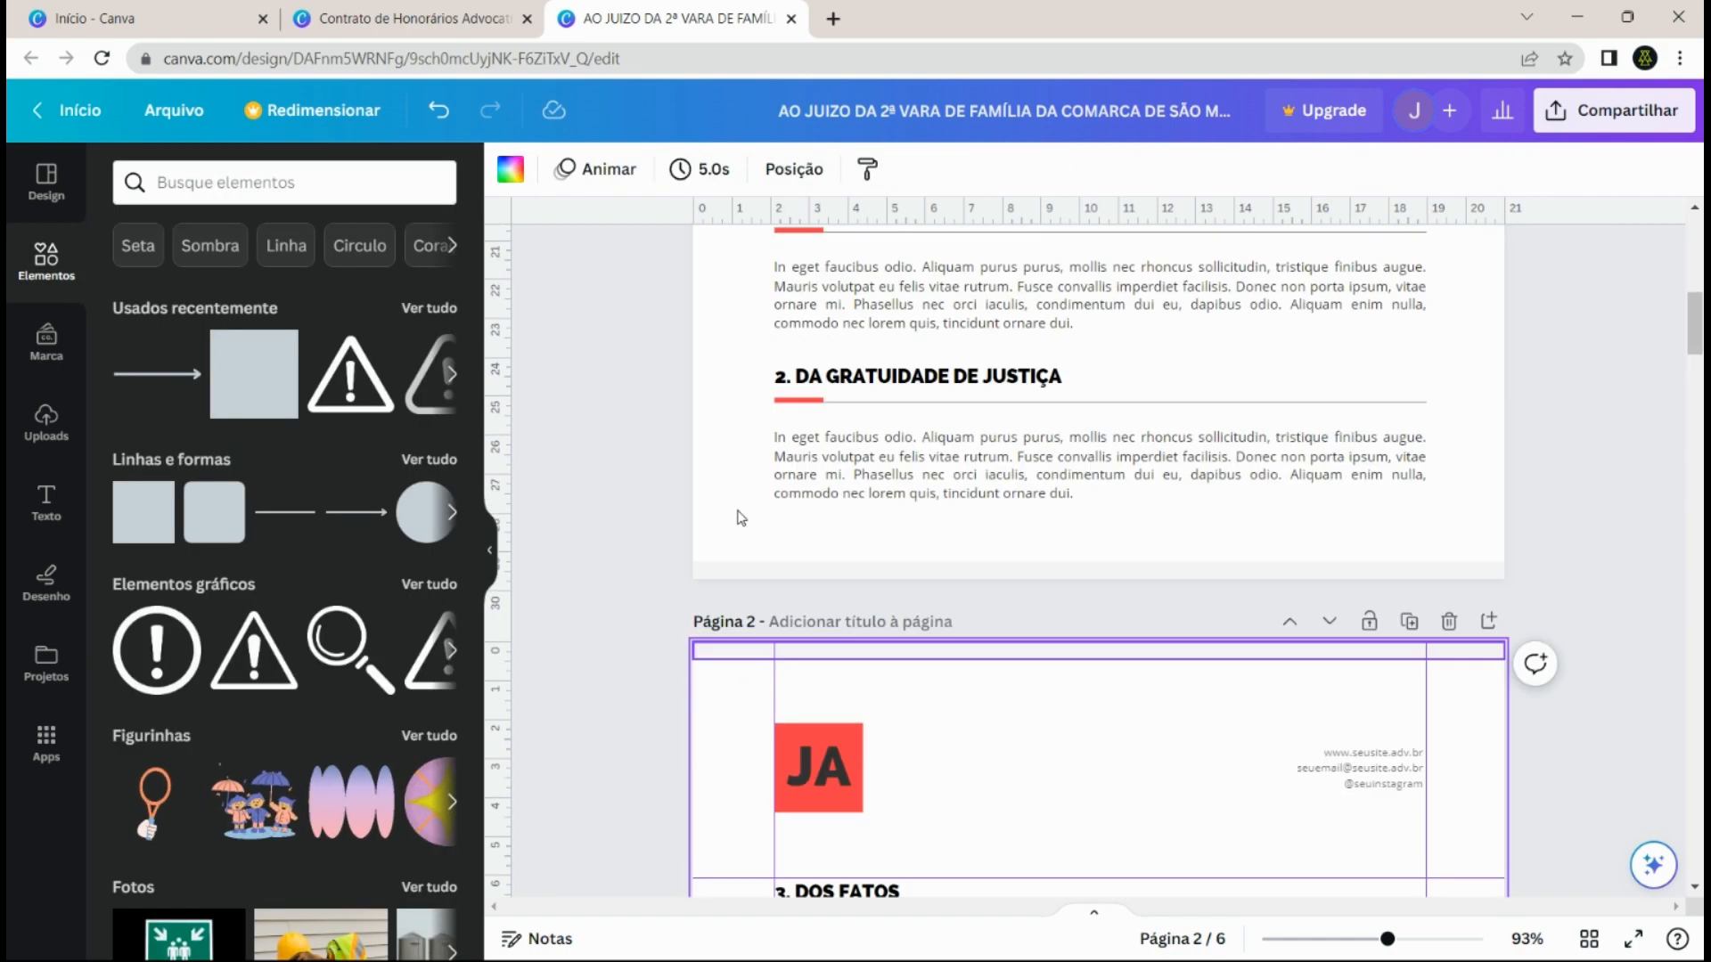
- Place a size 8 "PRELIMINAR" label above "1. DA PRIORIDADE DE TRAMITAÇÃO" and copy it above "2. DA GRATUIDADE DE JUSTIÇA"
{"action": "scroll", "coordinate": [738, 517], "scroll_direction": "up", "scroll_amount": 6}
{"action": "left_click_drag", "start_coordinate": [1085, 718], "coordinate": [807, 744]}
{"action": "left_click", "coordinate": [714, 173]}
{"action": "scroll", "coordinate": [742, 472], "scroll_direction": "down", "scroll_amount": 3}
{"action": "left_click_drag", "start_coordinate": [742, 473], "coordinate": [920, 613]}
{"action": "left_click_drag", "start_coordinate": [916, 597], "coordinate": [916, 588]}
{"action": "left_click_drag", "start_coordinate": [807, 472], "coordinate": [807, 651]}
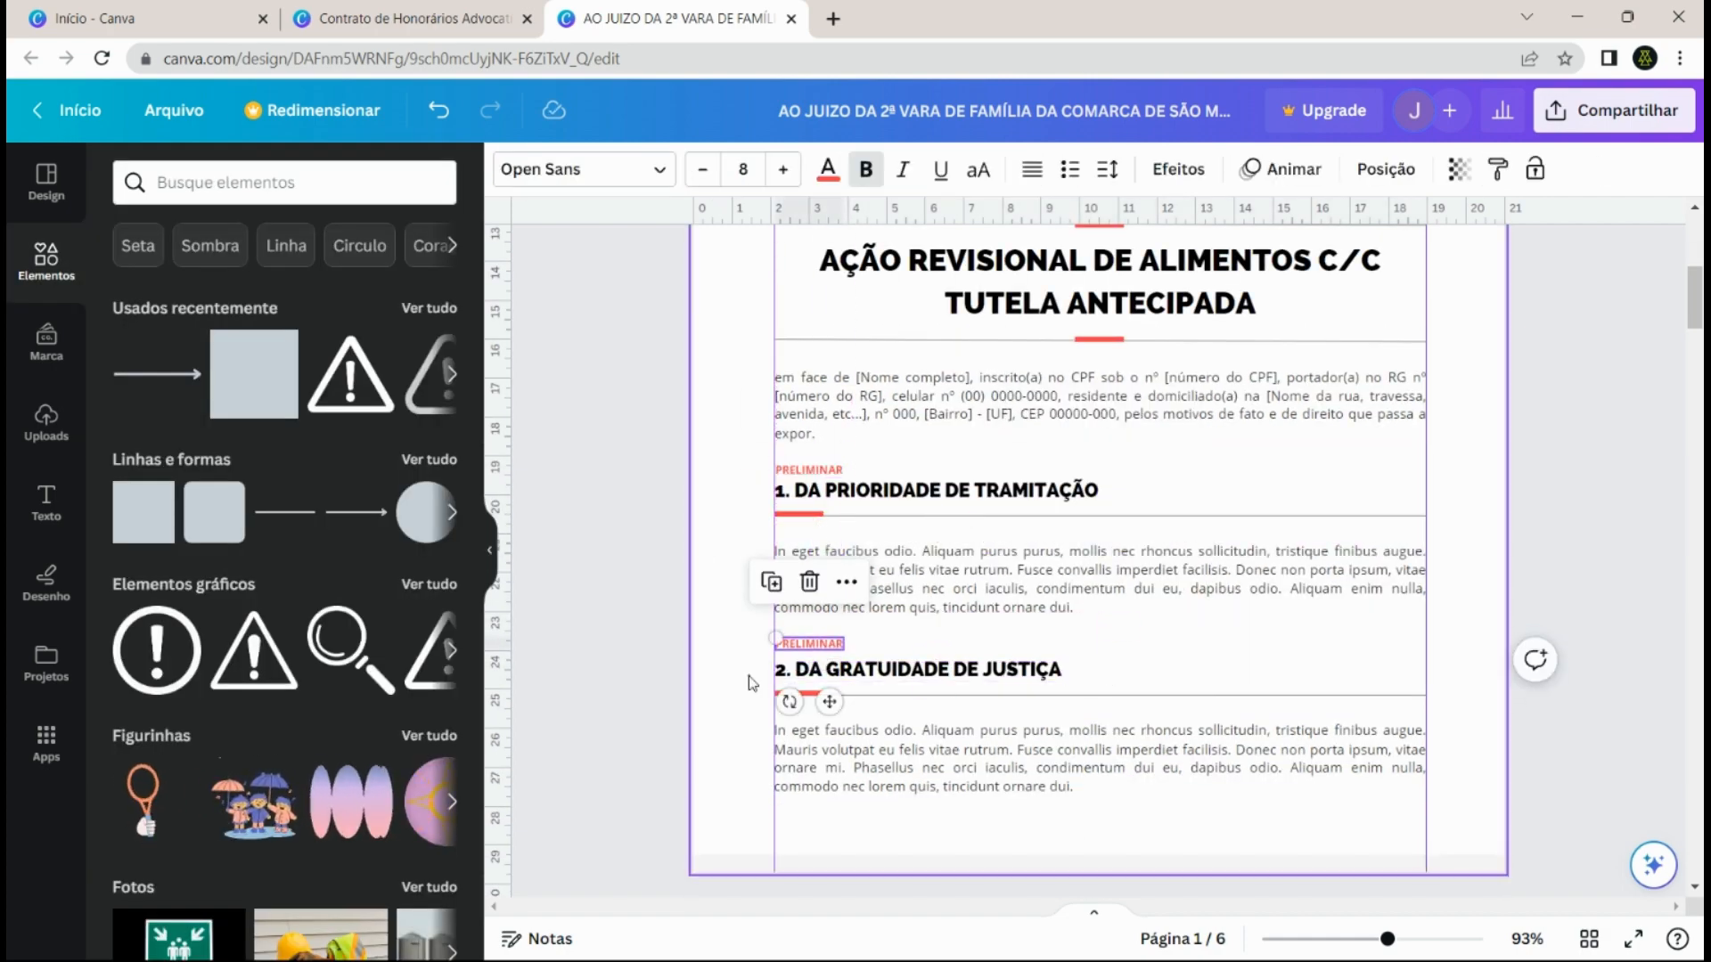
{"action": "left_click", "coordinate": [749, 676]}
- Paste a copy of the "2. DA GRATUIDADE DE JUSTIÇA" heading and paragraph below page 2's last paragraph and move it up slightly
{"action": "scroll", "coordinate": [748, 676], "scroll_direction": "down", "scroll_amount": 9}
{"action": "scroll", "coordinate": [1039, 591], "scroll_direction": "up", "scroll_amount": 3}
{"action": "left_click_drag", "start_coordinate": [1039, 591], "coordinate": [1184, 694]}
{"action": "scroll", "coordinate": [951, 726], "scroll_direction": "down", "scroll_amount": 7}
{"action": "key", "text": "ctrl+v"}
{"action": "scroll", "coordinate": [897, 725], "scroll_direction": "down", "scroll_amount": 1}
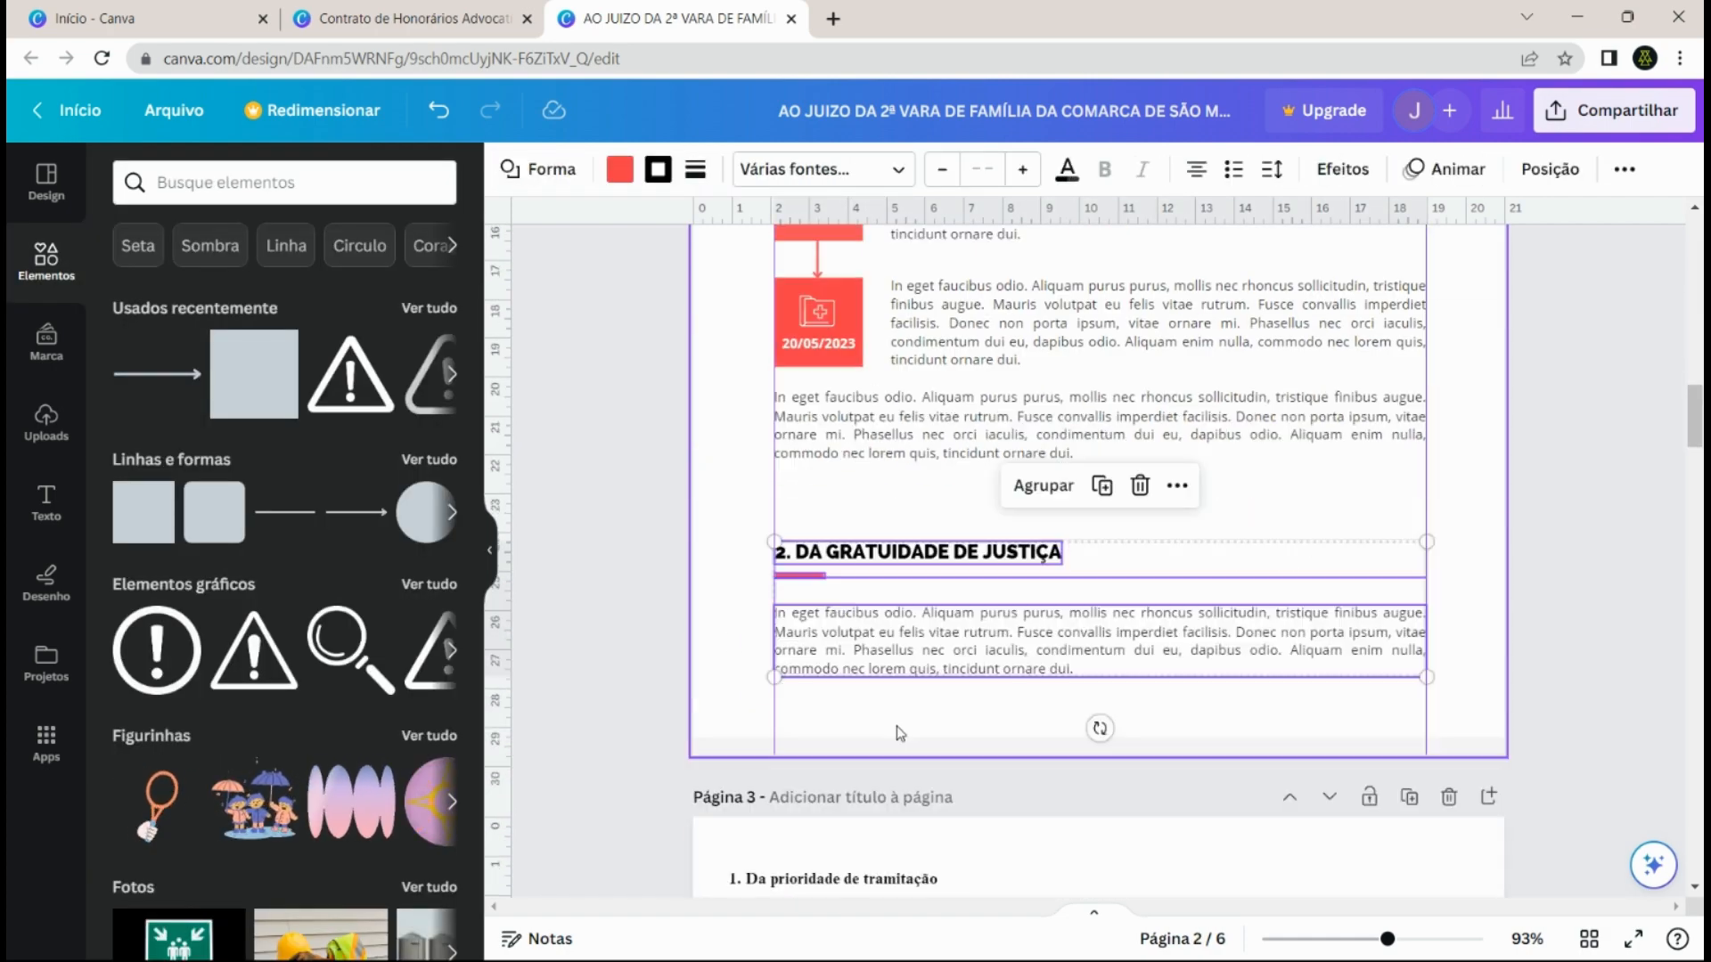
{"action": "scroll", "coordinate": [1031, 499], "scroll_direction": "up", "scroll_amount": 4}
{"action": "scroll", "coordinate": [1031, 499], "scroll_direction": "down", "scroll_amount": 5}
{"action": "left_click_drag", "start_coordinate": [1031, 506], "coordinate": [1031, 472]}
- Paste the small red label above the copied heading on page 2 and change its text to "DOS FUNDAMENTOS JURÍDICOS"
{"action": "key", "text": "ctrl+v"}
{"action": "triple_click", "coordinate": [811, 382]}
{"action": "type", "text": "DOS FUNDAMENTOS JURÍDICOS"}
{"action": "left_click", "coordinate": [1173, 409]}
{"action": "scroll", "coordinate": [1274, 470], "scroll_direction": "up", "scroll_amount": 2}
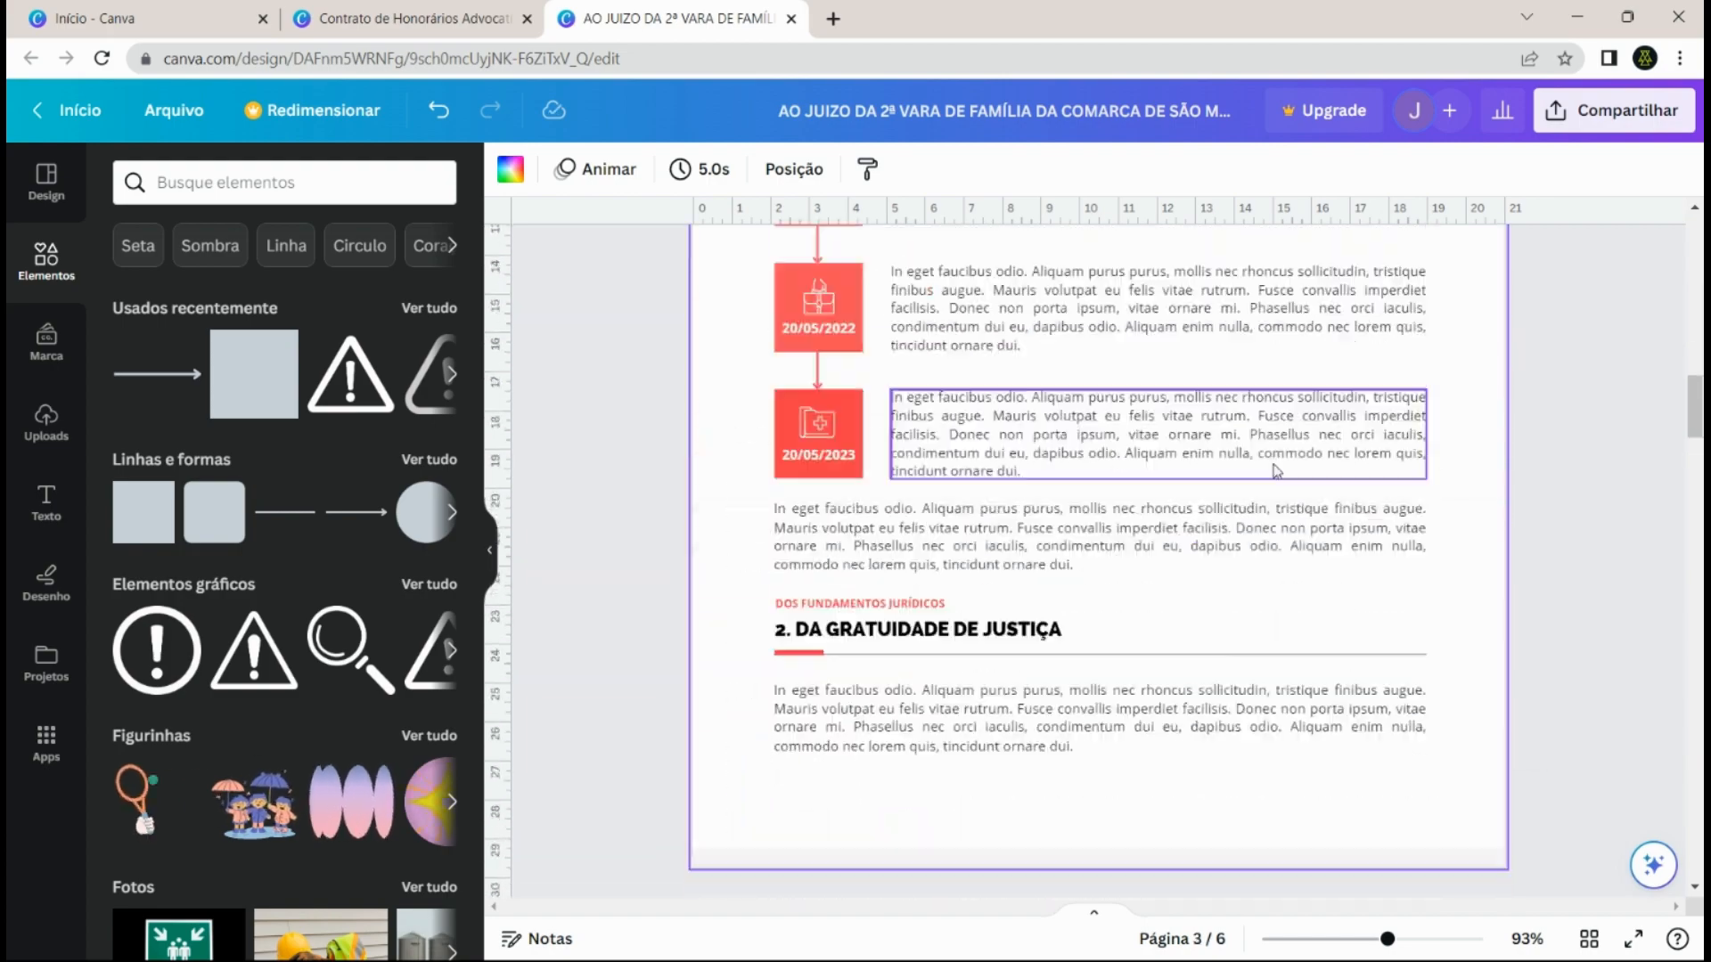
- Replace the copied heading with "4 DA NECESSIDADE DE MAJORAÇÃO DOS ALIMENTOS EM RAZÃO DO AUMENTO DA CAPACIDADE FINANCEIRA DO RÉU" from the original text
{"action": "scroll", "coordinate": [1274, 465], "scroll_direction": "down", "scroll_amount": 8}
{"action": "triple_click", "coordinate": [1241, 543]}
{"action": "key", "text": "ctrl+c"}
{"action": "scroll", "coordinate": [1241, 521], "scroll_direction": "up", "scroll_amount": 6}
{"action": "triple_click", "coordinate": [918, 406]}
{"action": "key", "text": "ctrl+v"}
- Reposition the elements of page 2's last section to fit the two-line heading
{"action": "left_click_drag", "start_coordinate": [796, 435], "coordinate": [839, 378]}
{"action": "left_click_drag", "start_coordinate": [745, 414], "coordinate": [872, 555]}
{"action": "left_click_drag", "start_coordinate": [891, 355], "coordinate": [850, 415]}
{"action": "left_click_drag", "start_coordinate": [741, 455], "coordinate": [863, 536]}
- Add a new page 3 with the JA letterhead after the timeline page
{"action": "scroll", "coordinate": [1107, 473], "scroll_direction": "up", "scroll_amount": 8}
{"action": "scroll", "coordinate": [1337, 329], "scroll_direction": "down", "scroll_amount": 9}
{"action": "left_click", "coordinate": [1337, 329]}
{"action": "left_click", "coordinate": [1442, 383]}
{"action": "scroll", "coordinate": [1441, 383], "scroll_direction": "up", "scroll_amount": 6}
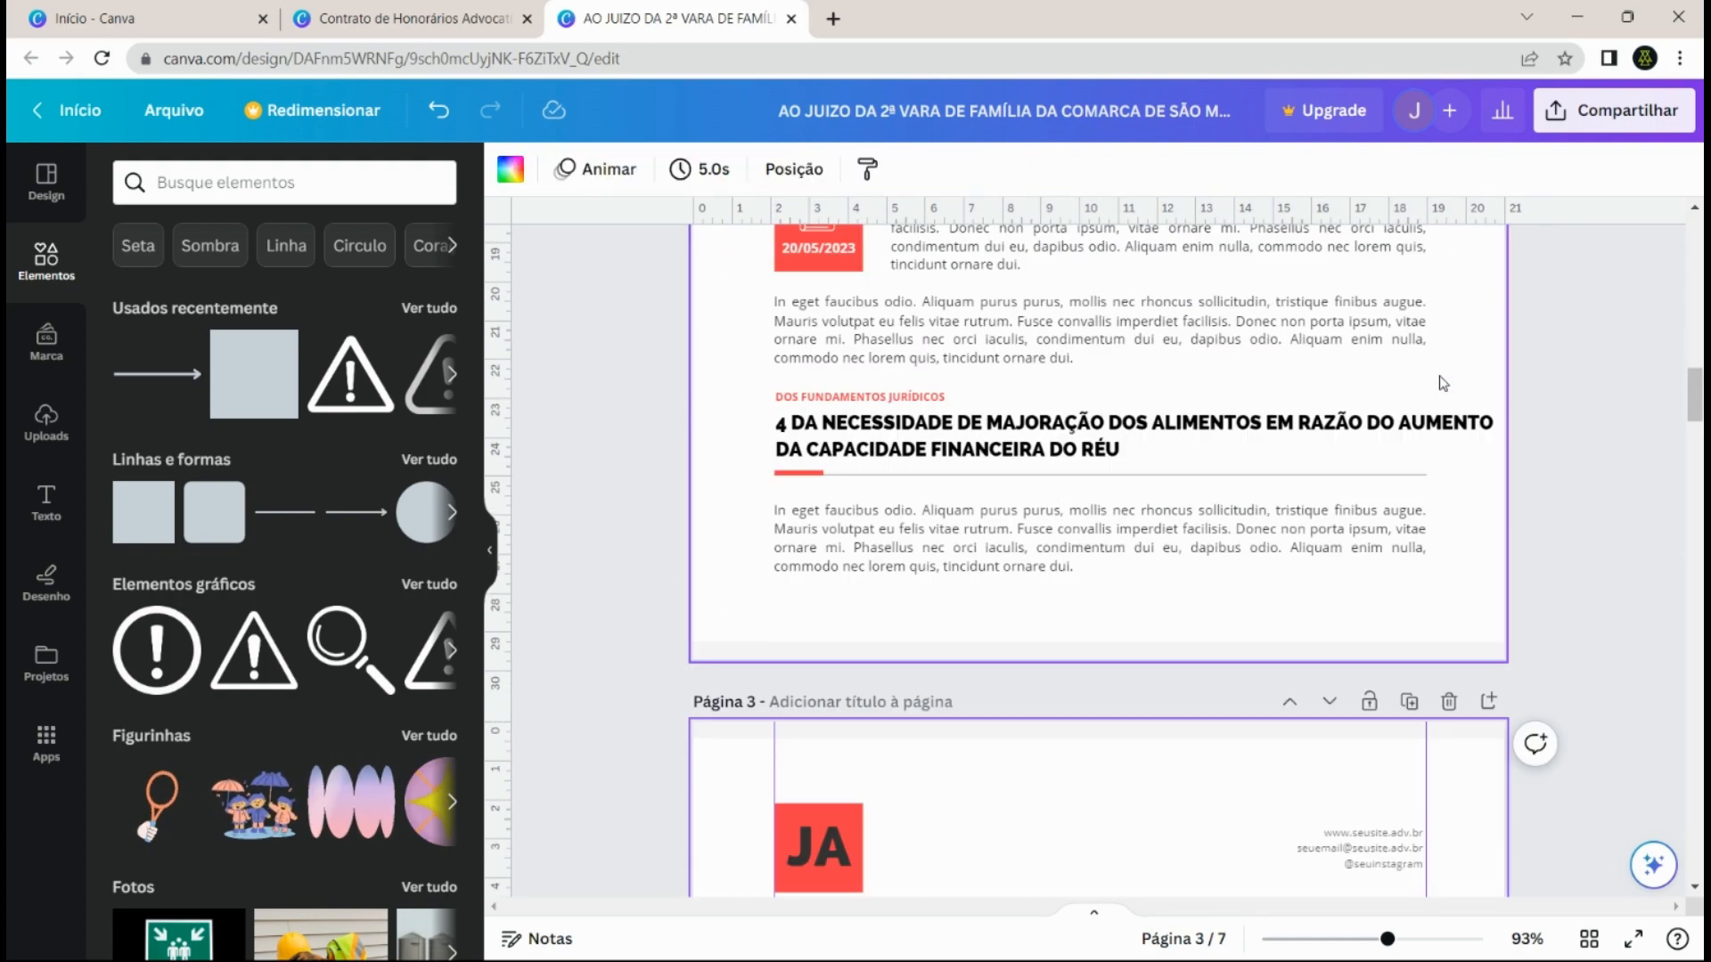
{"action": "left_click", "coordinate": [1337, 432]}
- Delete the unneeded block of content below the letterhead on page 3
{"action": "scroll", "coordinate": [1058, 565], "scroll_direction": "up", "scroll_amount": 7}
{"action": "scroll", "coordinate": [971, 535], "scroll_direction": "down", "scroll_amount": 20}
{"action": "scroll", "coordinate": [971, 535], "scroll_direction": "up", "scroll_amount": 9}
{"action": "left_click_drag", "start_coordinate": [740, 277], "coordinate": [1165, 829]}
{"action": "key", "text": "Delete"}
- Arrange three body paragraphs below page 3's letterhead, narrowing the middle one to end at about 13 cm on the ruler
{"action": "left_click_drag", "start_coordinate": [1051, 868], "coordinate": [1051, 317]}
{"action": "left_click_drag", "start_coordinate": [1000, 325], "coordinate": [999, 411]}
{"action": "left_click_drag", "start_coordinate": [1427, 412], "coordinate": [1195, 412]}
{"action": "left_click", "coordinate": [1266, 418]}
{"action": "left_click_drag", "start_coordinate": [974, 354], "coordinate": [974, 577]}
{"action": "left_click", "coordinate": [997, 653]}
{"action": "scroll", "coordinate": [997, 654], "scroll_direction": "up", "scroll_amount": 1}
{"action": "key", "text": "r"}
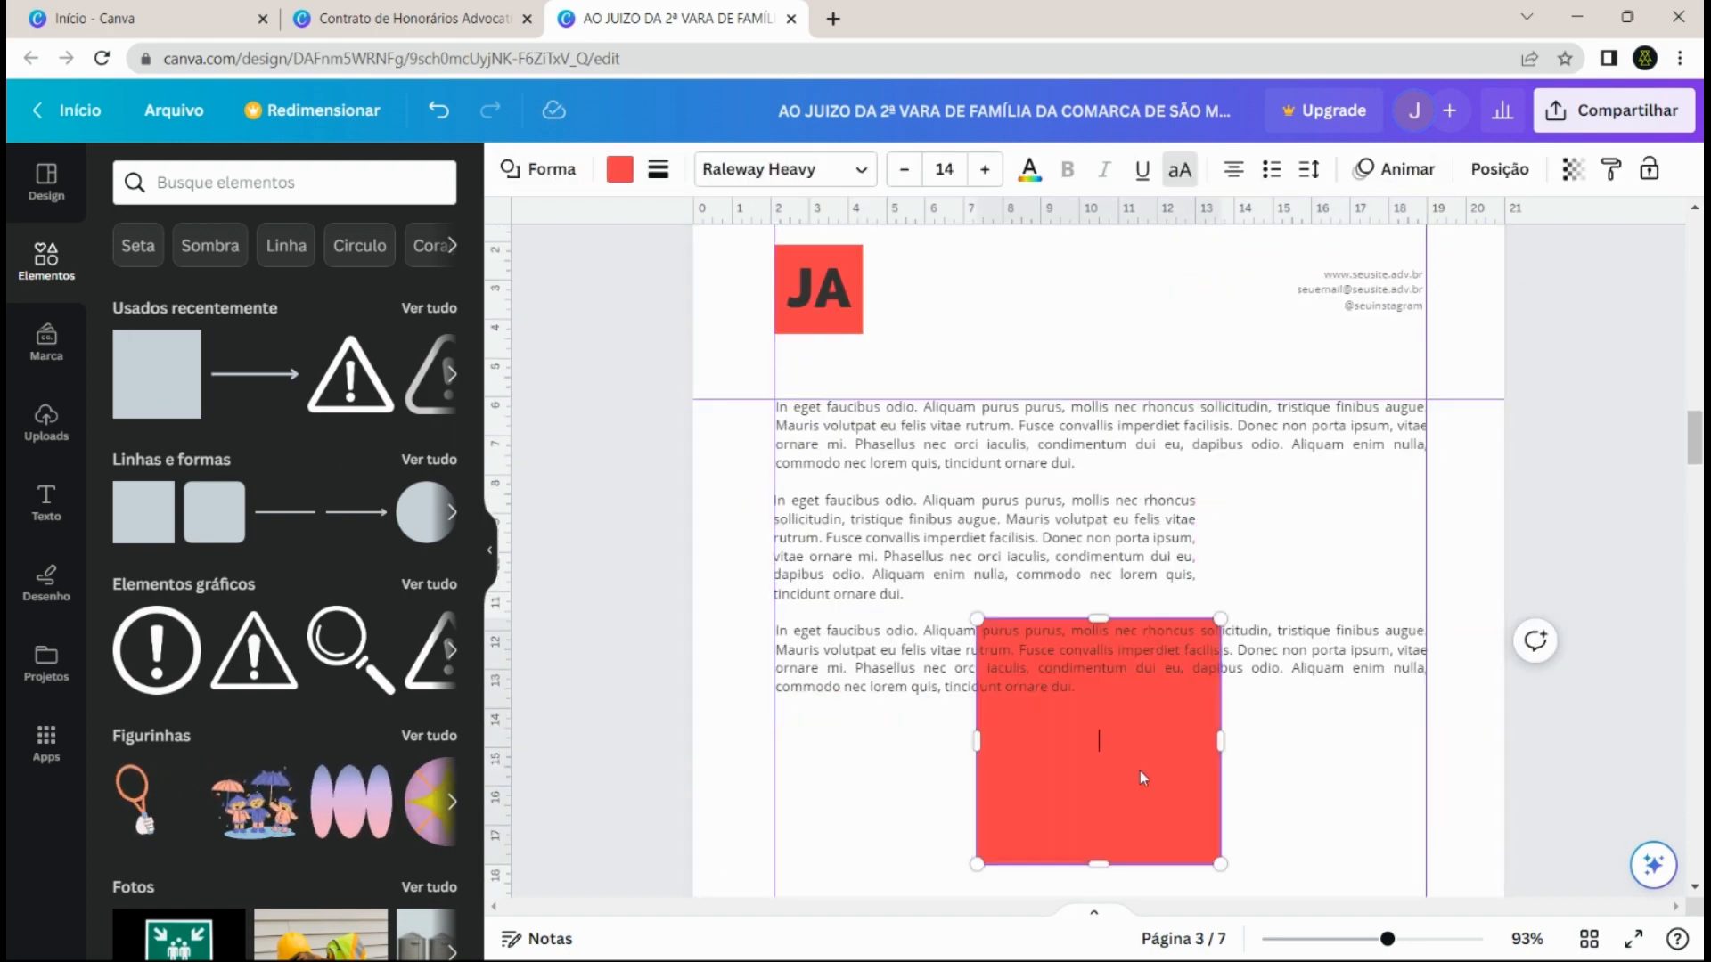
{"action": "key", "text": "Delete"}
- Copy the priority notice box from page 1 and paste it beside the narrowed paragraph on page 3, fitting its size there
{"action": "scroll", "coordinate": [1273, 740], "scroll_direction": "up", "scroll_amount": 20}
{"action": "left_click_drag", "start_coordinate": [1158, 504], "coordinate": [1279, 561]}
{"action": "key", "text": "ctrl+c"}
{"action": "scroll", "coordinate": [1280, 561], "scroll_direction": "down", "scroll_amount": 20}
{"action": "key", "text": "ctrl+v"}
{"action": "left_click_drag", "start_coordinate": [1321, 379], "coordinate": [1321, 478]}
{"action": "left_click", "coordinate": [1280, 415]}
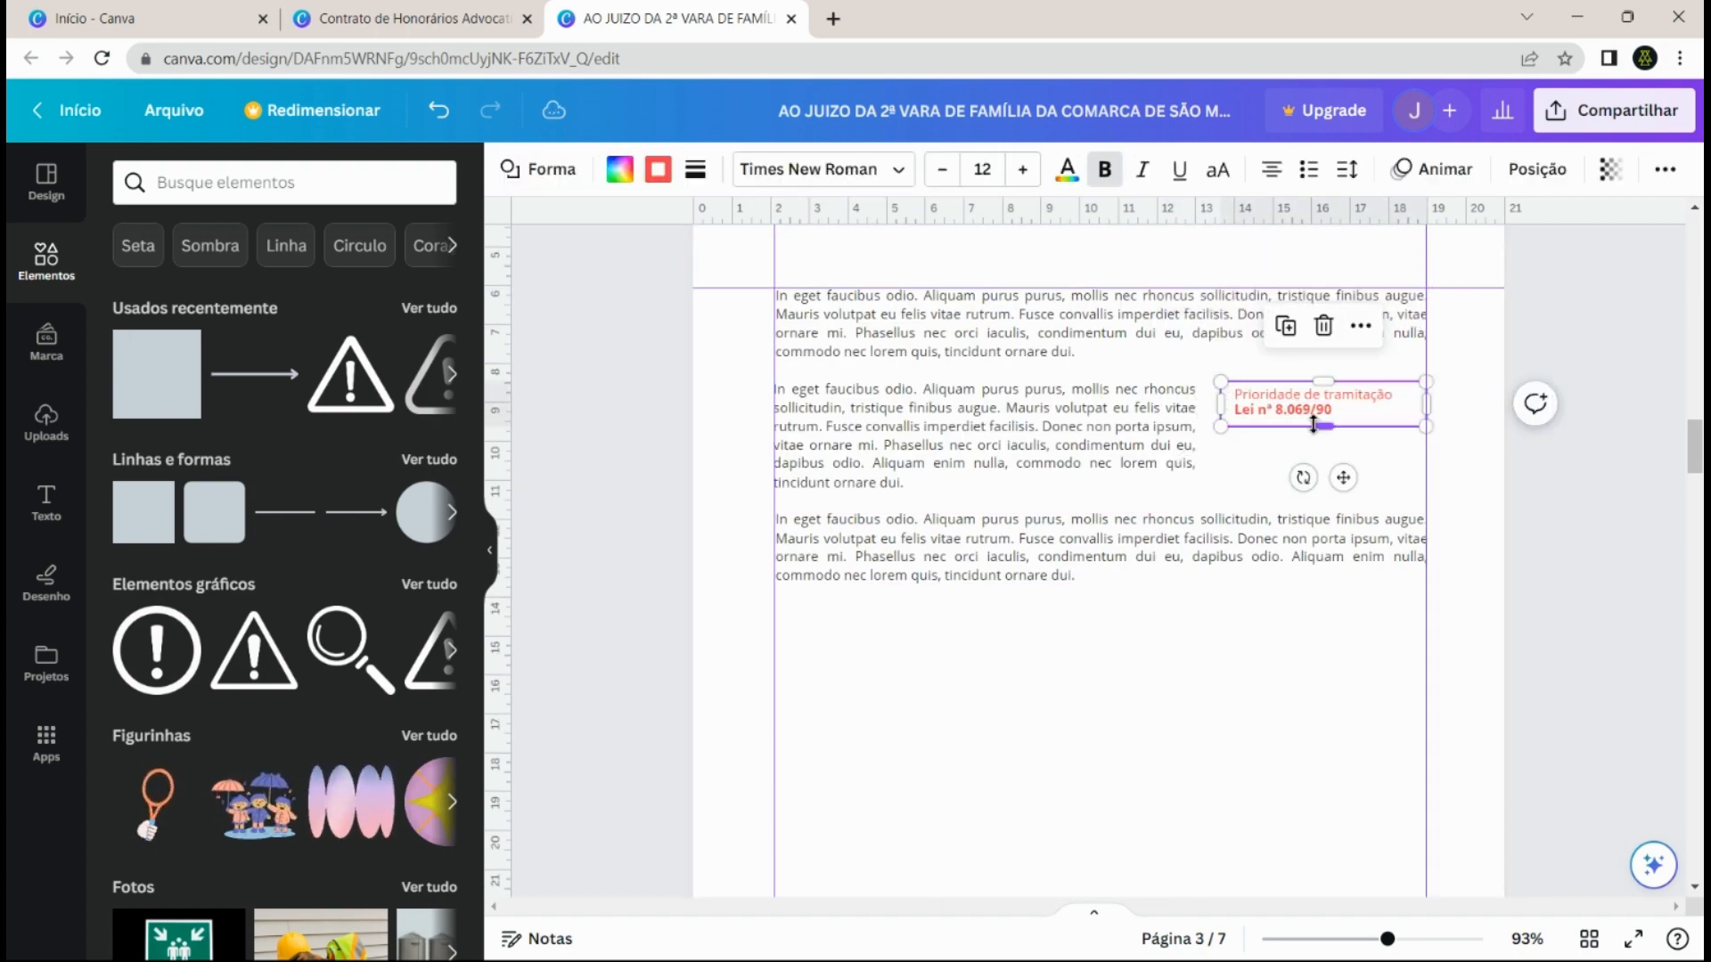
- Set the first box's text to "Clique aqui para acessar a jurisprudência" with adjusted line spacing, bold and underline
{"action": "double_click", "coordinate": [1337, 394]}
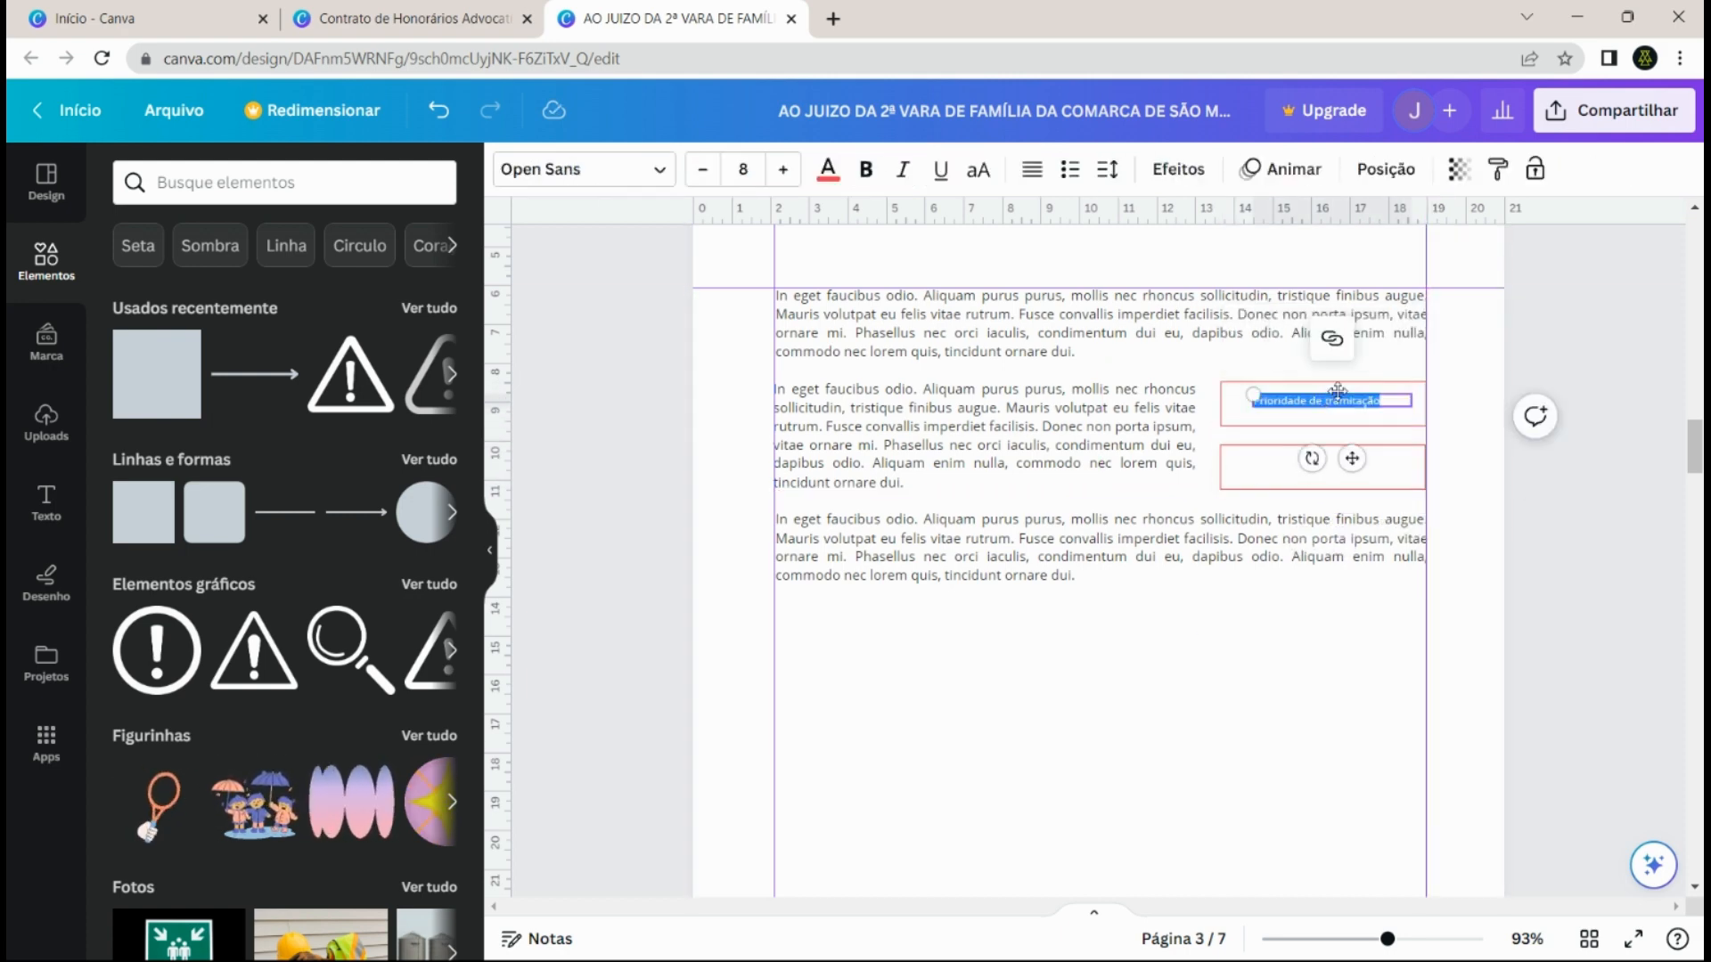
{"action": "left_click", "coordinate": [1107, 170]}
{"action": "left_click_drag", "start_coordinate": [1260, 329], "coordinate": [1238, 329]}
{"action": "left_click_drag", "start_coordinate": [1352, 473], "coordinate": [1369, 470]}
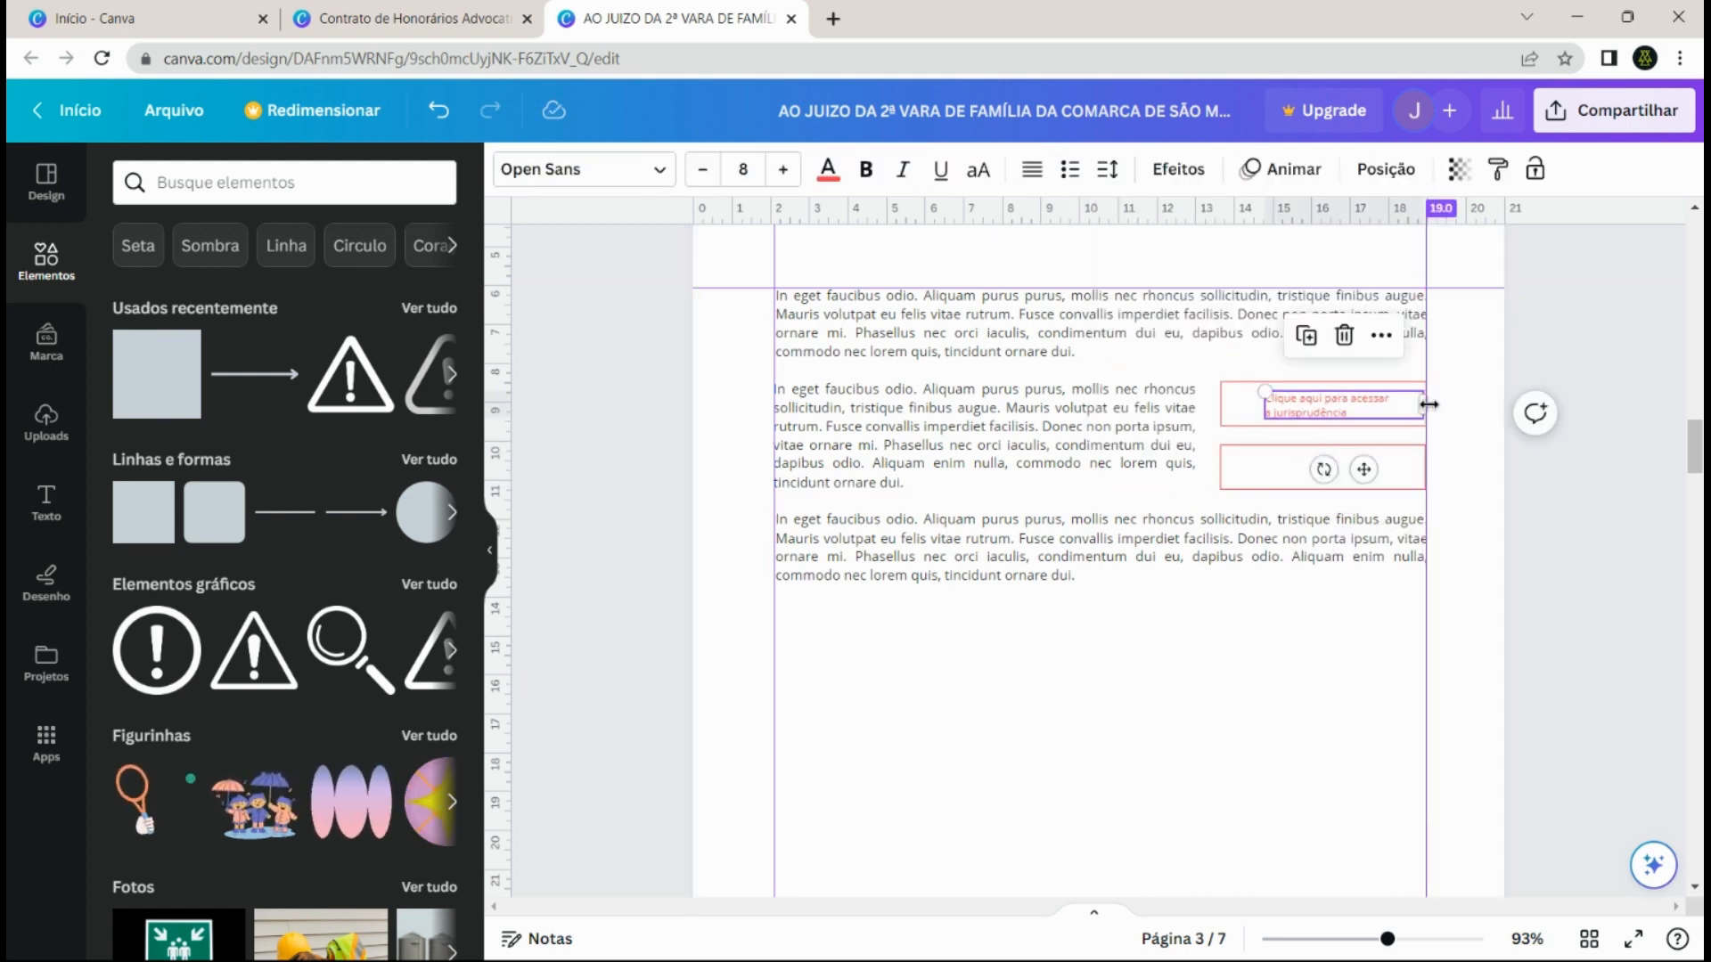
{"action": "left_click", "coordinate": [865, 169]}
{"action": "left_click", "coordinate": [940, 168]}
- Insert a recently used element into the petition and recolour it with a document colour
{"action": "left_click", "coordinate": [624, 446]}
{"action": "left_click", "coordinate": [157, 374]}
{"action": "left_click", "coordinate": [510, 169]}
{"action": "left_click", "coordinate": [371, 312]}
{"action": "left_click", "coordinate": [1031, 168]}
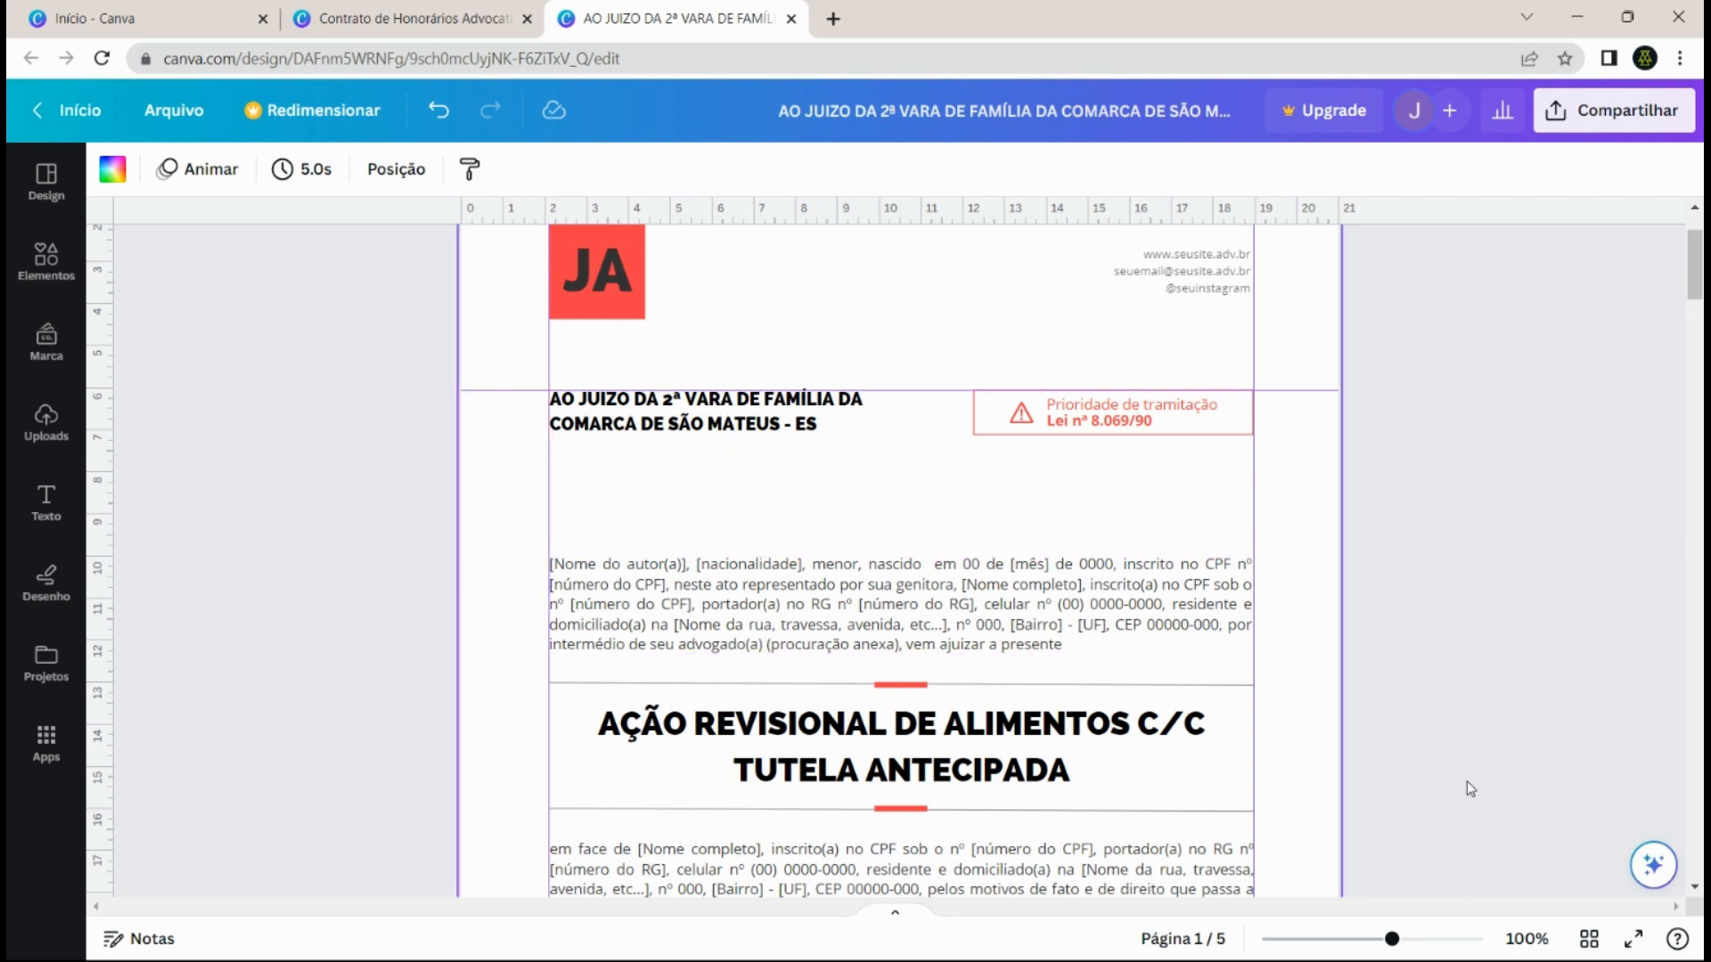
- Examine page 1's court heading, priority notice and opening paragraph at 77% zoom, selecting the petition title to inspect it
{"action": "left_click_drag", "start_coordinate": [1392, 939], "coordinate": [1377, 942]}
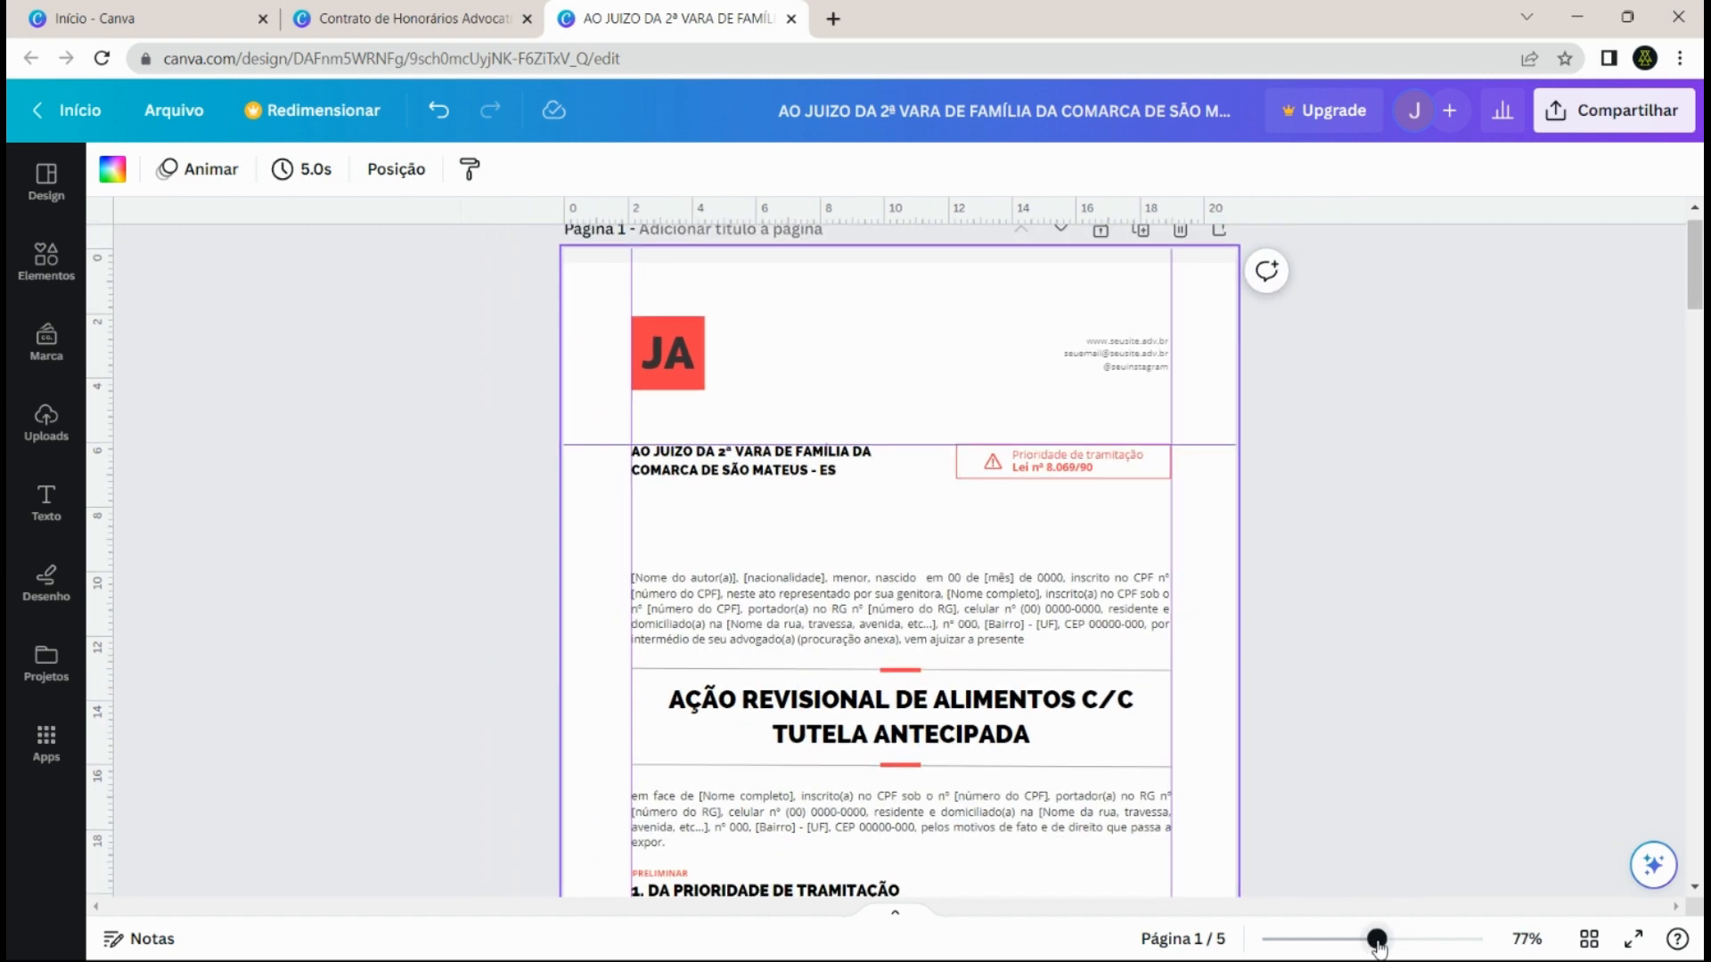
{"action": "scroll", "coordinate": [1221, 580], "scroll_direction": "down", "scroll_amount": 3}
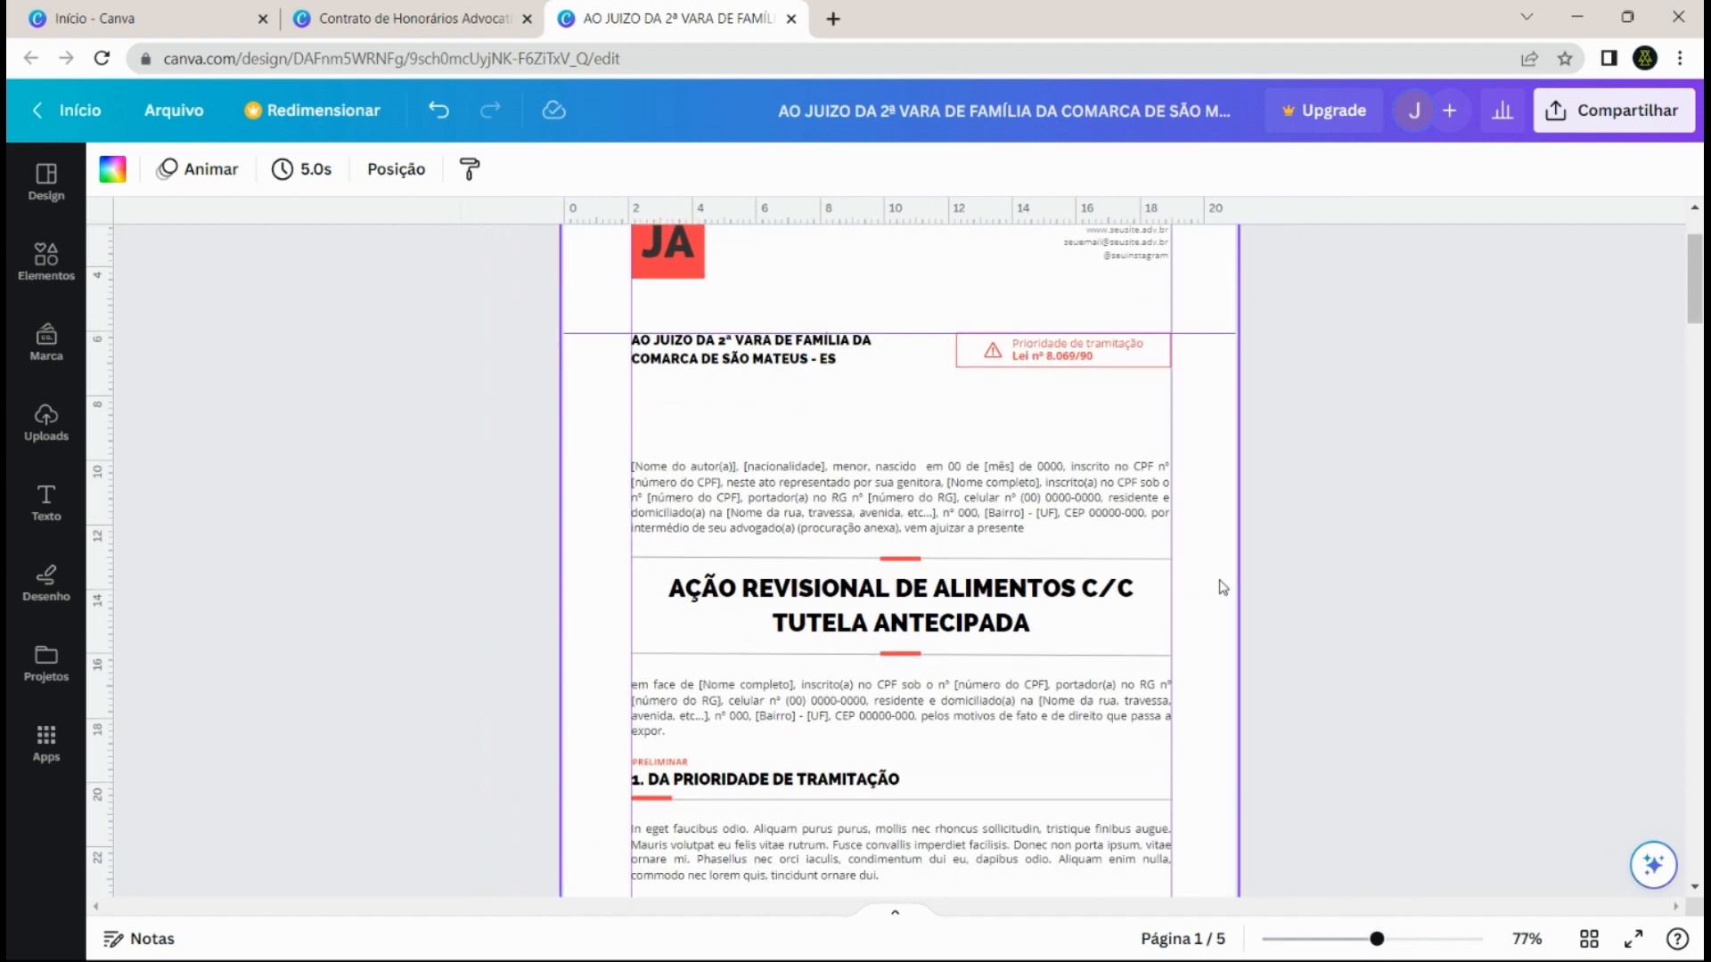
{"action": "scroll", "coordinate": [1222, 572], "scroll_direction": "down", "scroll_amount": 3}
{"action": "scroll", "coordinate": [1222, 572], "scroll_direction": "up", "scroll_amount": 3}
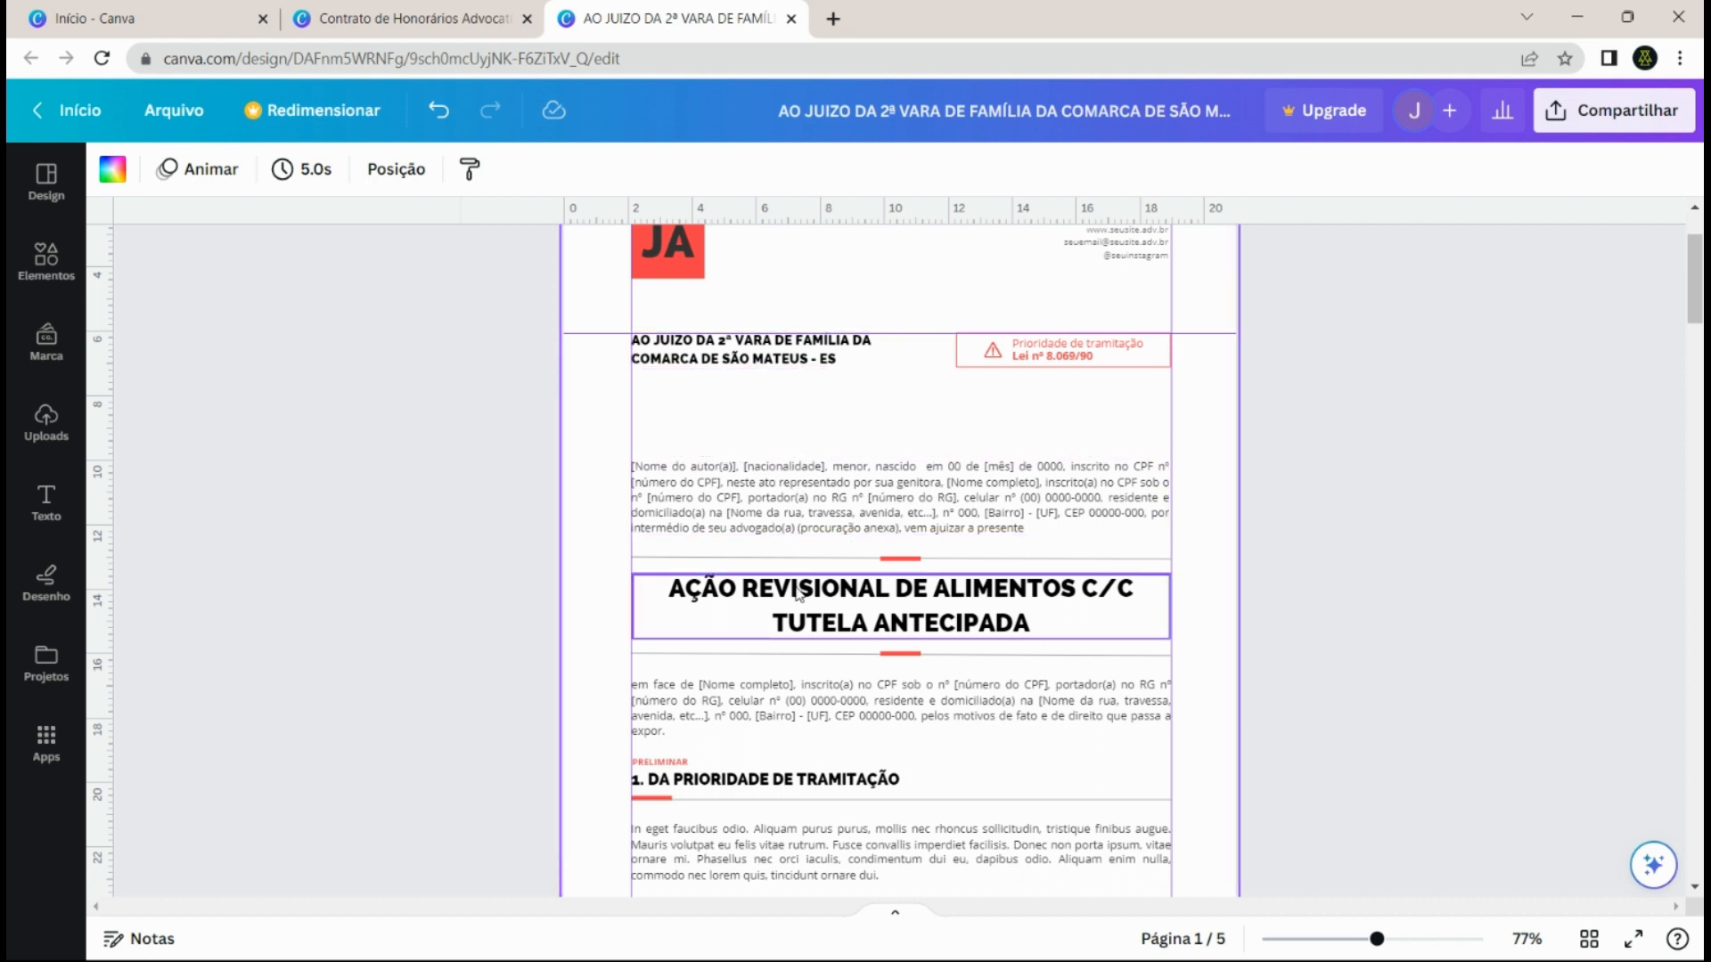
{"action": "left_click", "coordinate": [798, 594]}
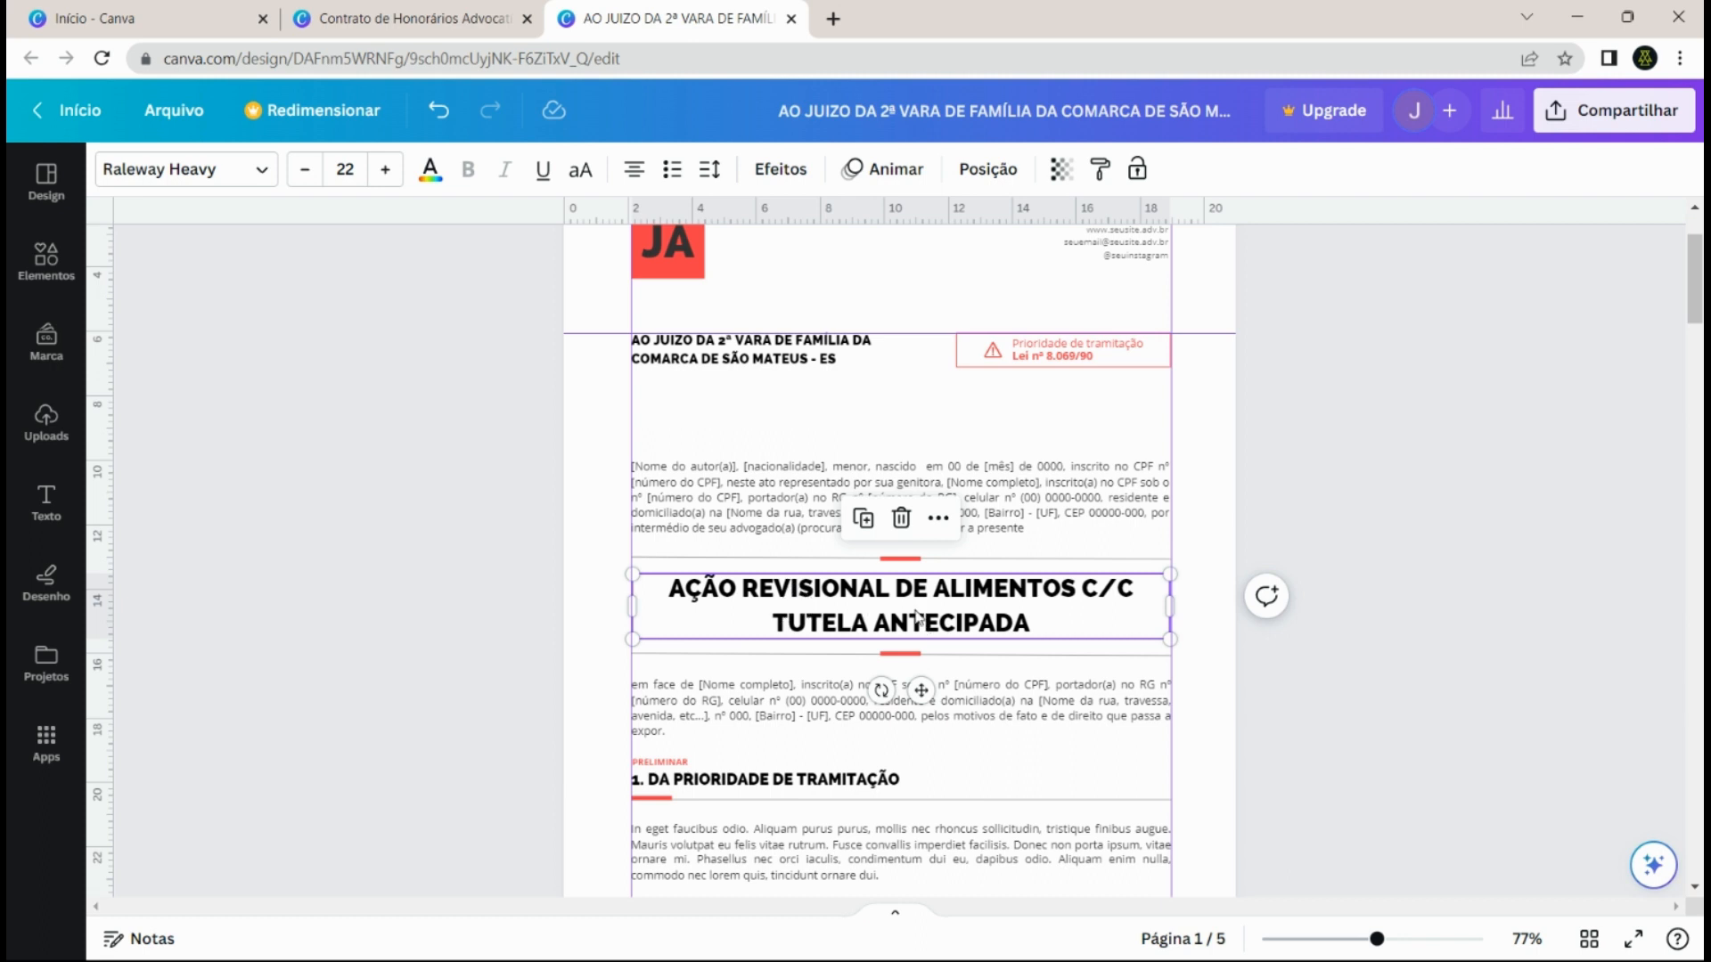
{"action": "left_click", "coordinate": [881, 433]}
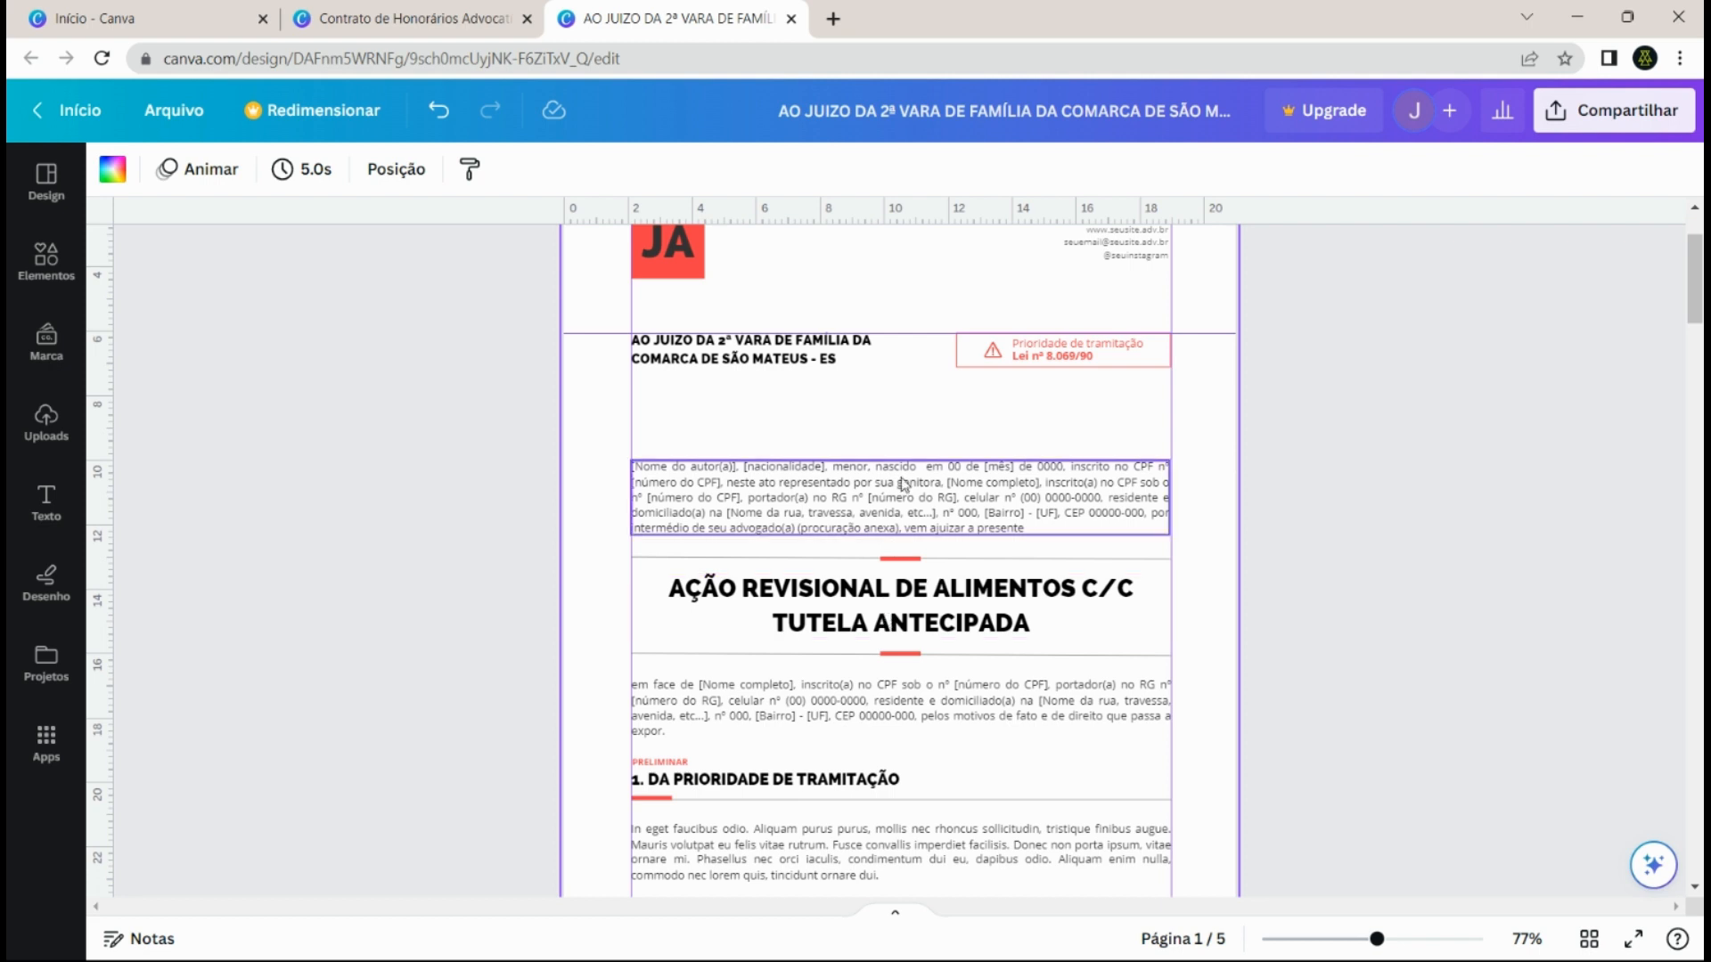
{"action": "left_click", "coordinate": [845, 601]}
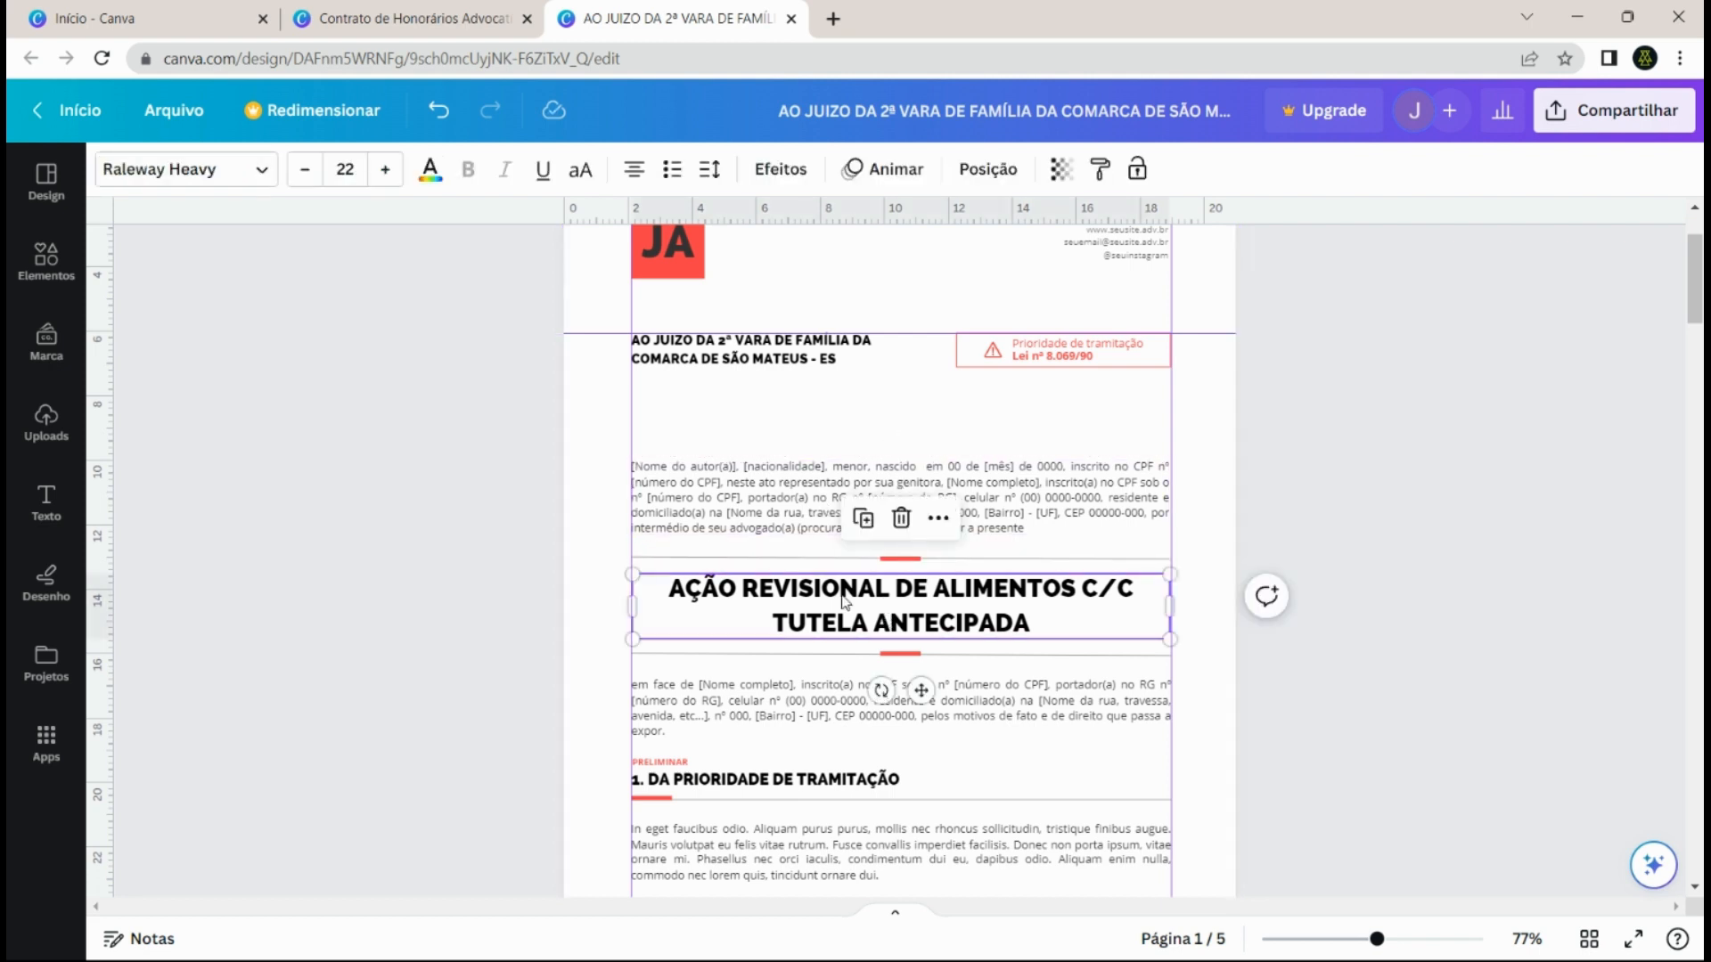
{"action": "left_click", "coordinate": [928, 419]}
{"action": "left_click", "coordinate": [902, 607]}
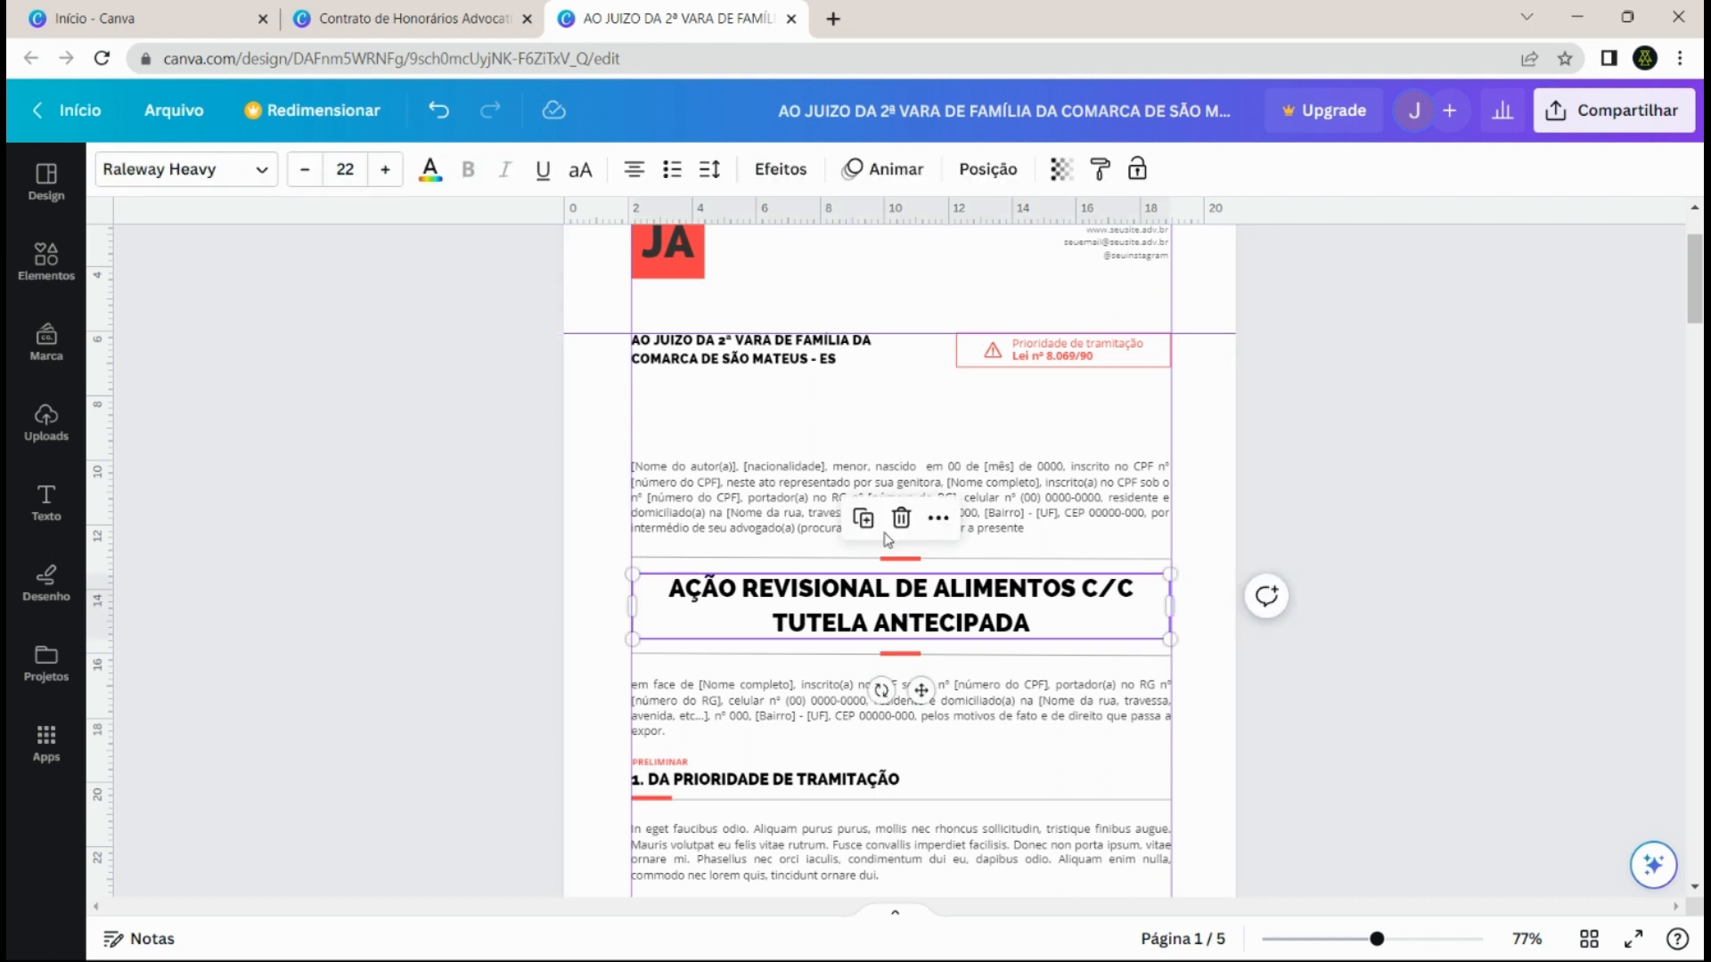
{"action": "left_click", "coordinate": [875, 426]}
- Look over the preliminary sections 1 and 2 on page 1 and return to the letterhead
{"action": "scroll", "coordinate": [753, 745], "scroll_direction": "down", "scroll_amount": 1}
{"action": "scroll", "coordinate": [753, 742], "scroll_direction": "down", "scroll_amount": 1}
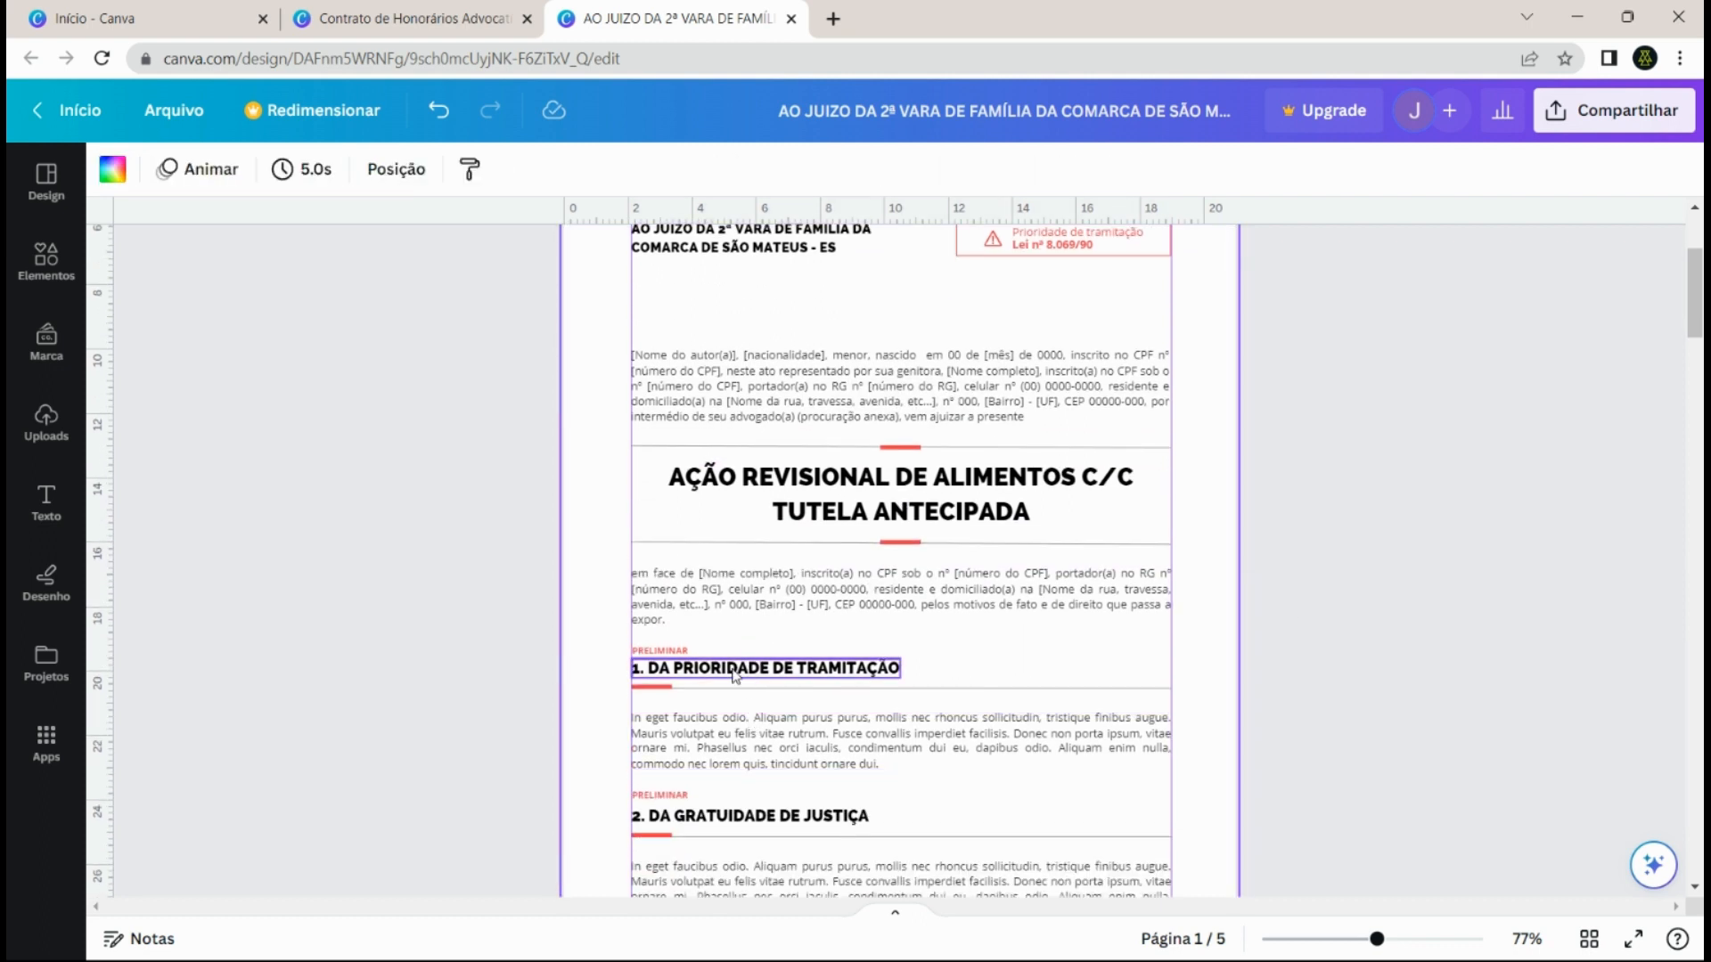
{"action": "scroll", "coordinate": [732, 683], "scroll_direction": "down", "scroll_amount": 2}
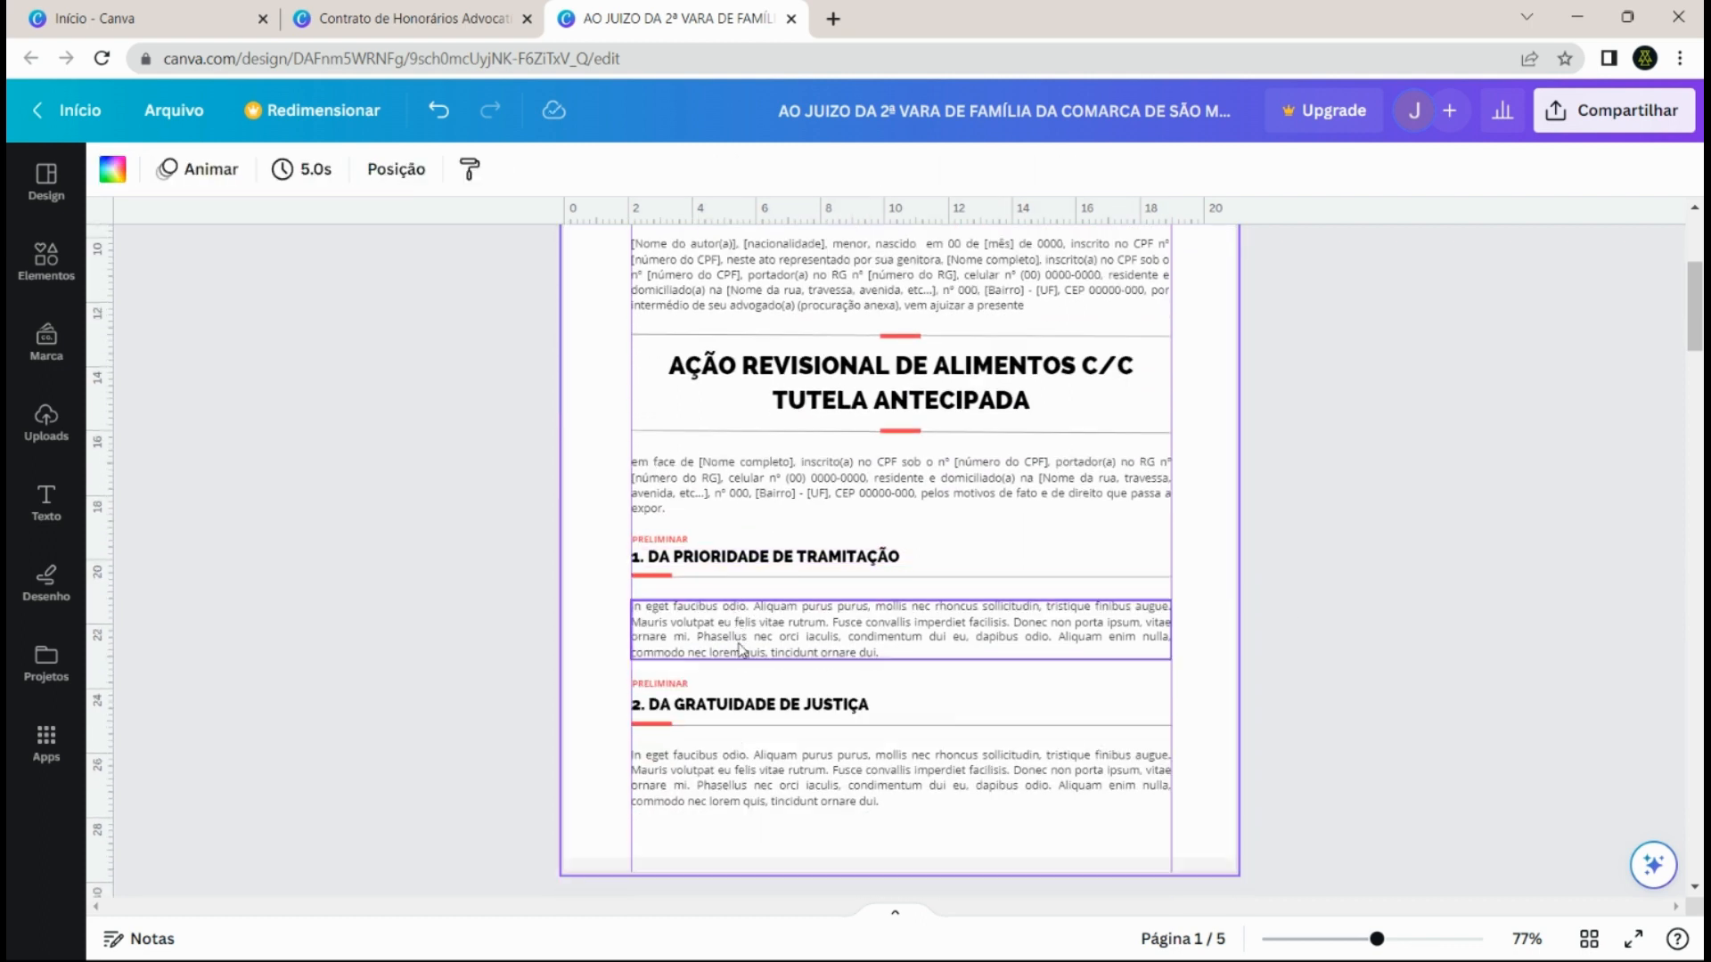
{"action": "scroll", "coordinate": [747, 671], "scroll_direction": "up", "scroll_amount": 5}
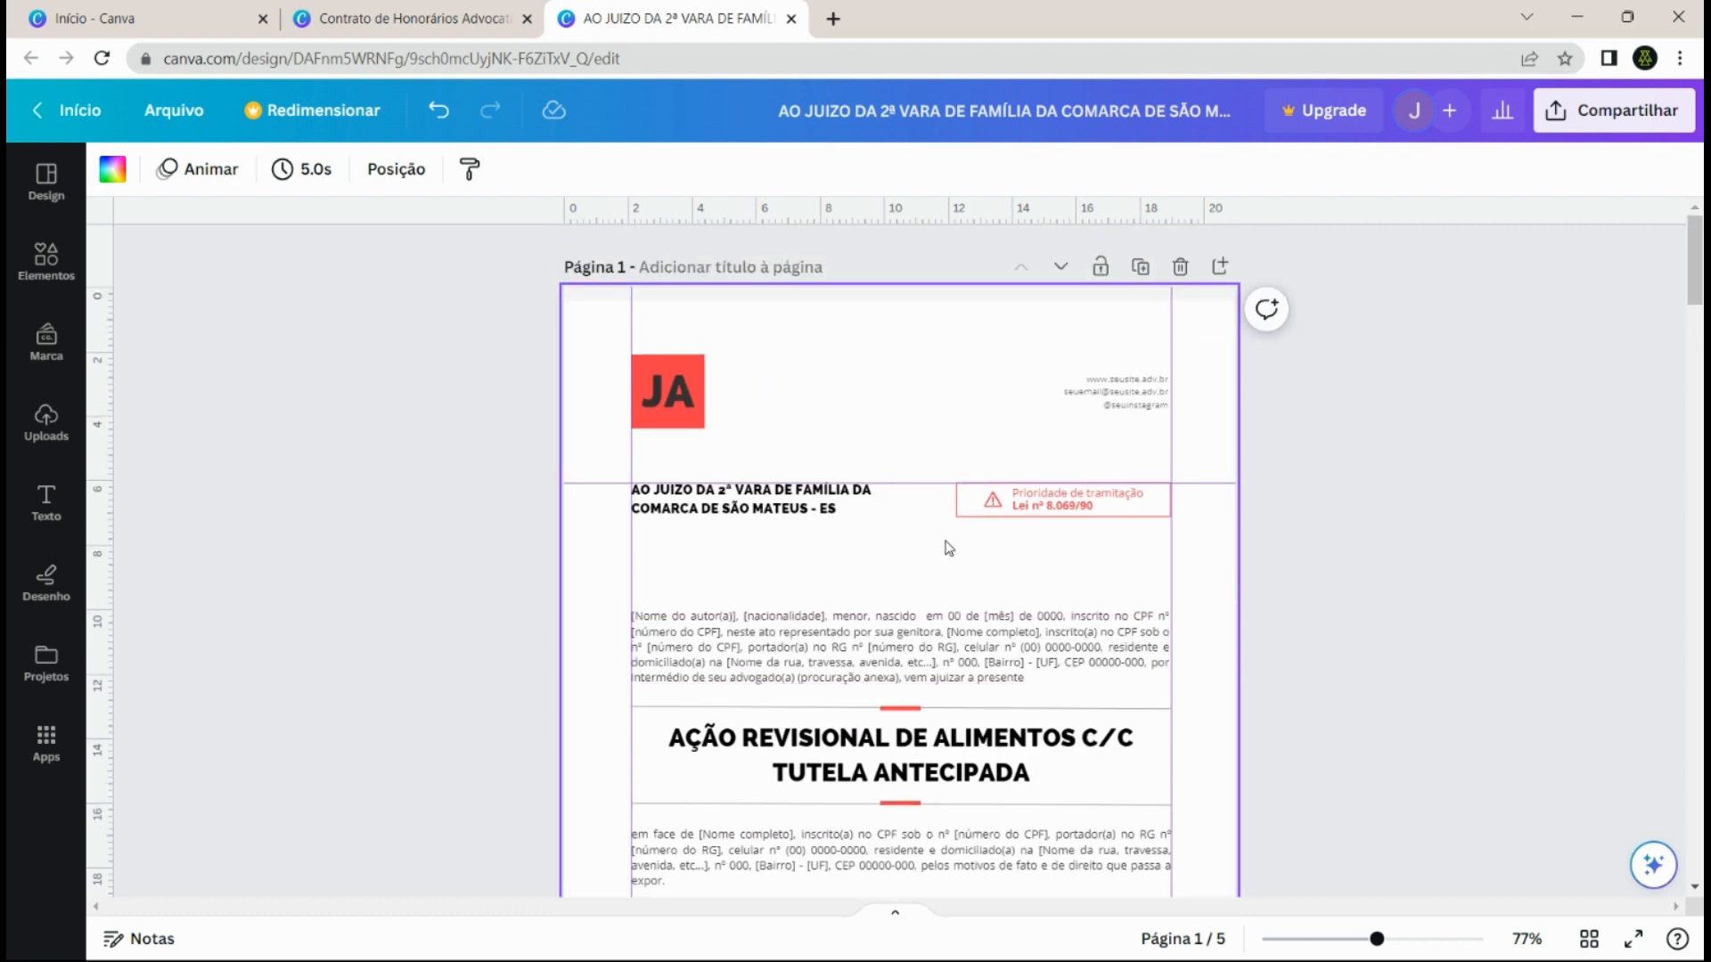
- Examine page 1's court heading, priority notice, petition title and preliminary sections at different zoom levels
{"action": "left_click_drag", "start_coordinate": [944, 538], "coordinate": [984, 543]}
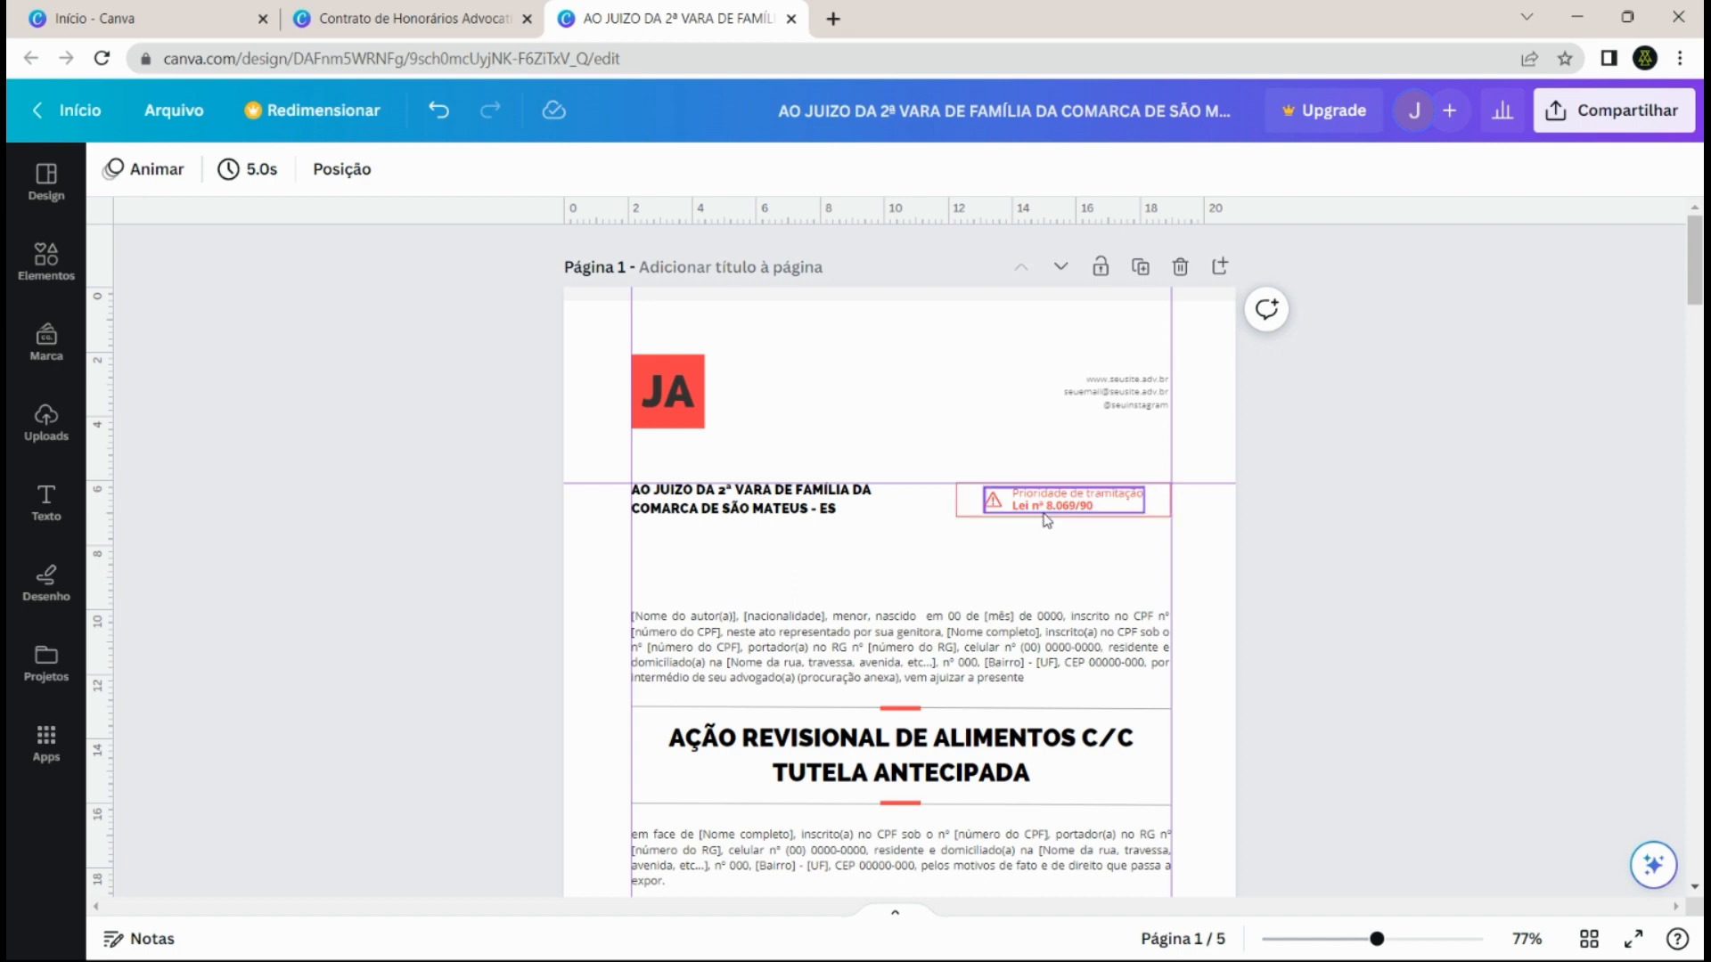
{"action": "left_click_drag", "start_coordinate": [1377, 940], "coordinate": [1399, 940]}
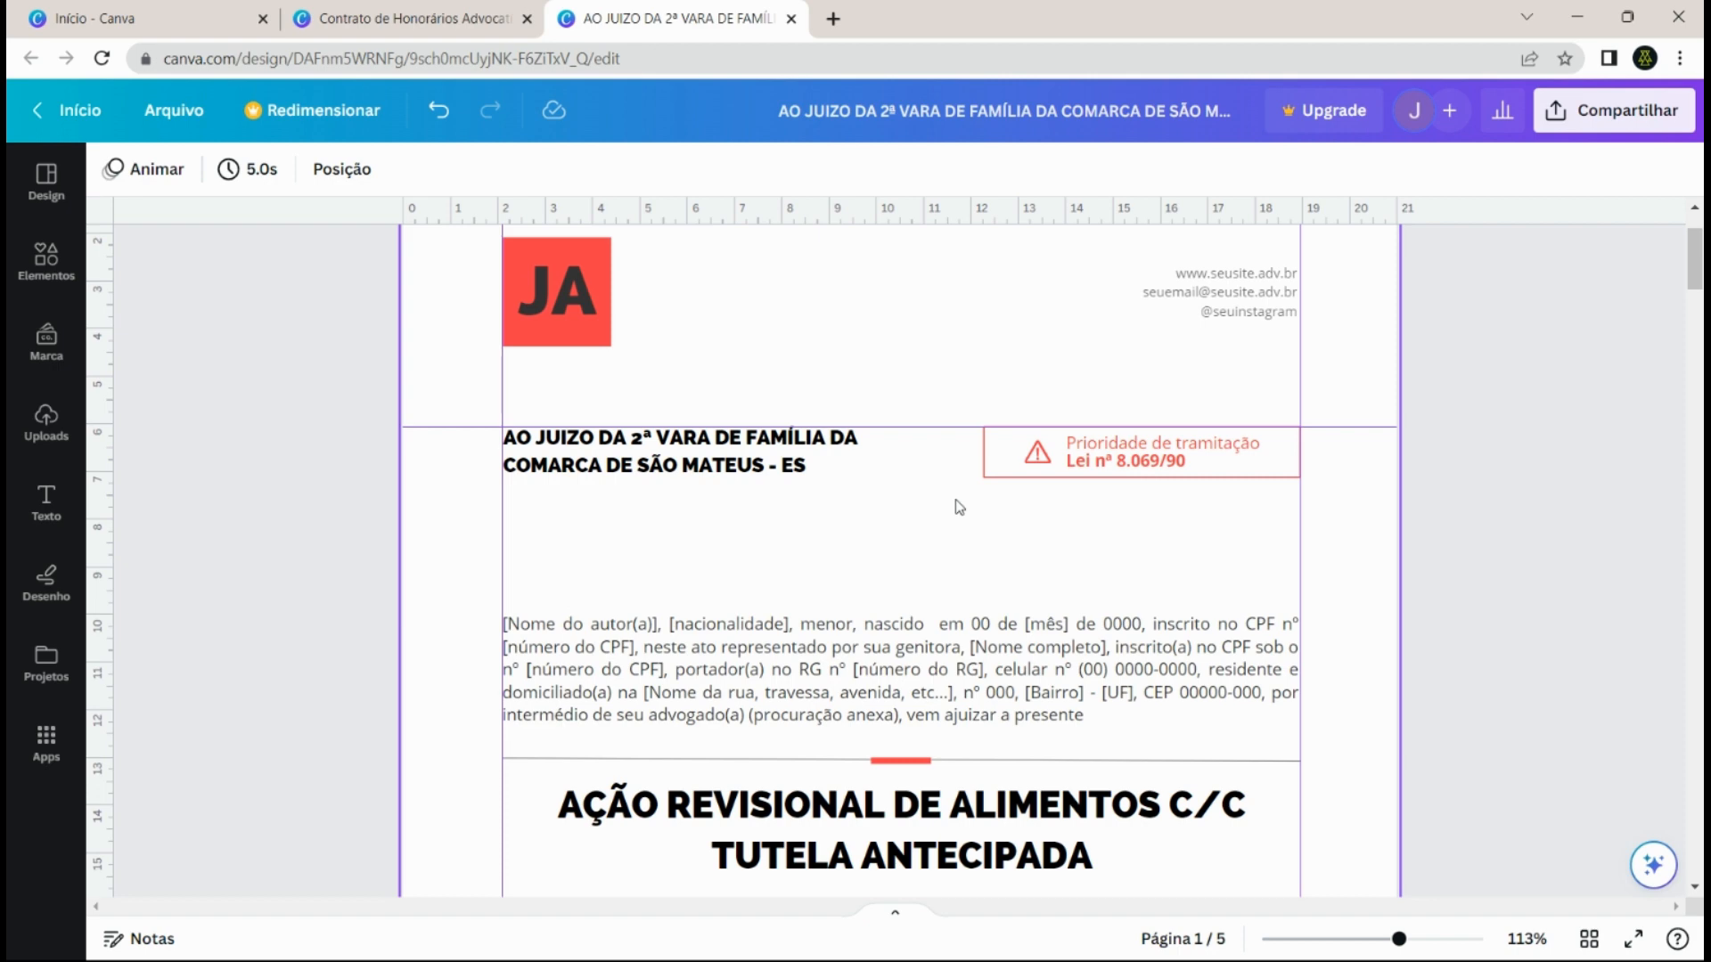
{"action": "left_click", "coordinate": [1034, 522]}
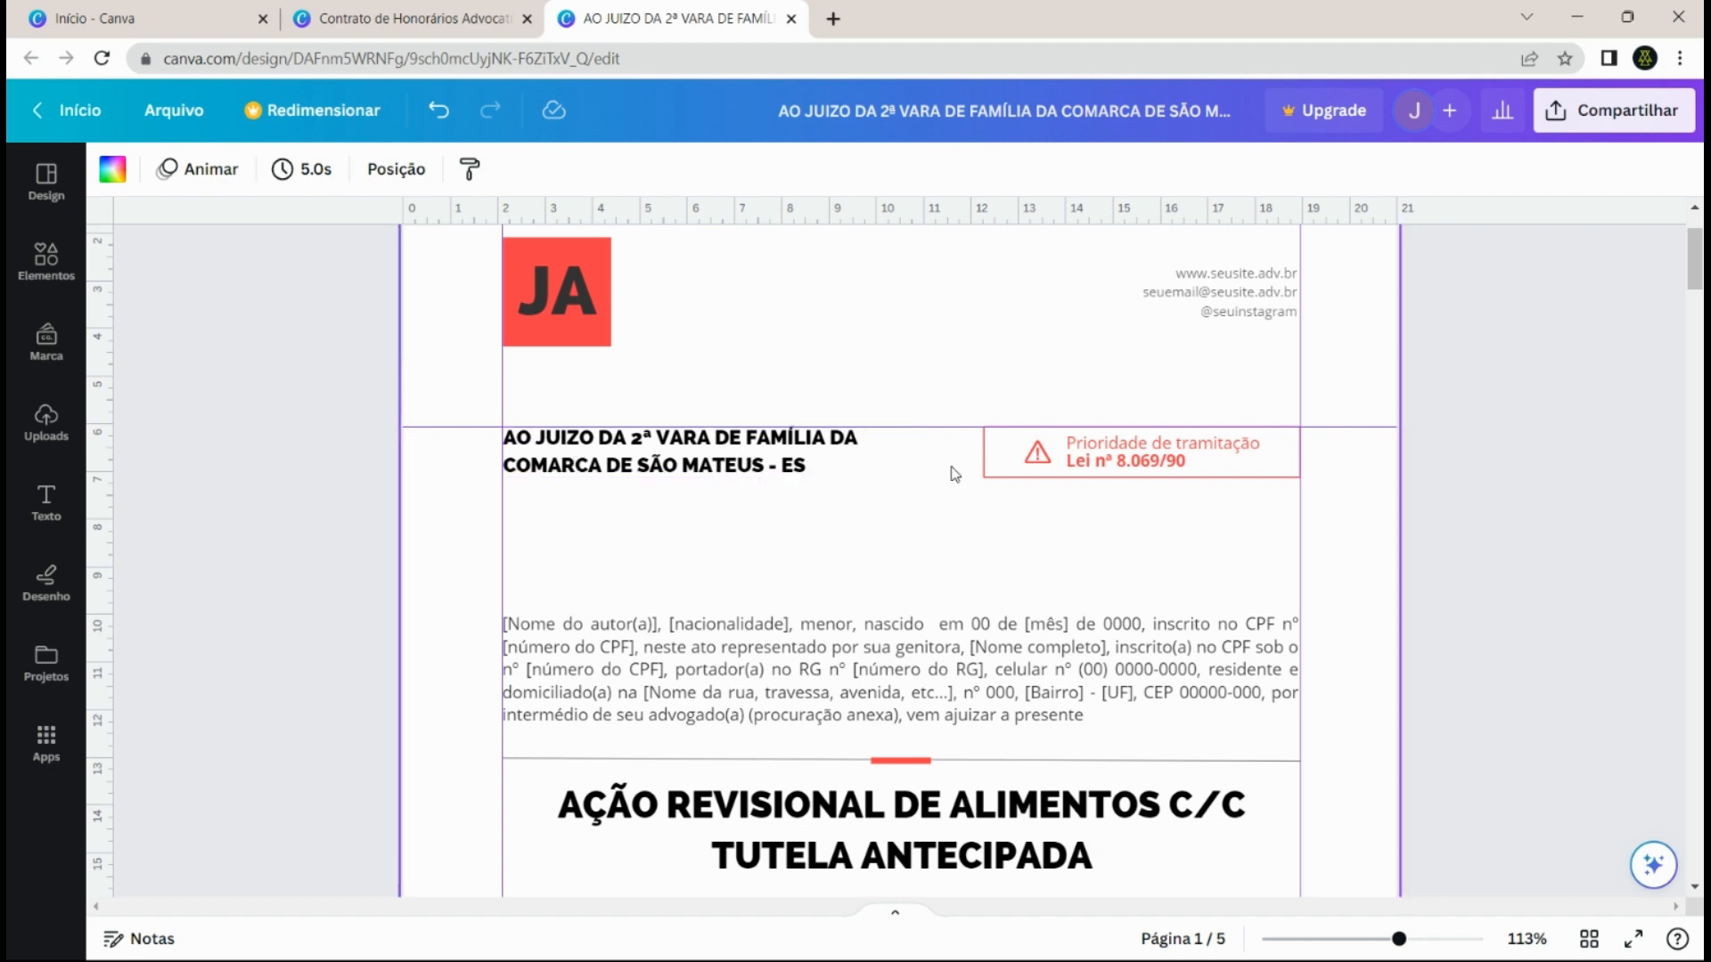
{"action": "scroll", "coordinate": [771, 359], "scroll_direction": "down", "scroll_amount": 3}
{"action": "scroll", "coordinate": [772, 359], "scroll_direction": "down", "scroll_amount": 2}
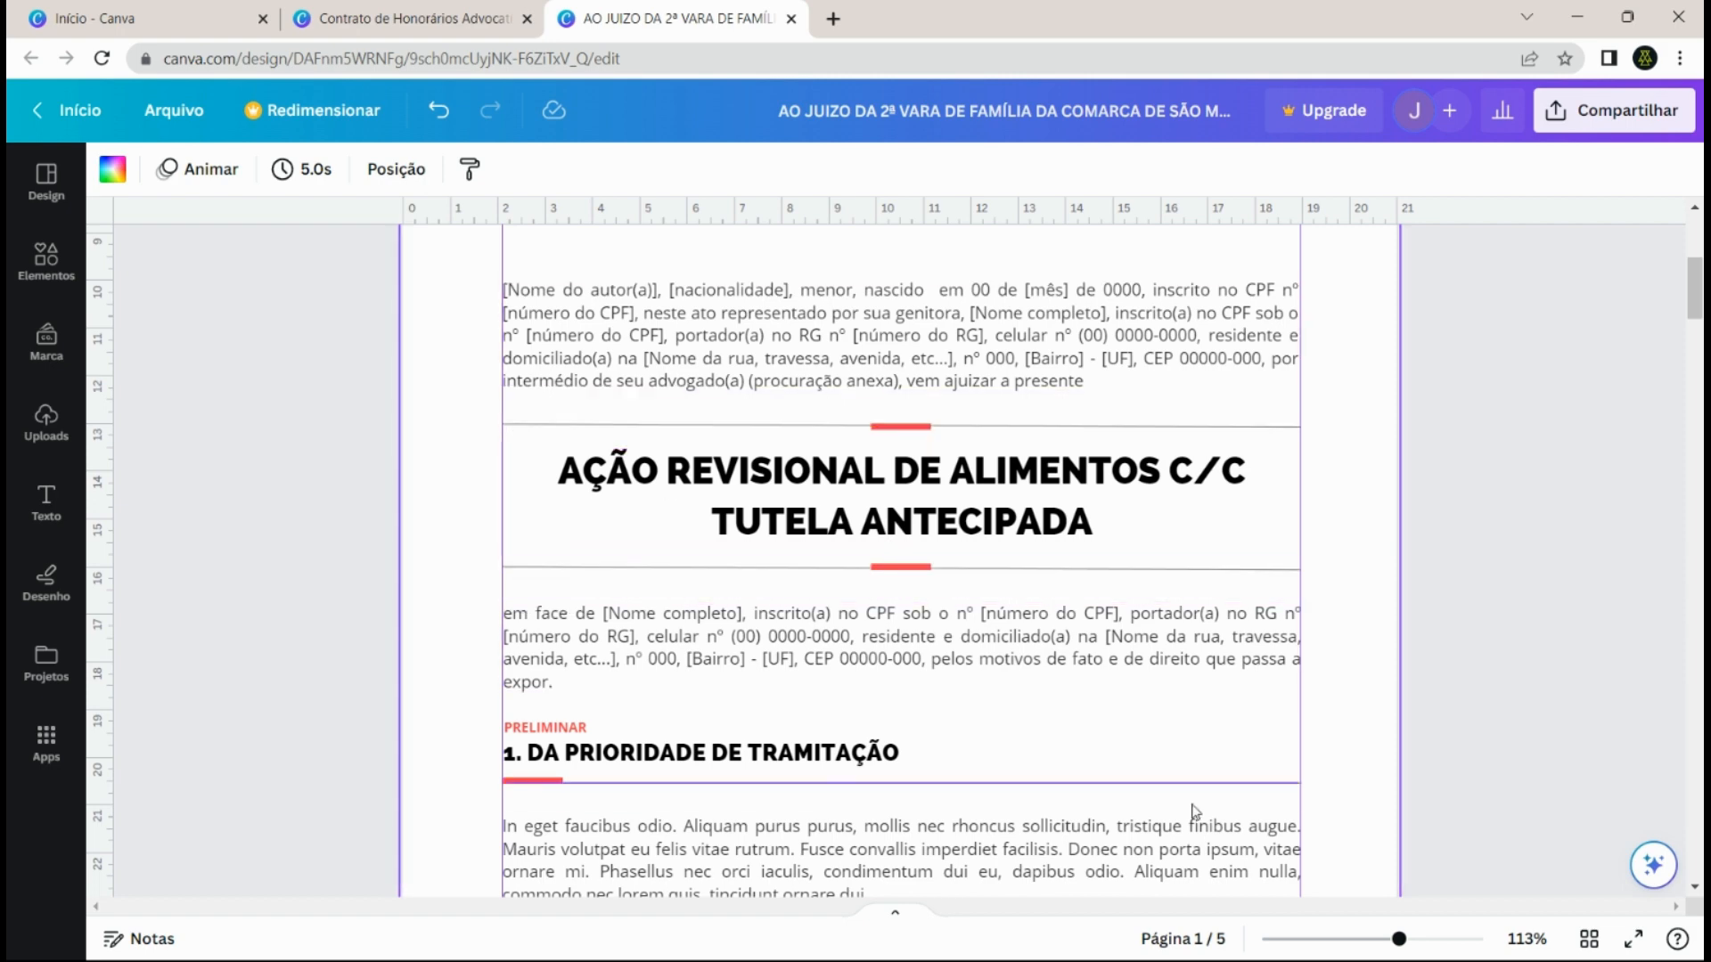
{"action": "left_click_drag", "start_coordinate": [1400, 939], "coordinate": [1361, 941]}
{"action": "scroll", "coordinate": [1241, 659], "scroll_direction": "down", "scroll_amount": 2}
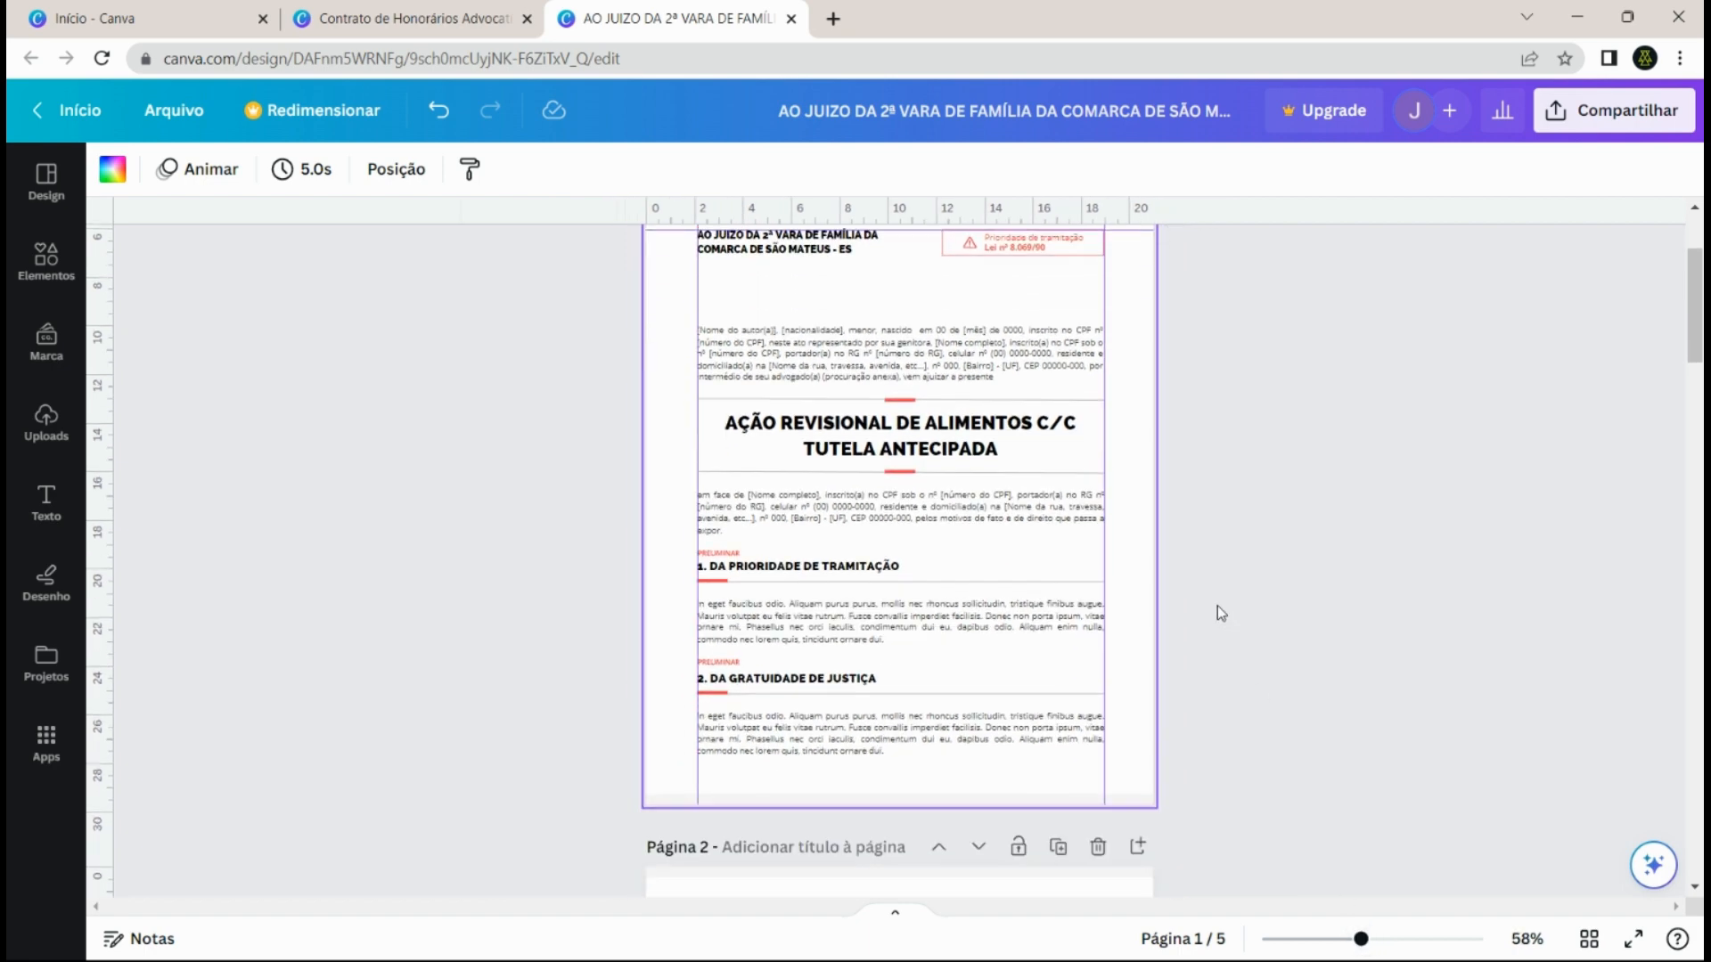
{"action": "scroll", "coordinate": [1217, 606], "scroll_direction": "up", "scroll_amount": 2}
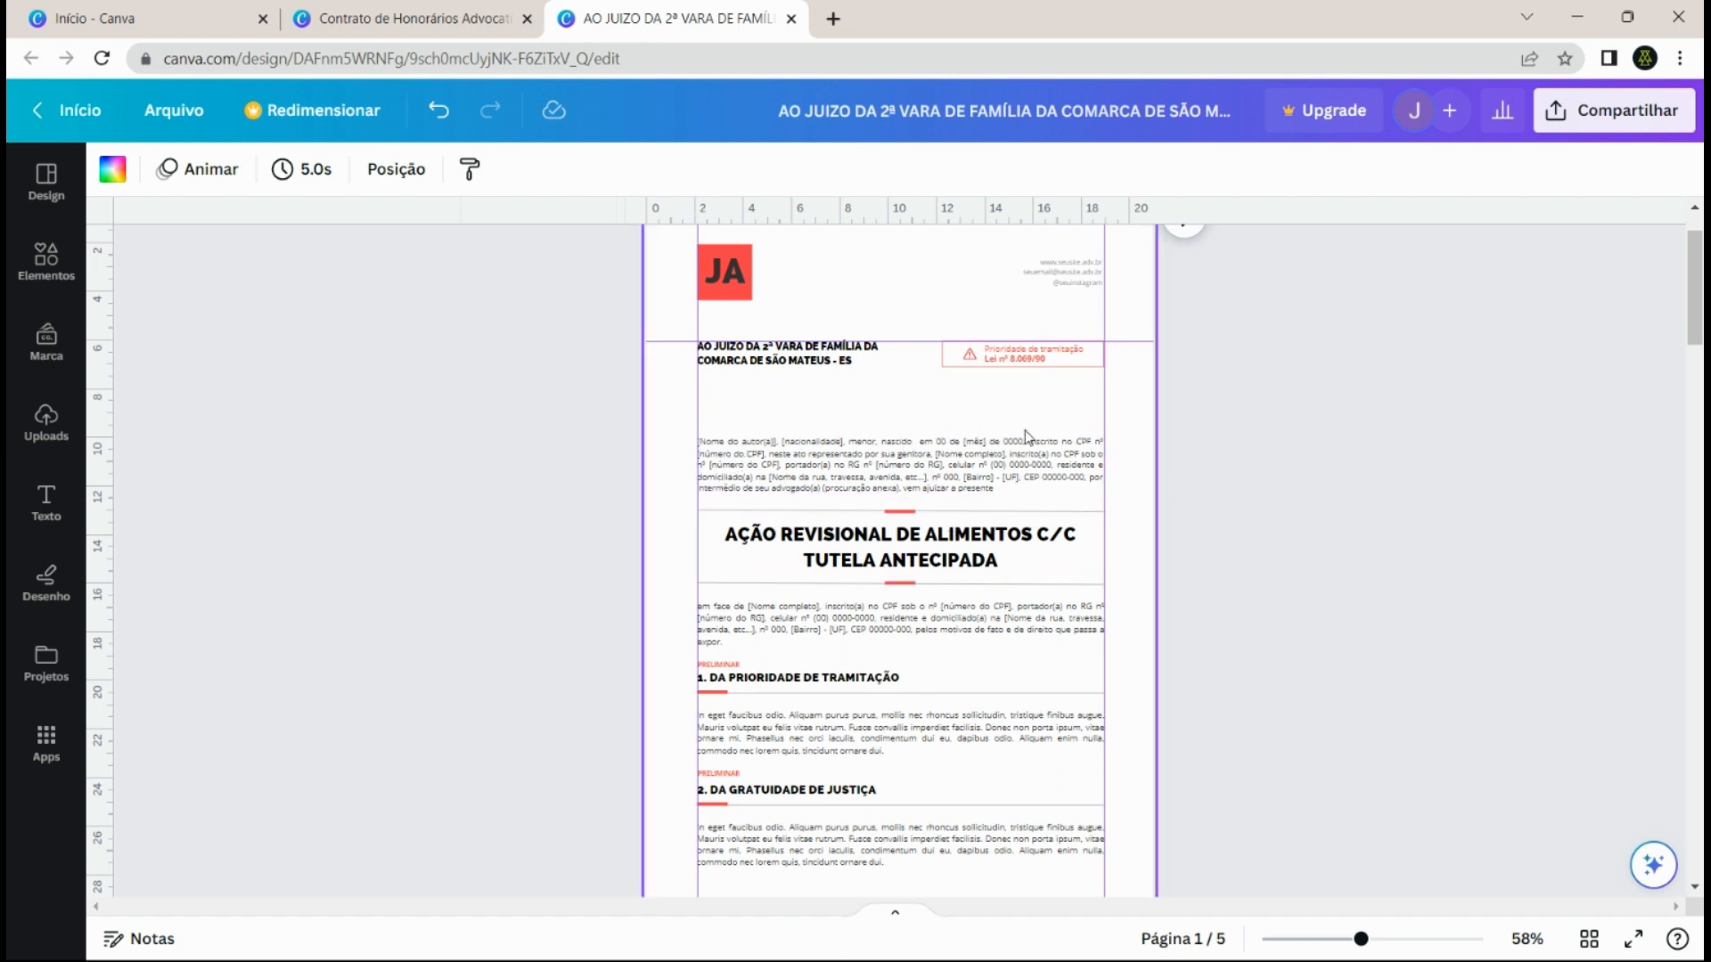
{"action": "left_click_drag", "start_coordinate": [1365, 943], "coordinate": [1403, 941]}
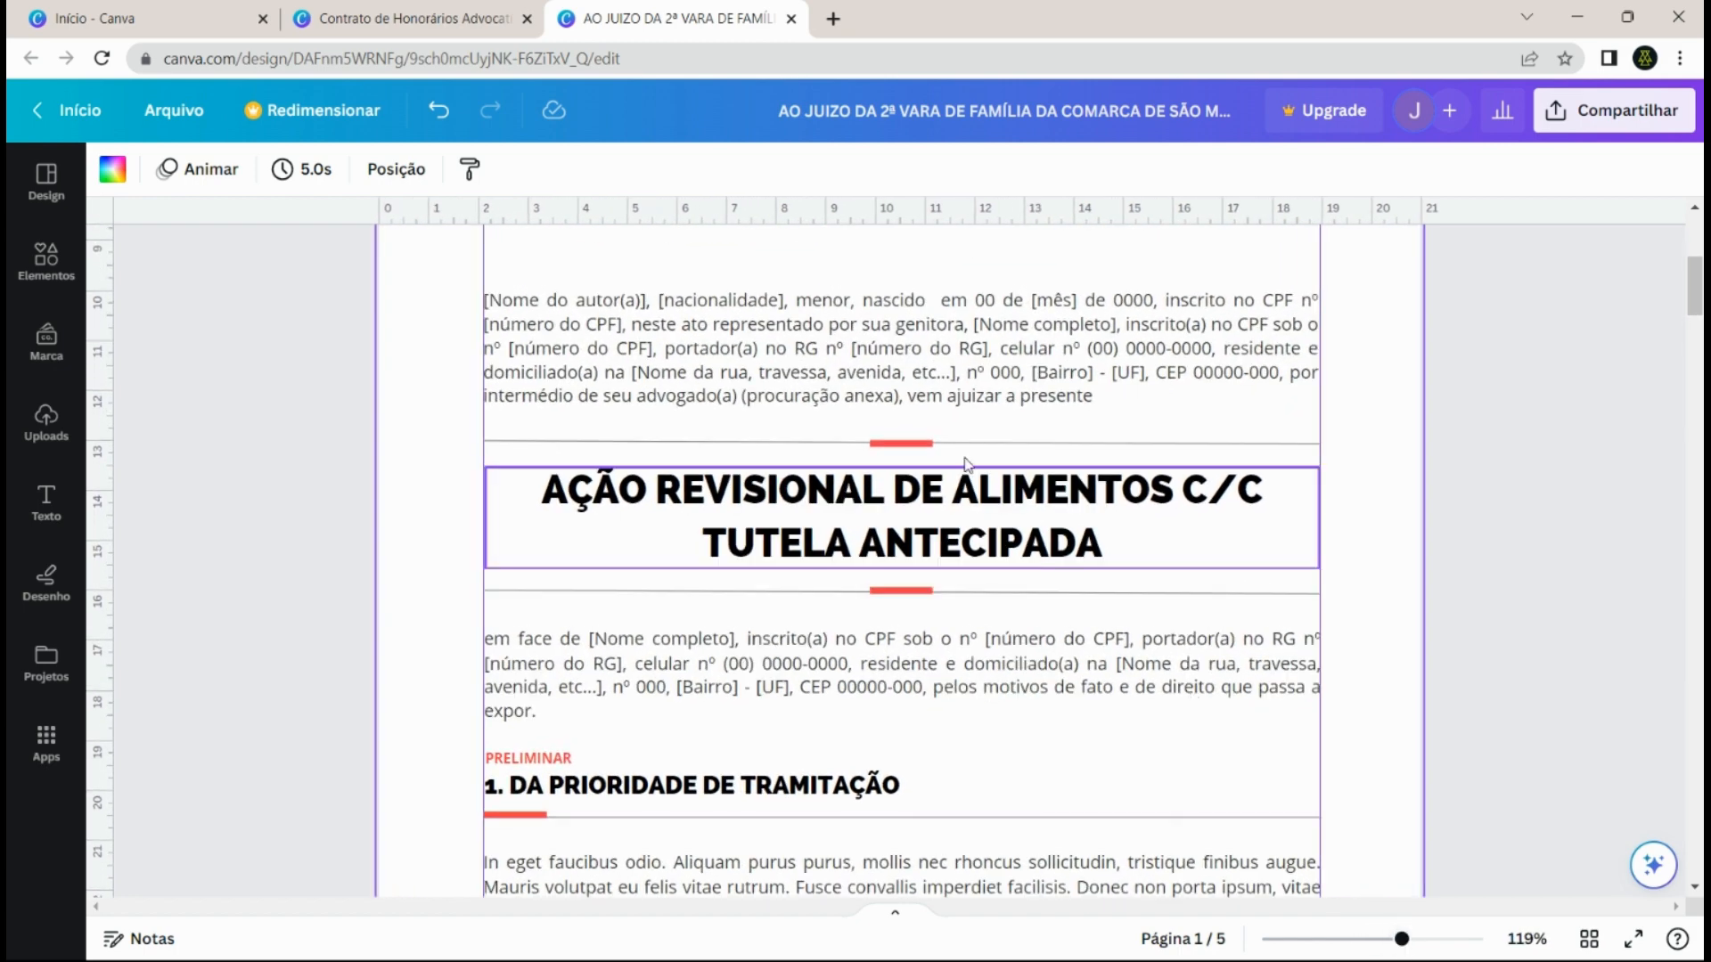
{"action": "scroll", "coordinate": [762, 509], "scroll_direction": "down", "scroll_amount": 3}
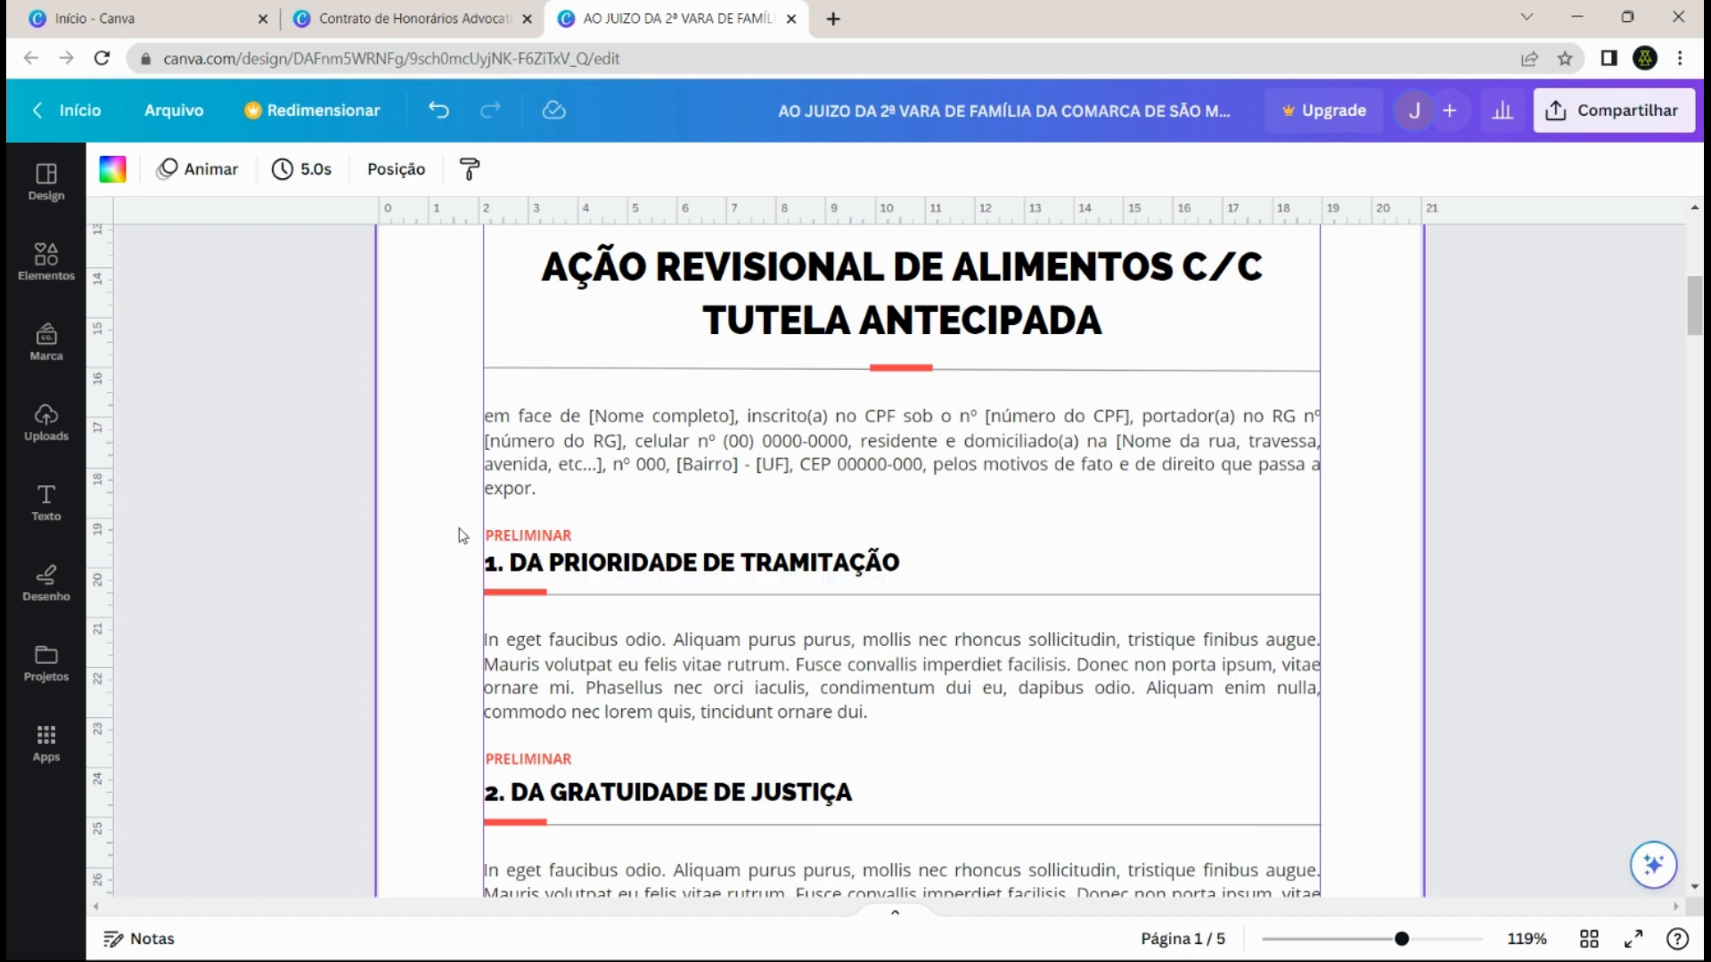
- Move the PRELIMINAR label above section 2 slightly down so its gap to the heading matches that of section 1
{"action": "left_click_drag", "start_coordinate": [450, 526], "coordinate": [522, 541]}
{"action": "left_click", "coordinate": [530, 546]}
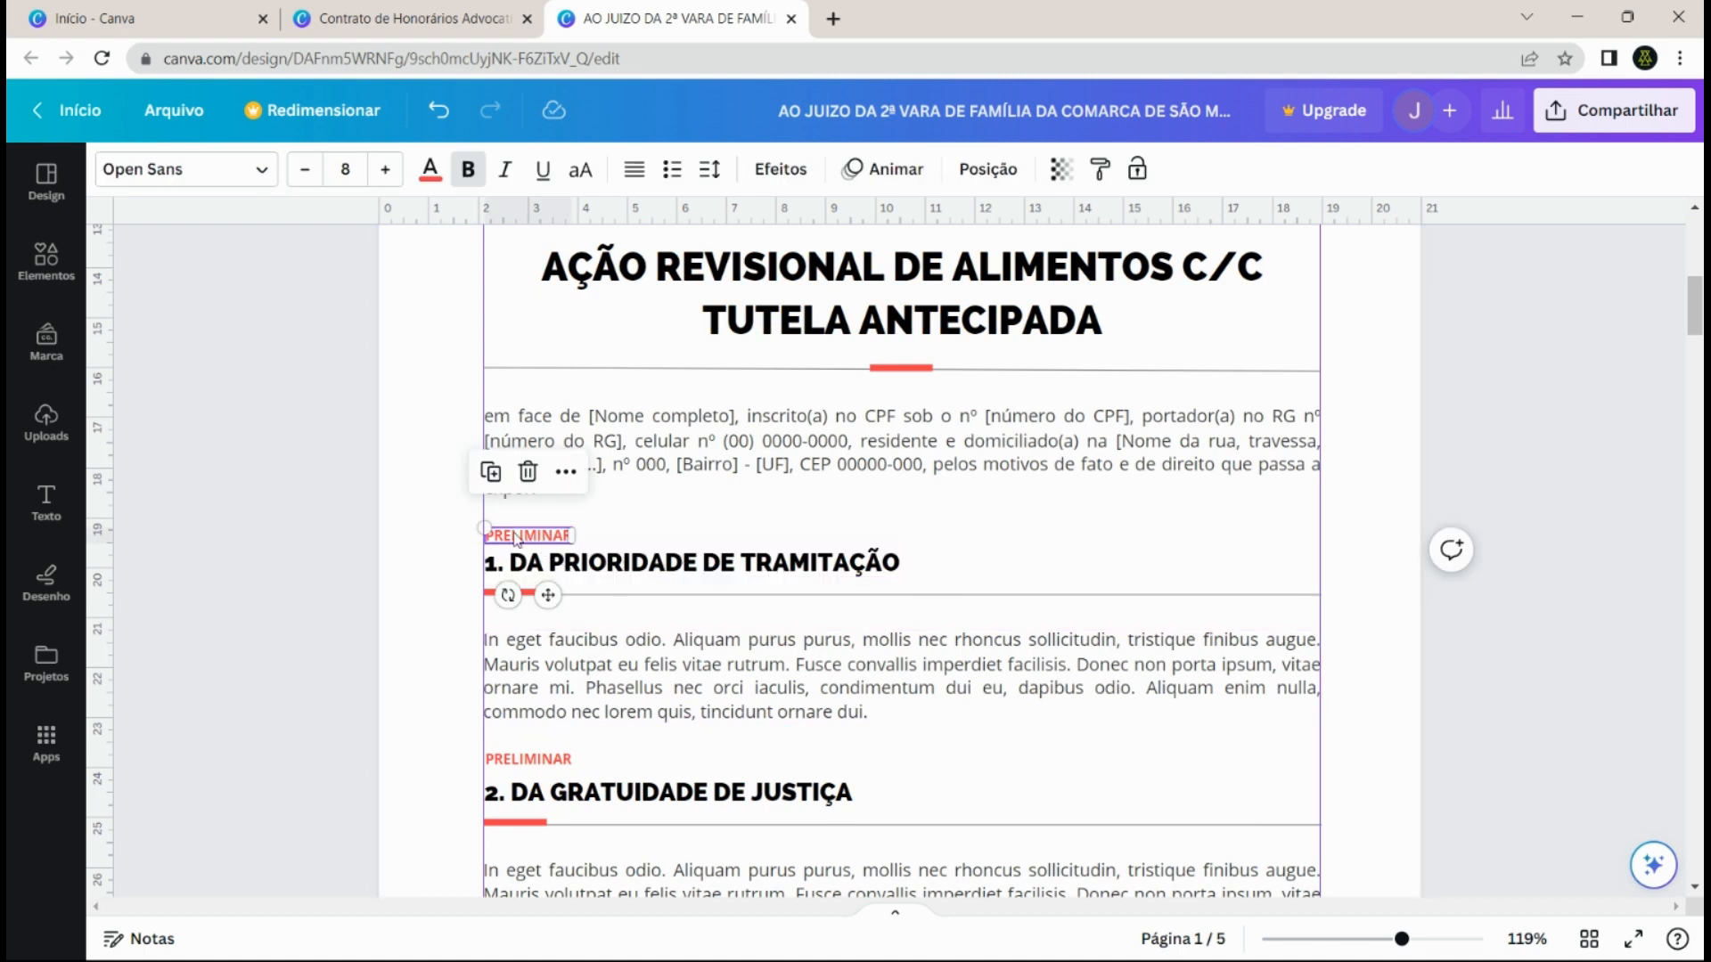
{"action": "left_click", "coordinate": [526, 767]}
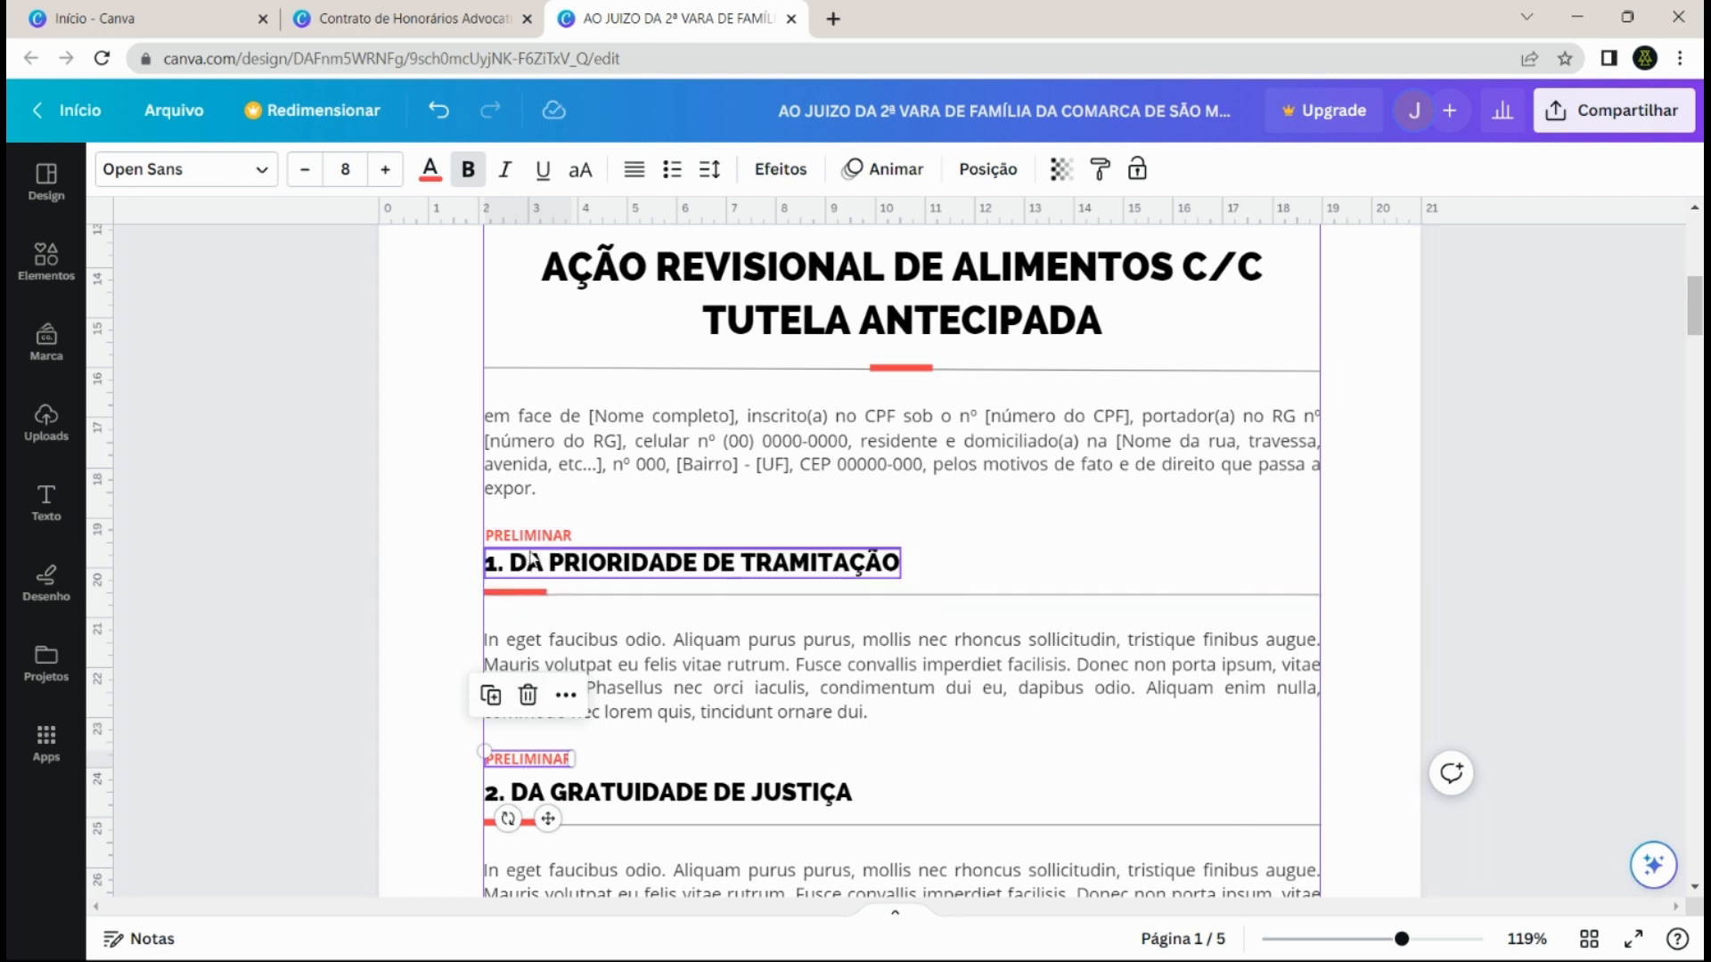
{"action": "left_click", "coordinate": [552, 539]}
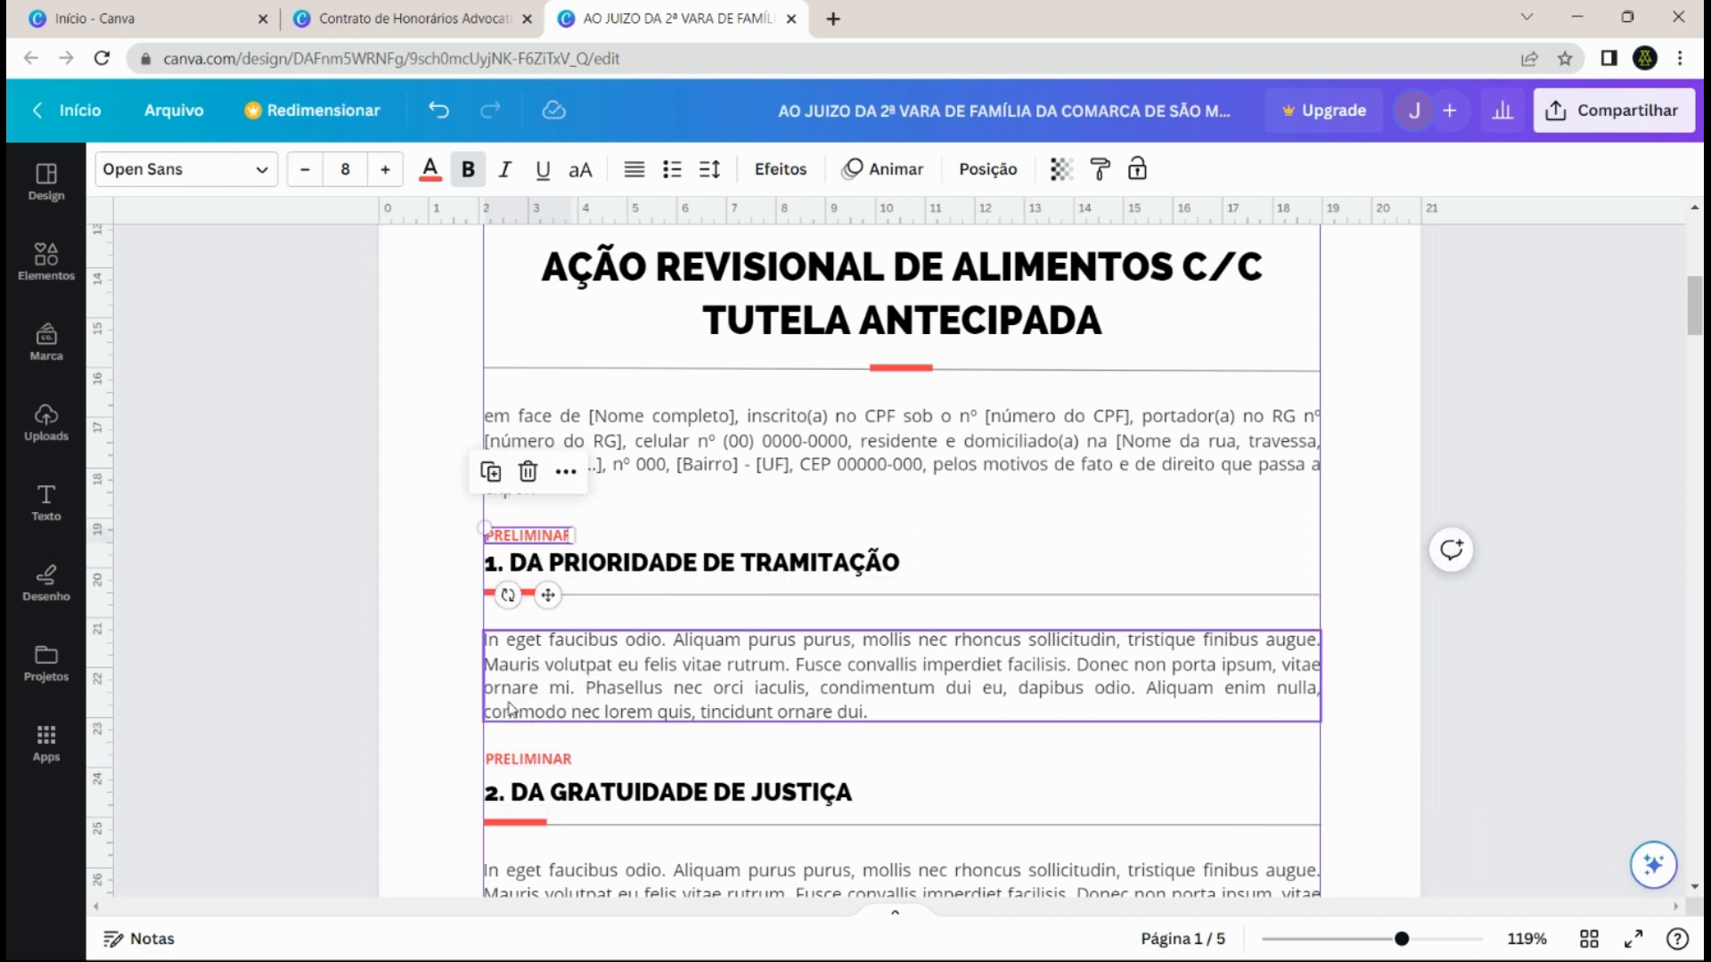
{"action": "left_click", "coordinate": [423, 690]}
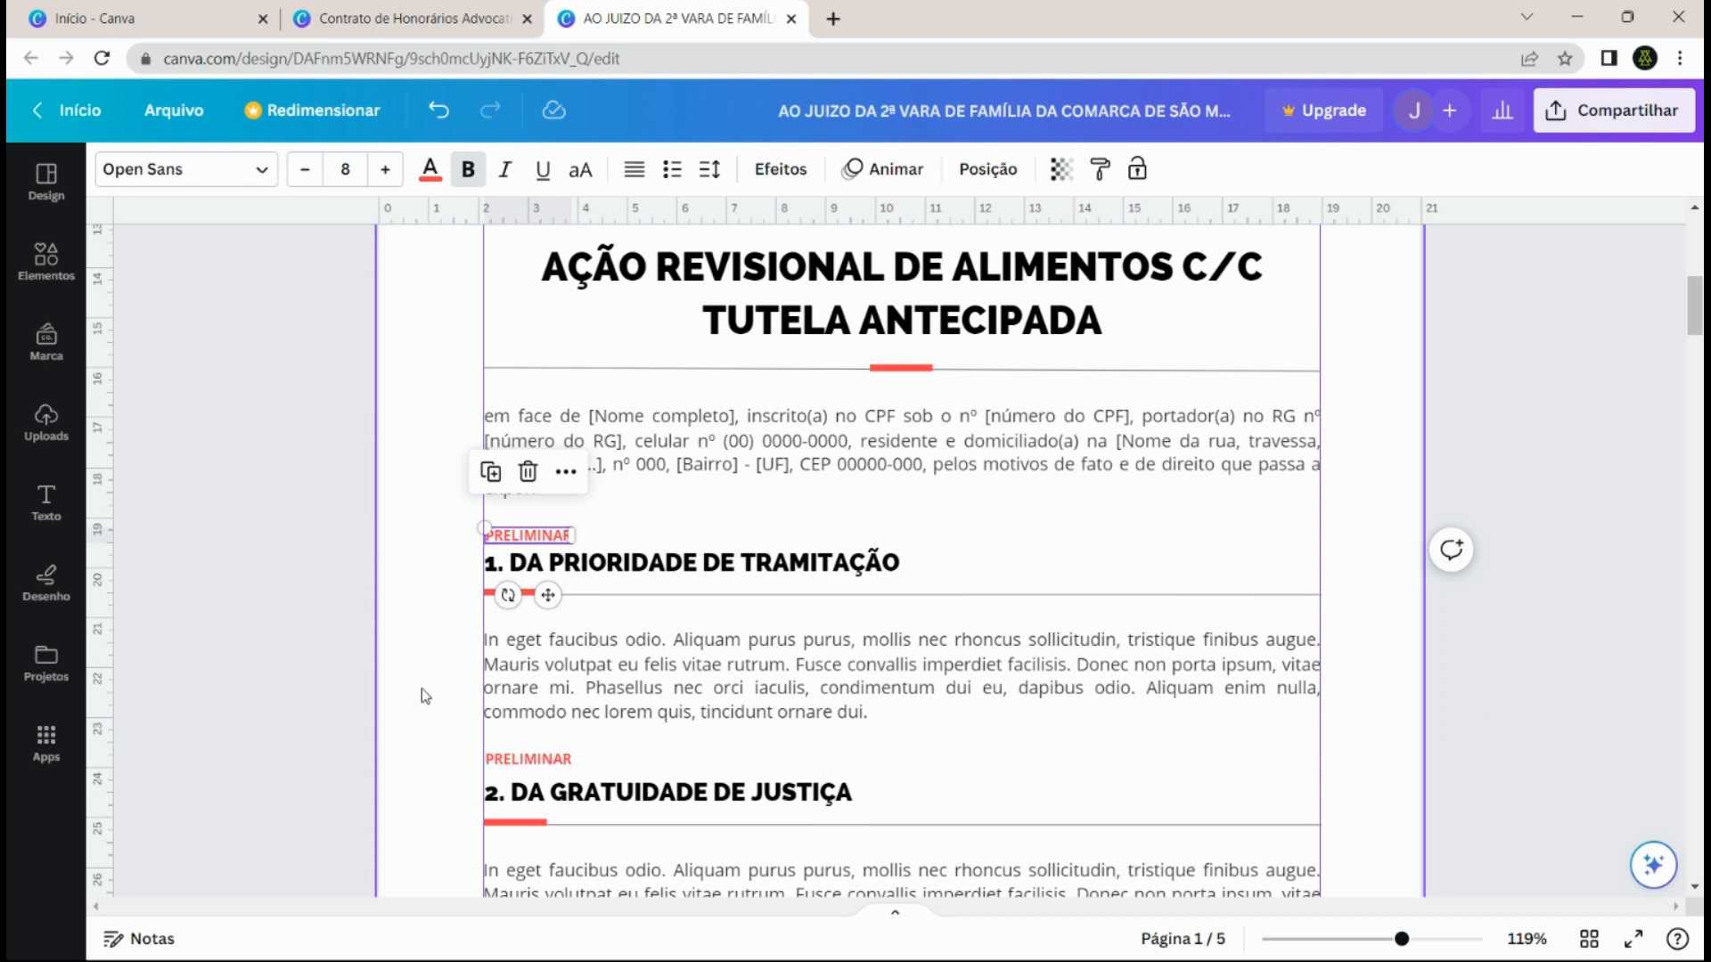
{"action": "left_click", "coordinate": [531, 765]}
{"action": "left_click_drag", "start_coordinate": [532, 765], "coordinate": [531, 770]}
{"action": "left_click", "coordinate": [404, 611]}
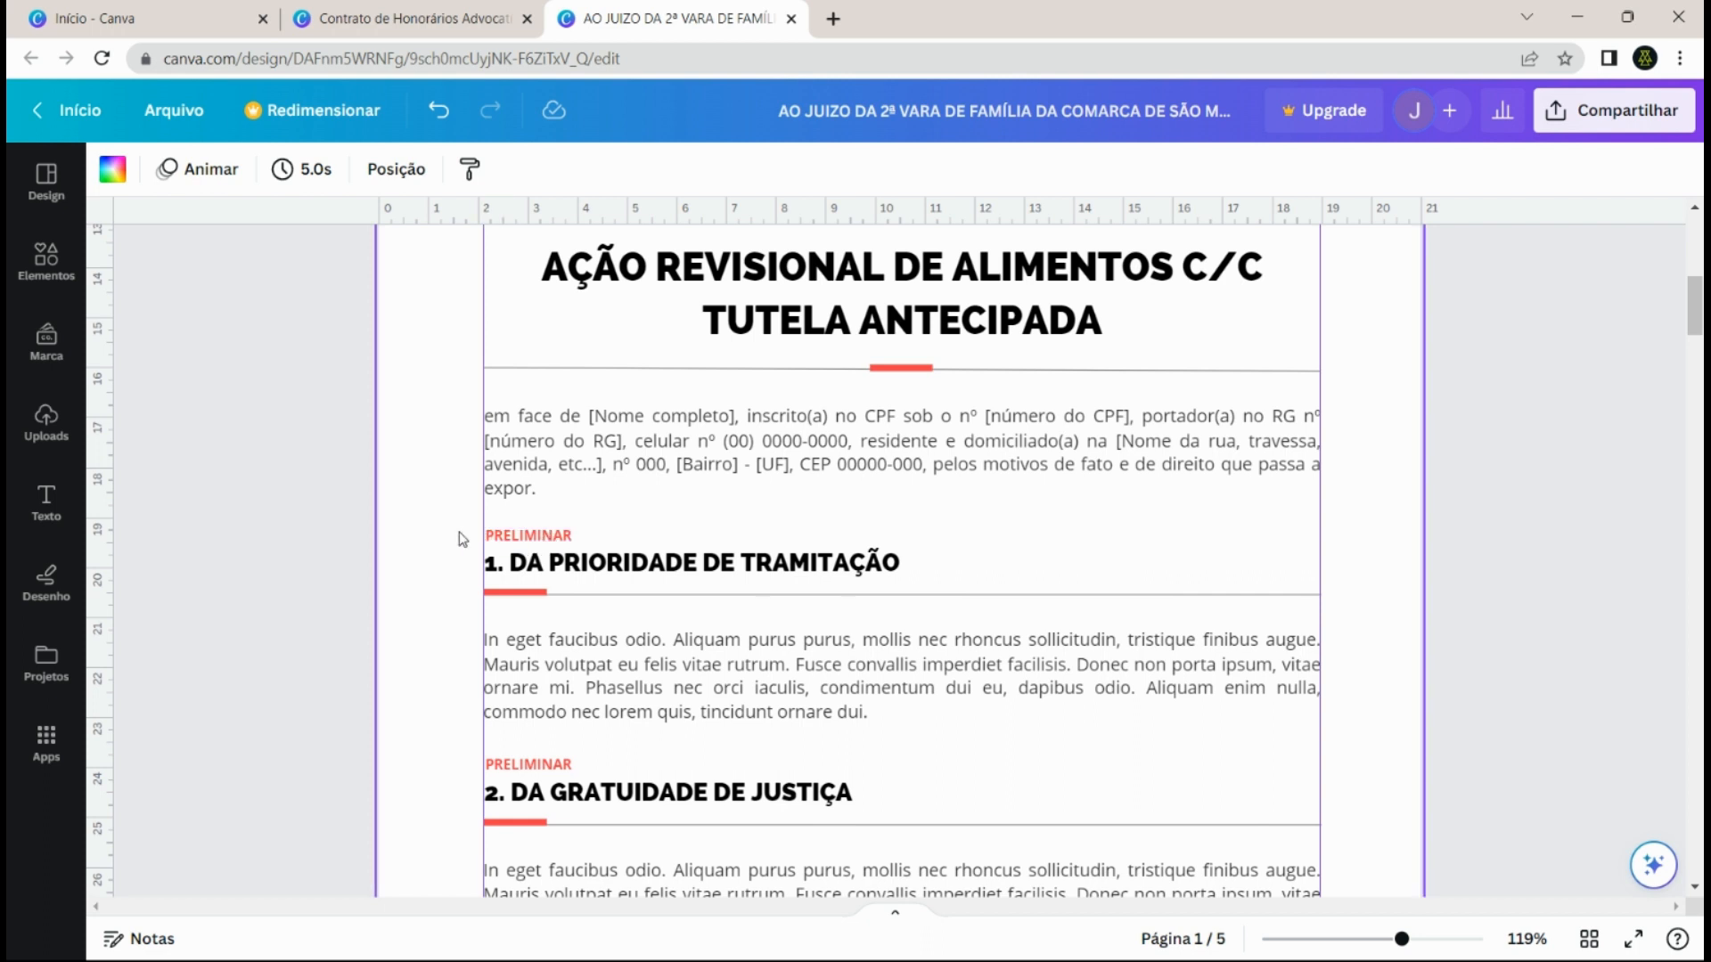
- Look over the preliminary sections on page 1 and the dated timeline under 3. DOS FATOS on page 2
{"action": "scroll", "coordinate": [458, 531], "scroll_direction": "up", "scroll_amount": 1}
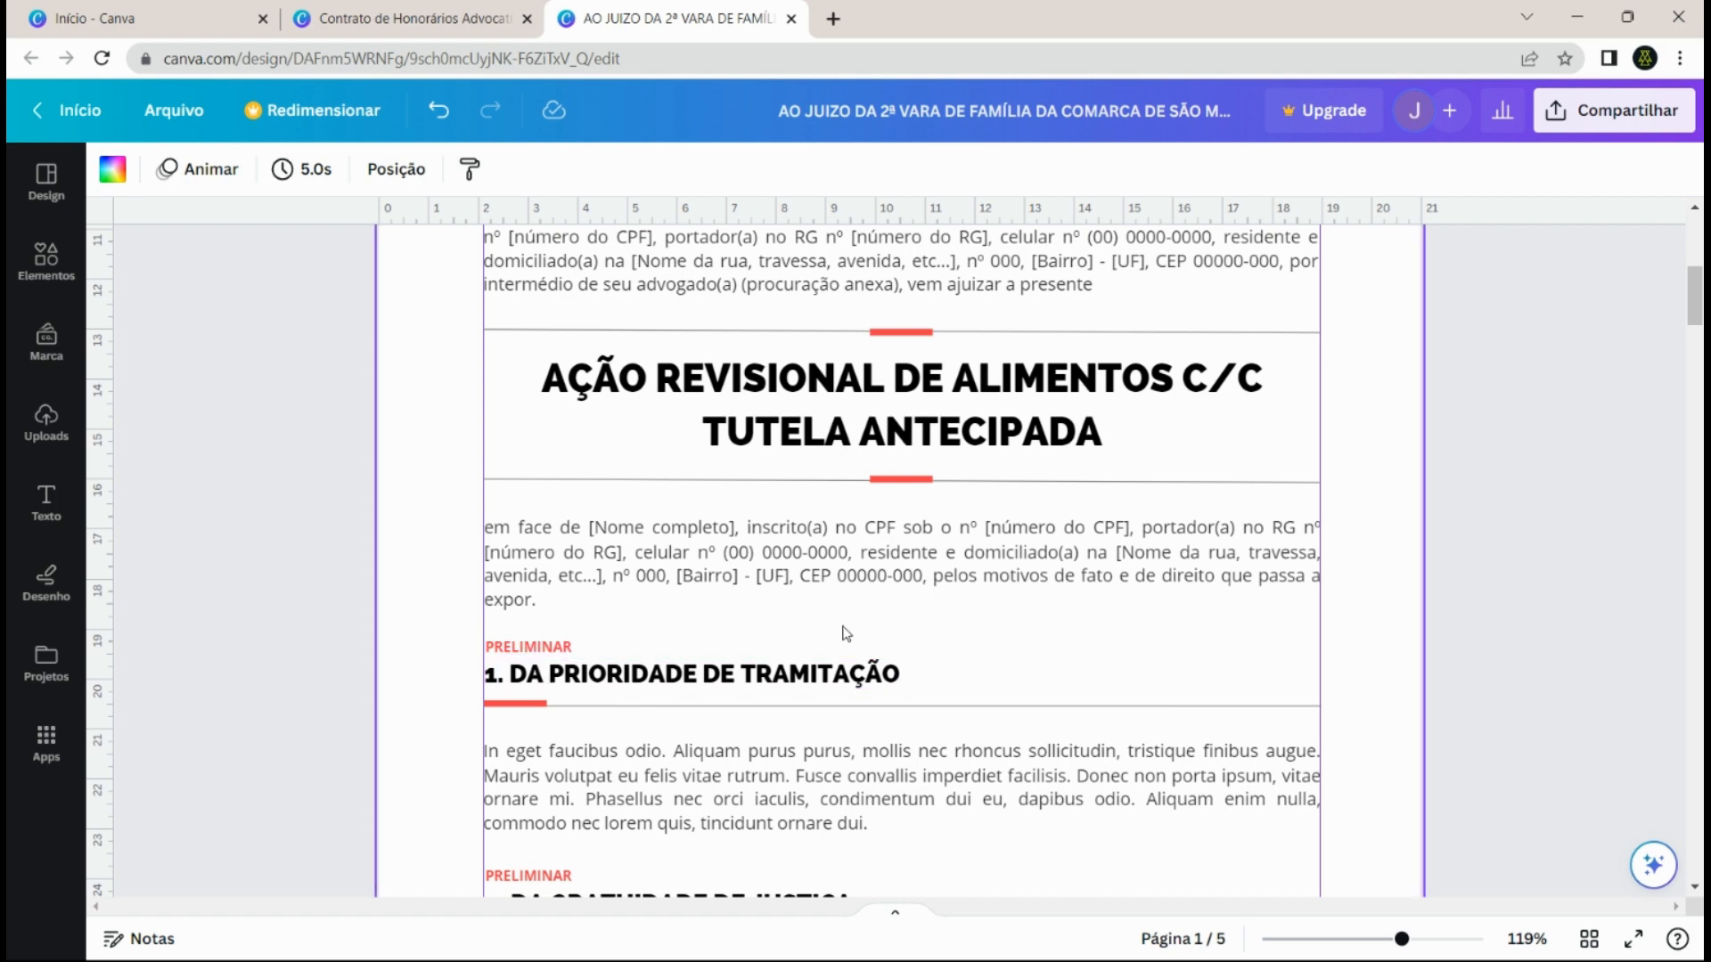
{"action": "scroll", "coordinate": [522, 651], "scroll_direction": "down", "scroll_amount": 2}
{"action": "scroll", "coordinate": [575, 478], "scroll_direction": "down", "scroll_amount": 4}
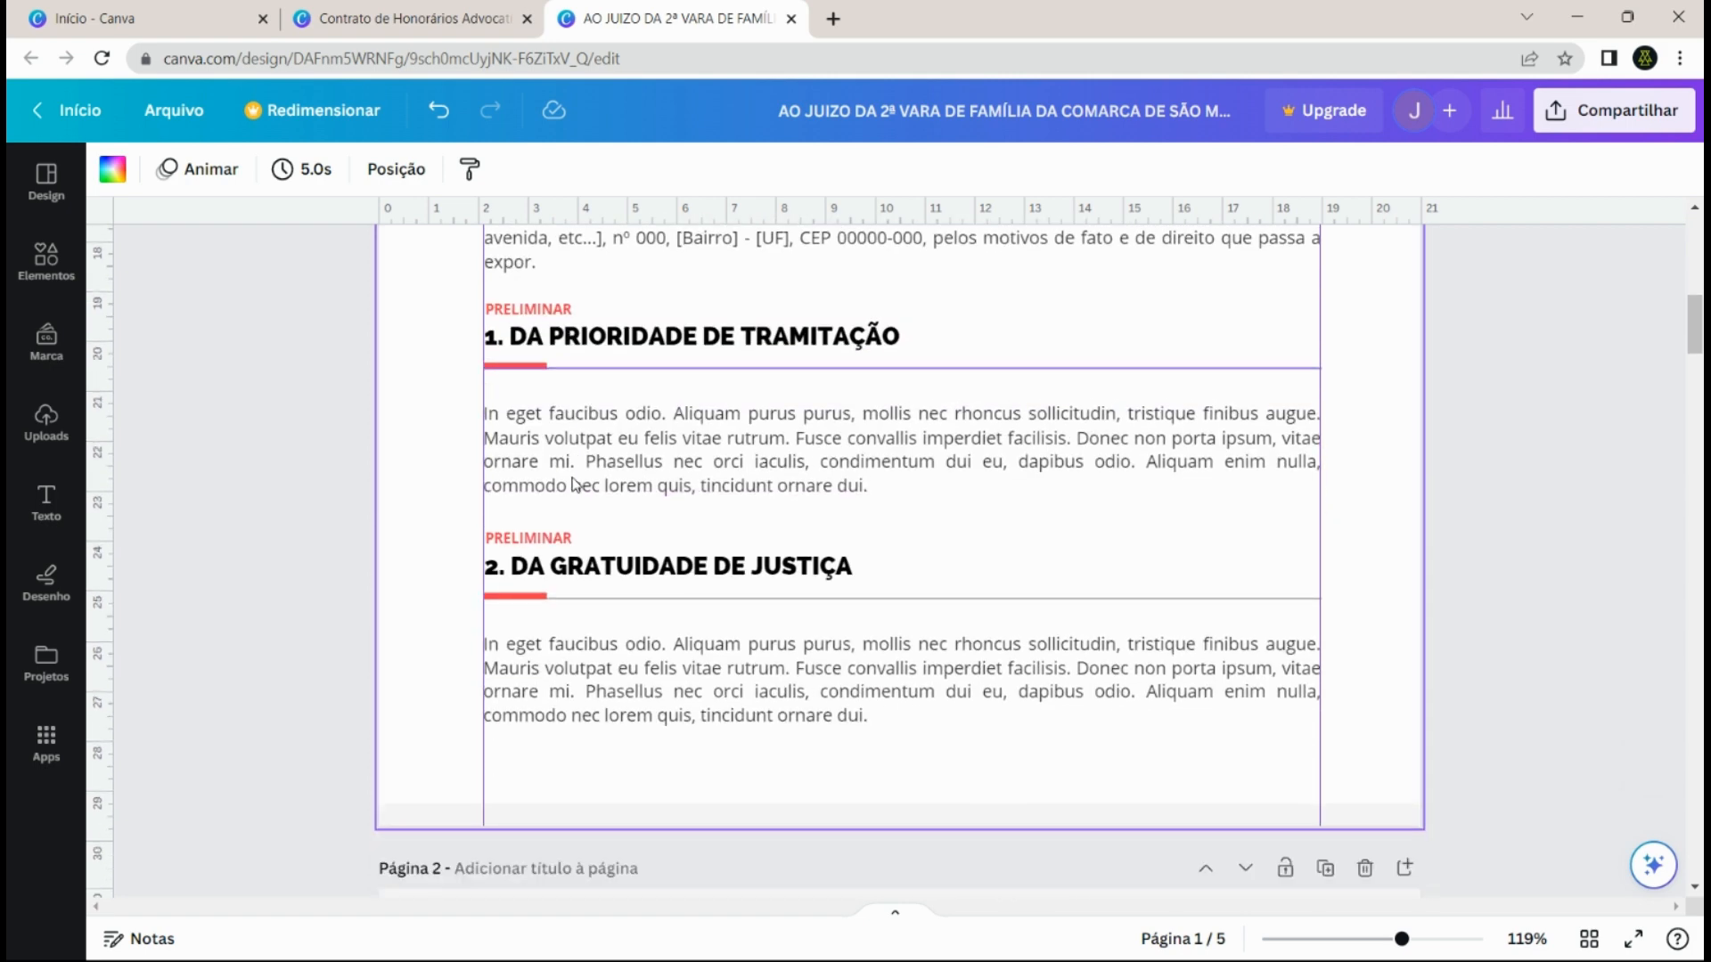
{"action": "scroll", "coordinate": [562, 405], "scroll_direction": "down", "scroll_amount": 3}
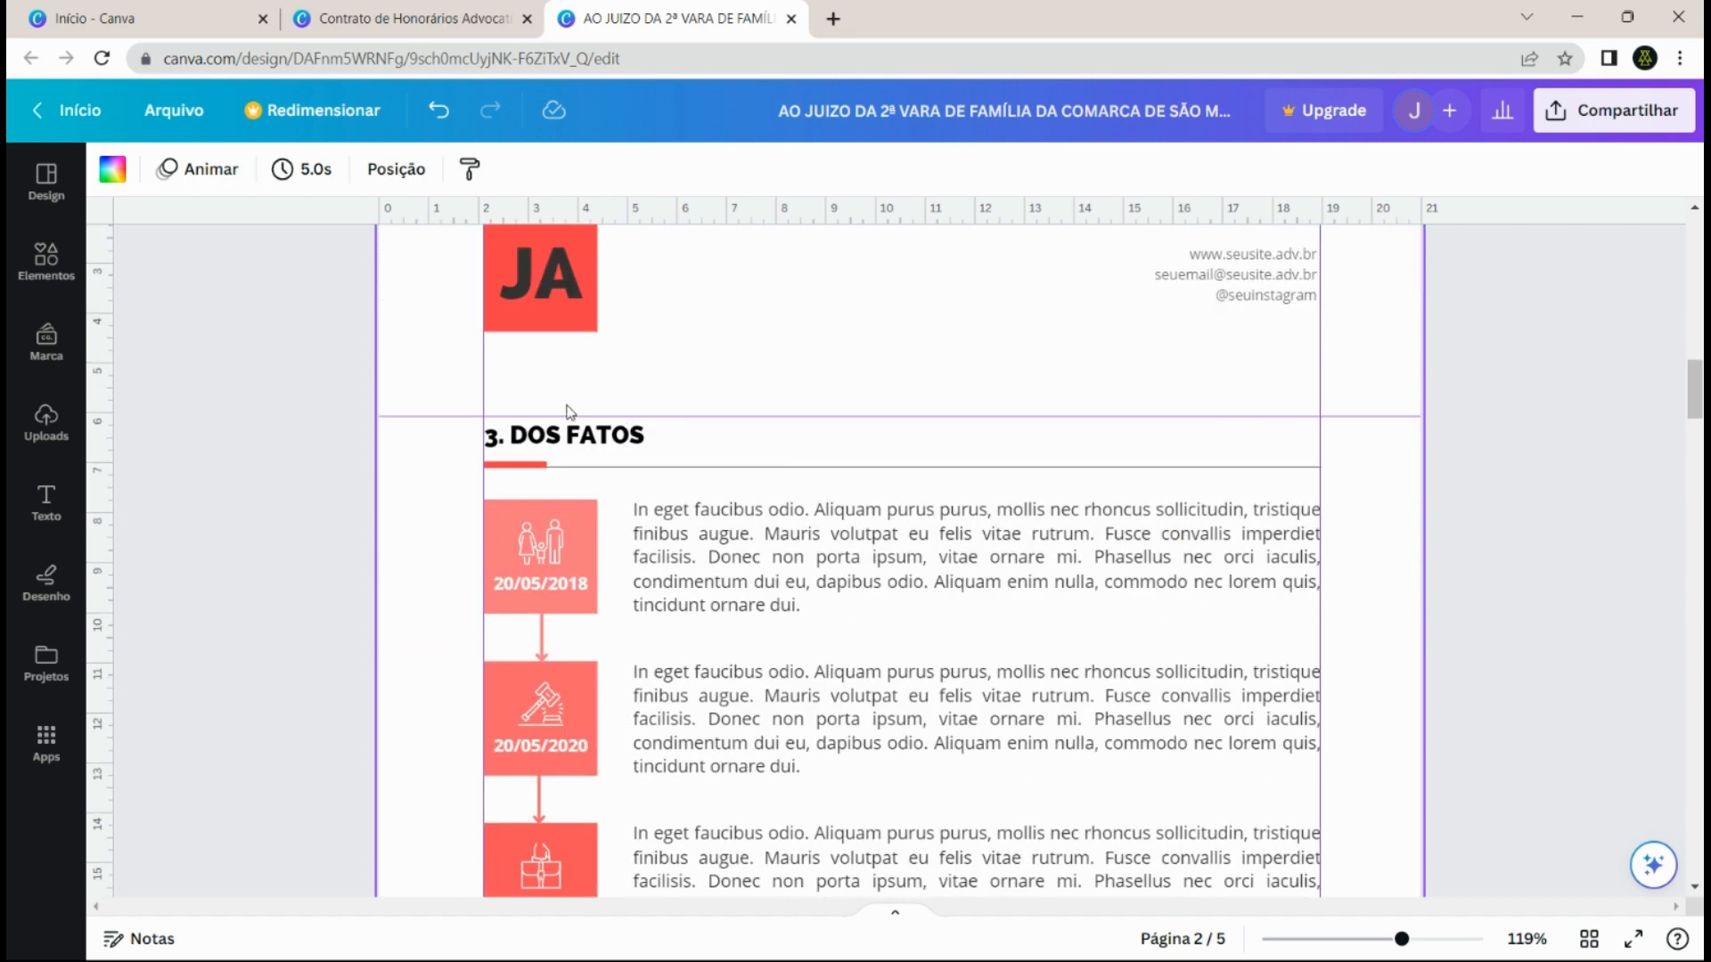
{"action": "left_click_drag", "start_coordinate": [1402, 943], "coordinate": [1384, 941]}
{"action": "scroll", "coordinate": [1146, 661], "scroll_direction": "down", "scroll_amount": 2}
{"action": "scroll", "coordinate": [1147, 661], "scroll_direction": "down", "scroll_amount": 2}
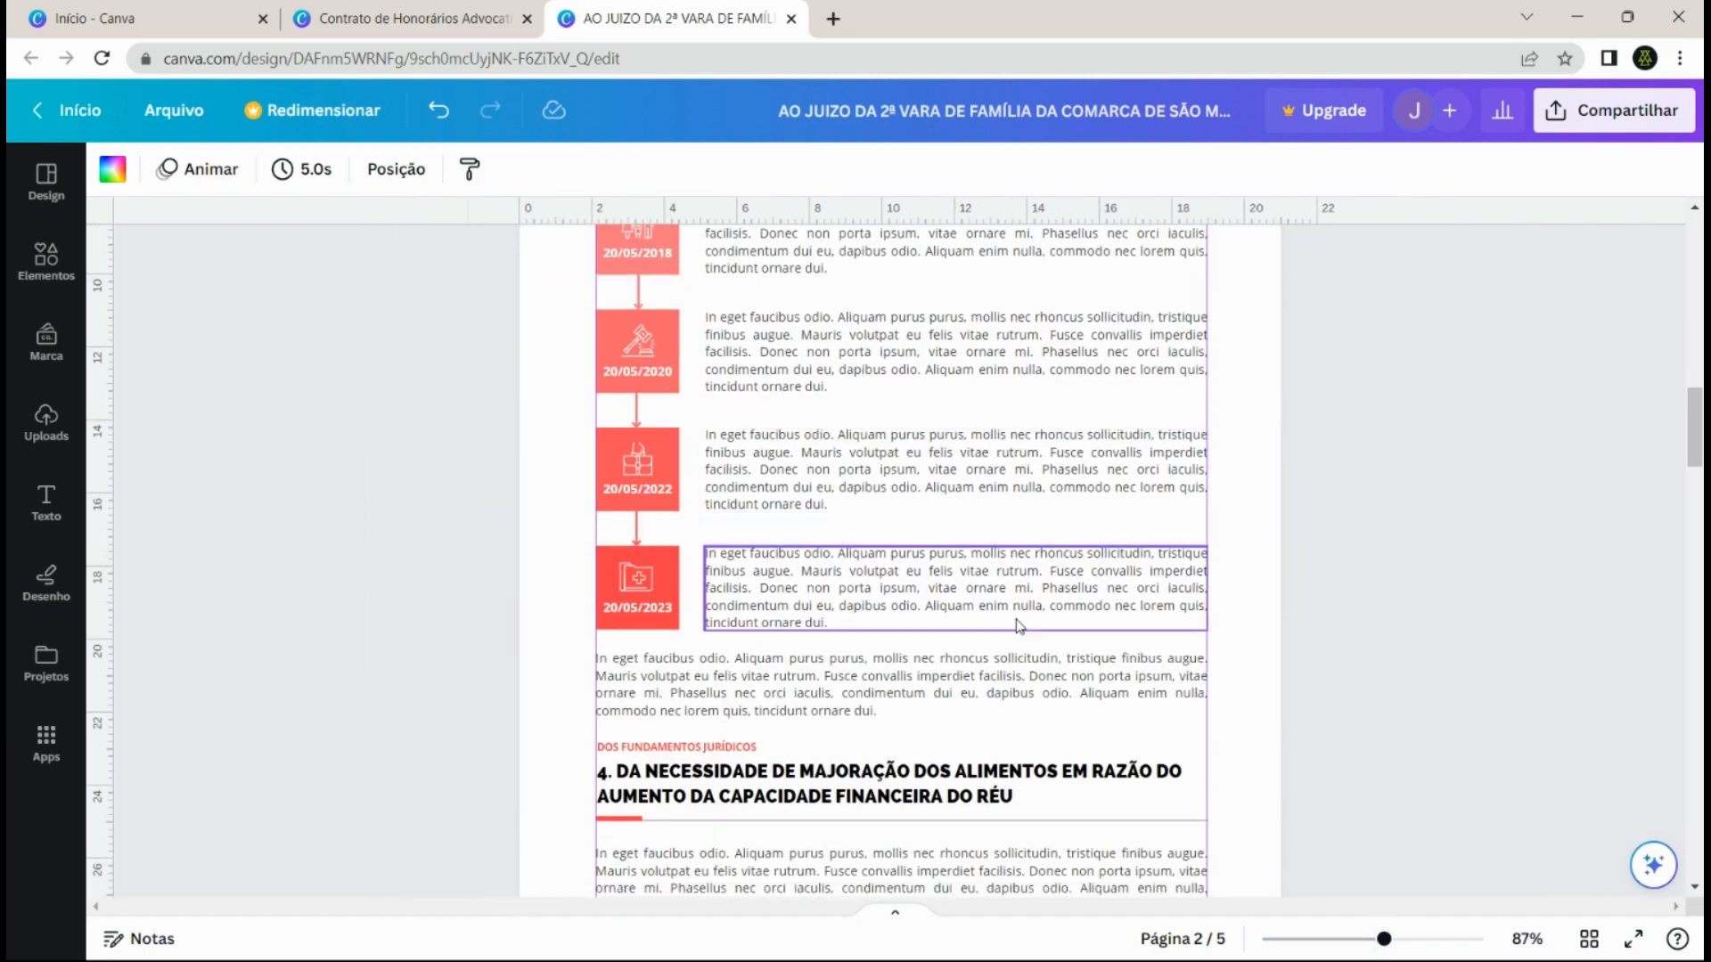
{"action": "scroll", "coordinate": [1120, 624], "scroll_direction": "up", "scroll_amount": 1}
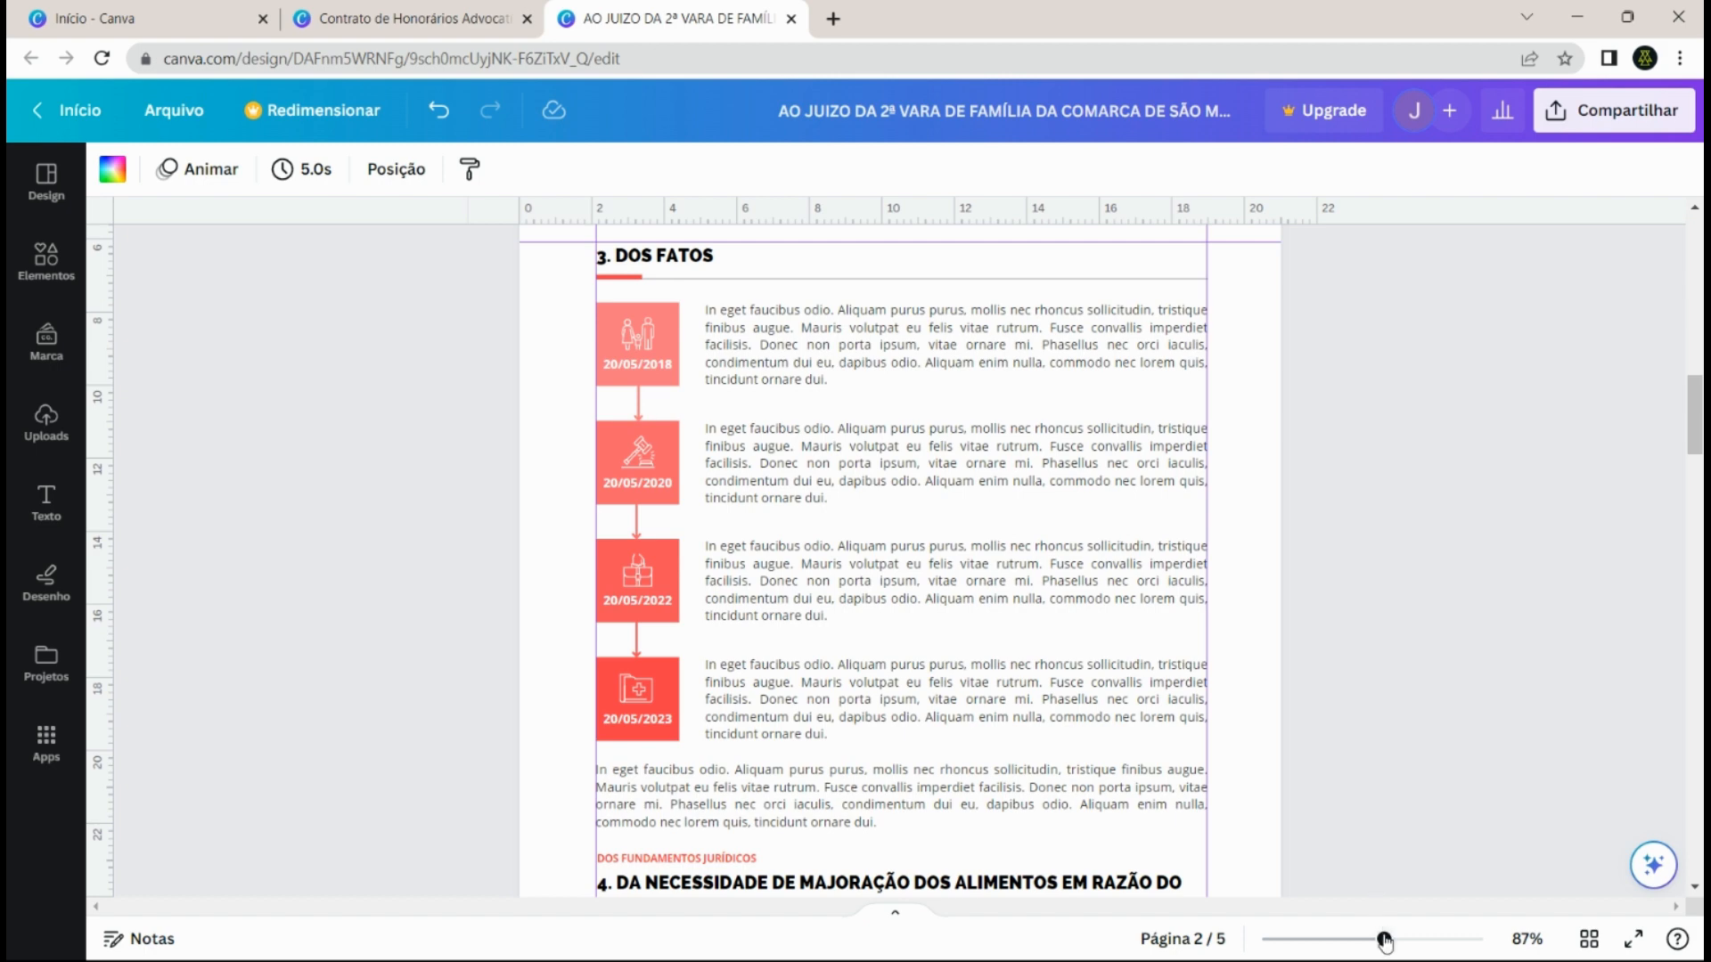
{"action": "left_click_drag", "start_coordinate": [1386, 943], "coordinate": [1389, 943]}
{"action": "scroll", "coordinate": [1291, 672], "scroll_direction": "up", "scroll_amount": 5}
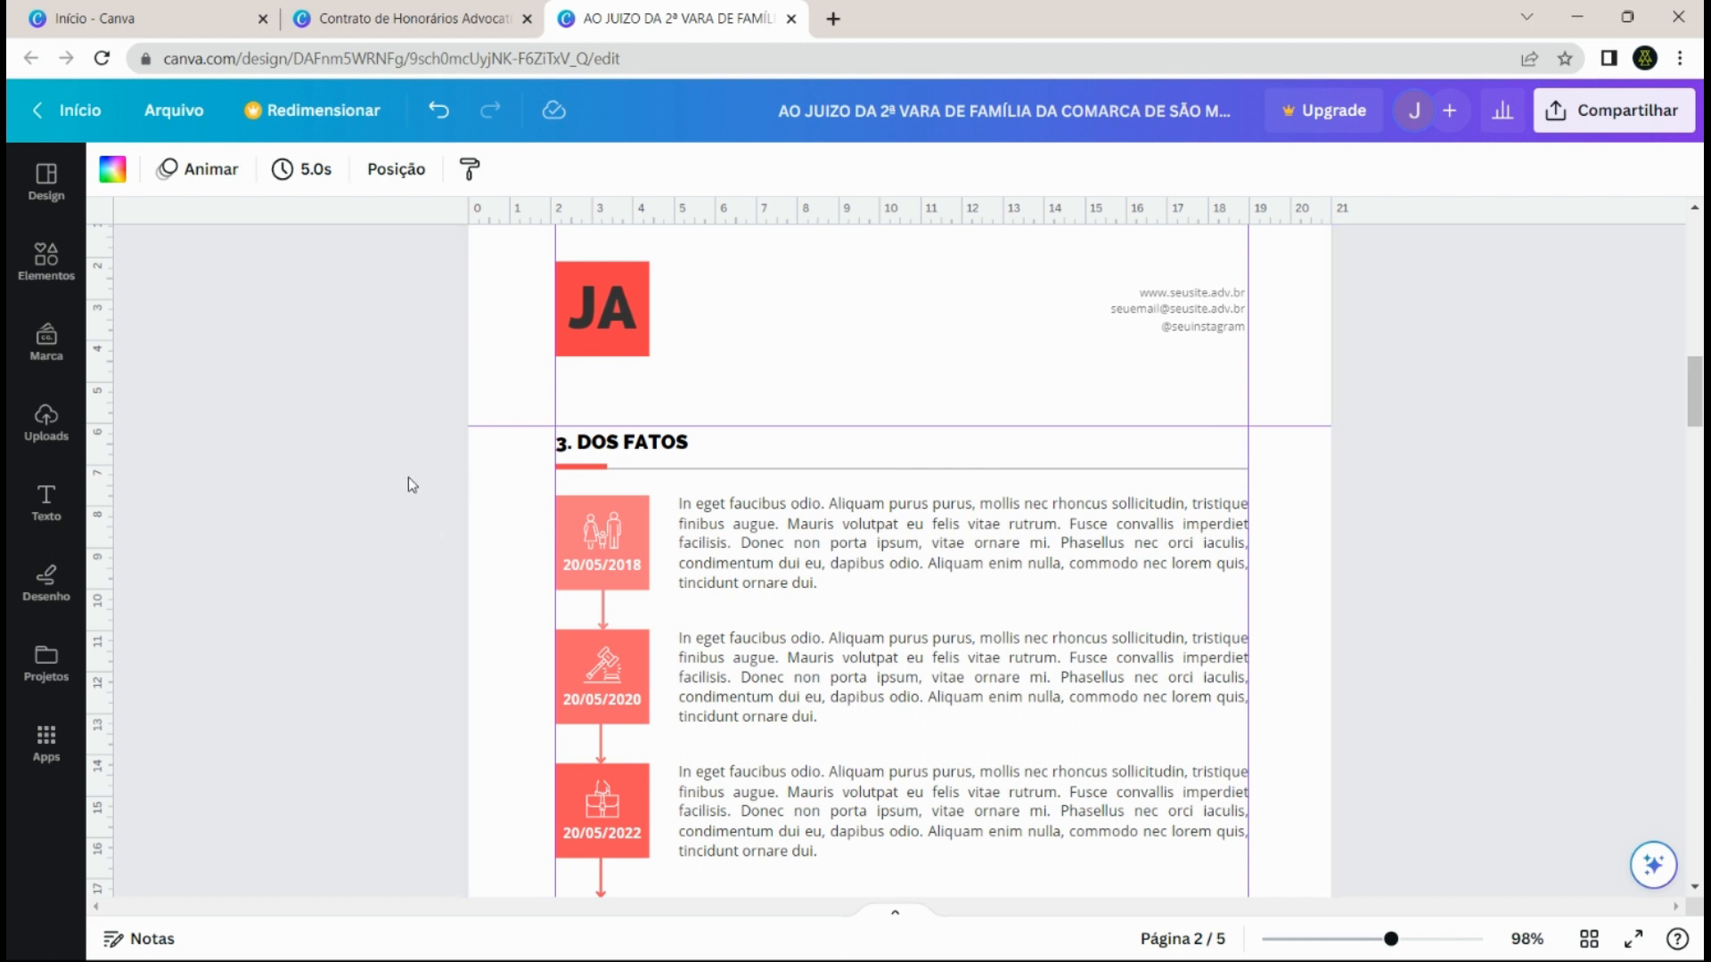
{"action": "scroll", "coordinate": [471, 457], "scroll_direction": "down", "scroll_amount": 3}
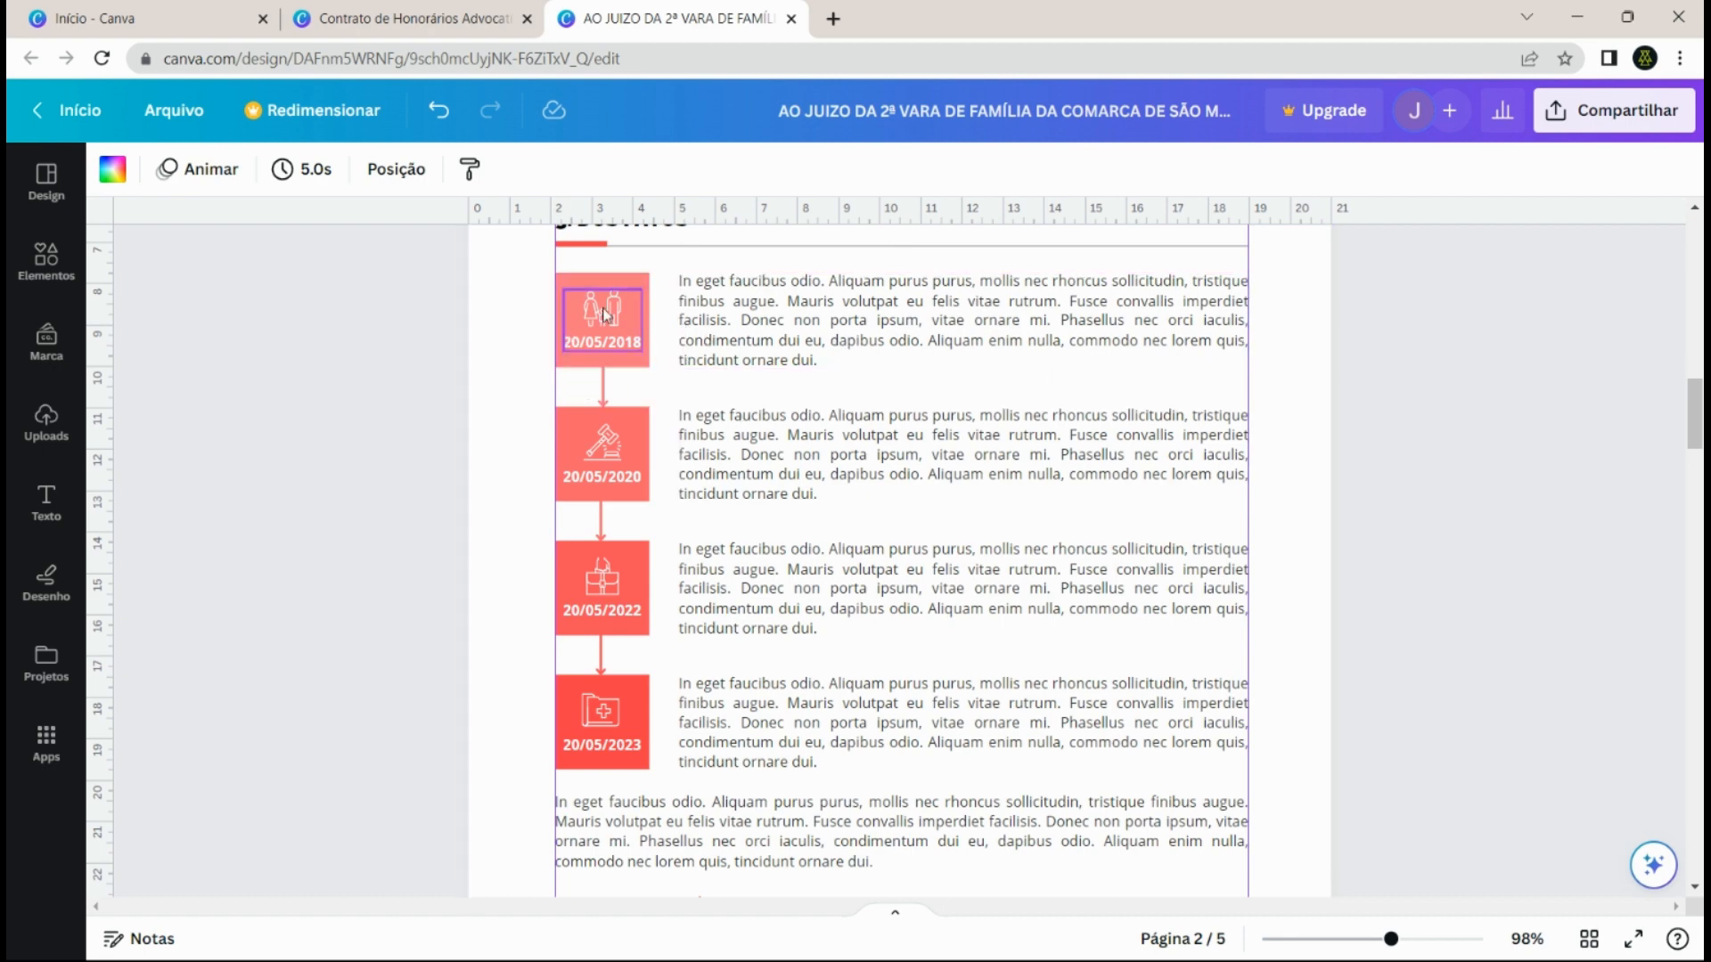
{"action": "scroll", "coordinate": [554, 363], "scroll_direction": "up", "scroll_amount": 2}
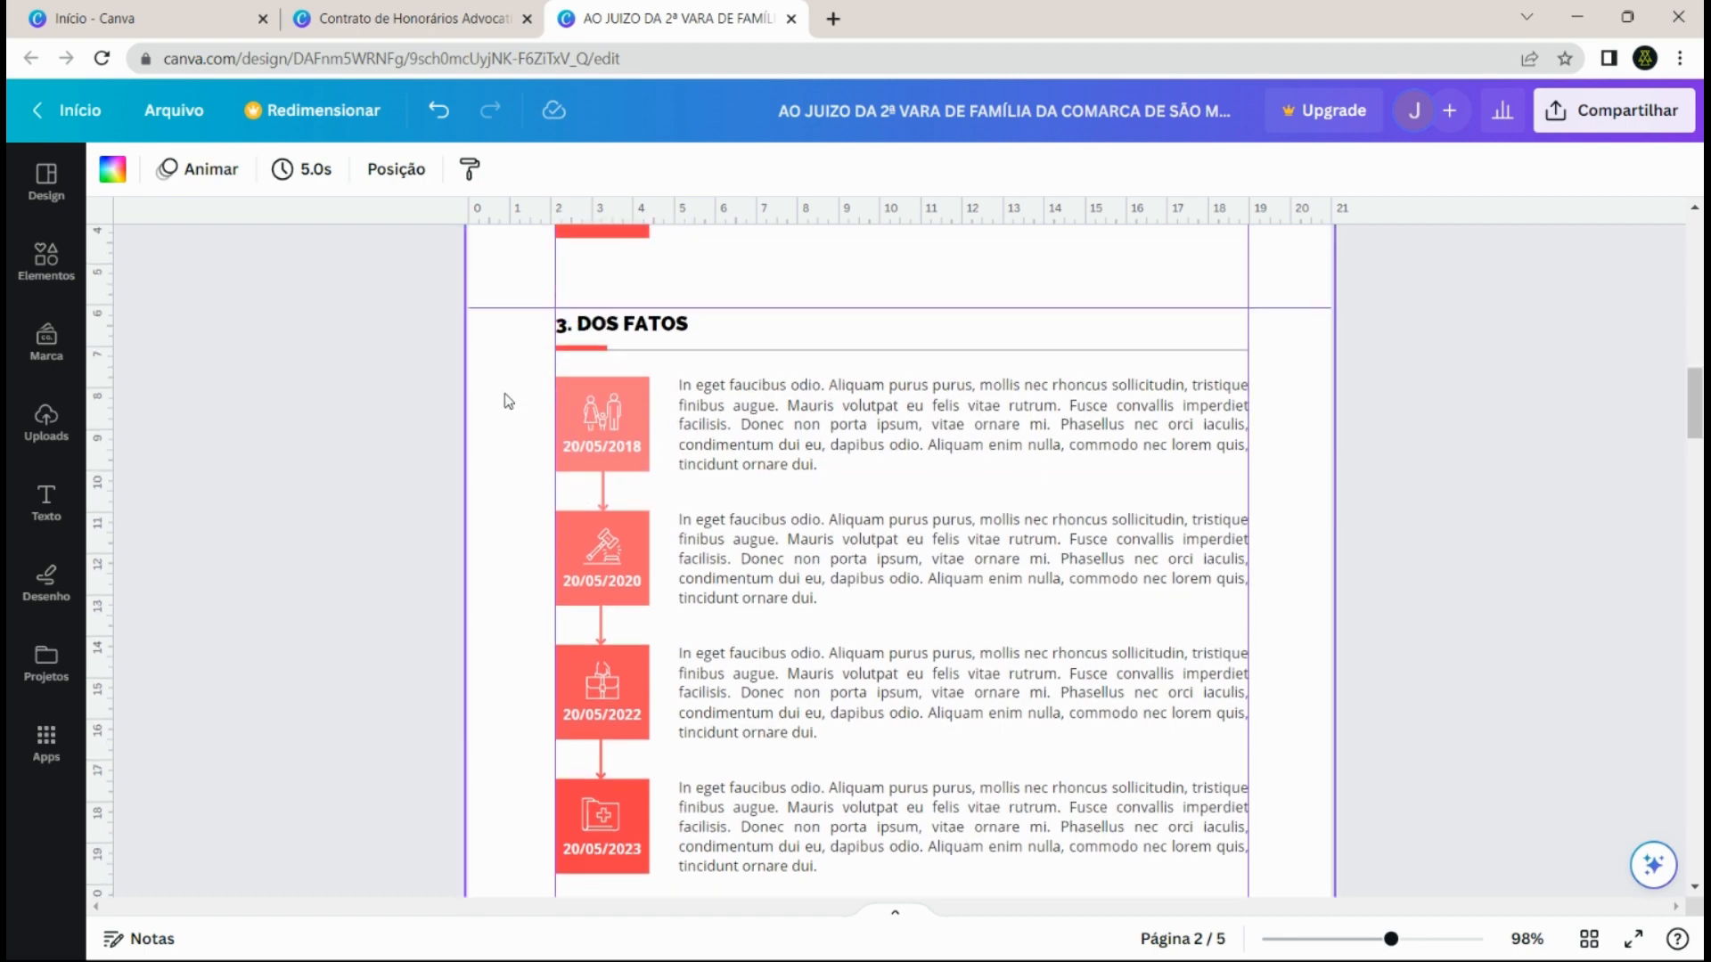
{"action": "scroll", "coordinate": [504, 397], "scroll_direction": "down", "scroll_amount": 2}
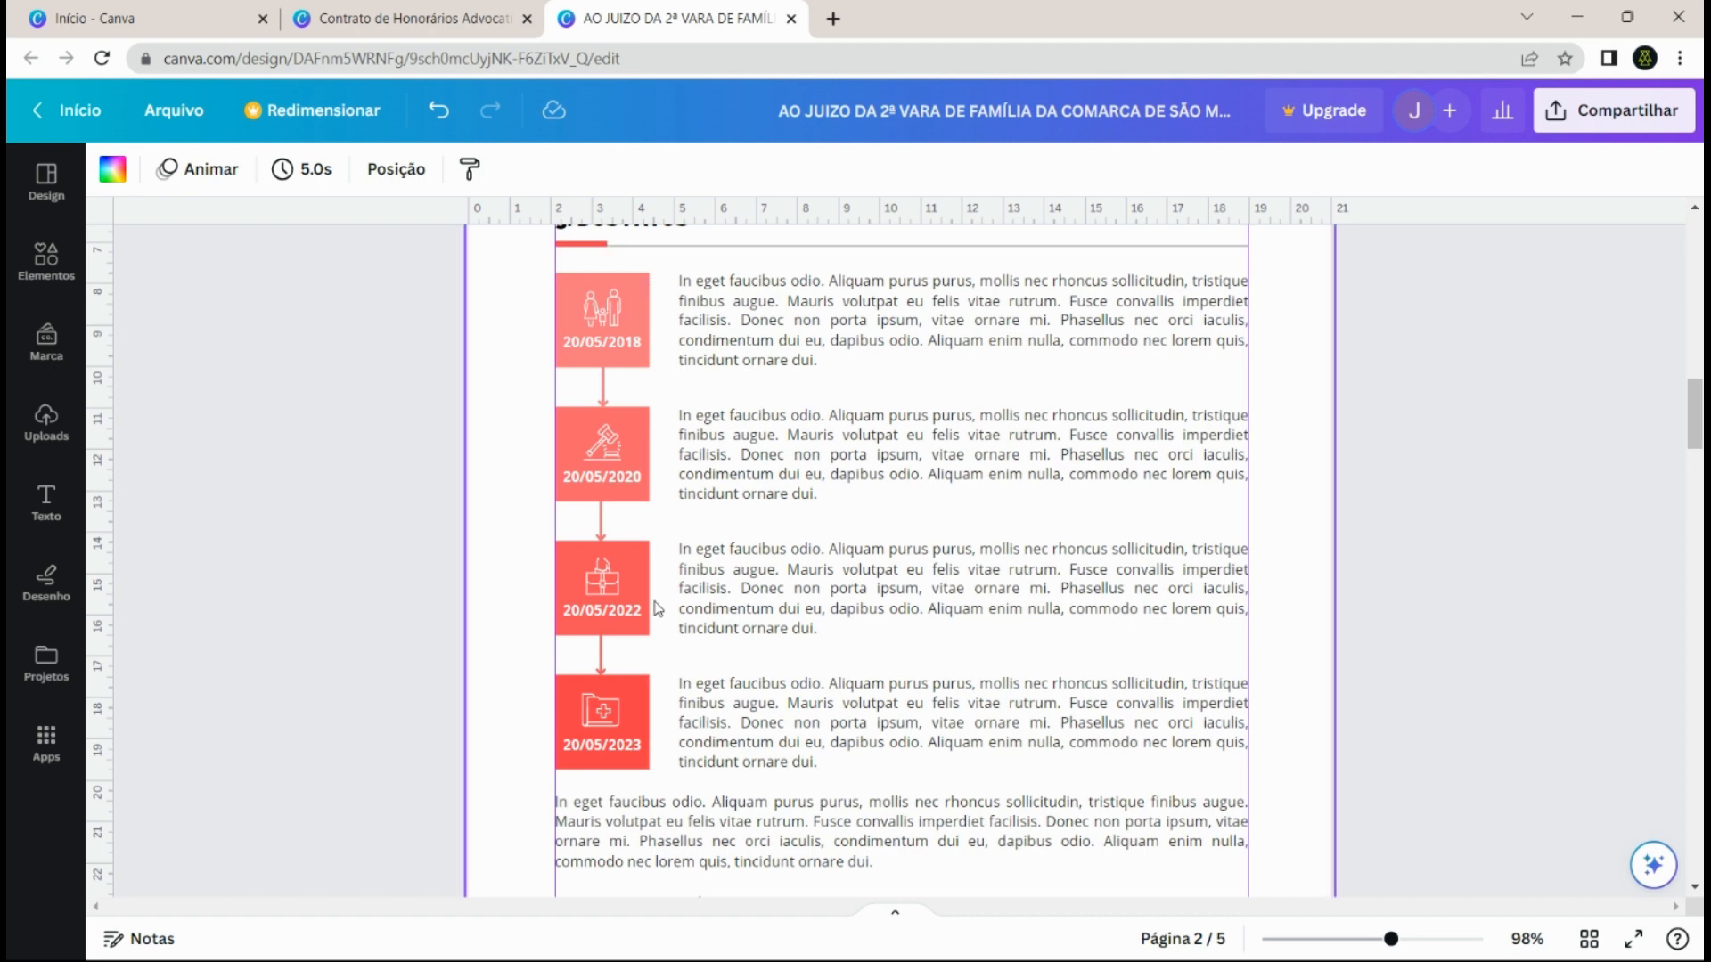
- Insert a square stretched over the timeline's icon column and cover the text column with a widened copy of it
{"action": "left_click", "coordinate": [45, 268]}
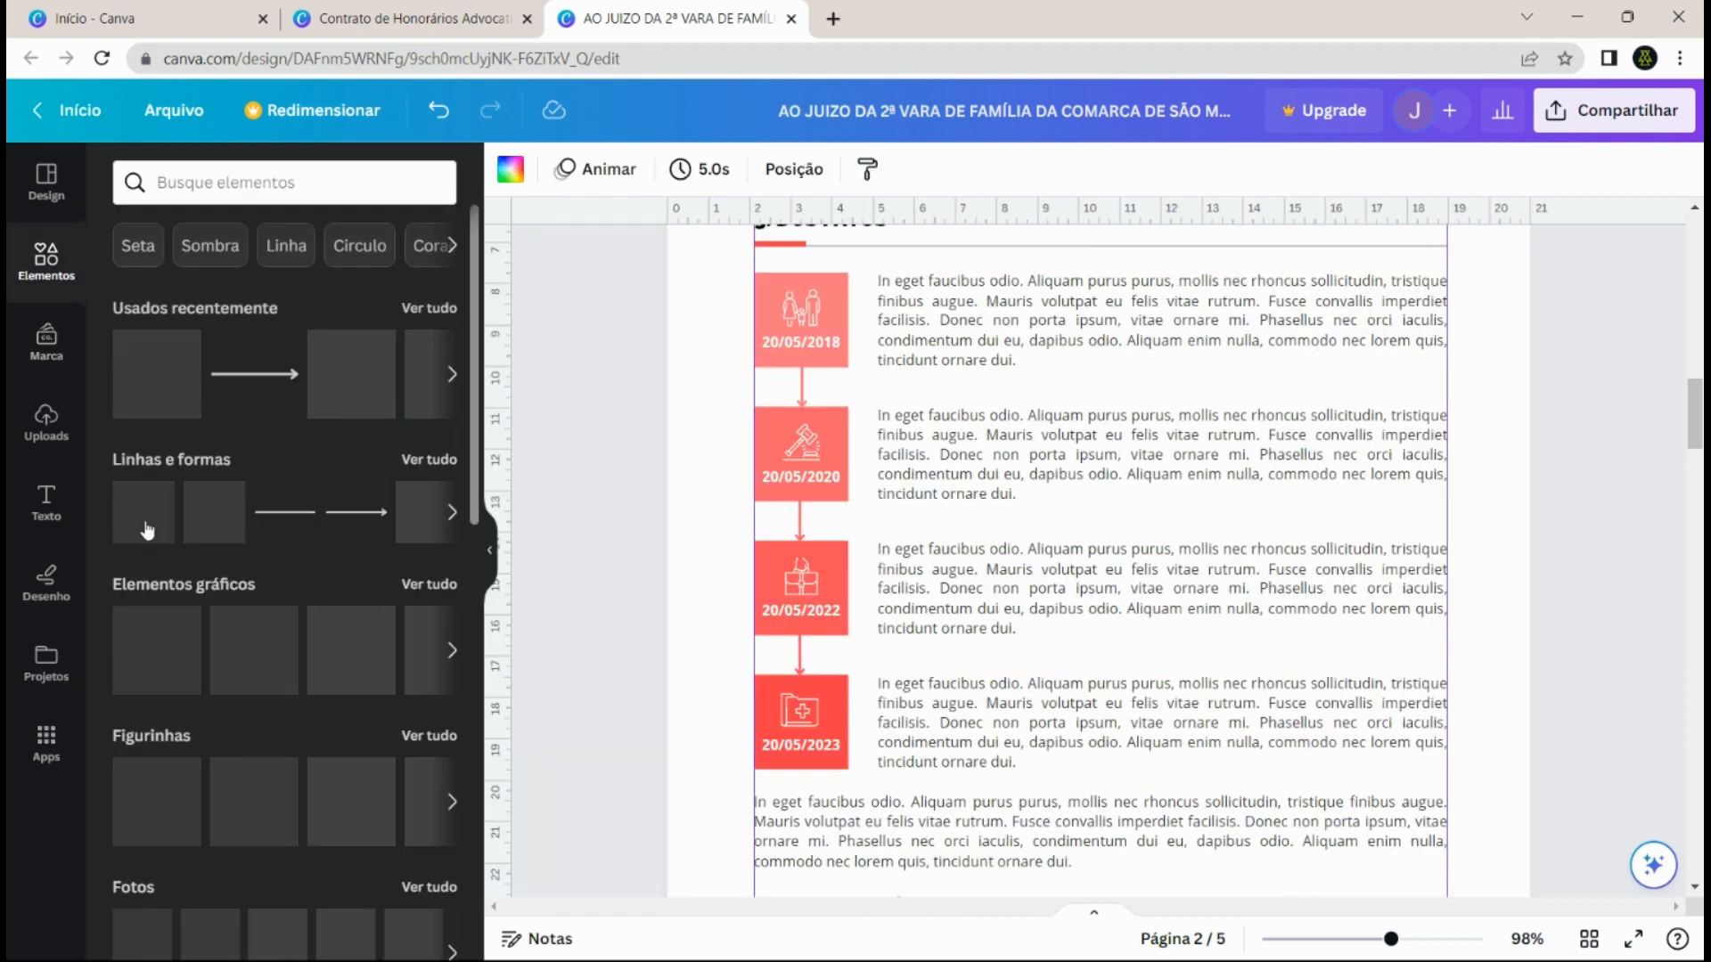
{"action": "left_click", "coordinate": [147, 530]}
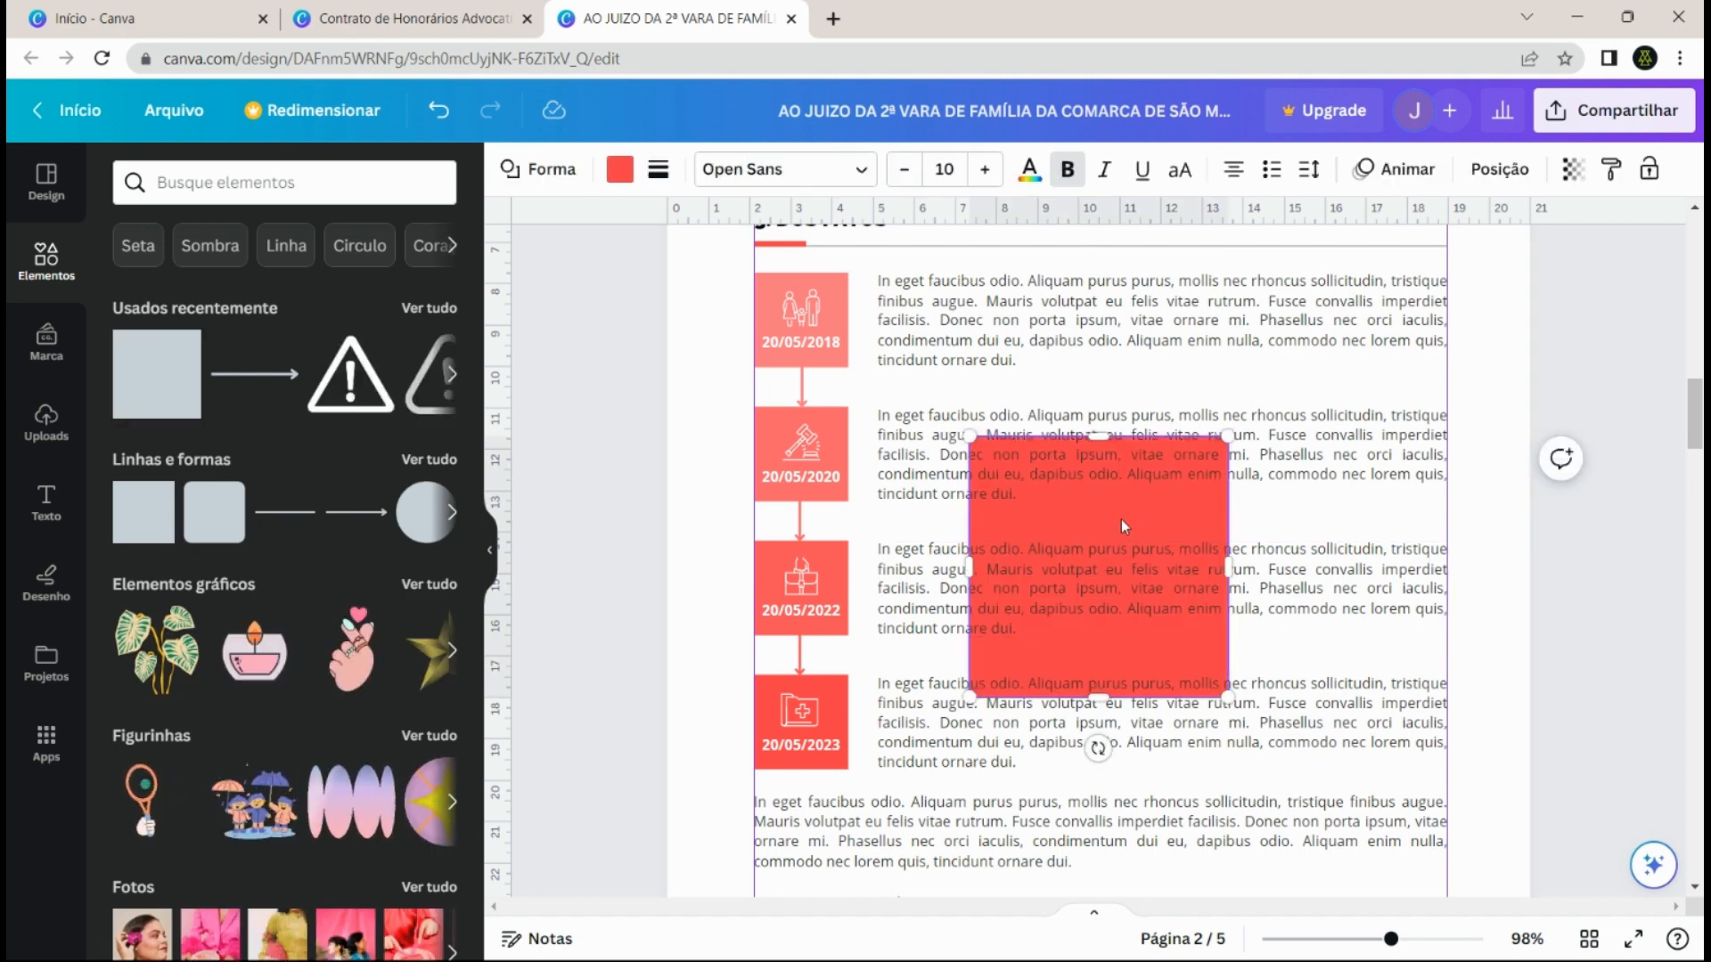
{"action": "left_click_drag", "start_coordinate": [1121, 519], "coordinate": [798, 514]}
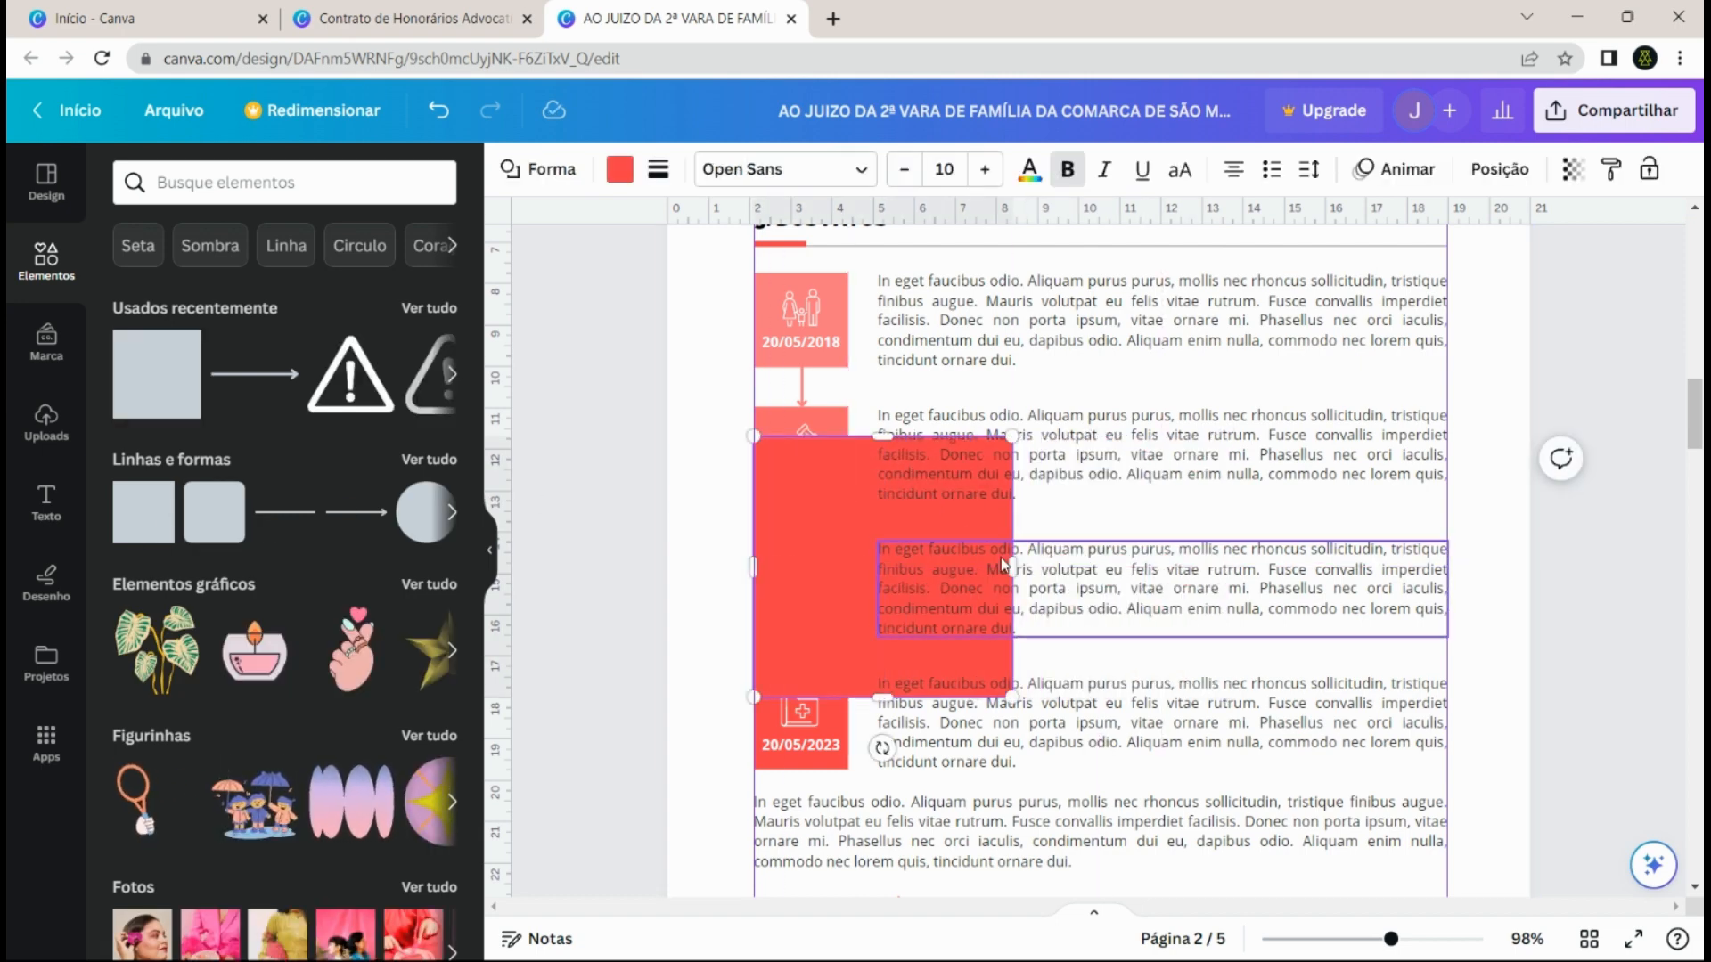
{"action": "left_click_drag", "start_coordinate": [1012, 569], "coordinate": [861, 584]}
{"action": "left_click_drag", "start_coordinate": [801, 436], "coordinate": [793, 239]}
{"action": "left_click_drag", "start_coordinate": [800, 698], "coordinate": [801, 768]}
{"action": "left_click_drag", "start_coordinate": [820, 603], "coordinate": [956, 596]}
{"action": "left_click_drag", "start_coordinate": [972, 496], "coordinate": [1445, 500]}
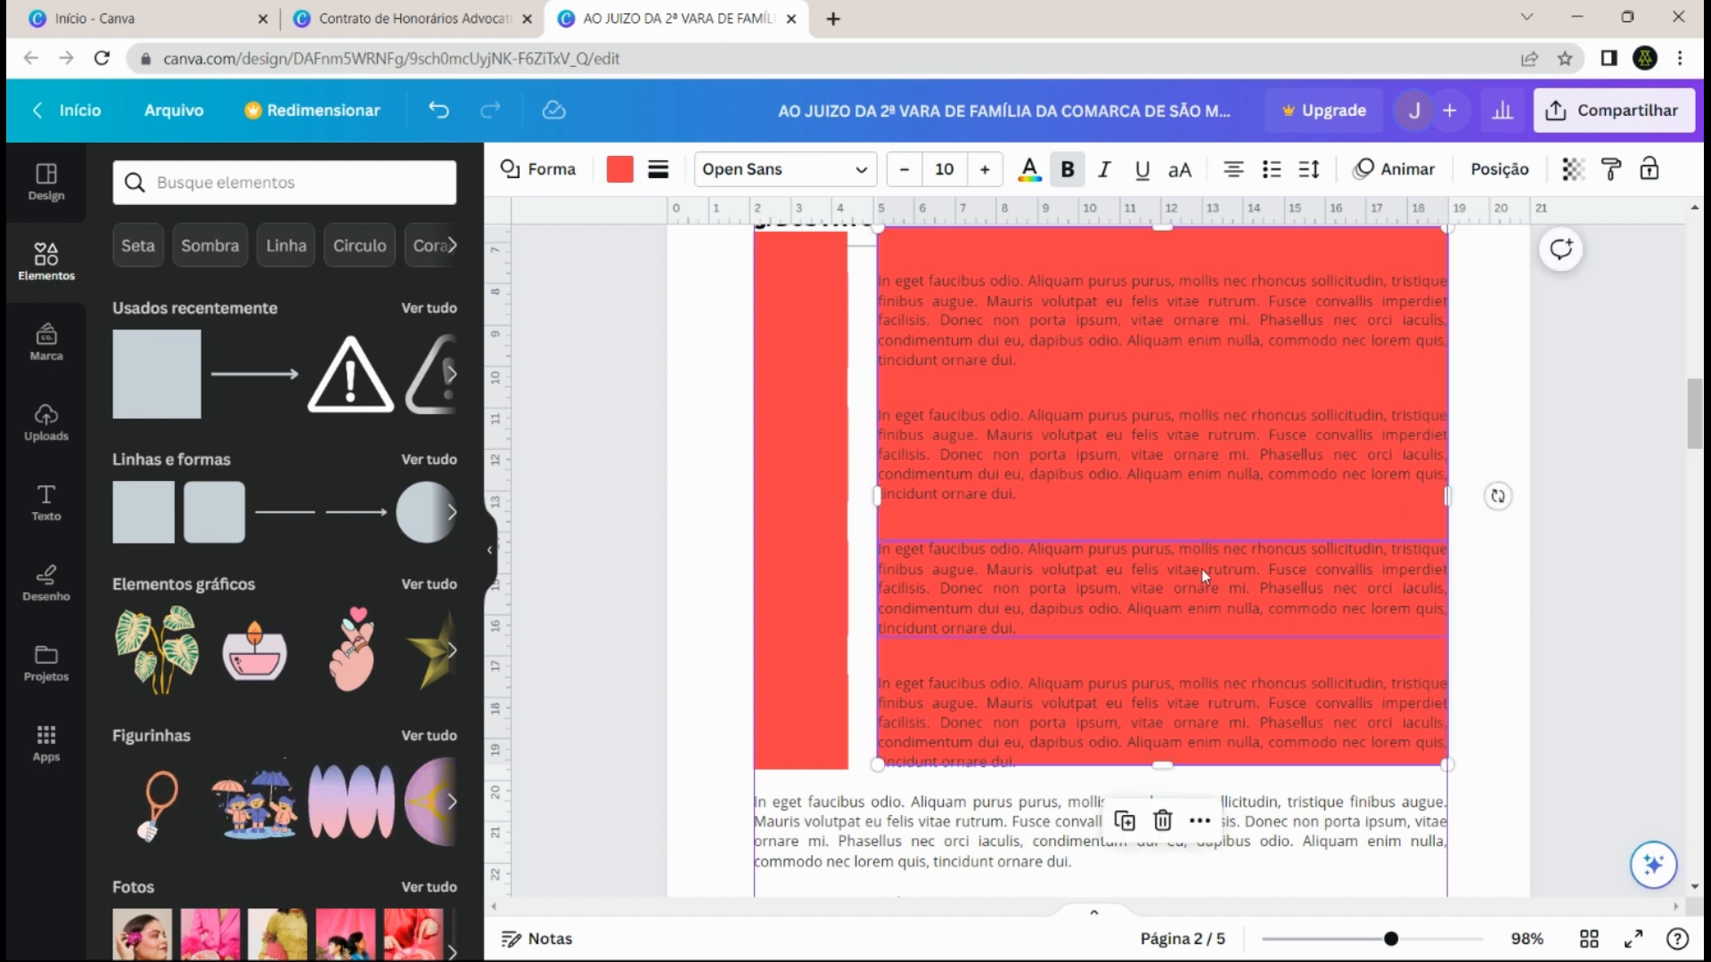
- Delete both red rectangles covering the timeline's icon and text columns
{"action": "scroll", "coordinate": [1127, 594], "scroll_direction": "up", "scroll_amount": 3}
{"action": "scroll", "coordinate": [981, 574], "scroll_direction": "down", "scroll_amount": 2}
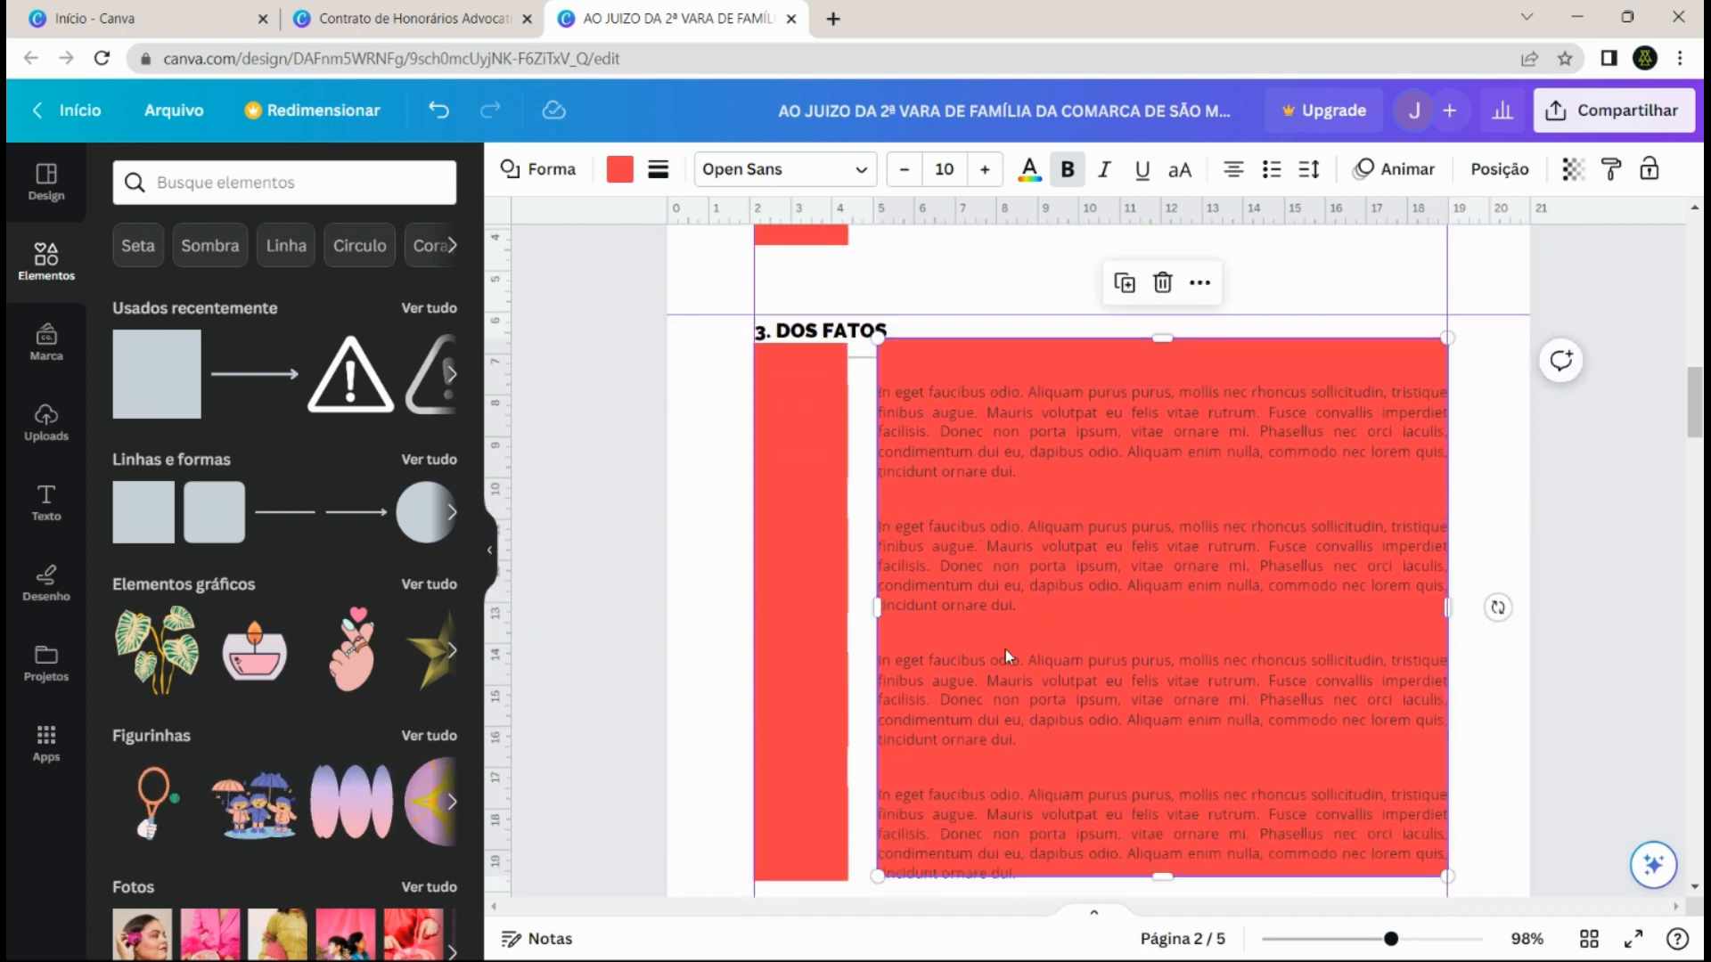
{"action": "key", "text": "Delete"}
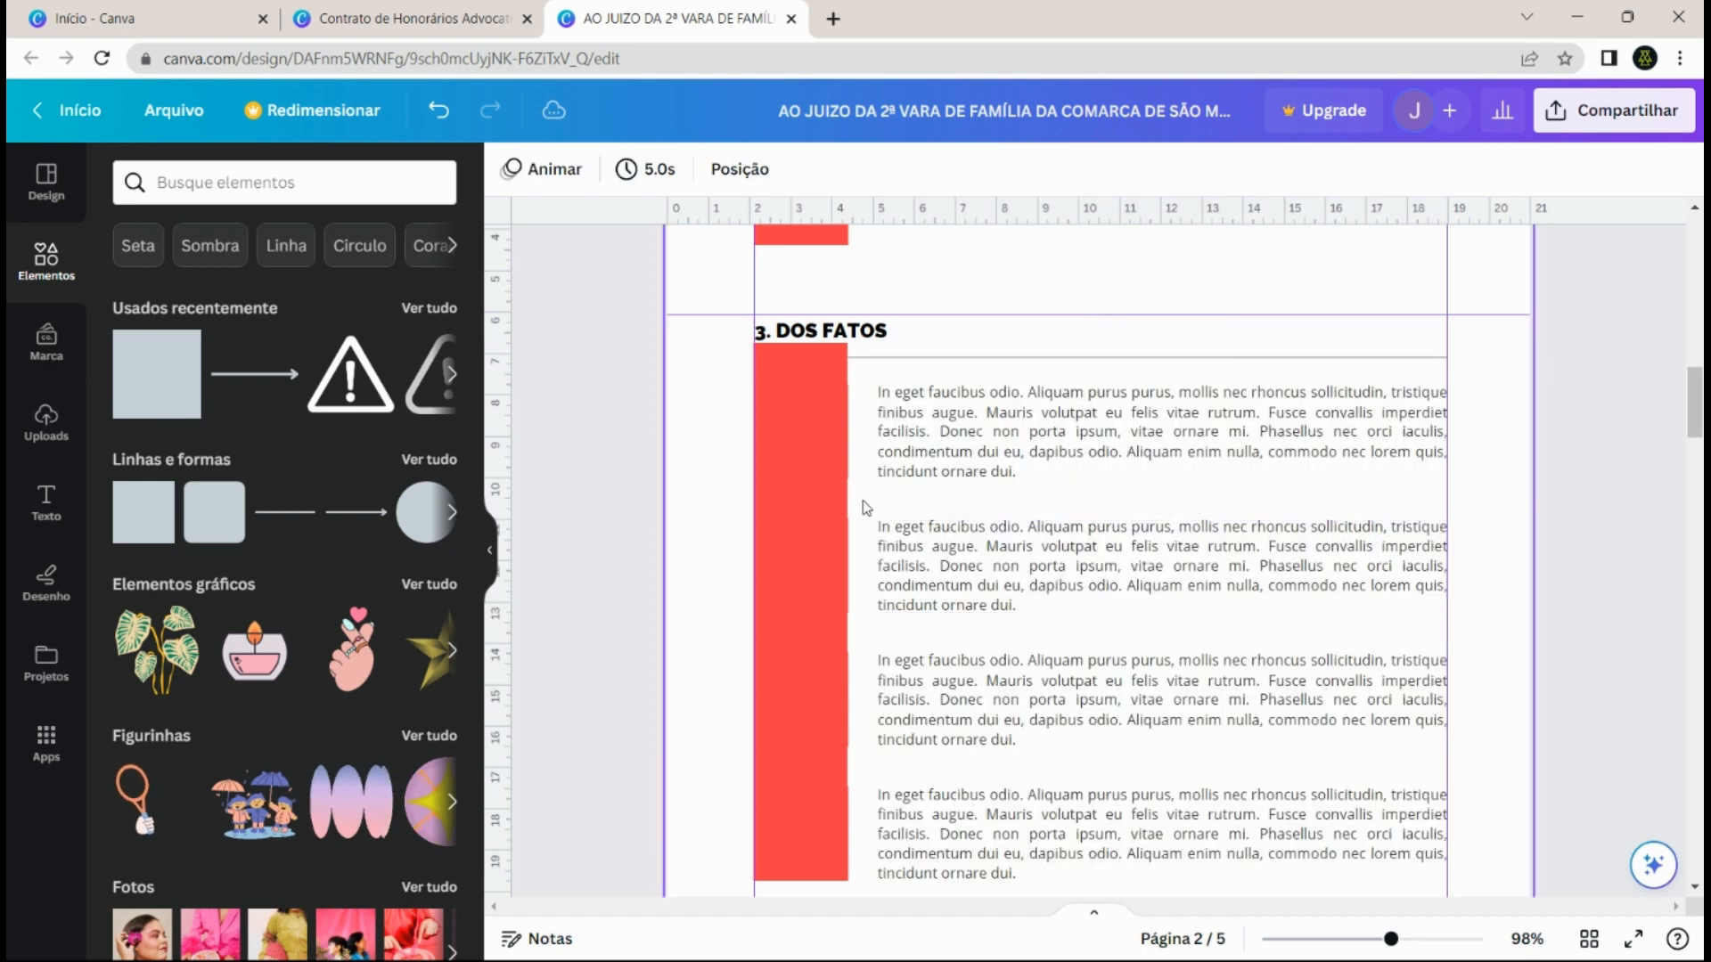
{"action": "left_click", "coordinate": [838, 489]}
{"action": "key", "text": "Delete"}
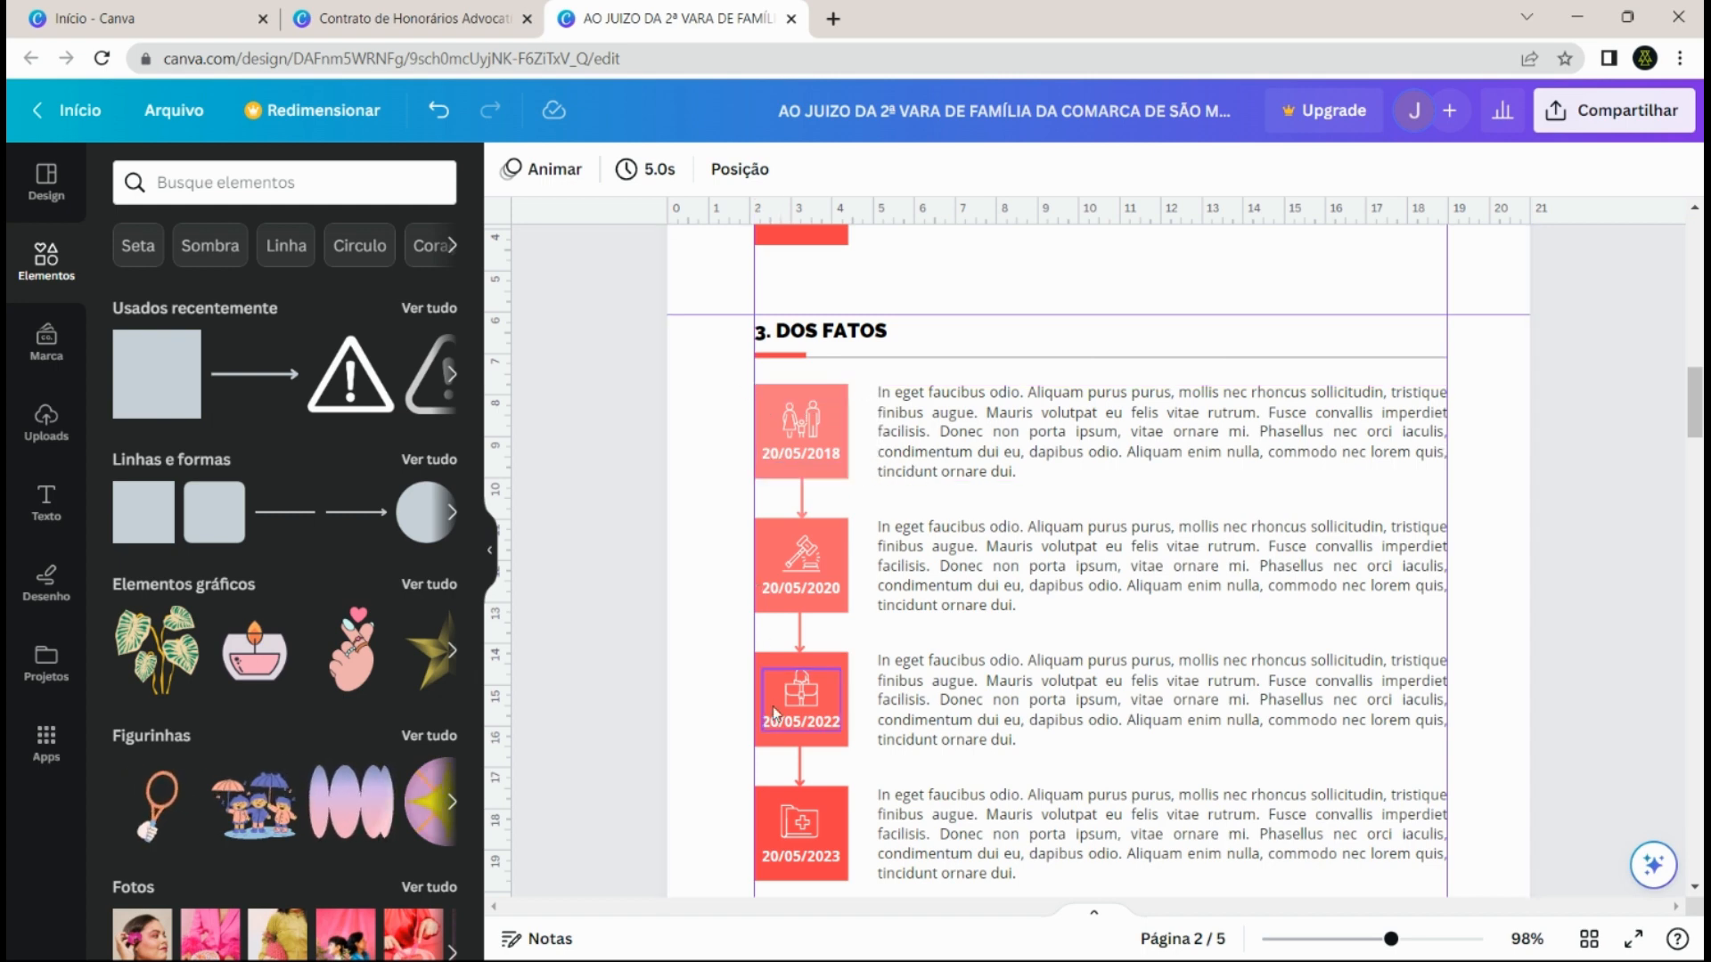
- Show the uploaded images and review the page 2 timeline, selecting the 20/05/2018 block with its icon and arrow
{"action": "scroll", "coordinate": [891, 428], "scroll_direction": "down", "scroll_amount": 2}
{"action": "scroll", "coordinate": [939, 436], "scroll_direction": "up", "scroll_amount": 1}
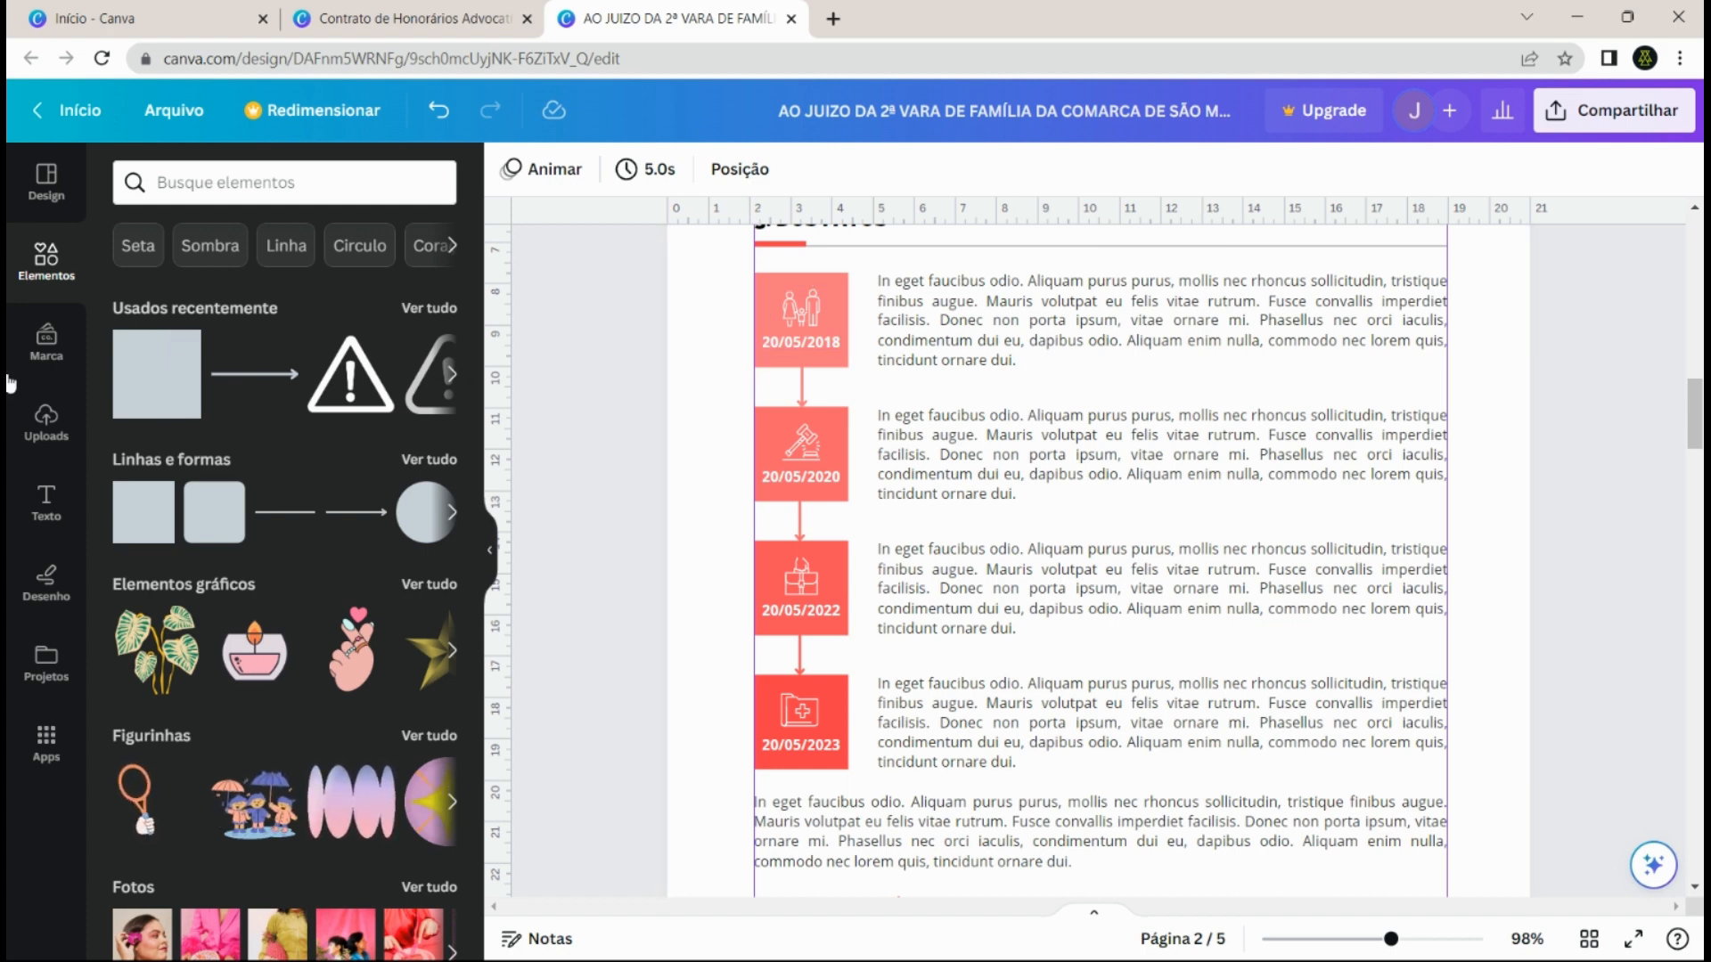
{"action": "left_click", "coordinate": [41, 428]}
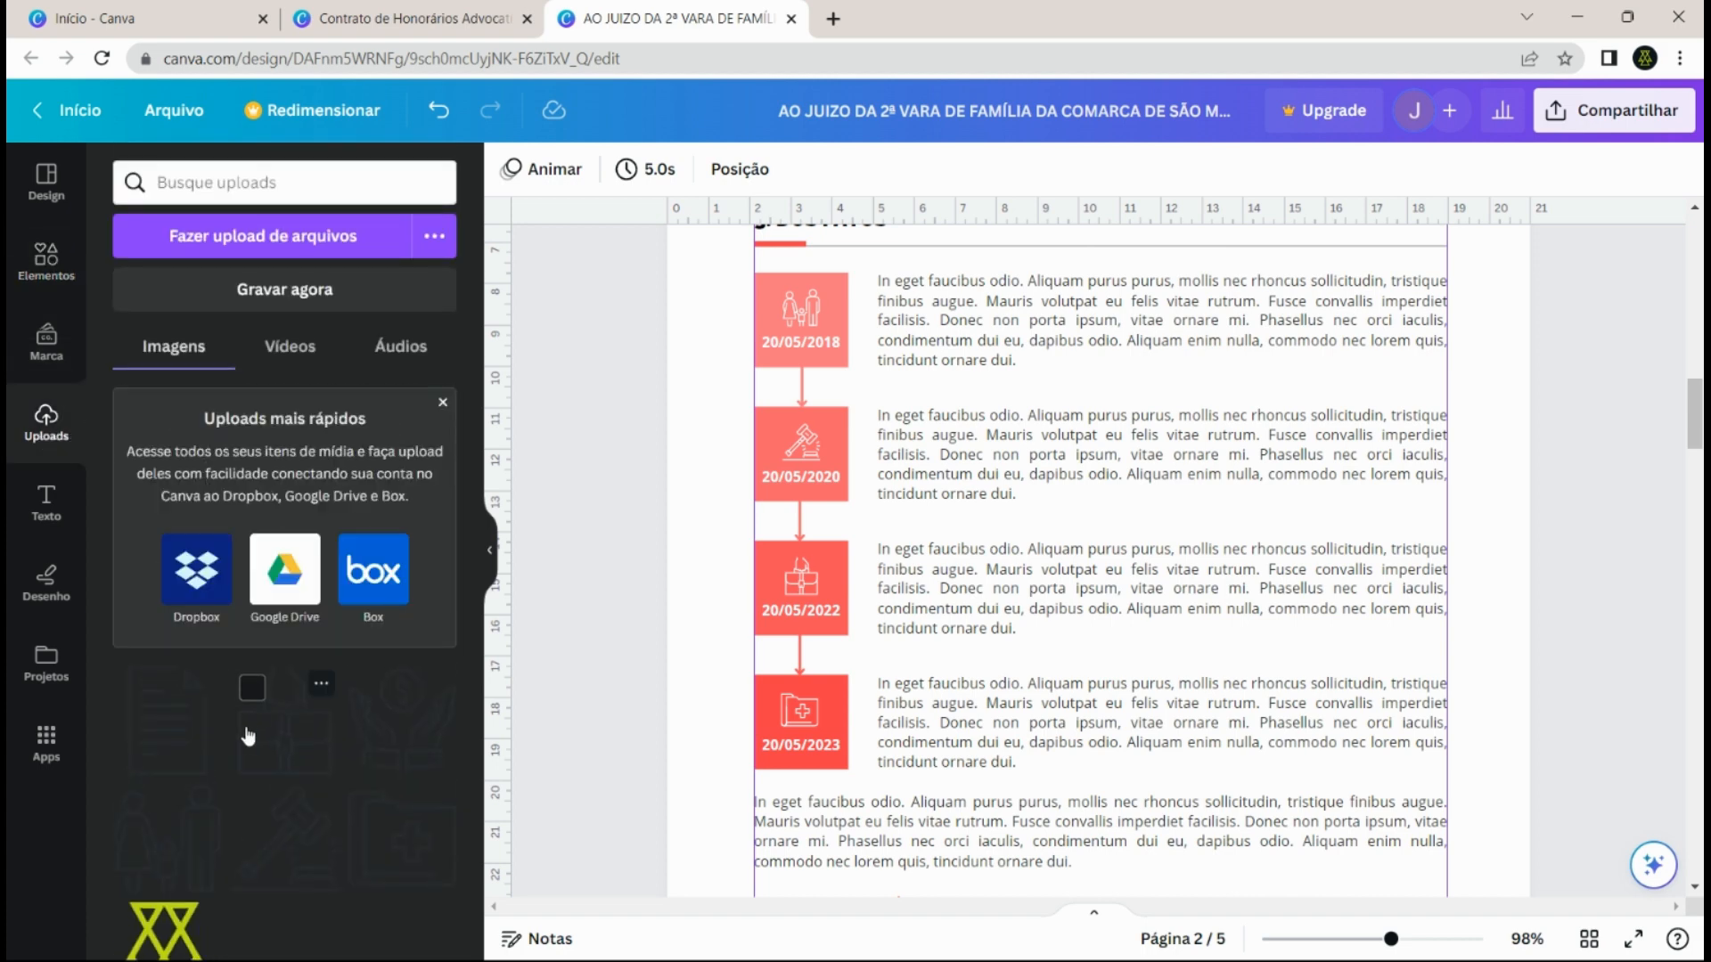
{"action": "mouse_move", "coordinate": [323, 684]}
{"action": "left_click", "coordinate": [709, 363]}
{"action": "scroll", "coordinate": [765, 316], "scroll_direction": "up", "scroll_amount": 1}
{"action": "scroll", "coordinate": [736, 316], "scroll_direction": "down", "scroll_amount": 1}
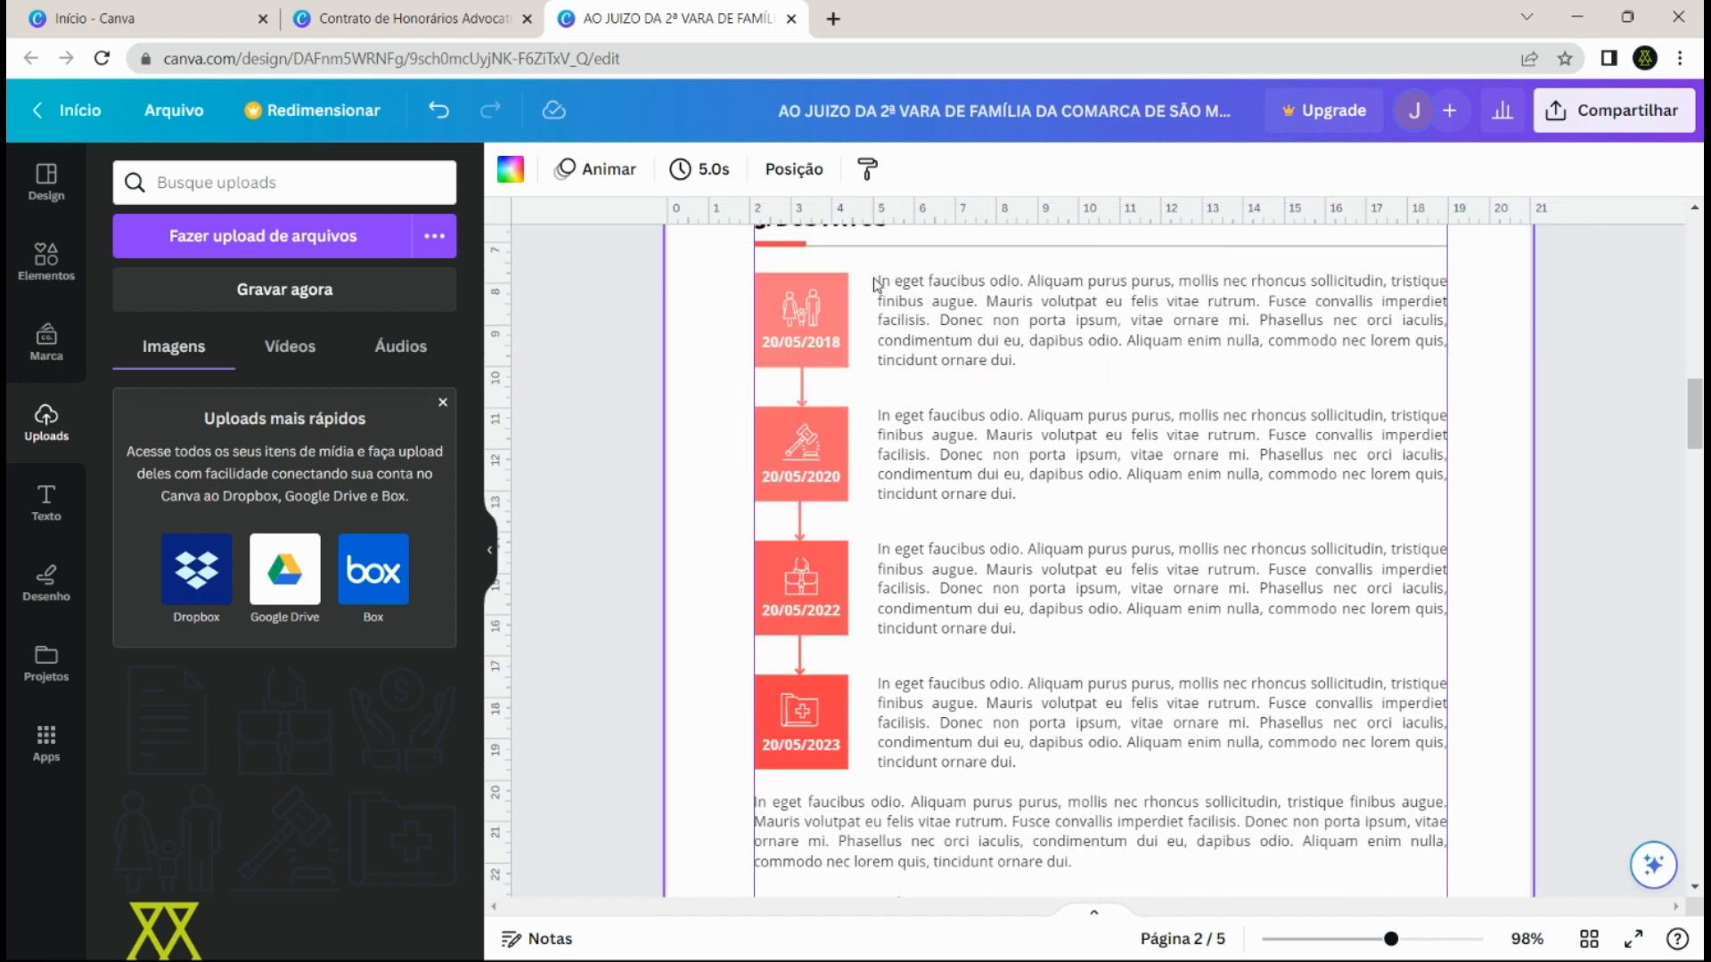
{"action": "scroll", "coordinate": [875, 285], "scroll_direction": "up", "scroll_amount": 1}
{"action": "scroll", "coordinate": [856, 356], "scroll_direction": "up", "scroll_amount": 2}
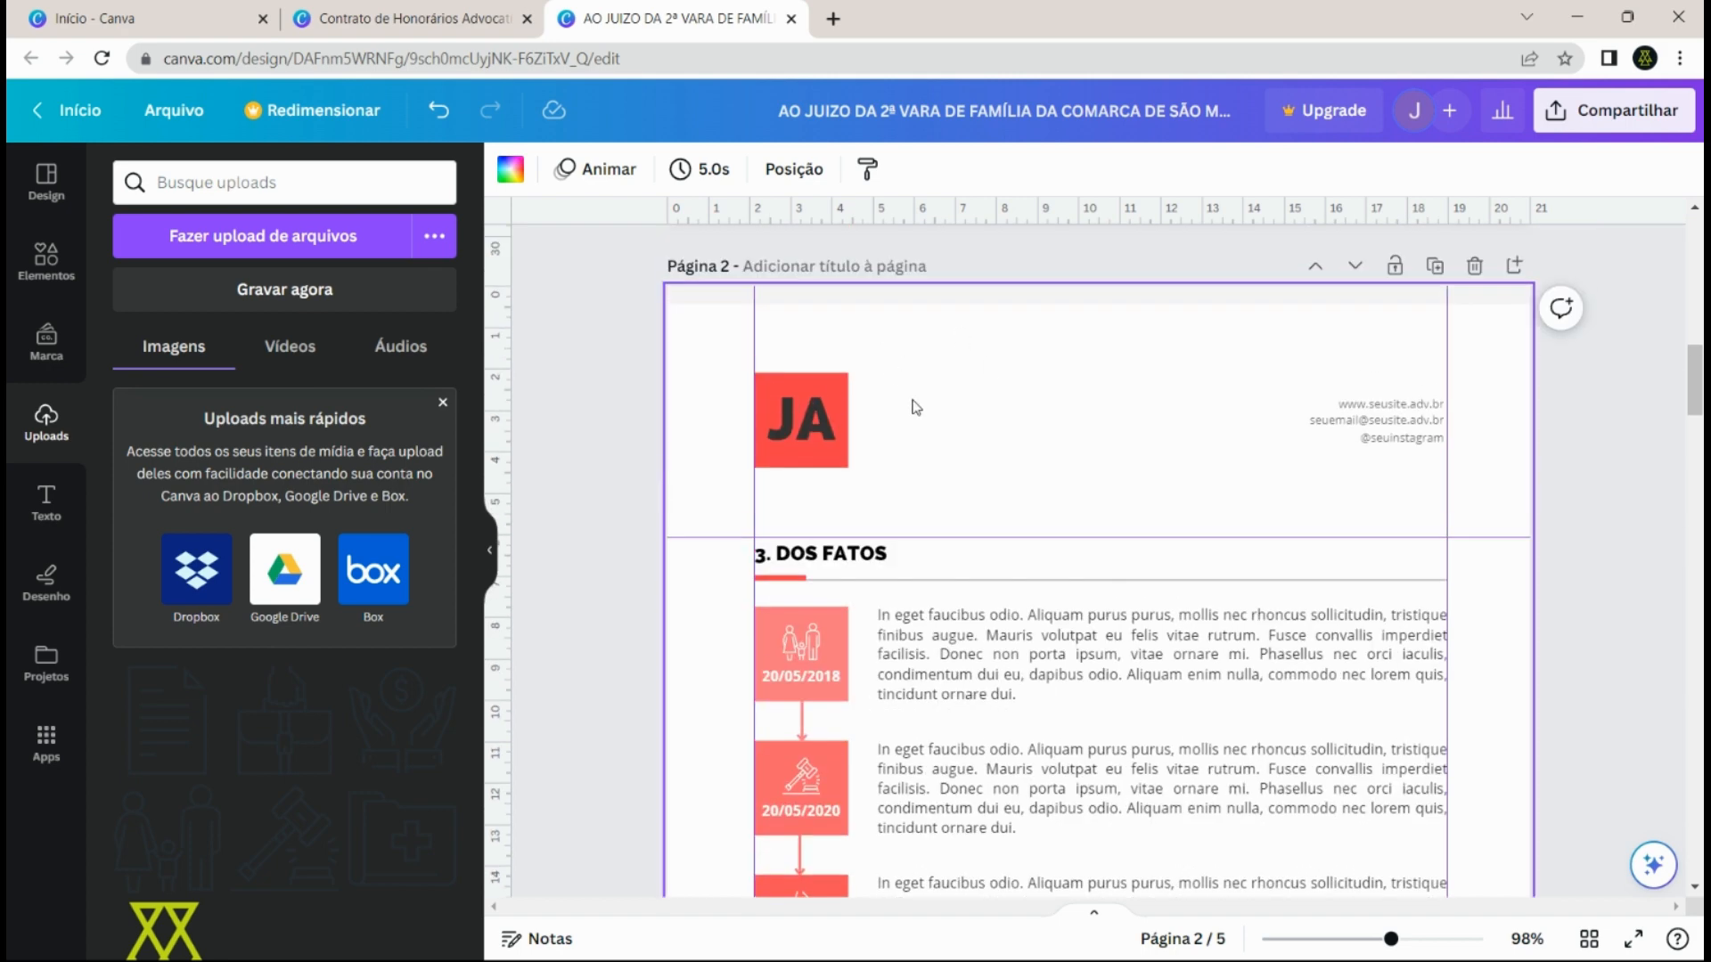
{"action": "scroll", "coordinate": [909, 392], "scroll_direction": "down", "scroll_amount": 2}
{"action": "scroll", "coordinate": [802, 336], "scroll_direction": "down", "scroll_amount": 2}
{"action": "scroll", "coordinate": [722, 336], "scroll_direction": "up", "scroll_amount": 1}
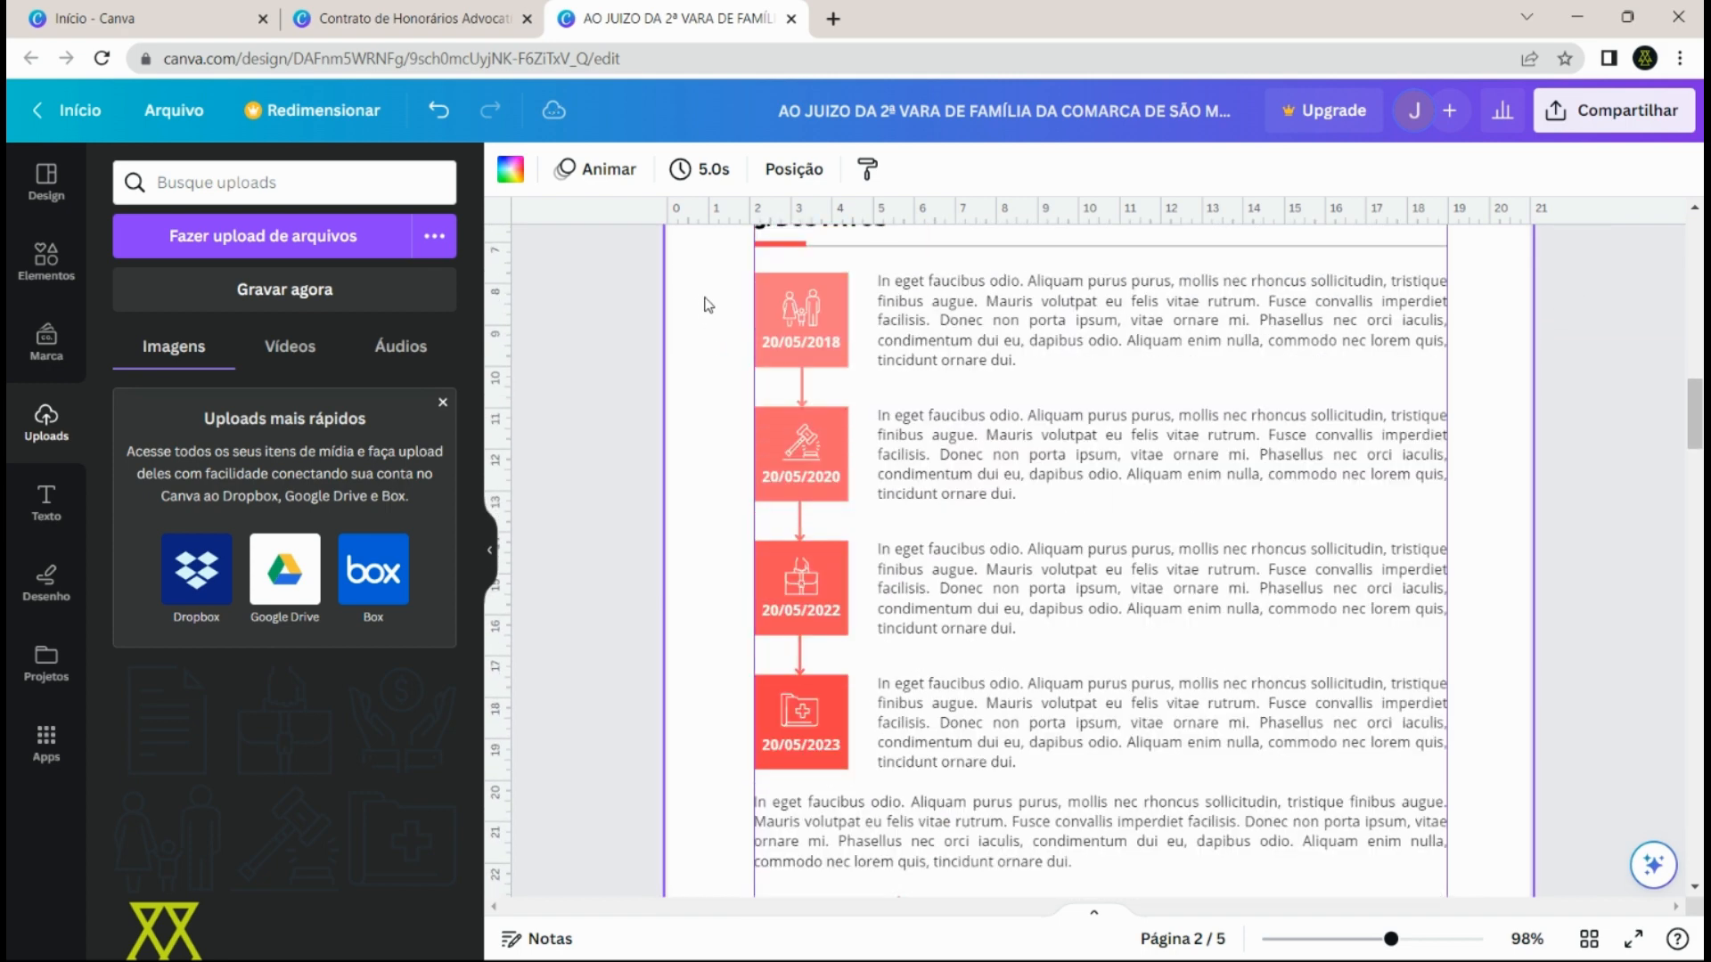
{"action": "left_click_drag", "start_coordinate": [710, 290], "coordinate": [847, 359]}
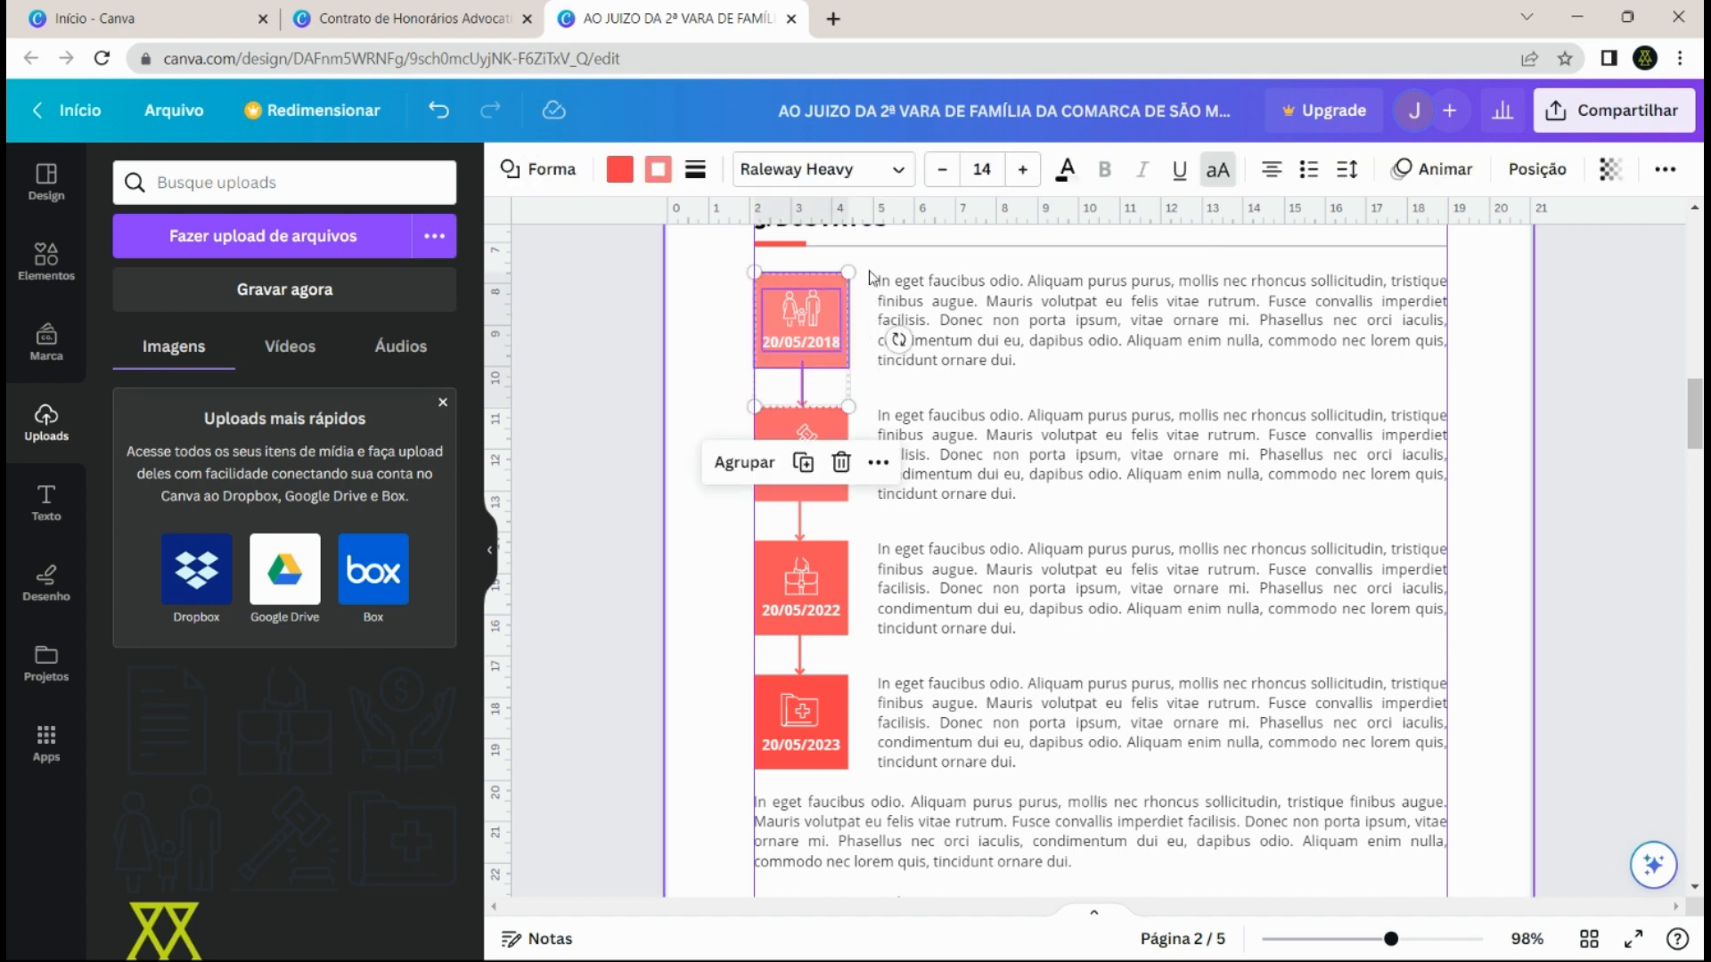
- Review the page 2 timeline and the section 4 heading, comparing them with section 5 on page 3
{"action": "left_click", "coordinate": [713, 311]}
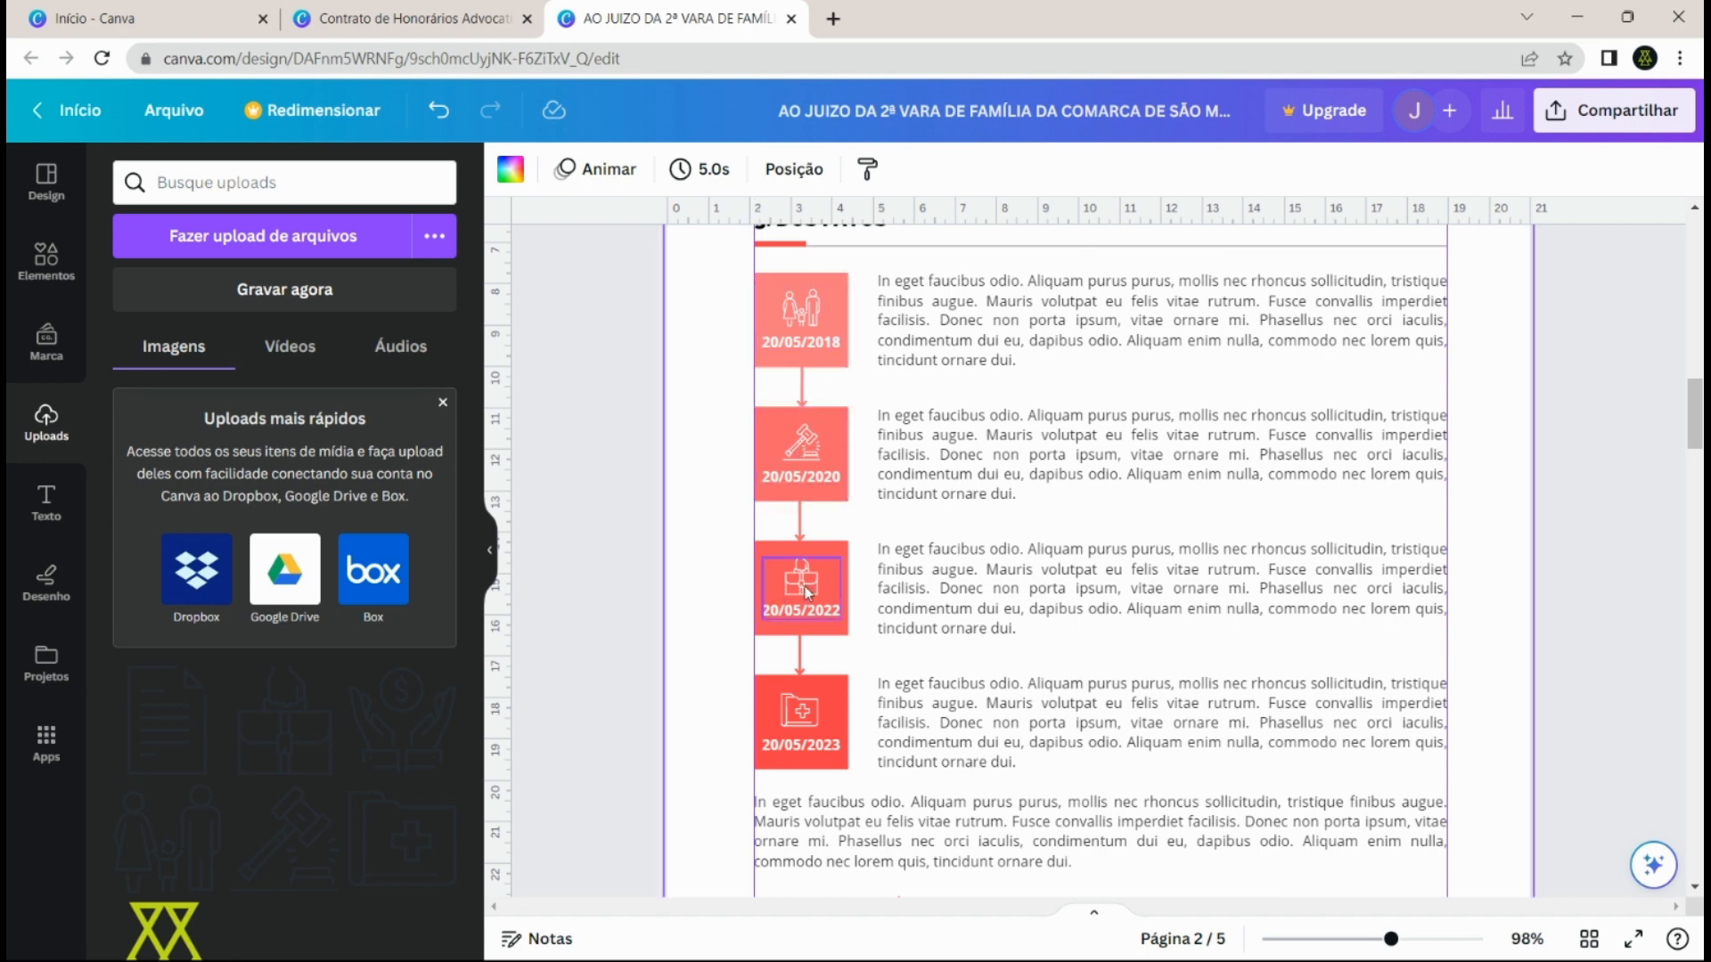
{"action": "scroll", "coordinate": [910, 534], "scroll_direction": "down", "scroll_amount": 6}
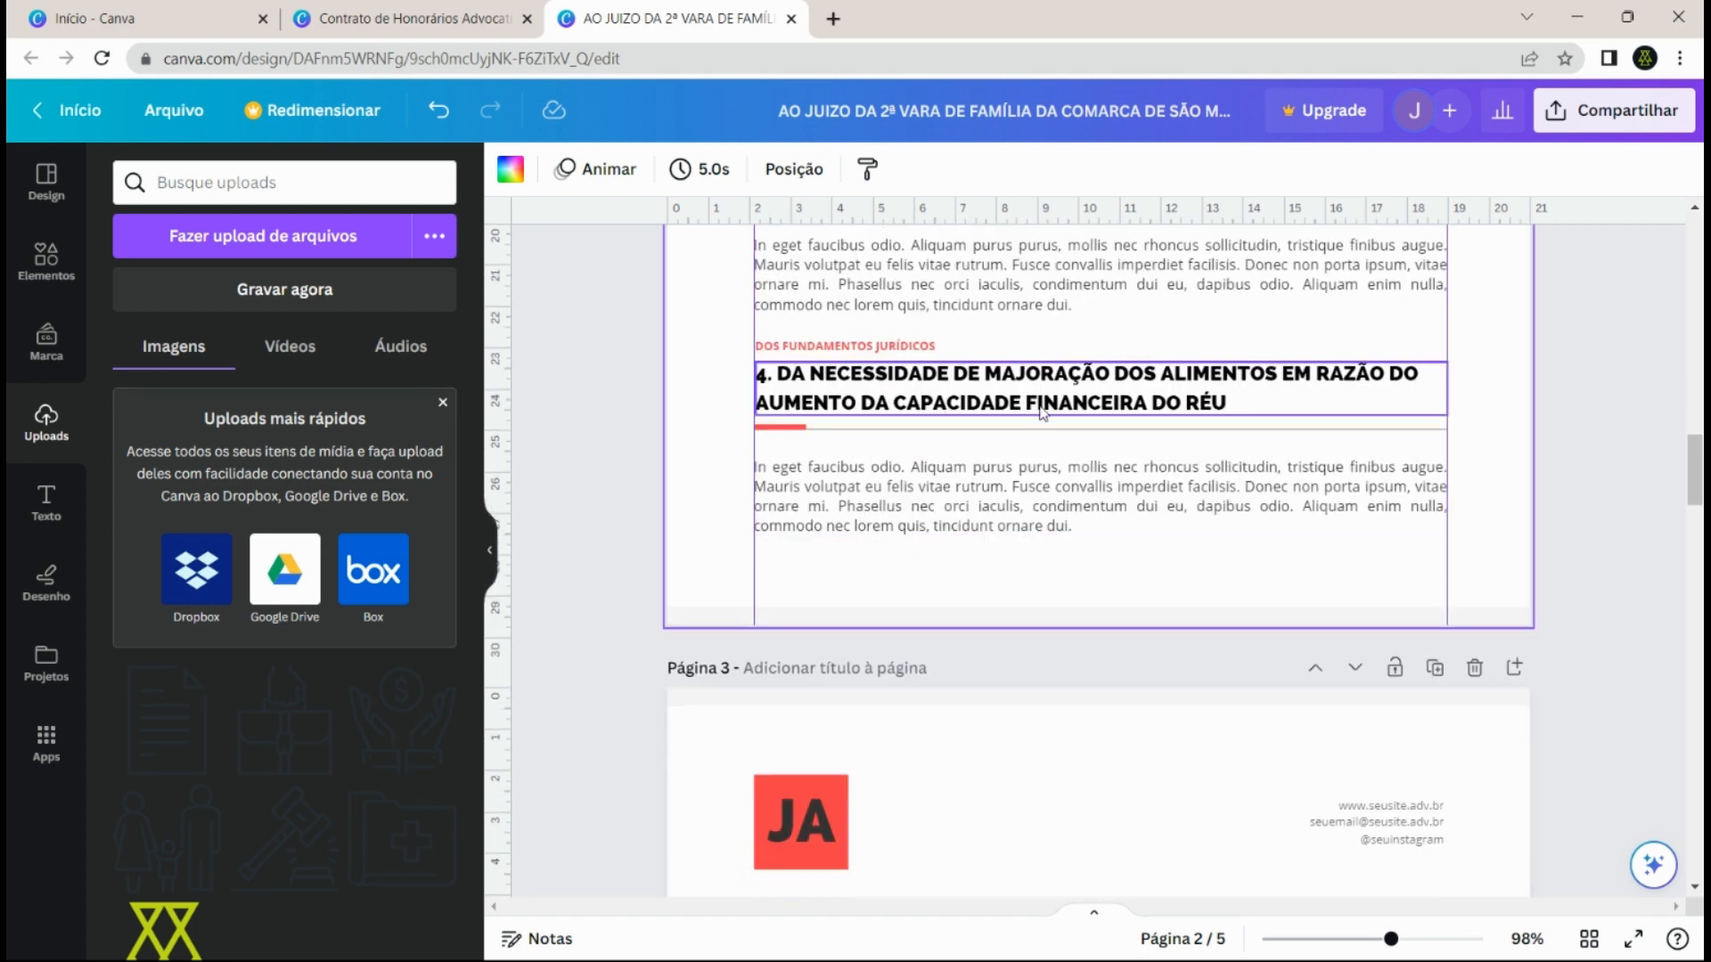
{"action": "scroll", "coordinate": [1060, 464], "scroll_direction": "up", "scroll_amount": 3}
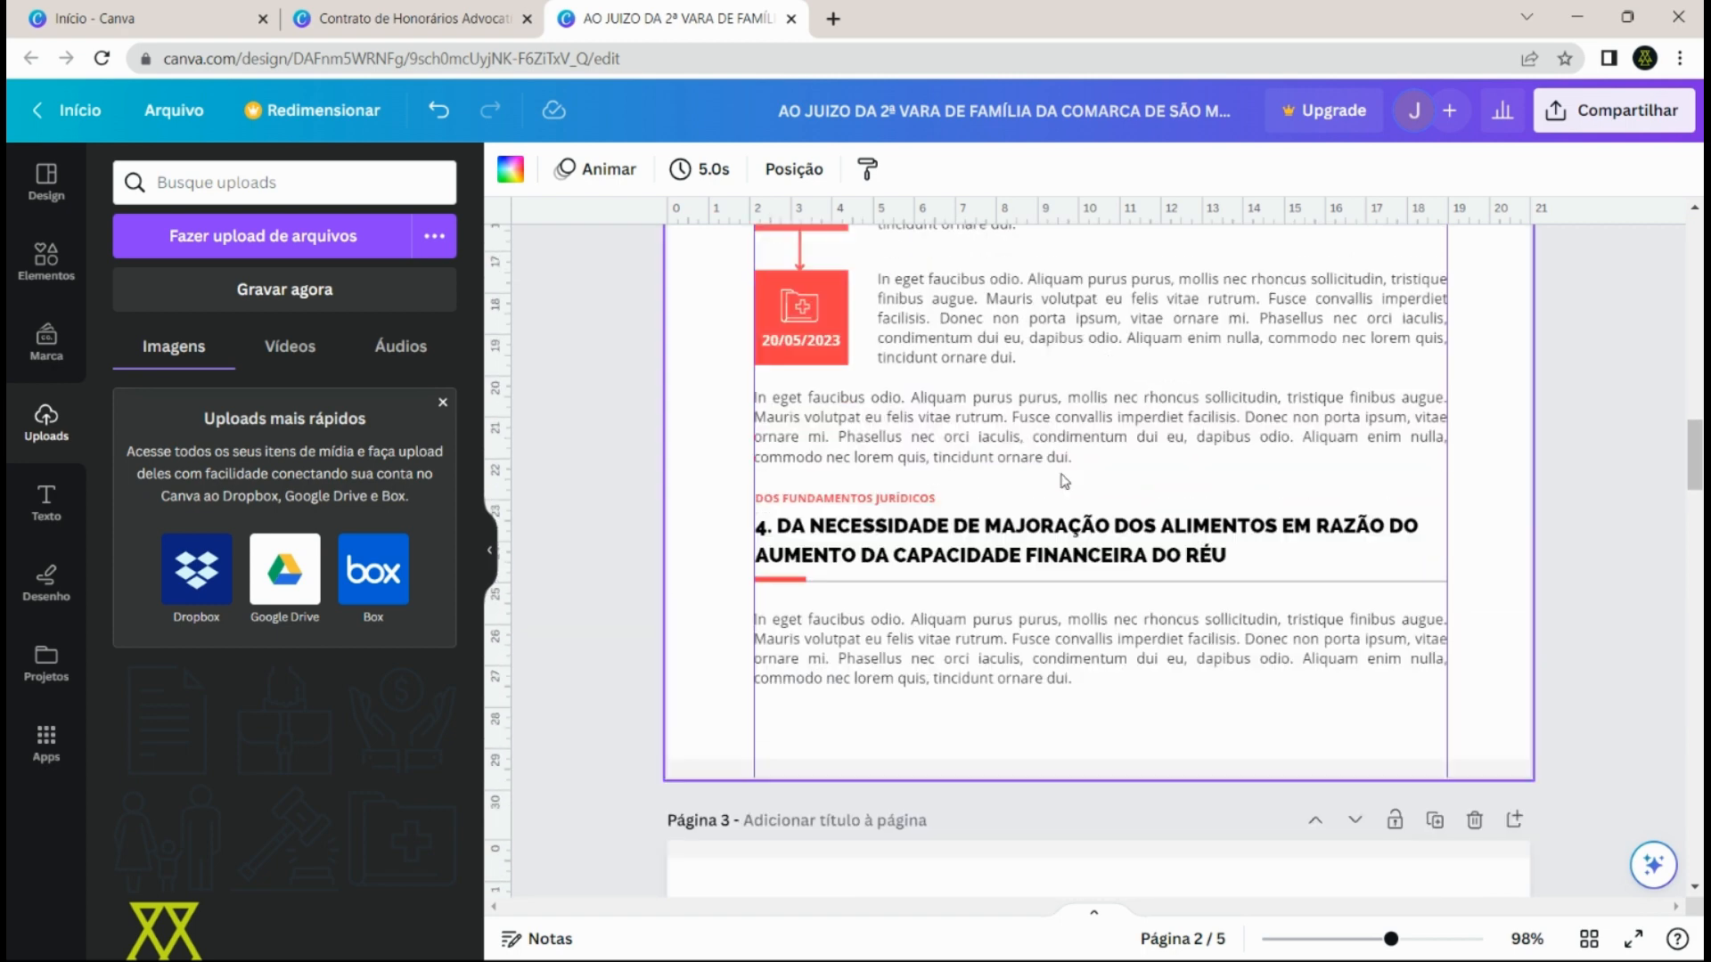
{"action": "scroll", "coordinate": [1062, 479], "scroll_direction": "up", "scroll_amount": 3}
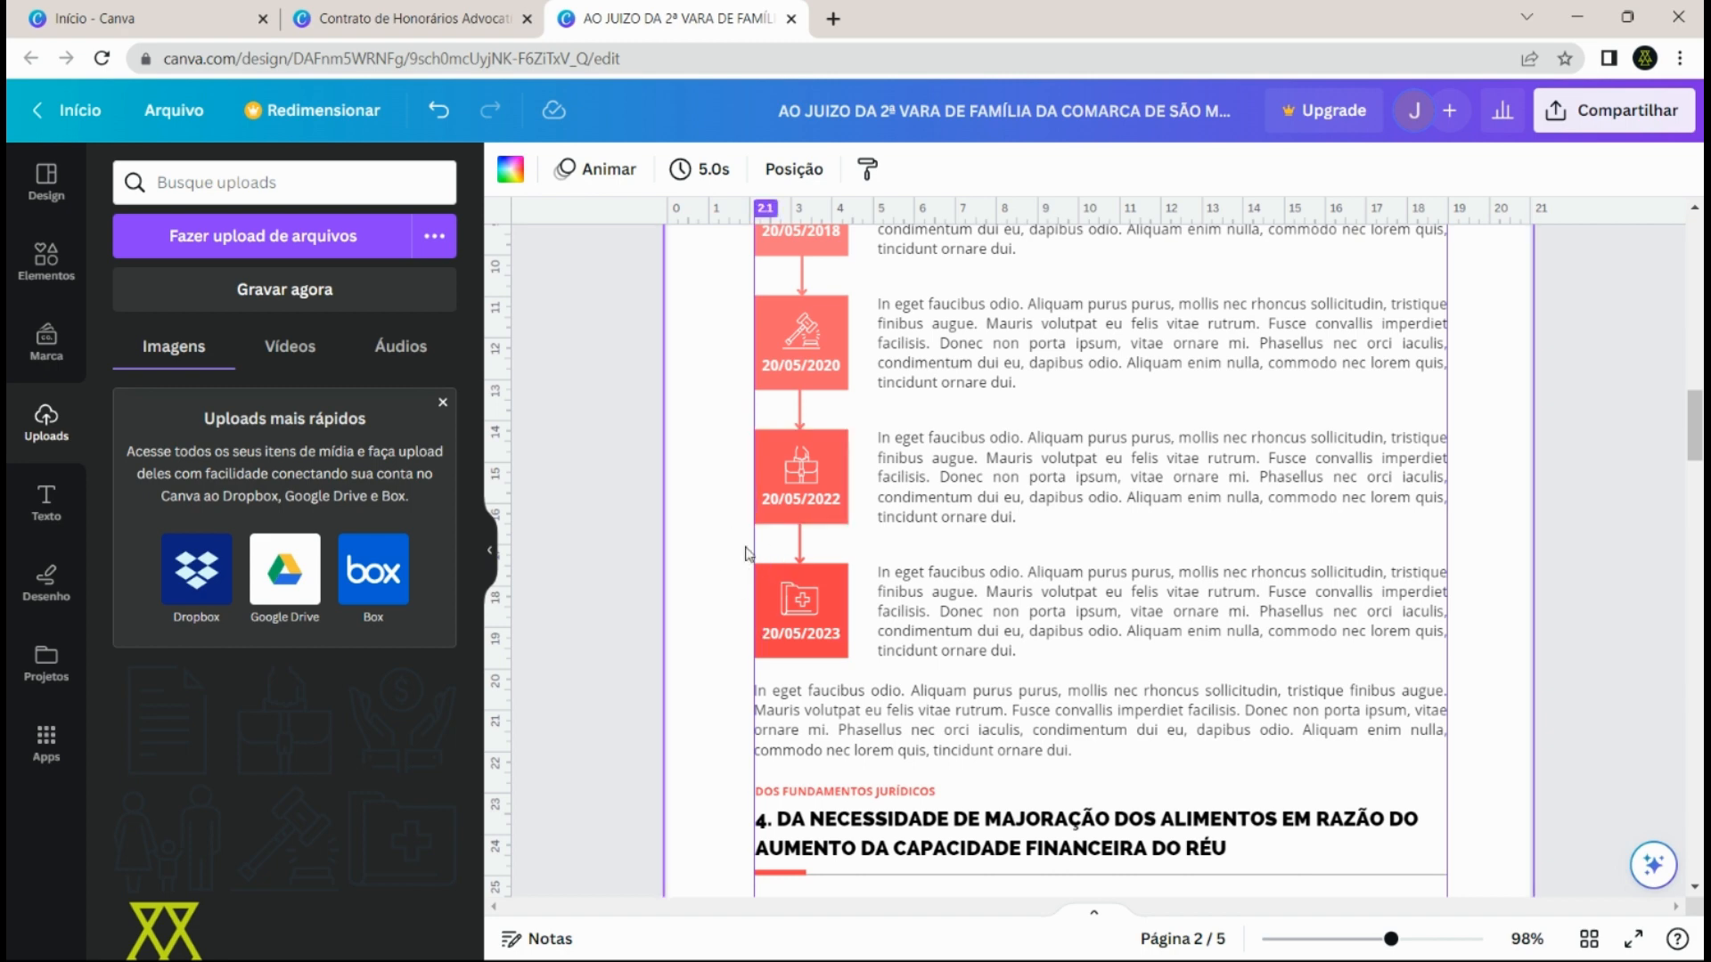
{"action": "scroll", "coordinate": [704, 535], "scroll_direction": "down", "scroll_amount": 3}
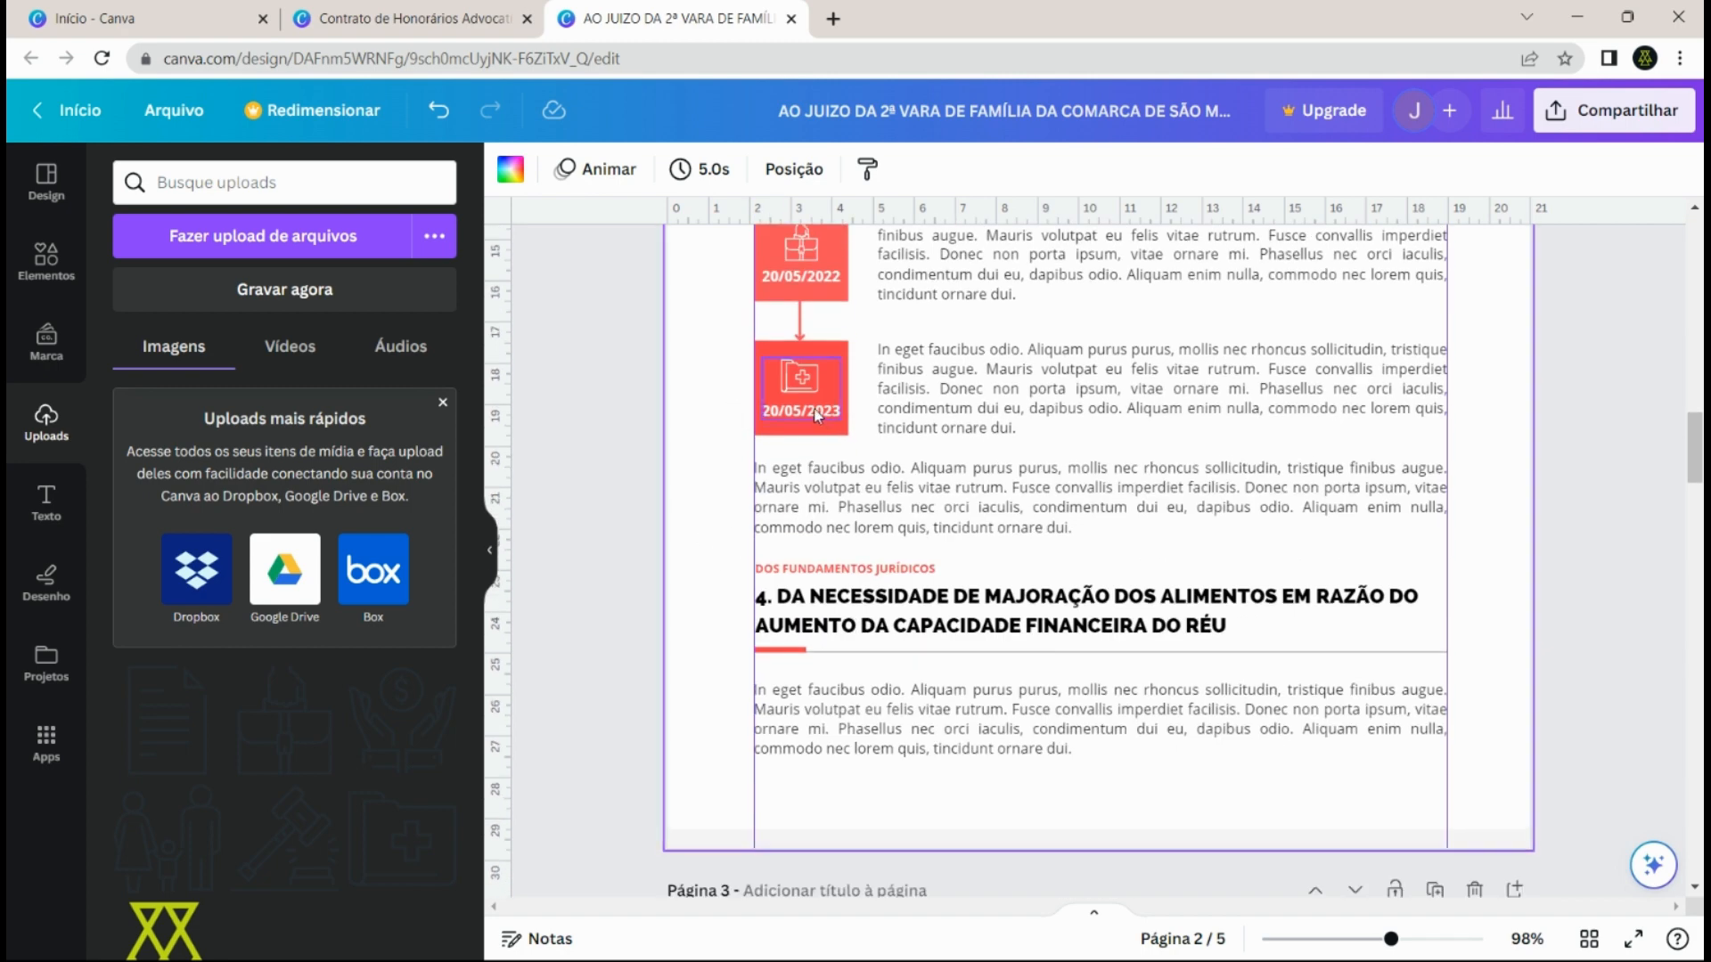
{"action": "scroll", "coordinate": [856, 445], "scroll_direction": "up", "scroll_amount": 4}
{"action": "scroll", "coordinate": [945, 485], "scroll_direction": "down", "scroll_amount": 3}
{"action": "scroll", "coordinate": [944, 486], "scroll_direction": "down", "scroll_amount": 12}
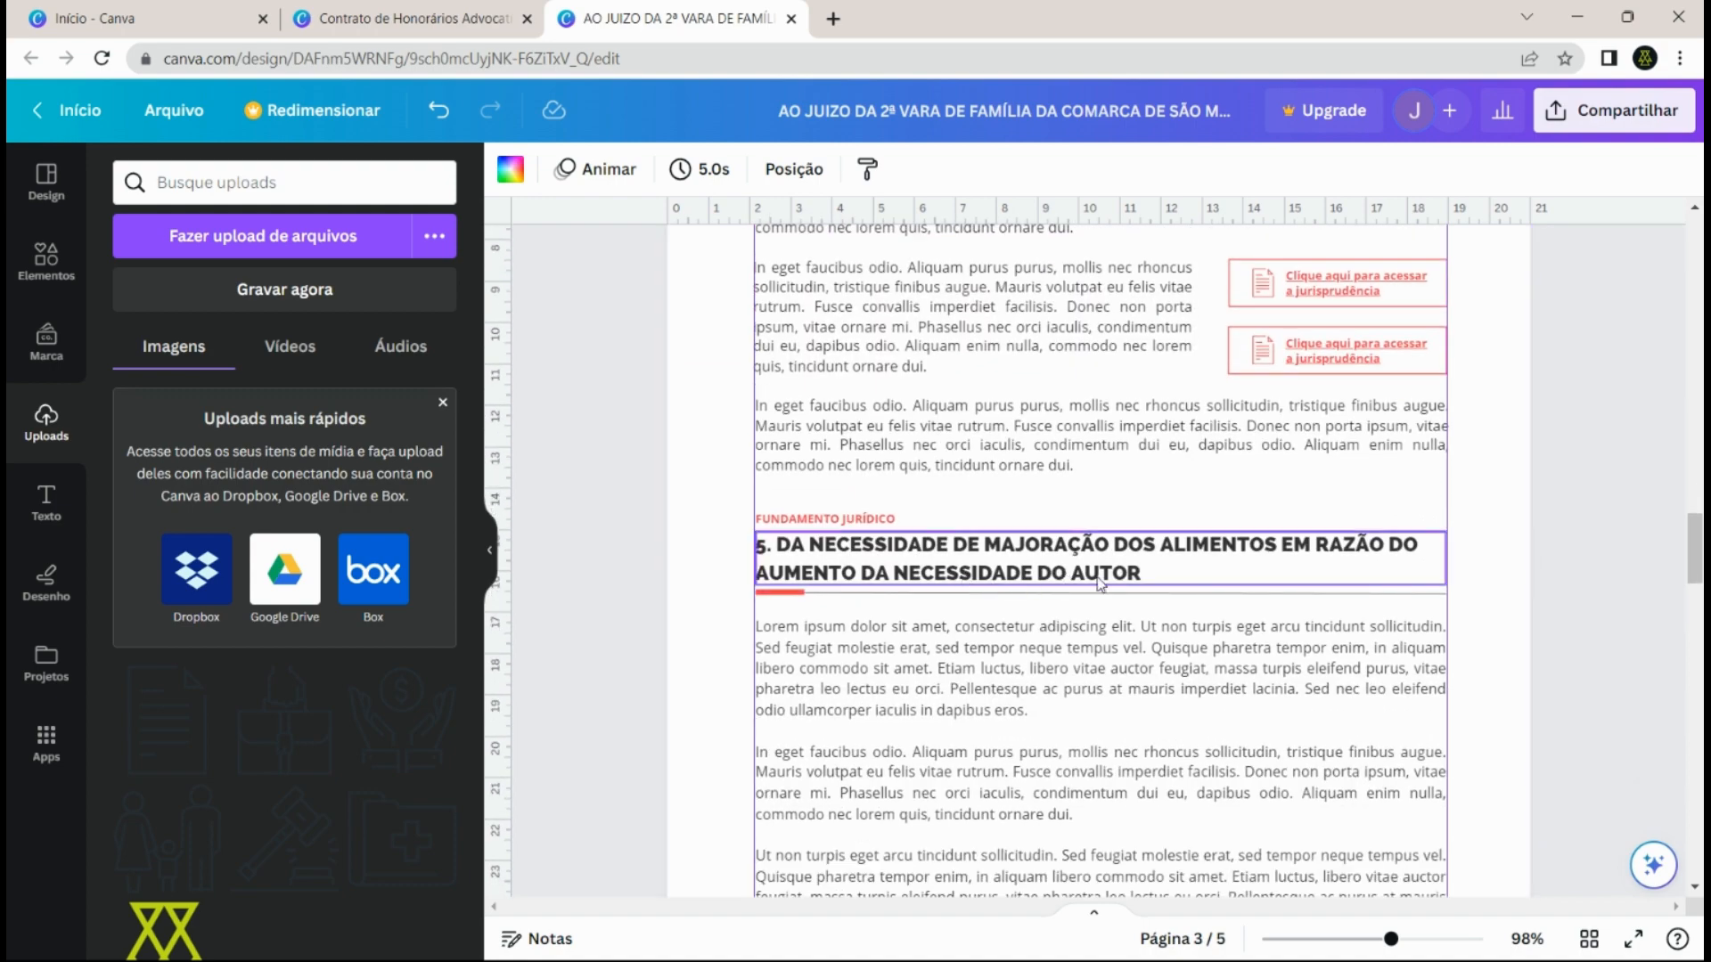
{"action": "scroll", "coordinate": [1033, 589], "scroll_direction": "up", "scroll_amount": 8}
{"action": "scroll", "coordinate": [1072, 602], "scroll_direction": "up", "scroll_amount": 5}
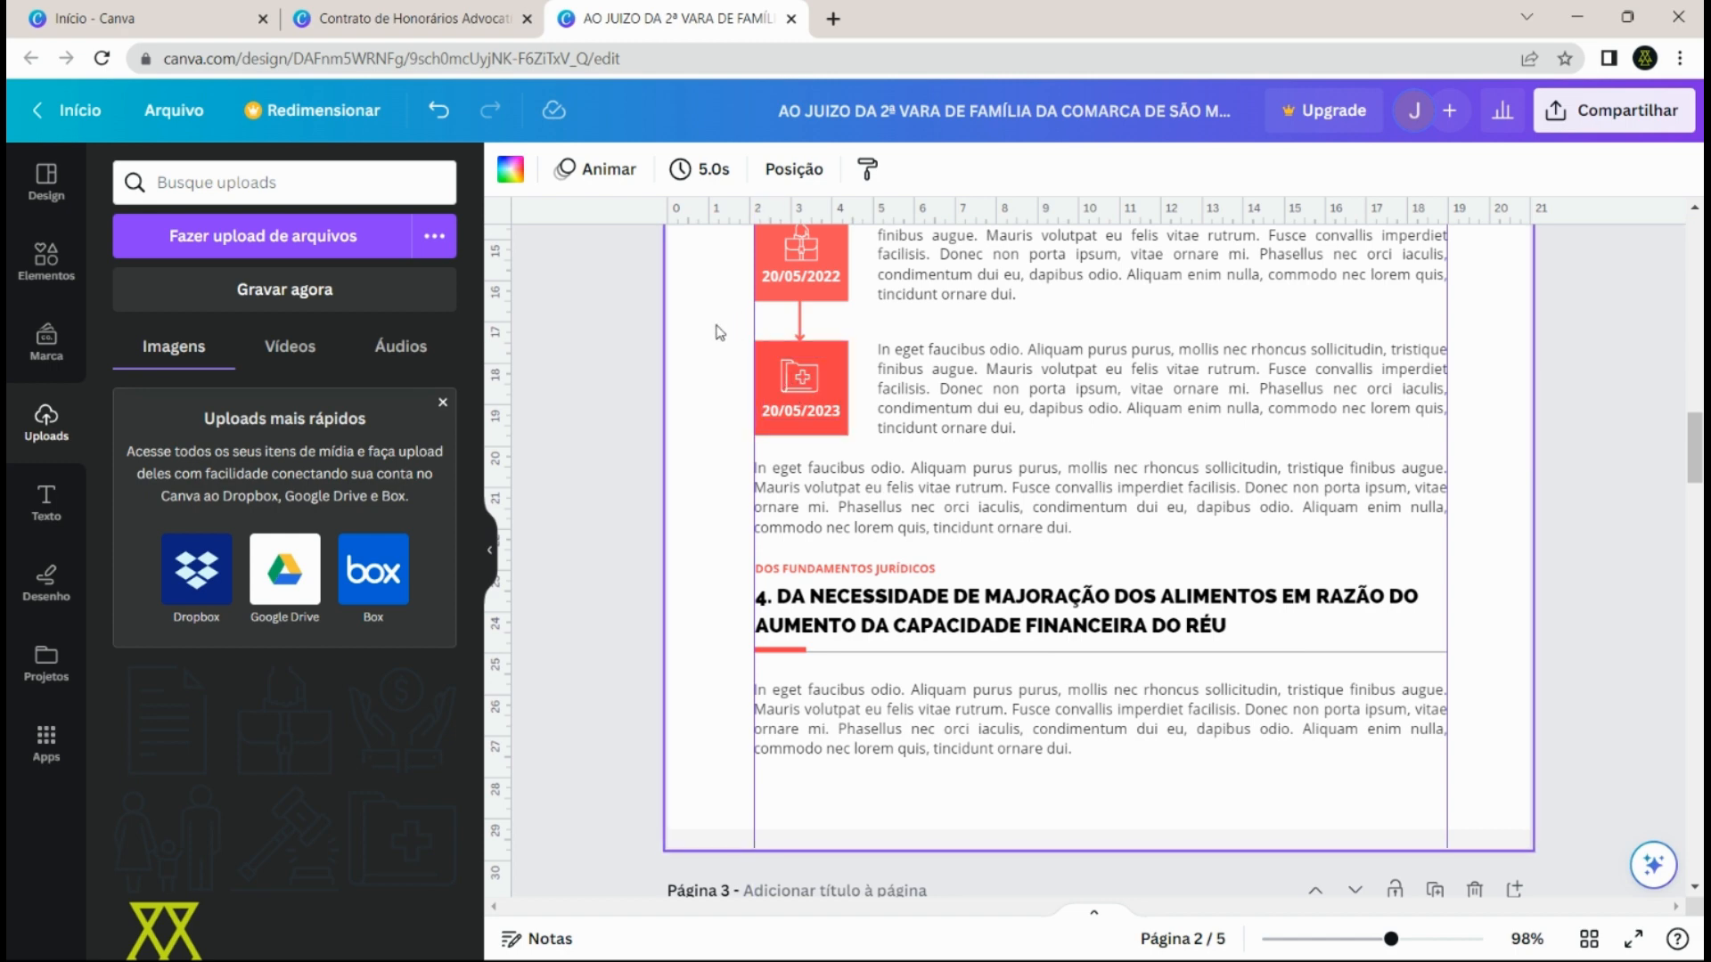
{"action": "scroll", "coordinate": [876, 434], "scroll_direction": "up", "scroll_amount": 3}
{"action": "scroll", "coordinate": [876, 434], "scroll_direction": "up", "scroll_amount": 3}
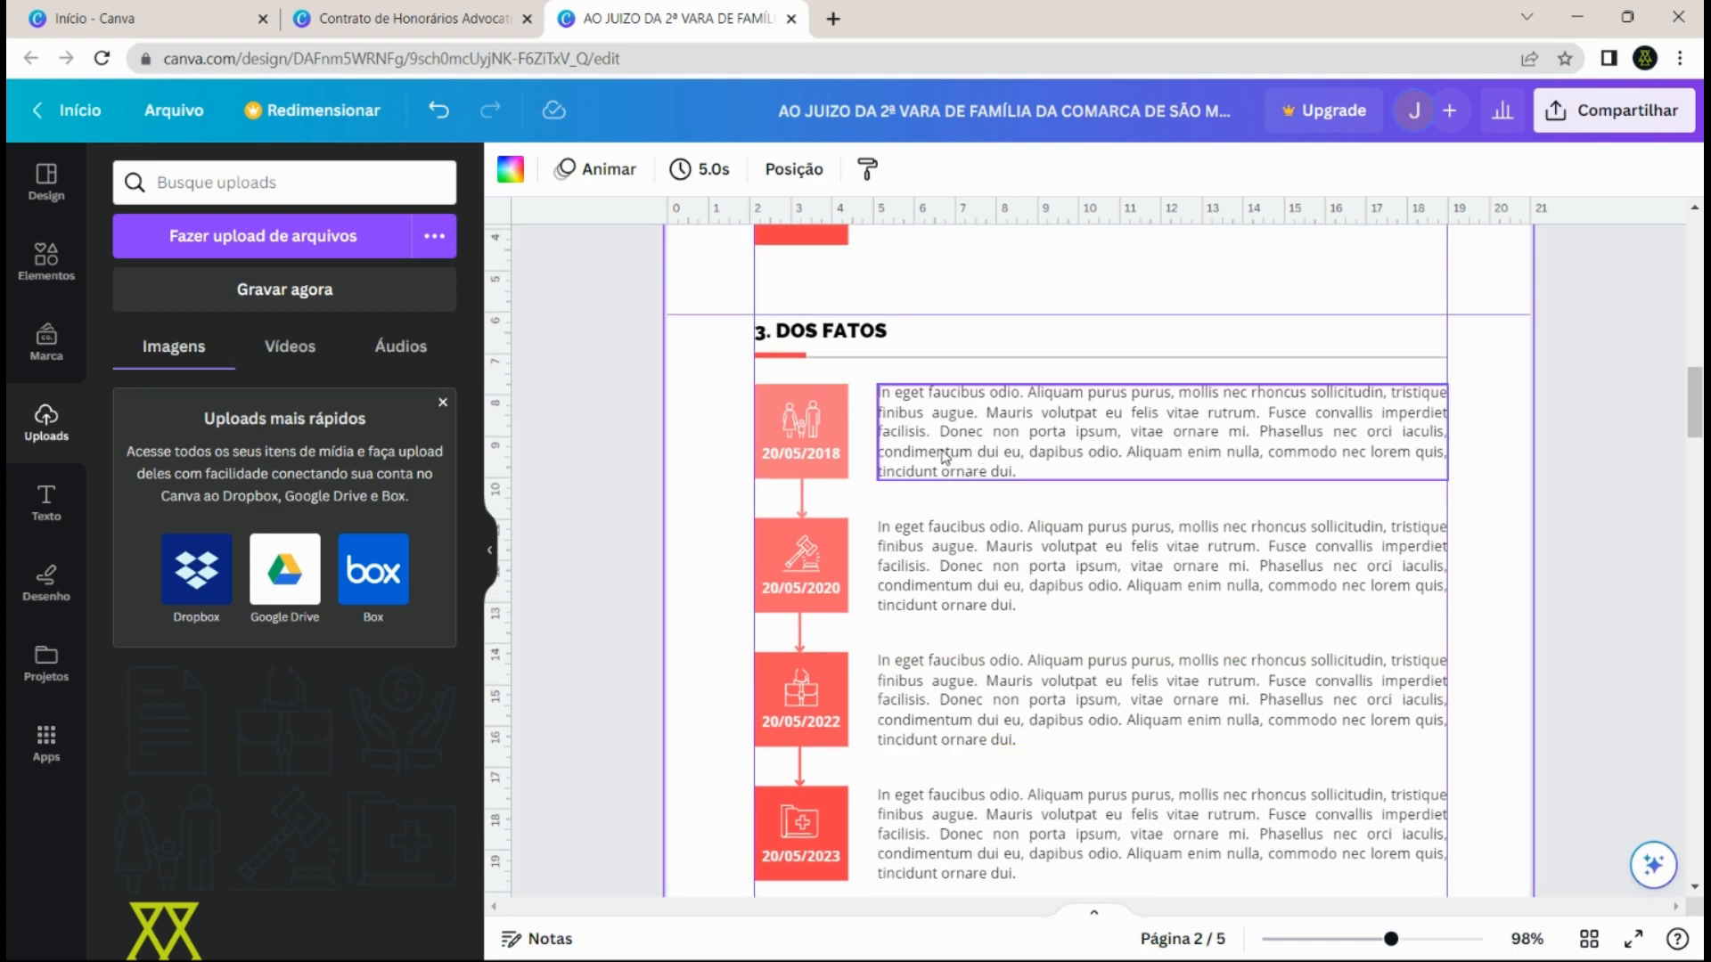
{"action": "scroll", "coordinate": [880, 445], "scroll_direction": "down", "scroll_amount": 1}
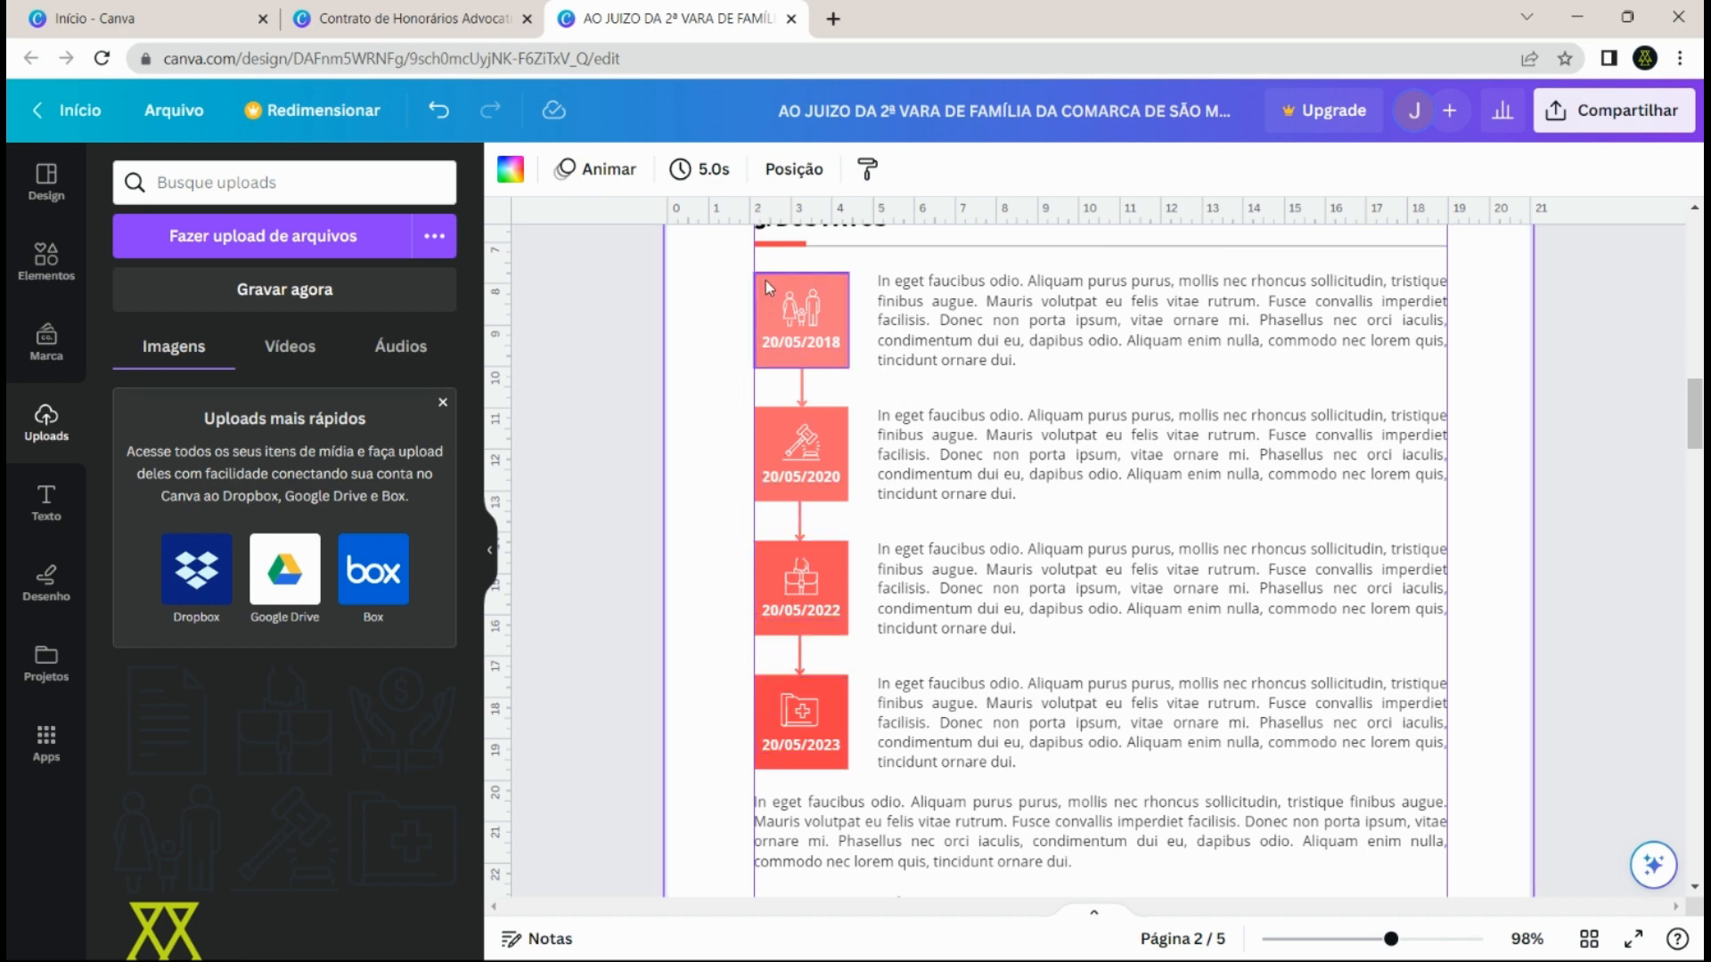
- Show the elements library and inspect the page 2 timeline, including its 20/05/2018 and 20/05/2023 blocks
{"action": "left_click", "coordinate": [764, 312]}
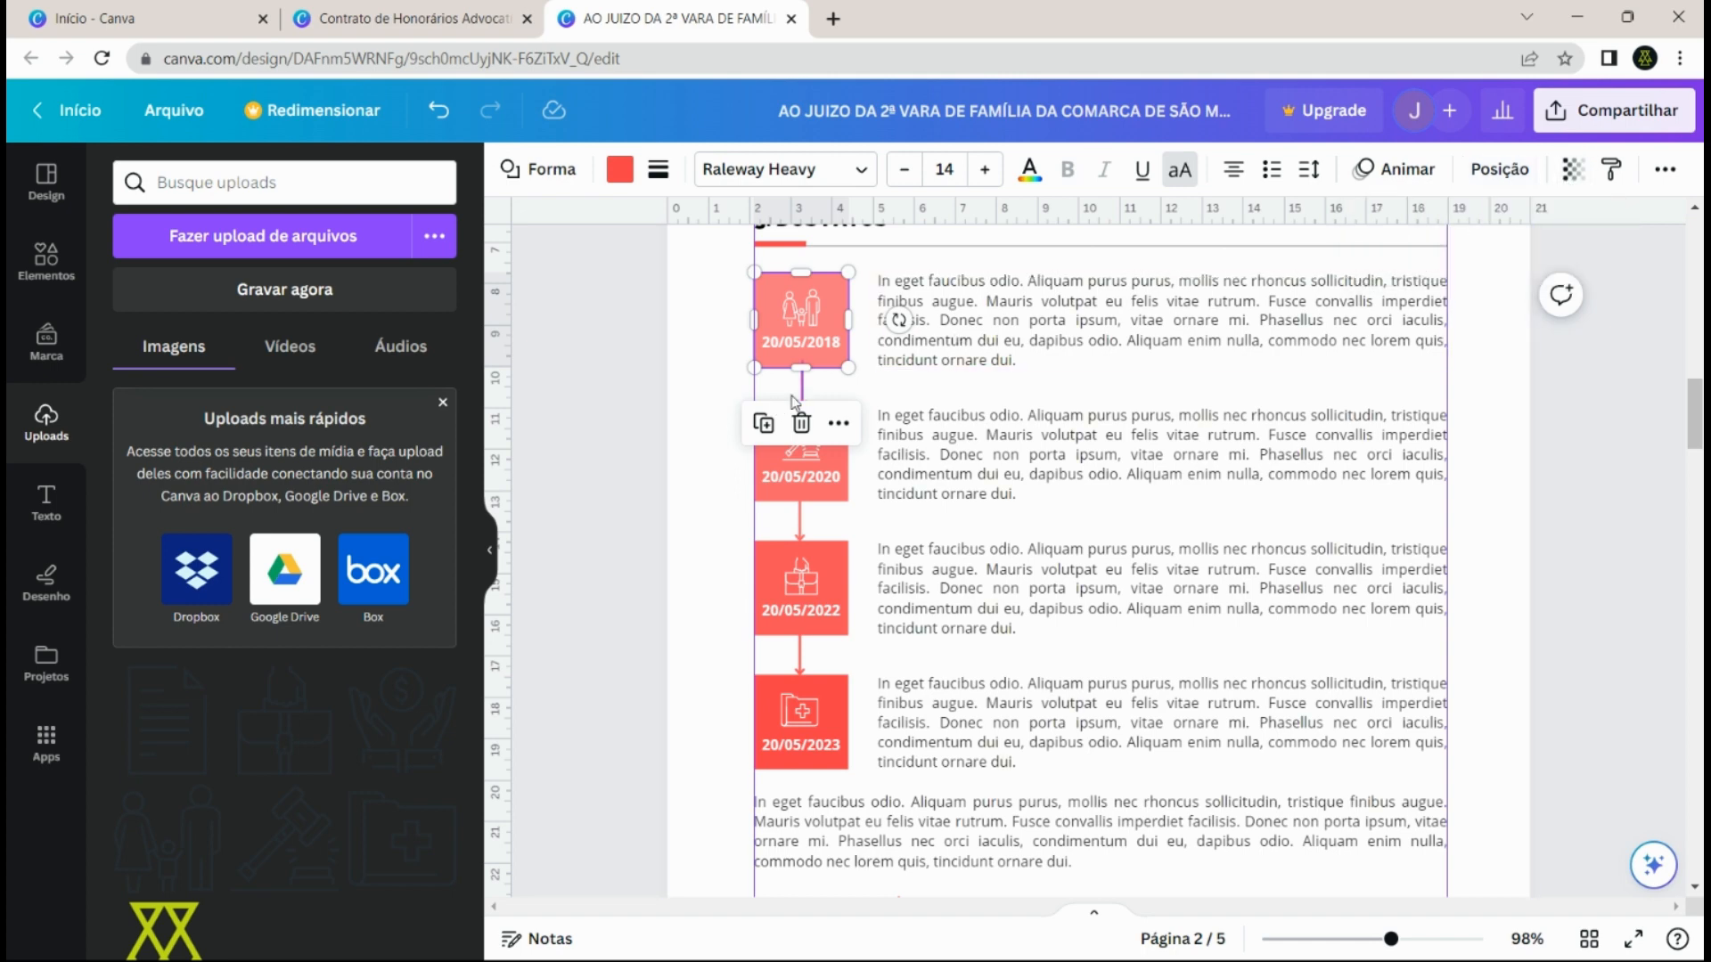
{"action": "left_click", "coordinate": [711, 385]}
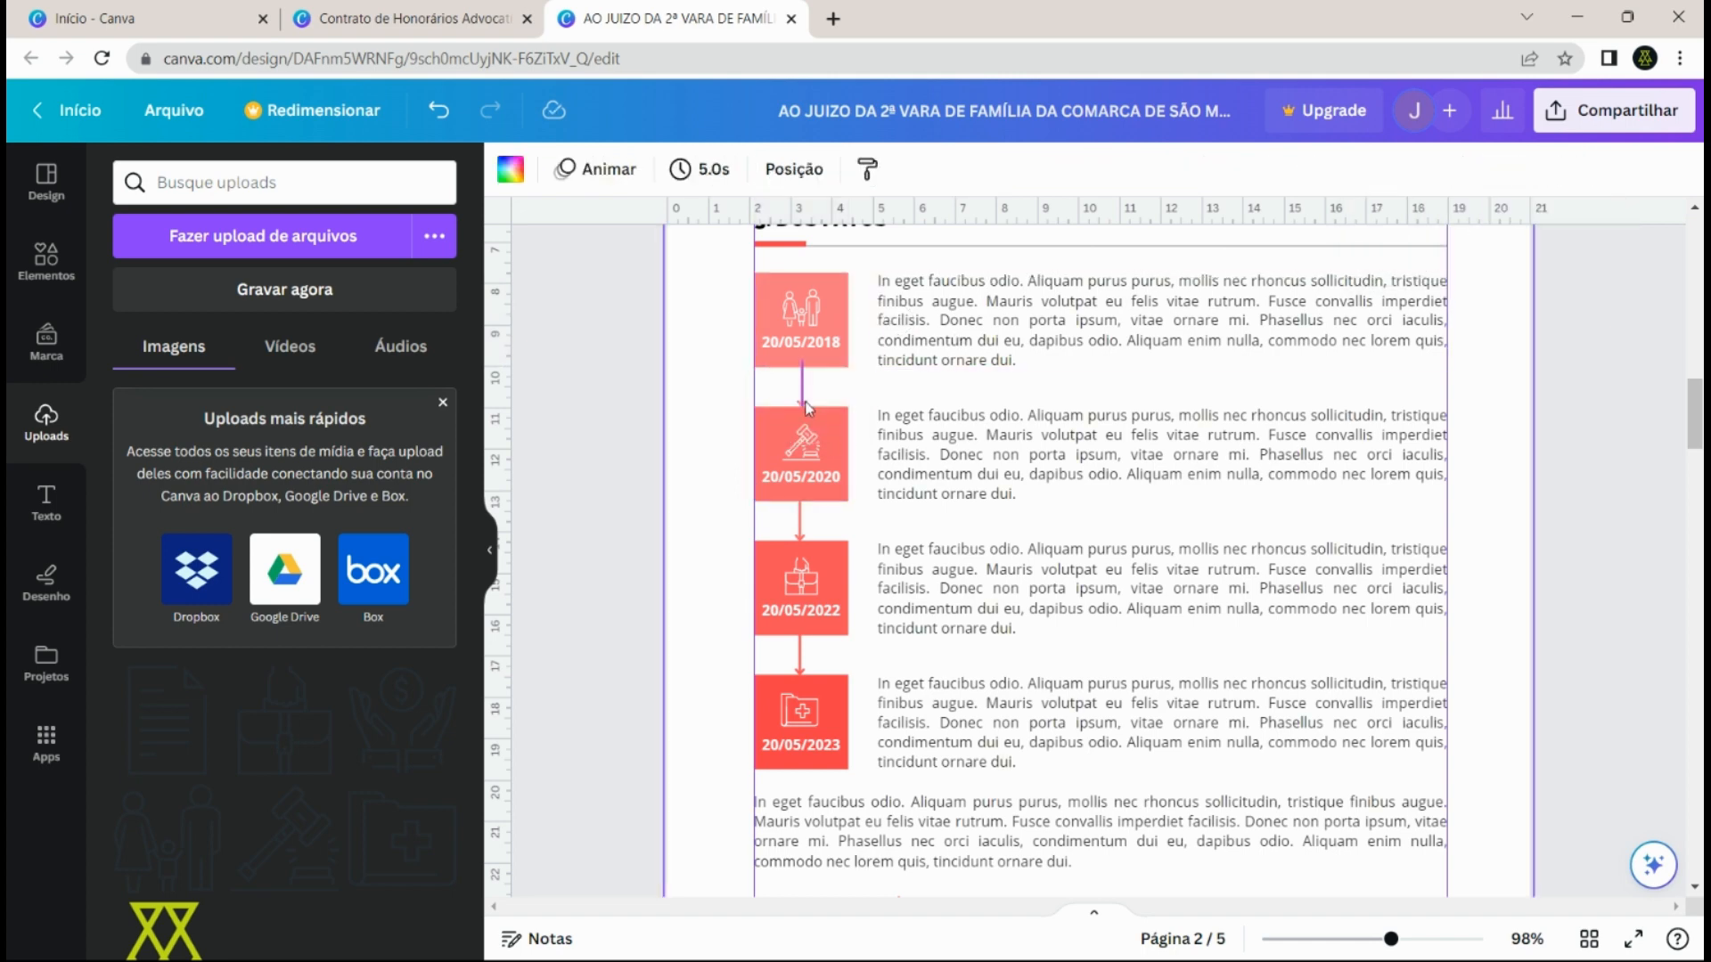
{"action": "left_click", "coordinate": [47, 258]}
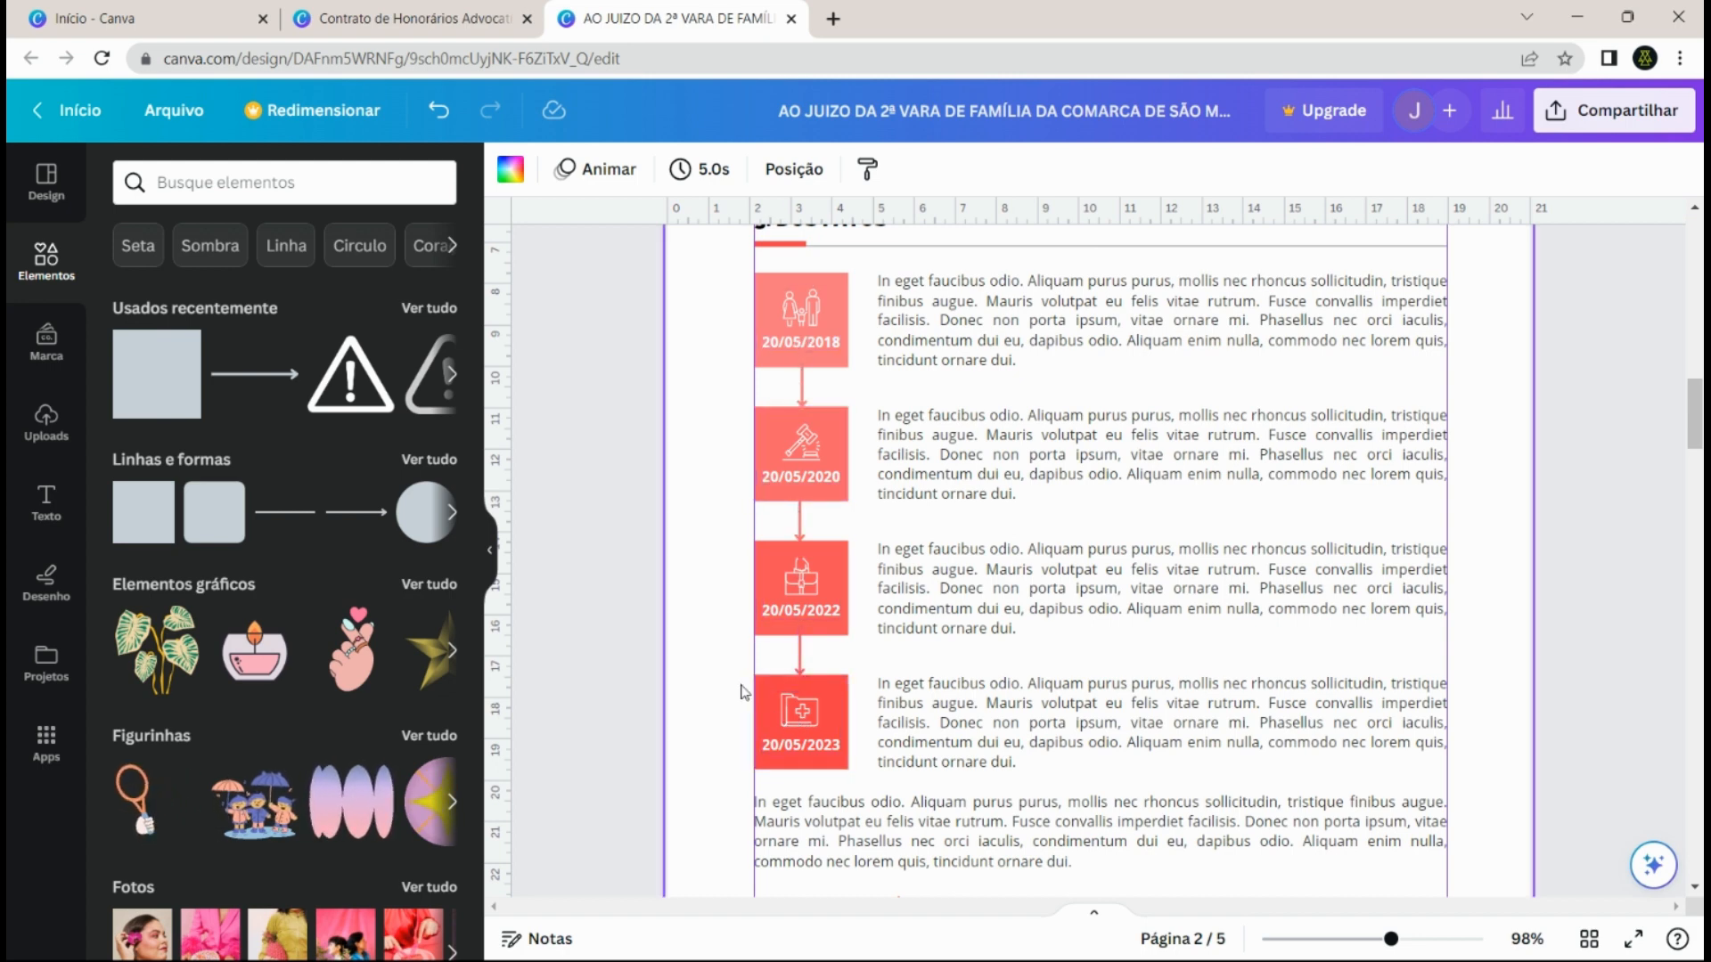
{"action": "scroll", "coordinate": [704, 615], "scroll_direction": "down", "scroll_amount": 3}
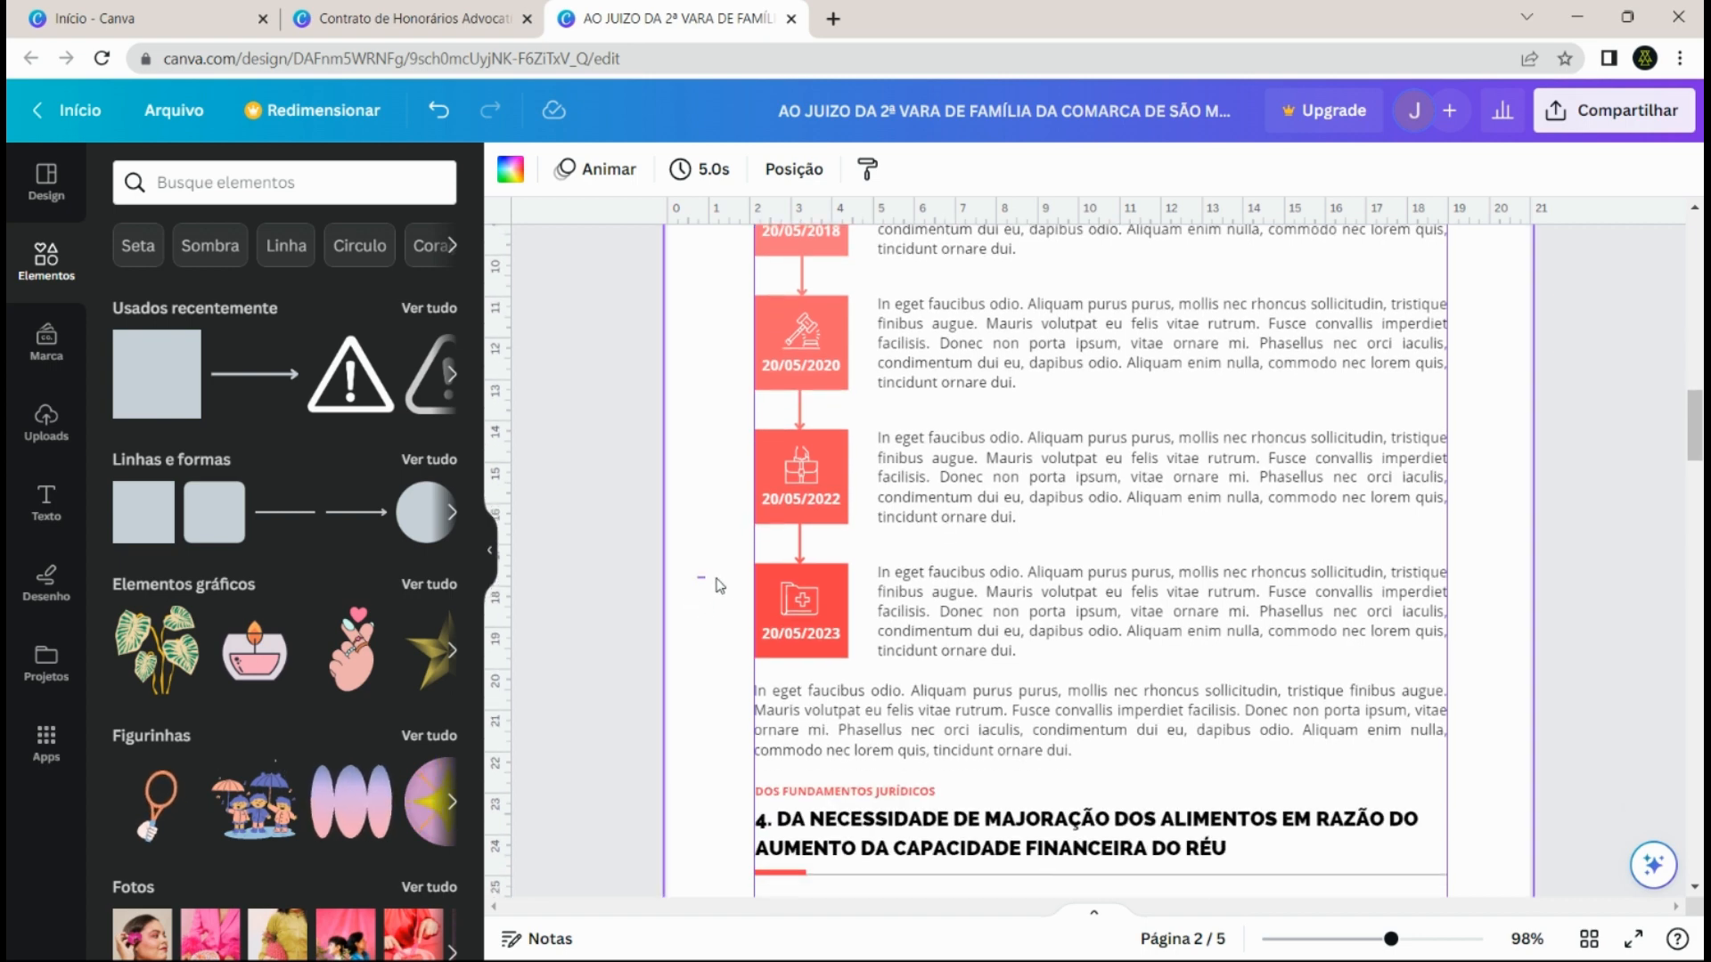
{"action": "left_click_drag", "start_coordinate": [695, 575], "coordinate": [757, 631]}
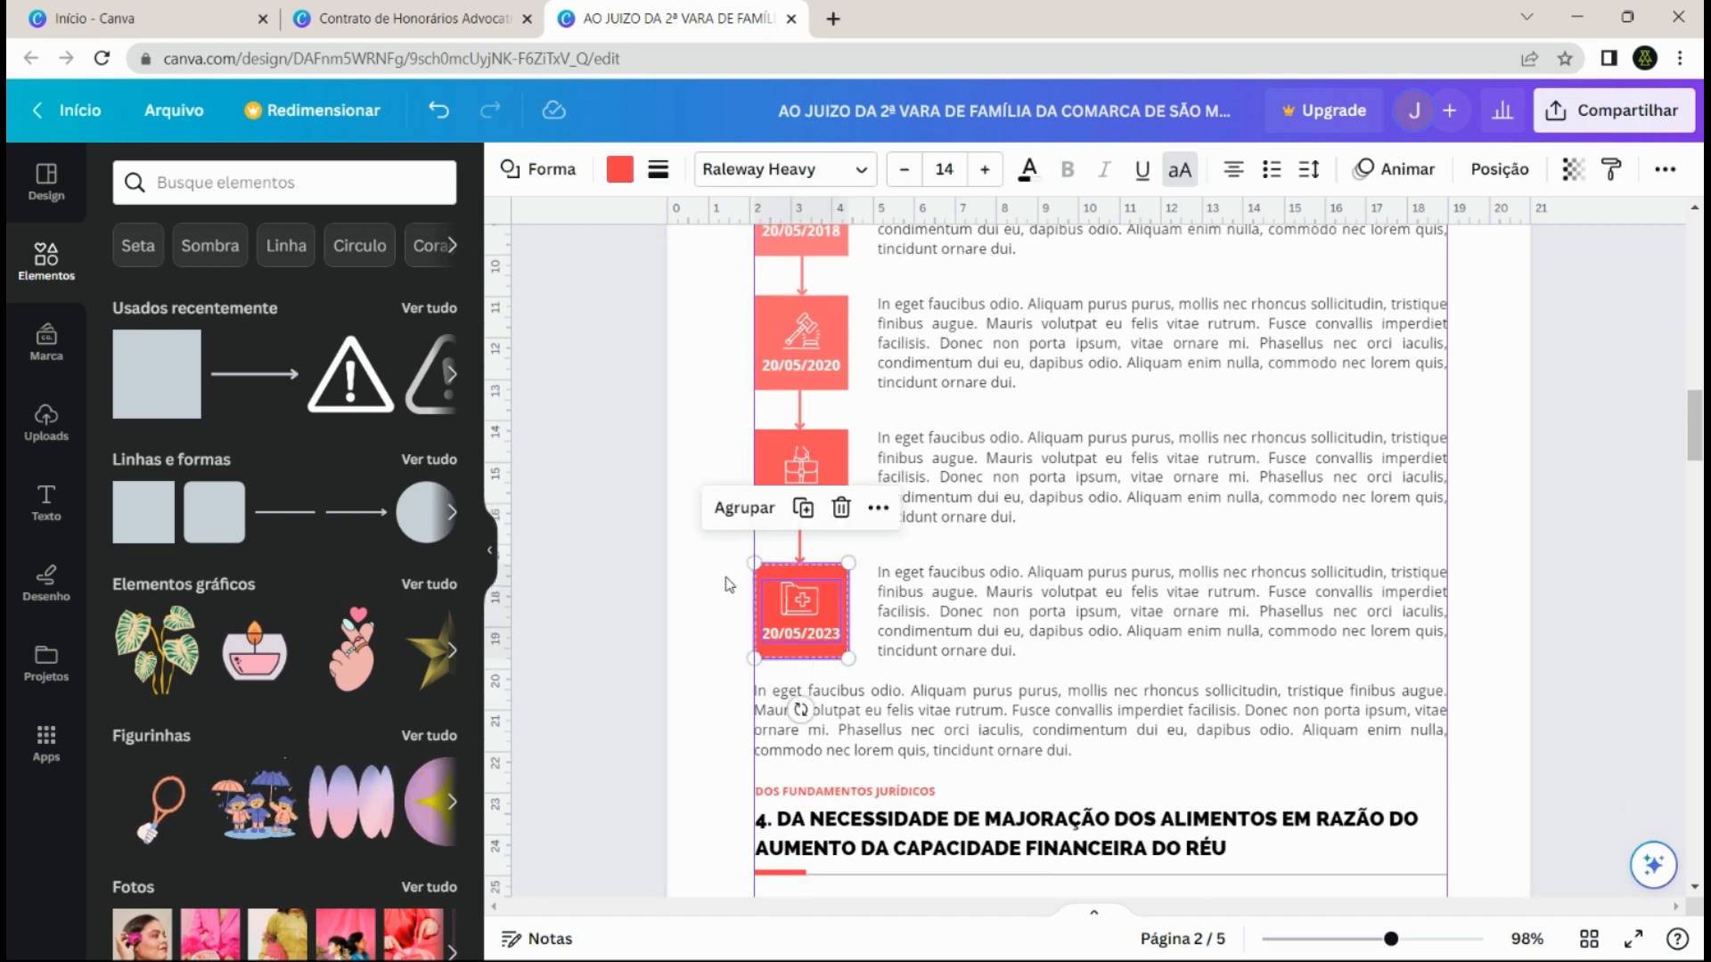
{"action": "left_click", "coordinate": [702, 579]}
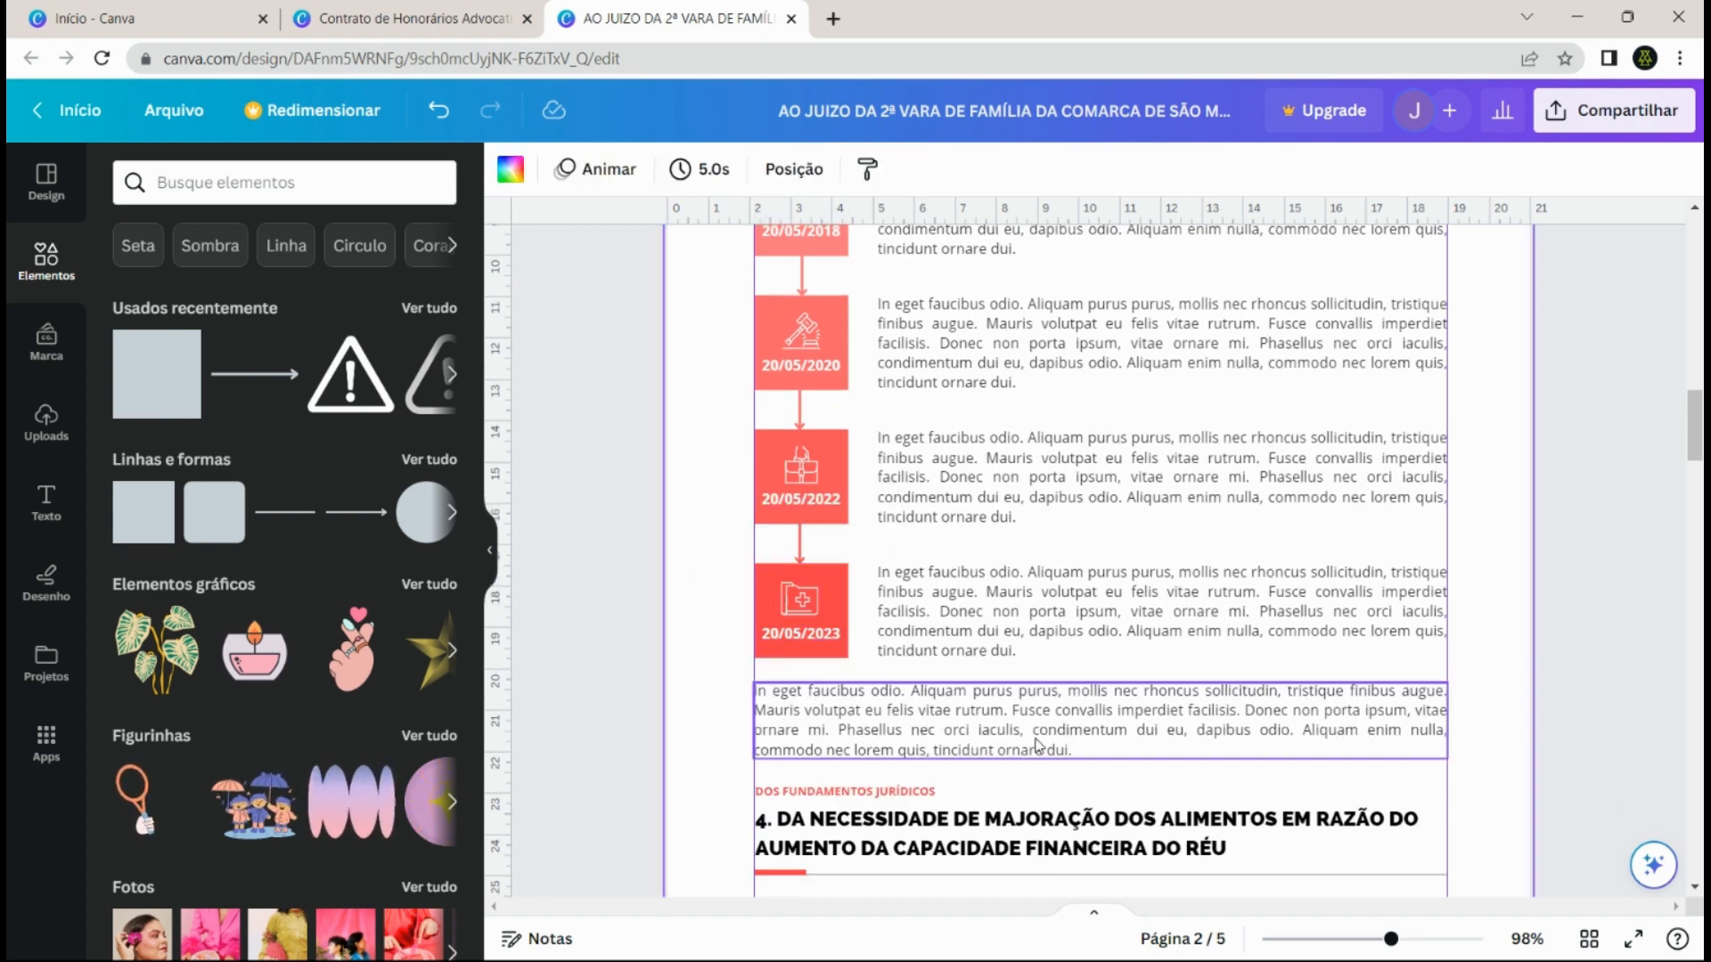
{"action": "scroll", "coordinate": [1018, 677], "scroll_direction": "up", "scroll_amount": 5}
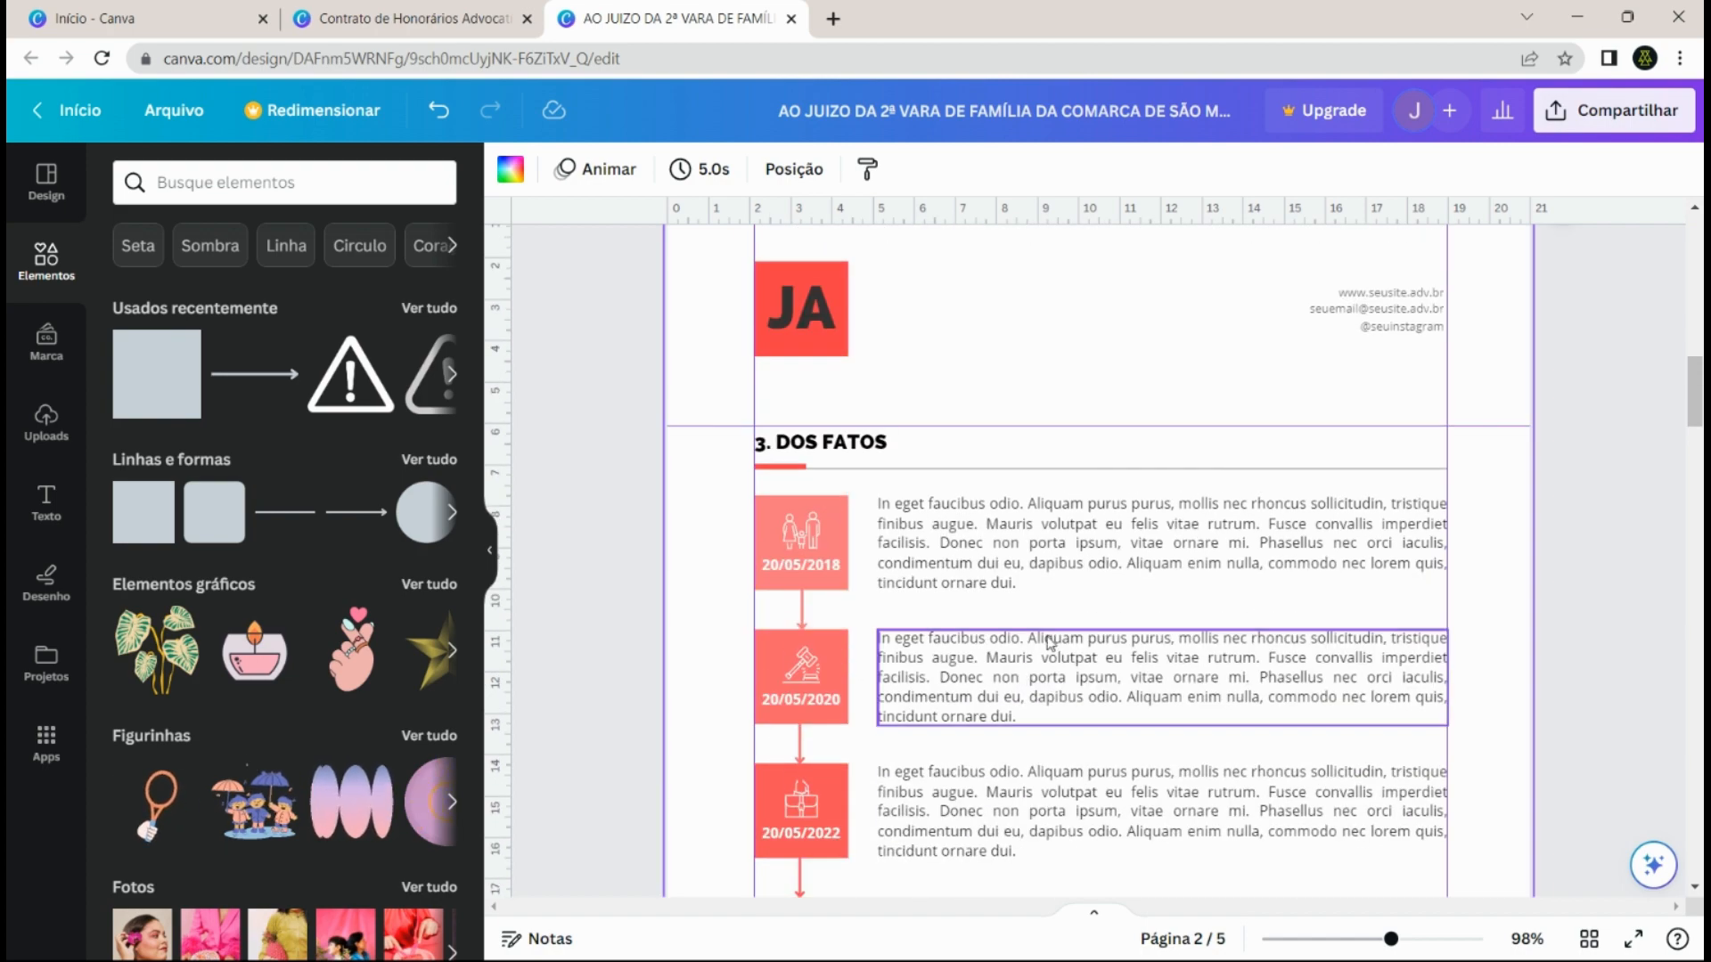
{"action": "scroll", "coordinate": [1050, 641], "scroll_direction": "down", "scroll_amount": 5}
{"action": "scroll", "coordinate": [1045, 465], "scroll_direction": "down", "scroll_amount": 3}
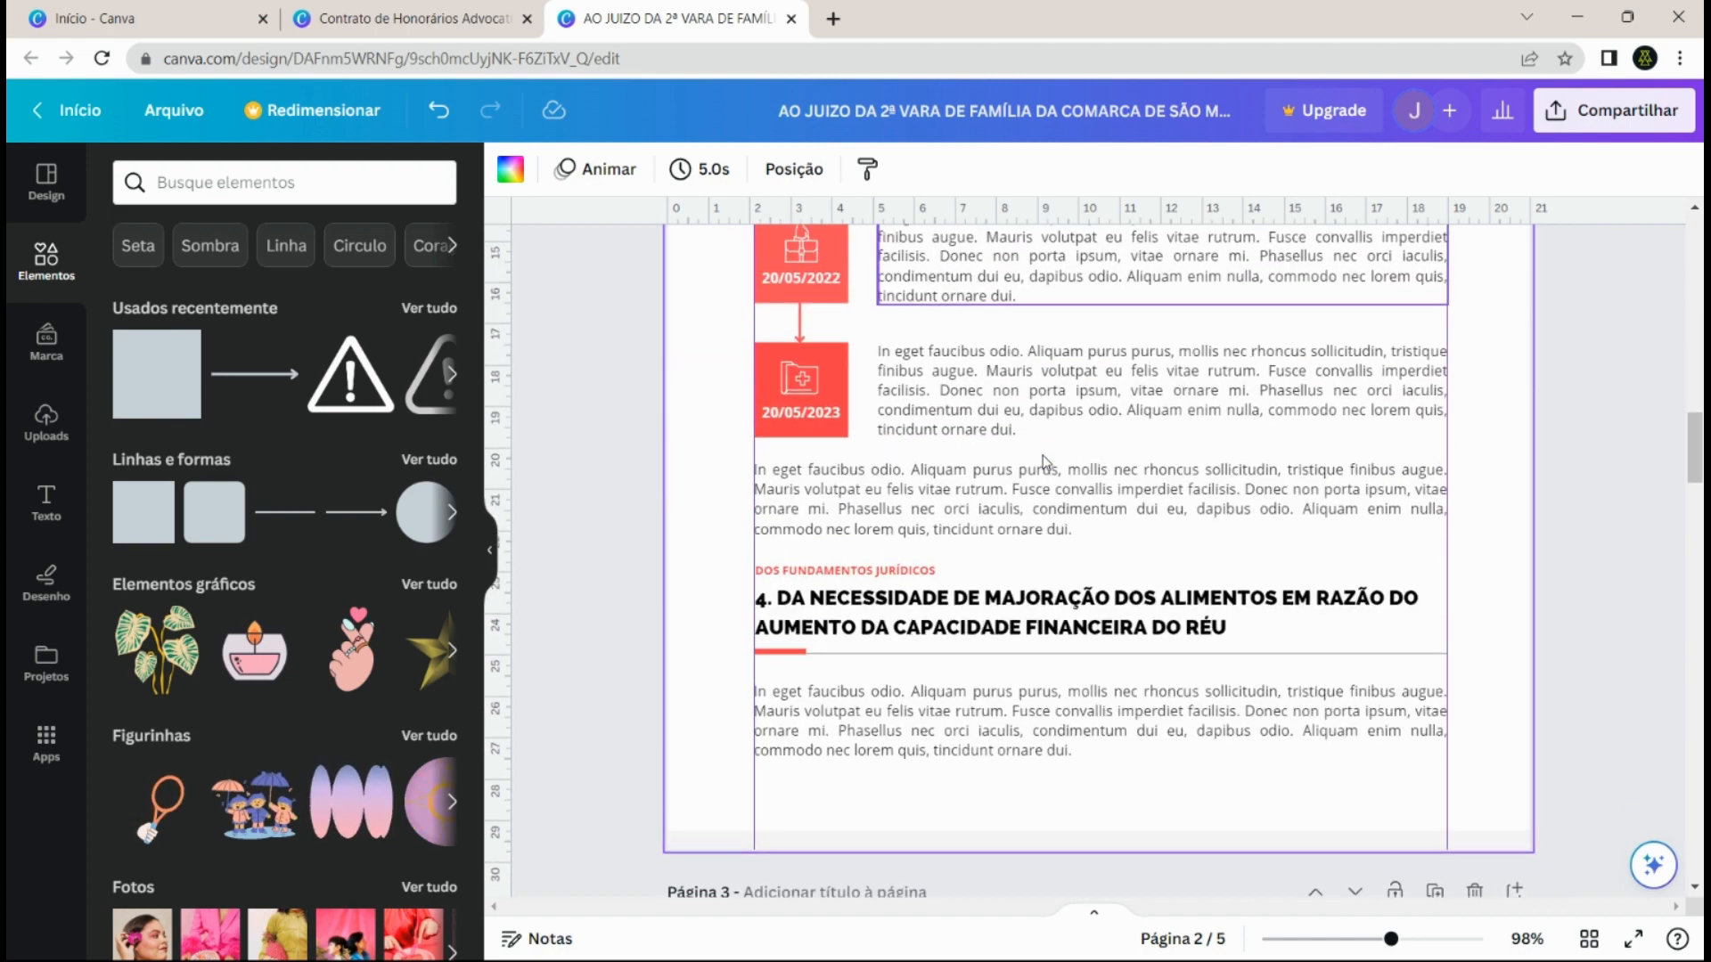
{"action": "scroll", "coordinate": [1025, 445], "scroll_direction": "up", "scroll_amount": 7}
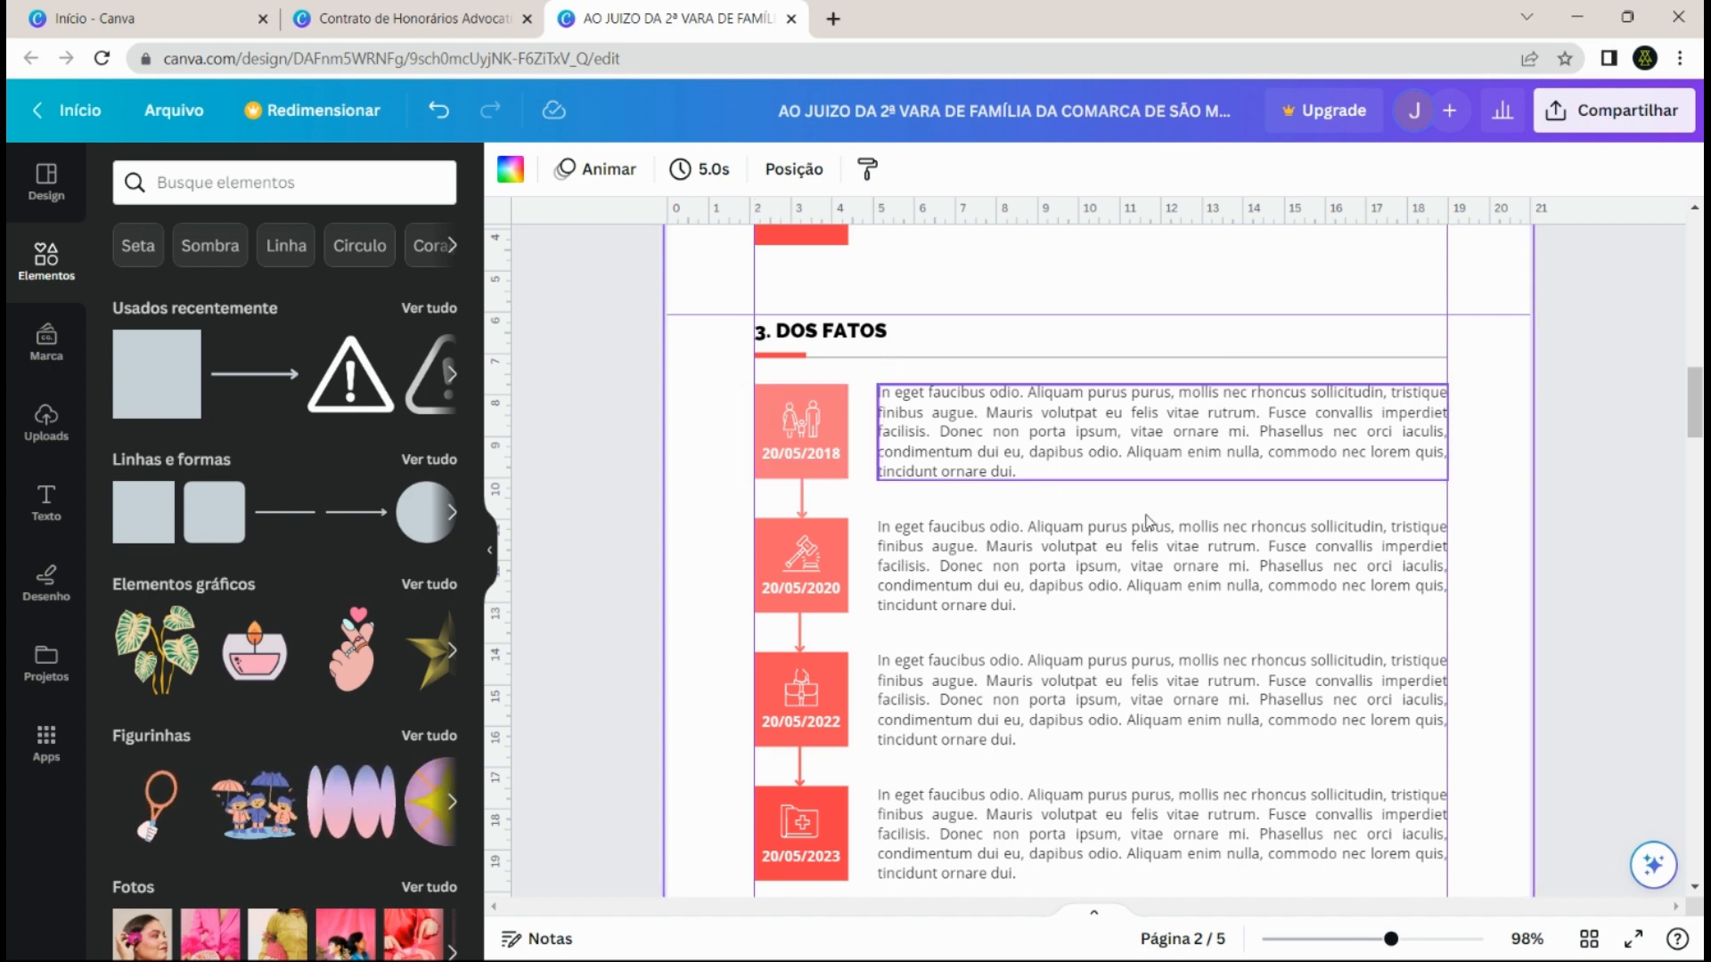
{"action": "scroll", "coordinate": [1152, 524], "scroll_direction": "up", "scroll_amount": 3}
- Hide the side panel and examine page 3's jurisprudence link boxes and the section 5 heading and text
{"action": "scroll", "coordinate": [1154, 525], "scroll_direction": "down", "scroll_amount": 15}
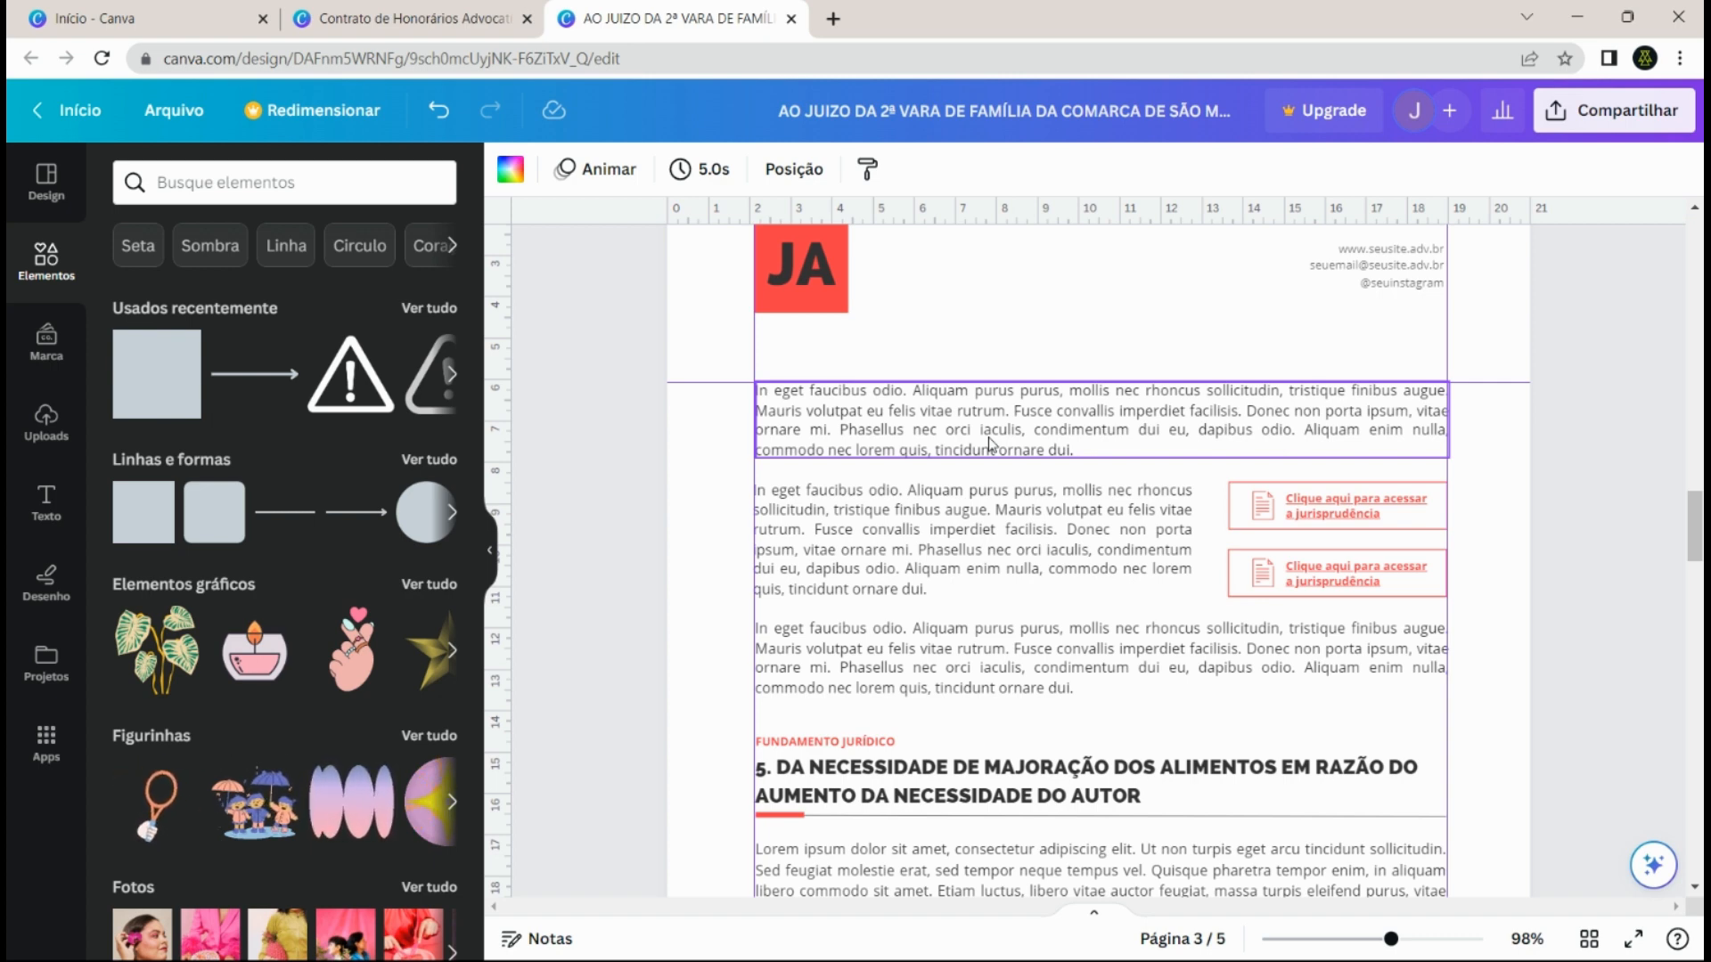
{"action": "left_click", "coordinate": [493, 555]}
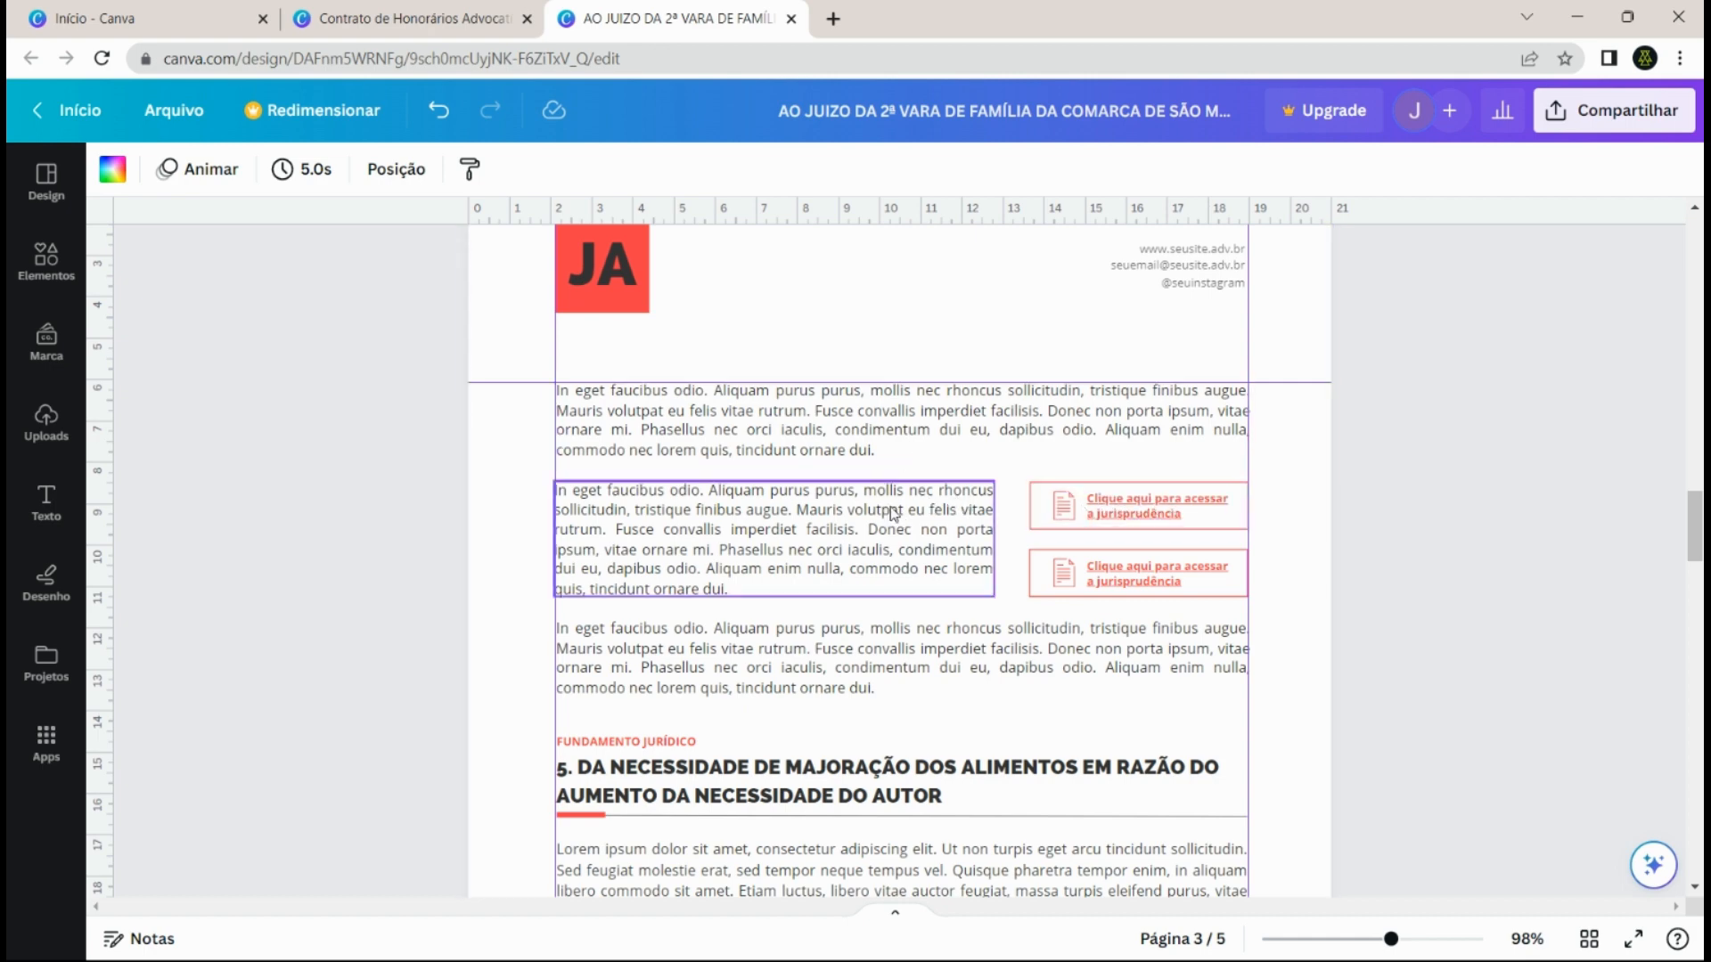
{"action": "left_click", "coordinate": [1157, 517]}
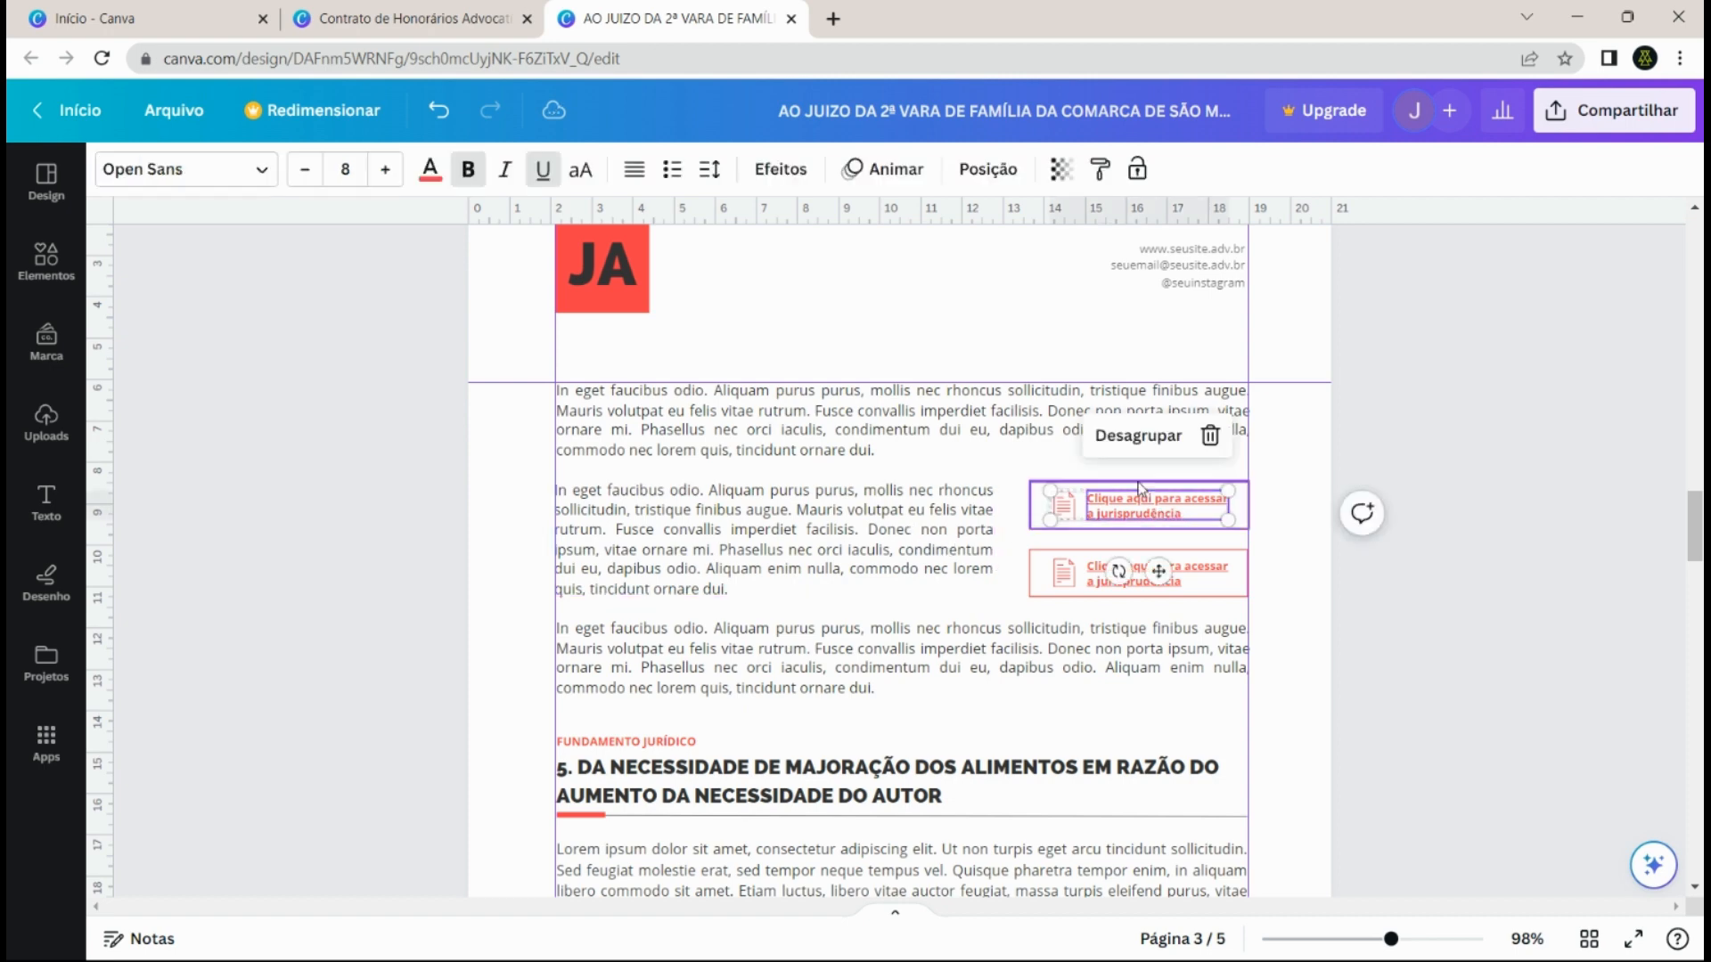
{"action": "left_click", "coordinate": [1078, 474]}
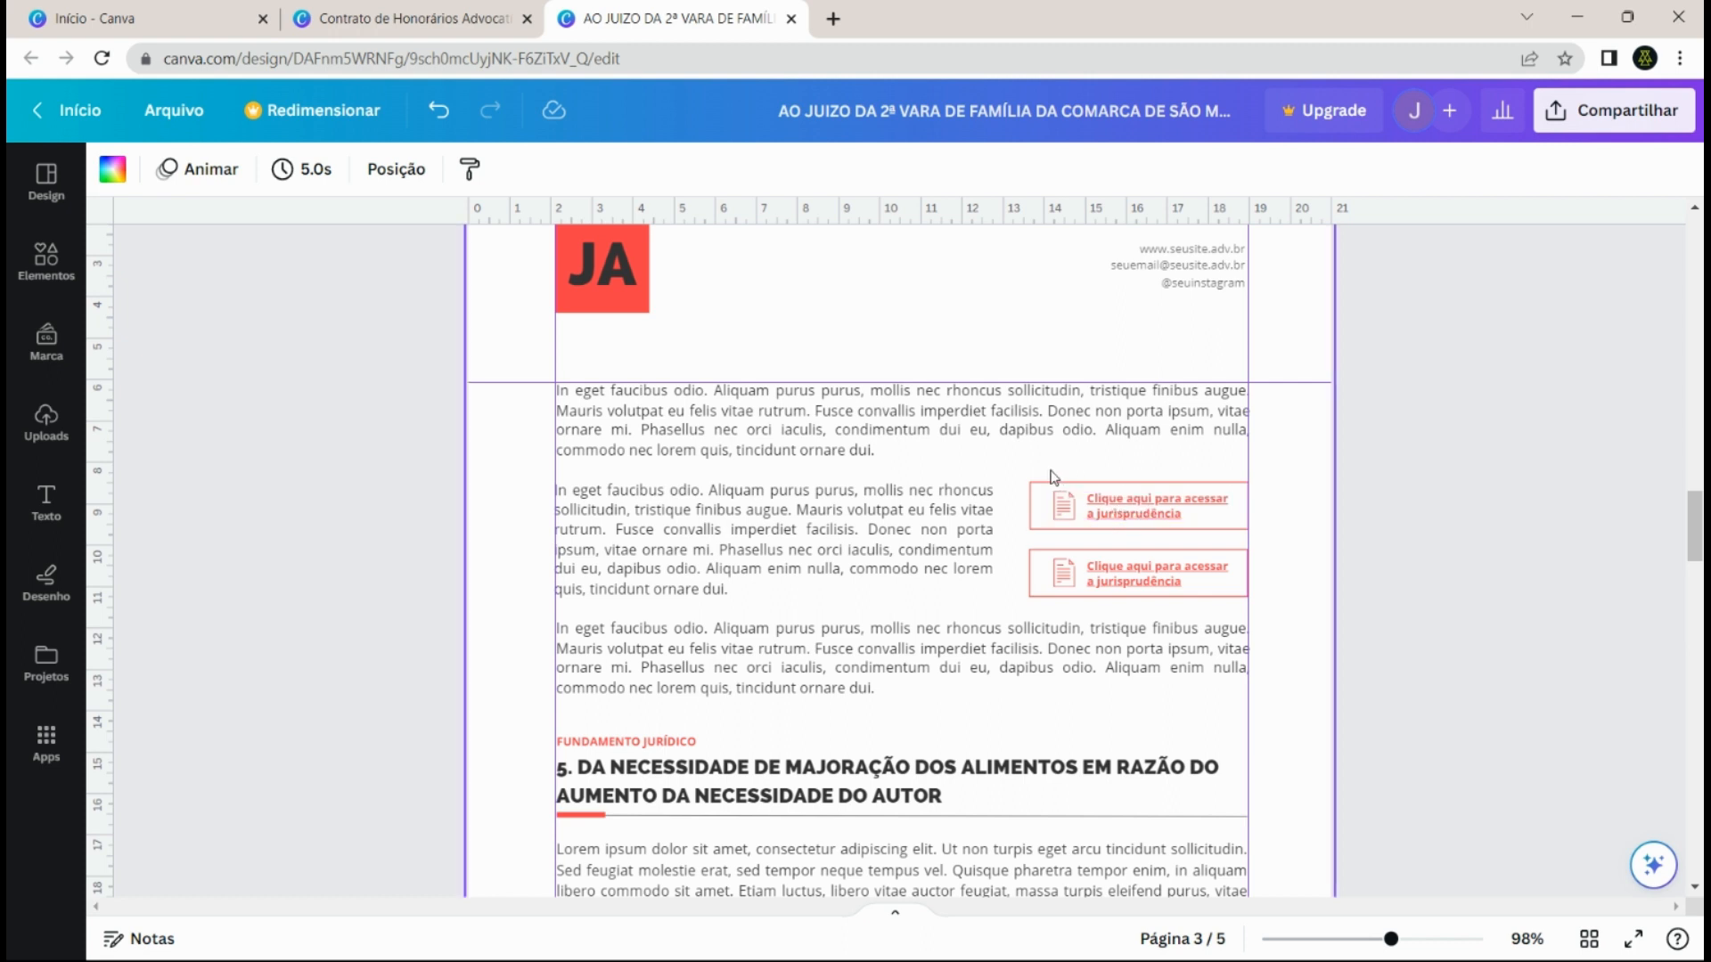
{"action": "left_click", "coordinate": [999, 456]}
{"action": "left_click", "coordinate": [1021, 338]}
{"action": "scroll", "coordinate": [1001, 571], "scroll_direction": "down", "scroll_amount": 2}
{"action": "scroll", "coordinate": [1001, 570], "scroll_direction": "down", "scroll_amount": 1}
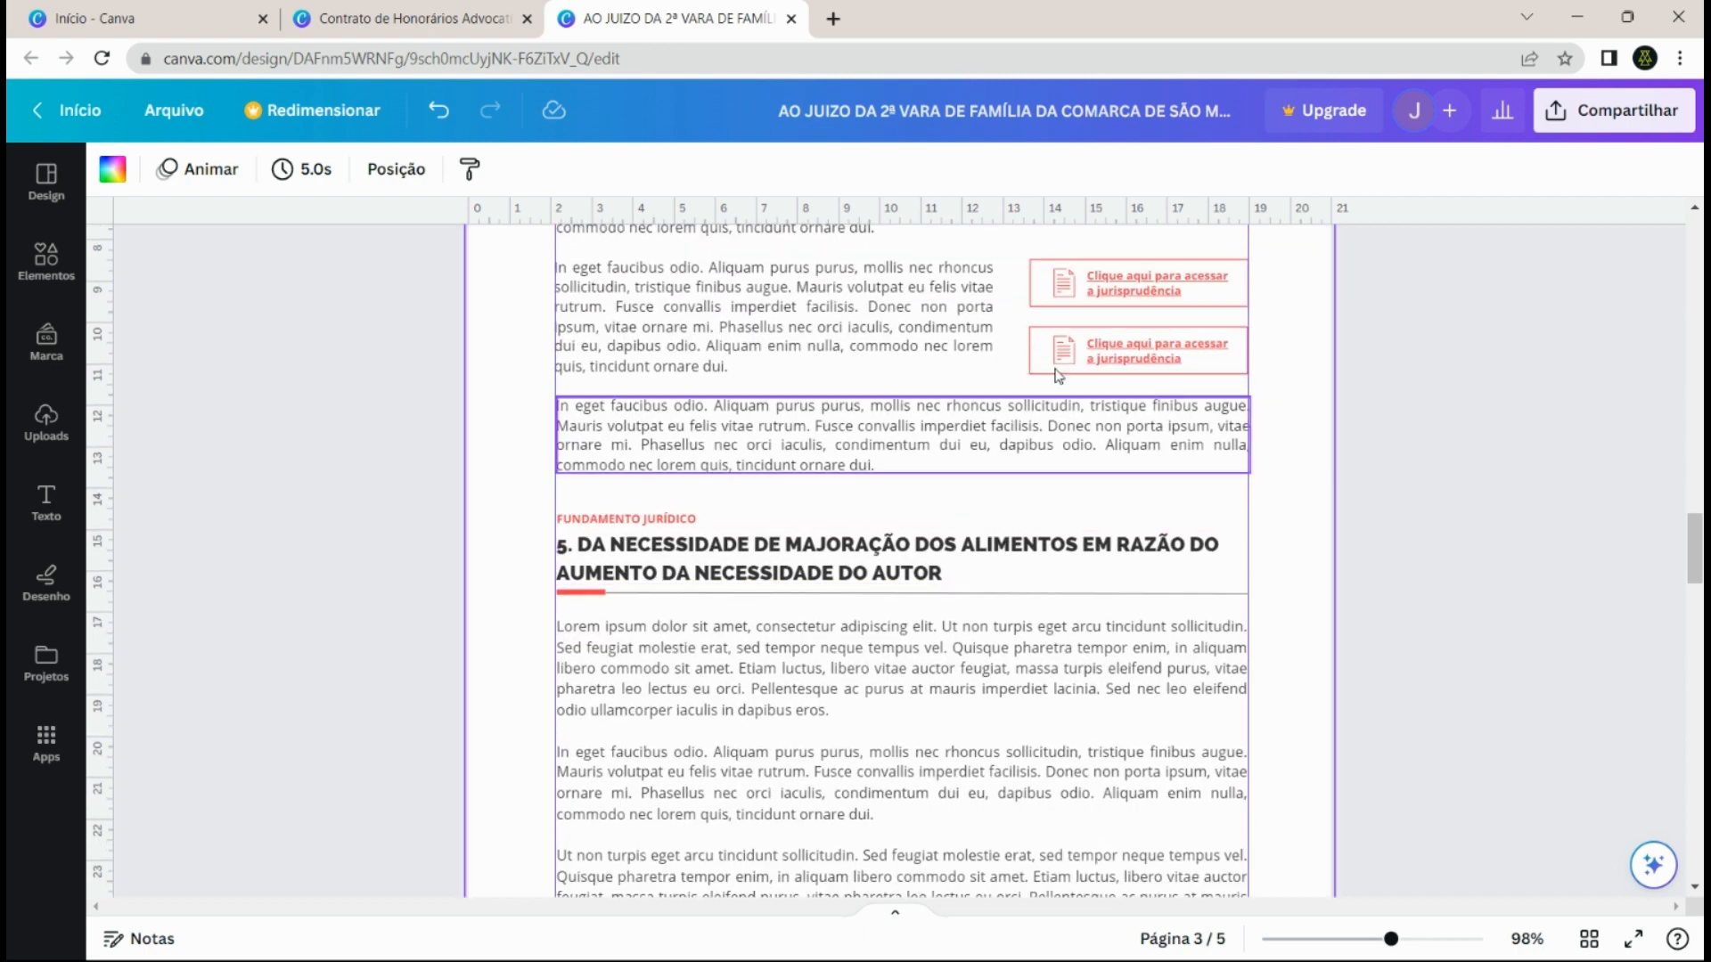
{"action": "scroll", "coordinate": [992, 328], "scroll_direction": "down", "scroll_amount": 3}
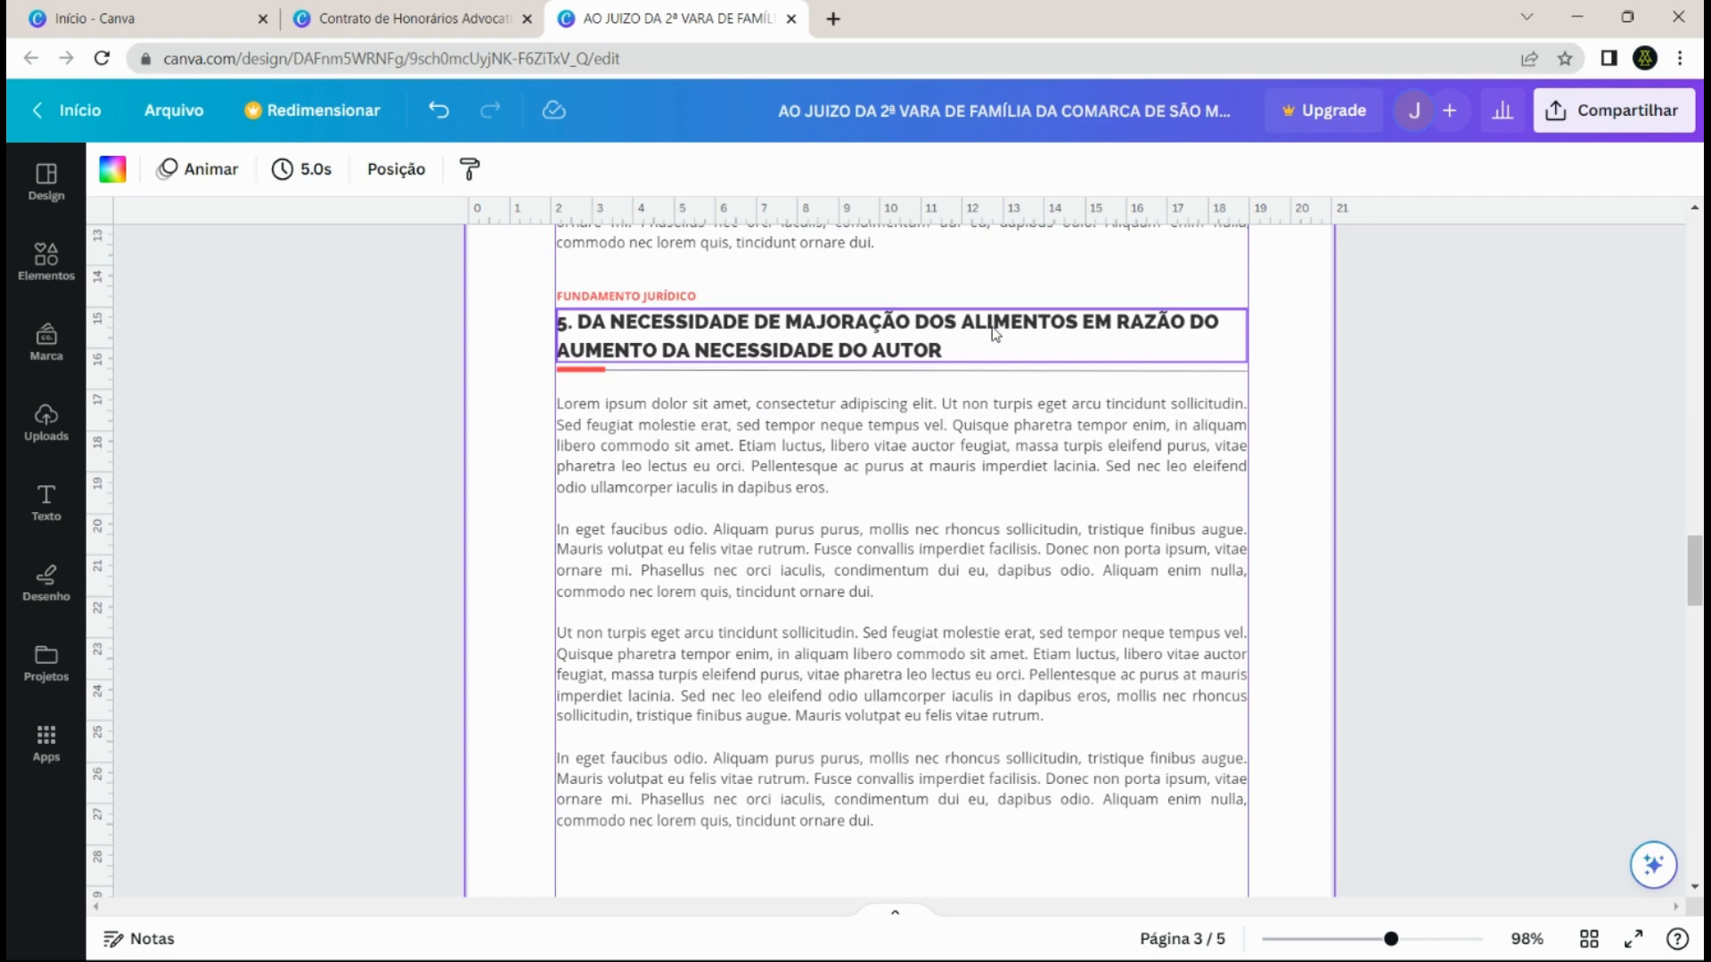
{"action": "scroll", "coordinate": [1014, 477], "scroll_direction": "up", "scroll_amount": 5}
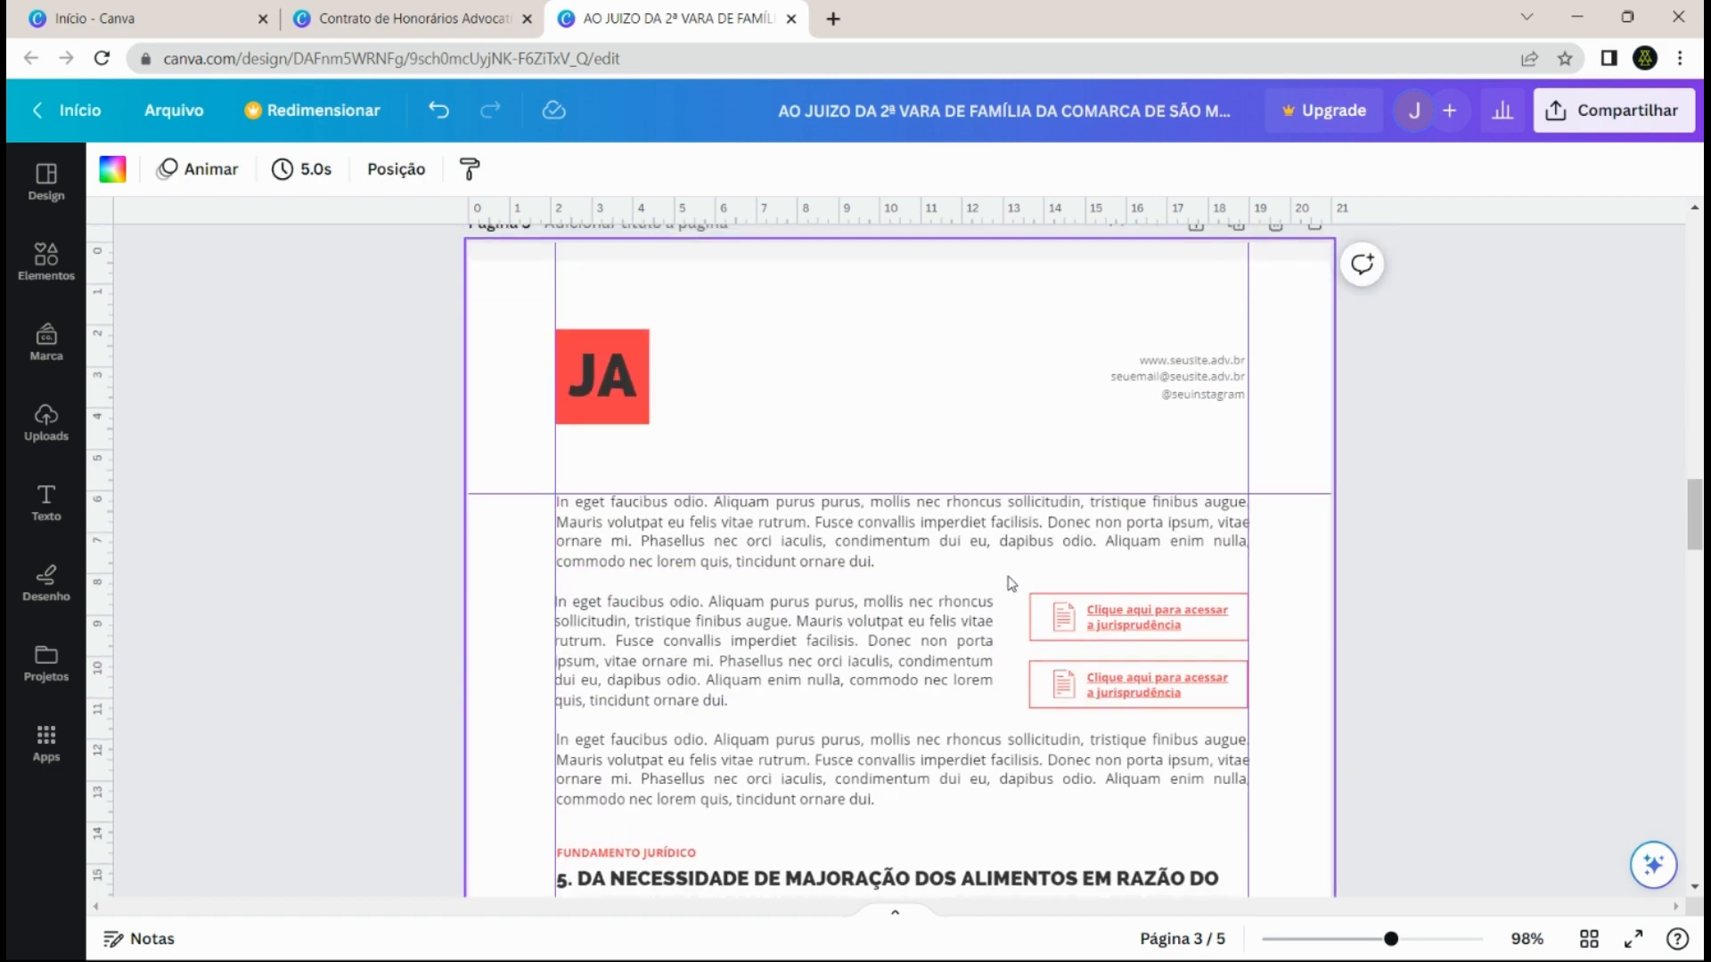
- Examine section 6. DO PEDIDO DE TUTELA ANTECIPADA on page 4, including its two highlight boxes, case-law quotation and link box
{"action": "scroll", "coordinate": [1006, 576], "scroll_direction": "down", "scroll_amount": 15}
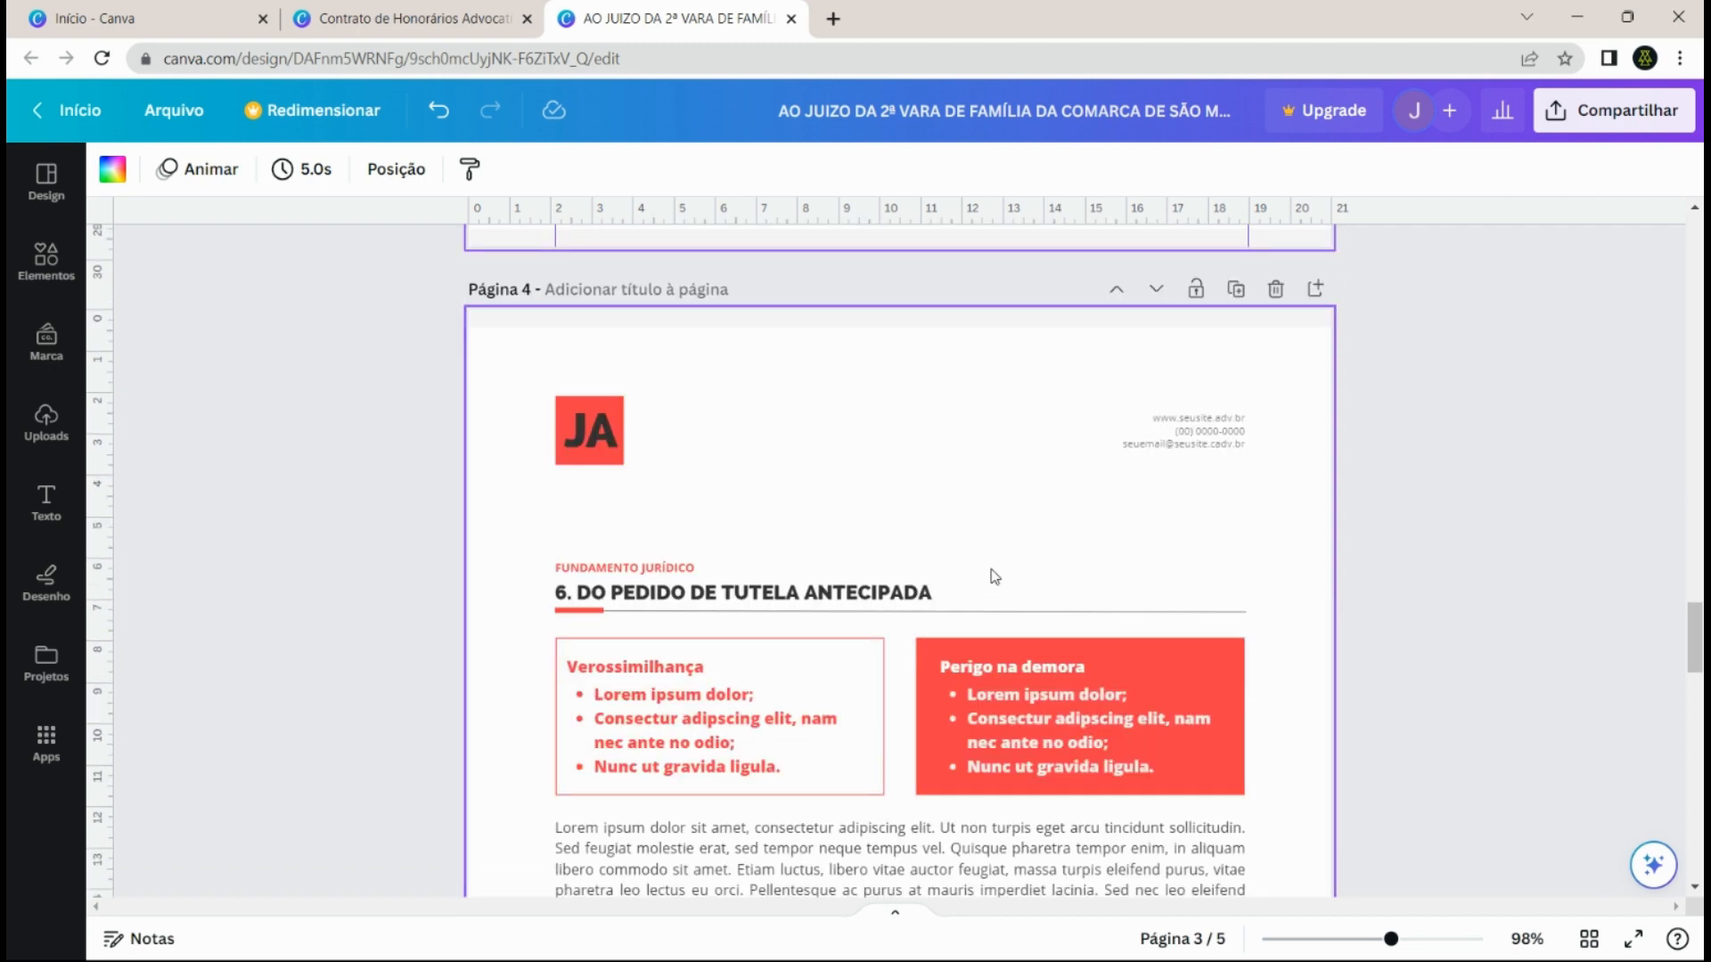
{"action": "scroll", "coordinate": [992, 575], "scroll_direction": "down", "scroll_amount": 5}
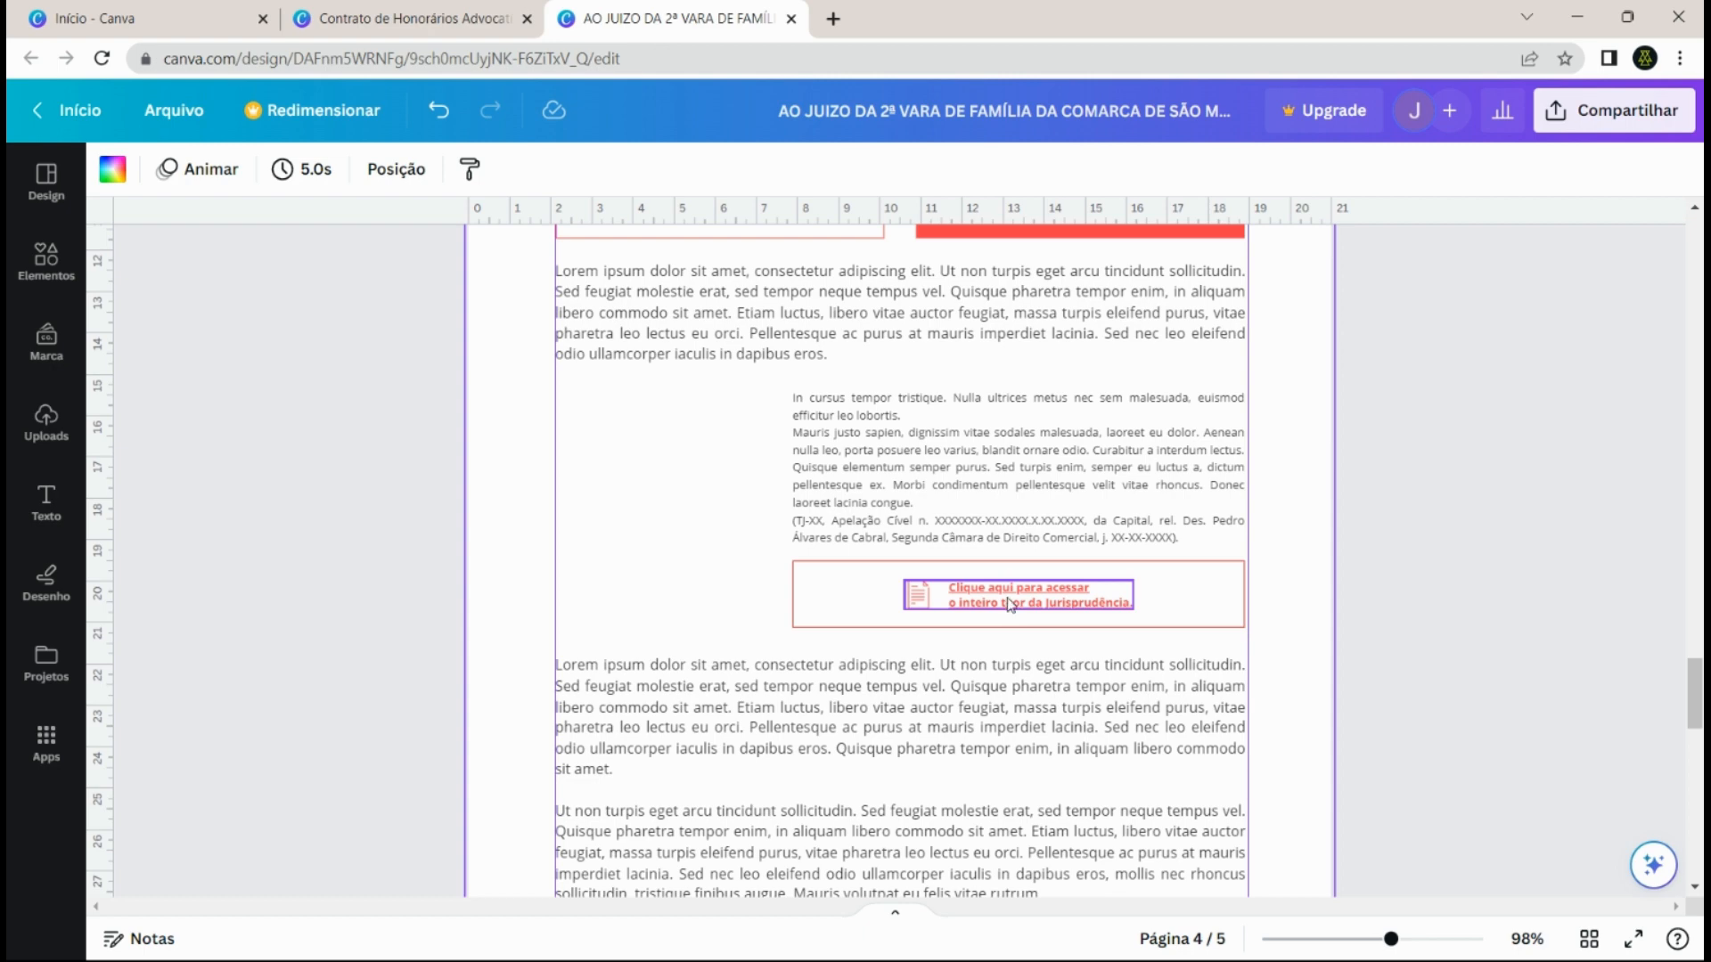
{"action": "scroll", "coordinate": [767, 463], "scroll_direction": "down", "scroll_amount": 3}
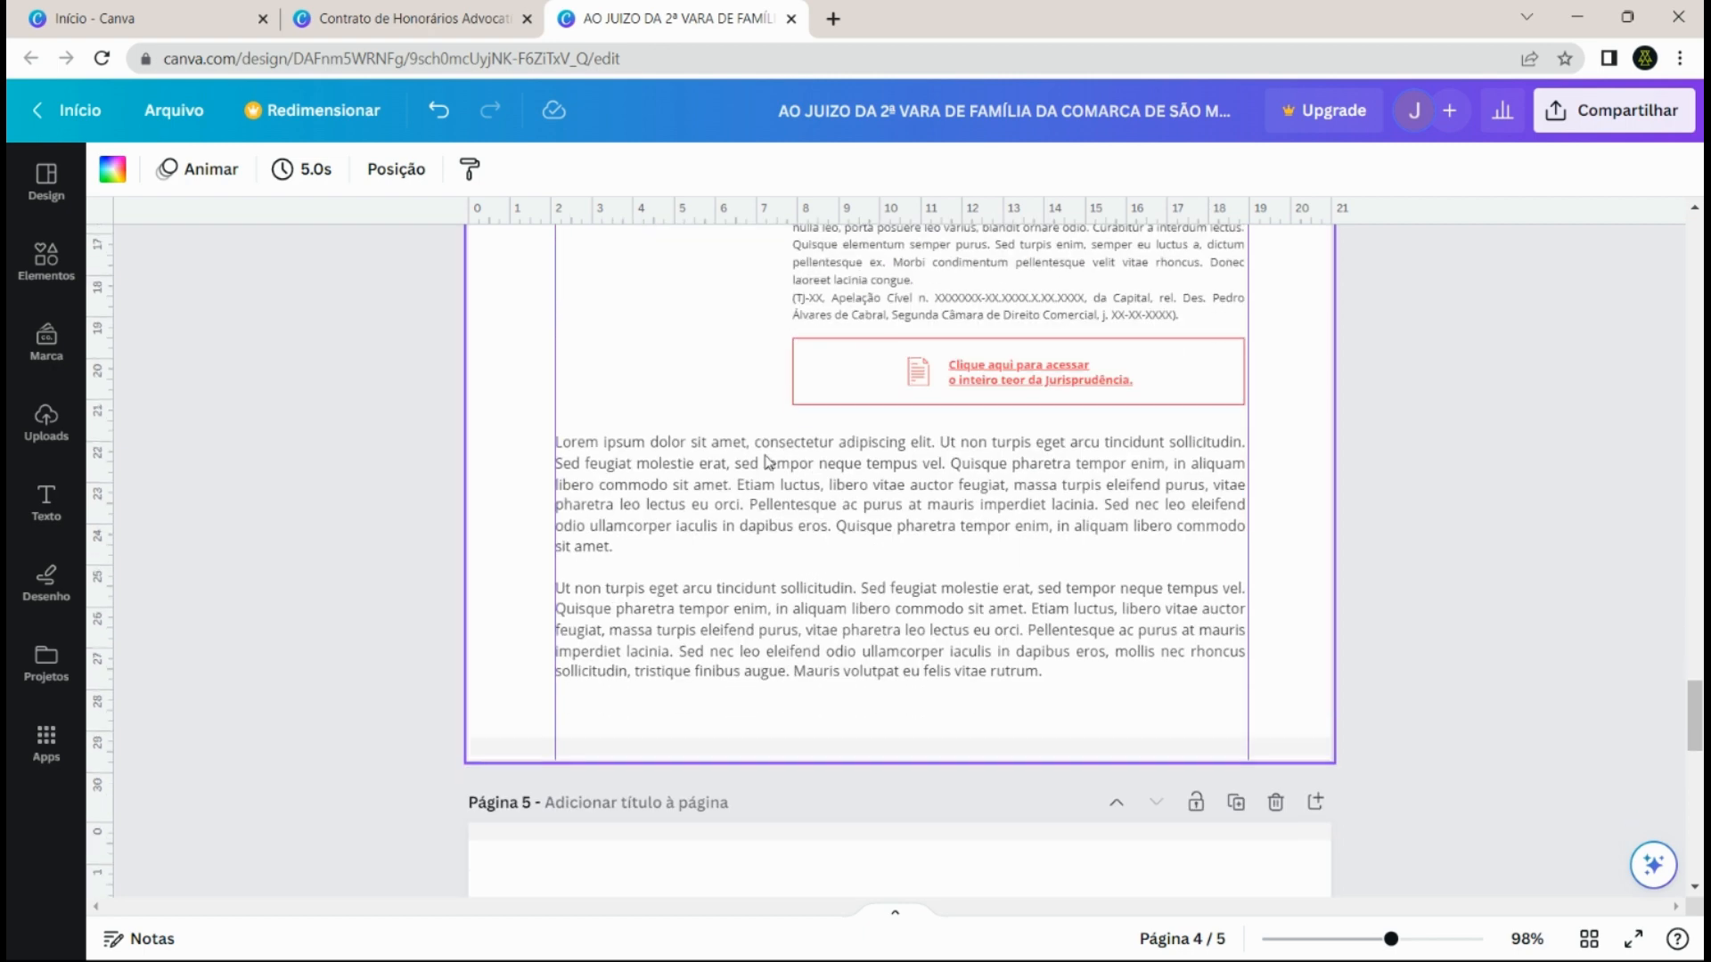
{"action": "scroll", "coordinate": [765, 468], "scroll_direction": "down", "scroll_amount": 3}
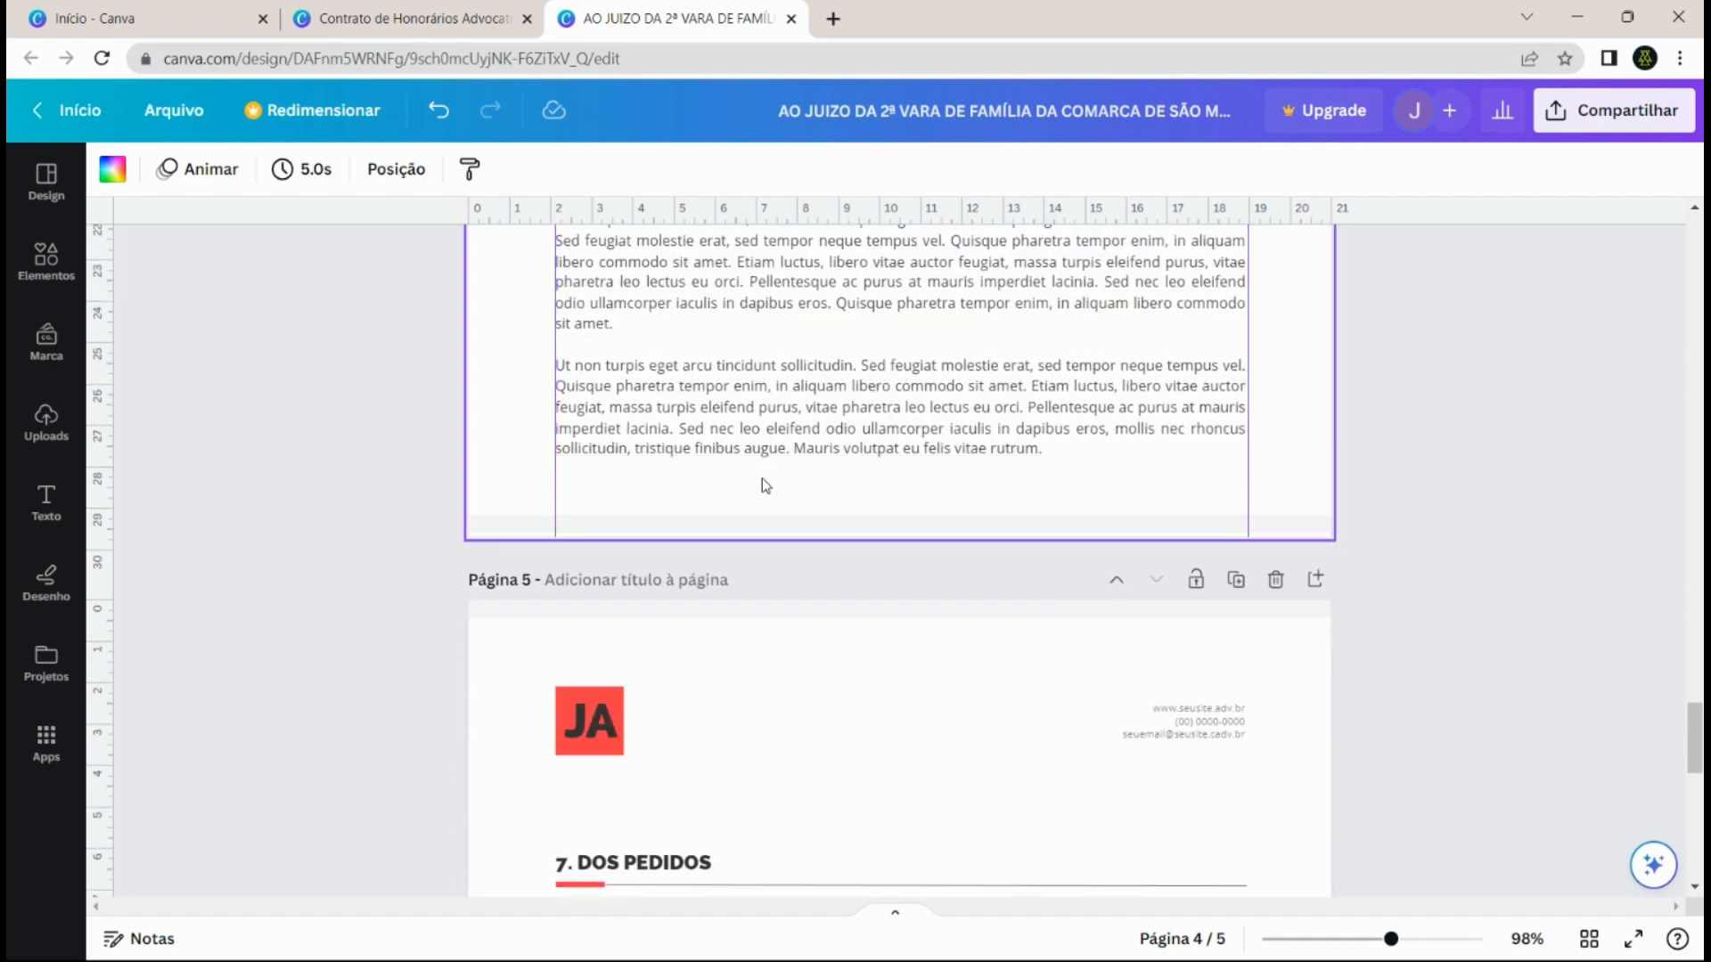
{"action": "scroll", "coordinate": [762, 482], "scroll_direction": "up", "scroll_amount": 10}
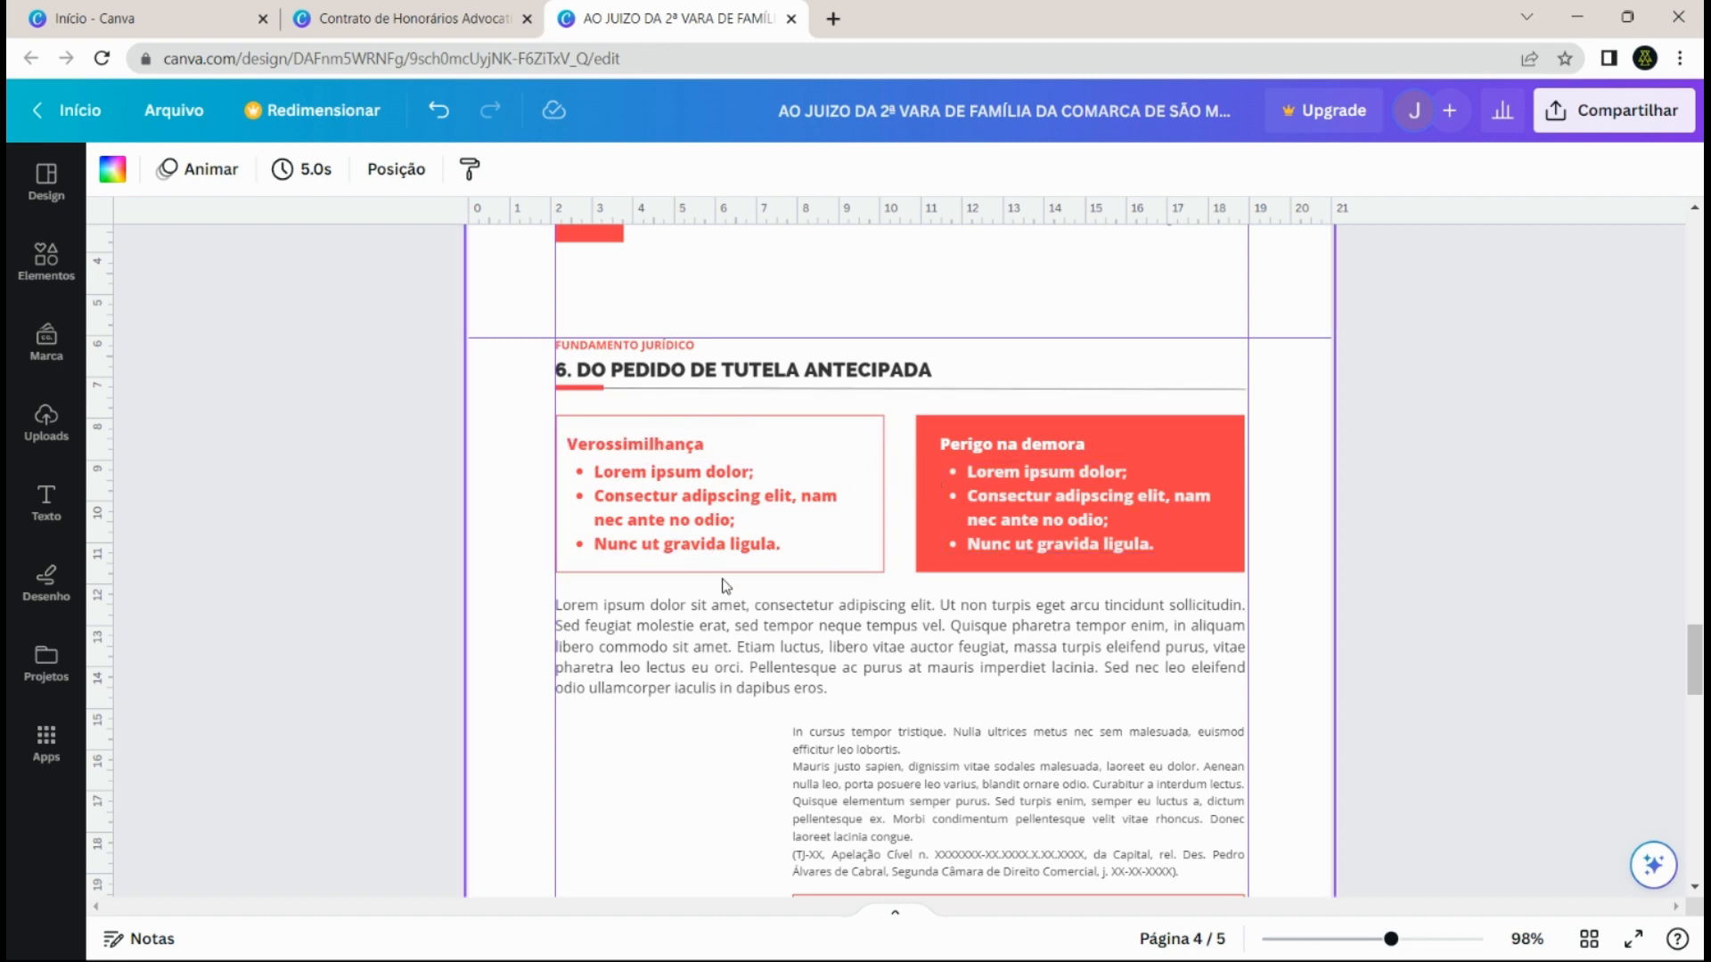
{"action": "scroll", "coordinate": [869, 611], "scroll_direction": "down", "scroll_amount": 3}
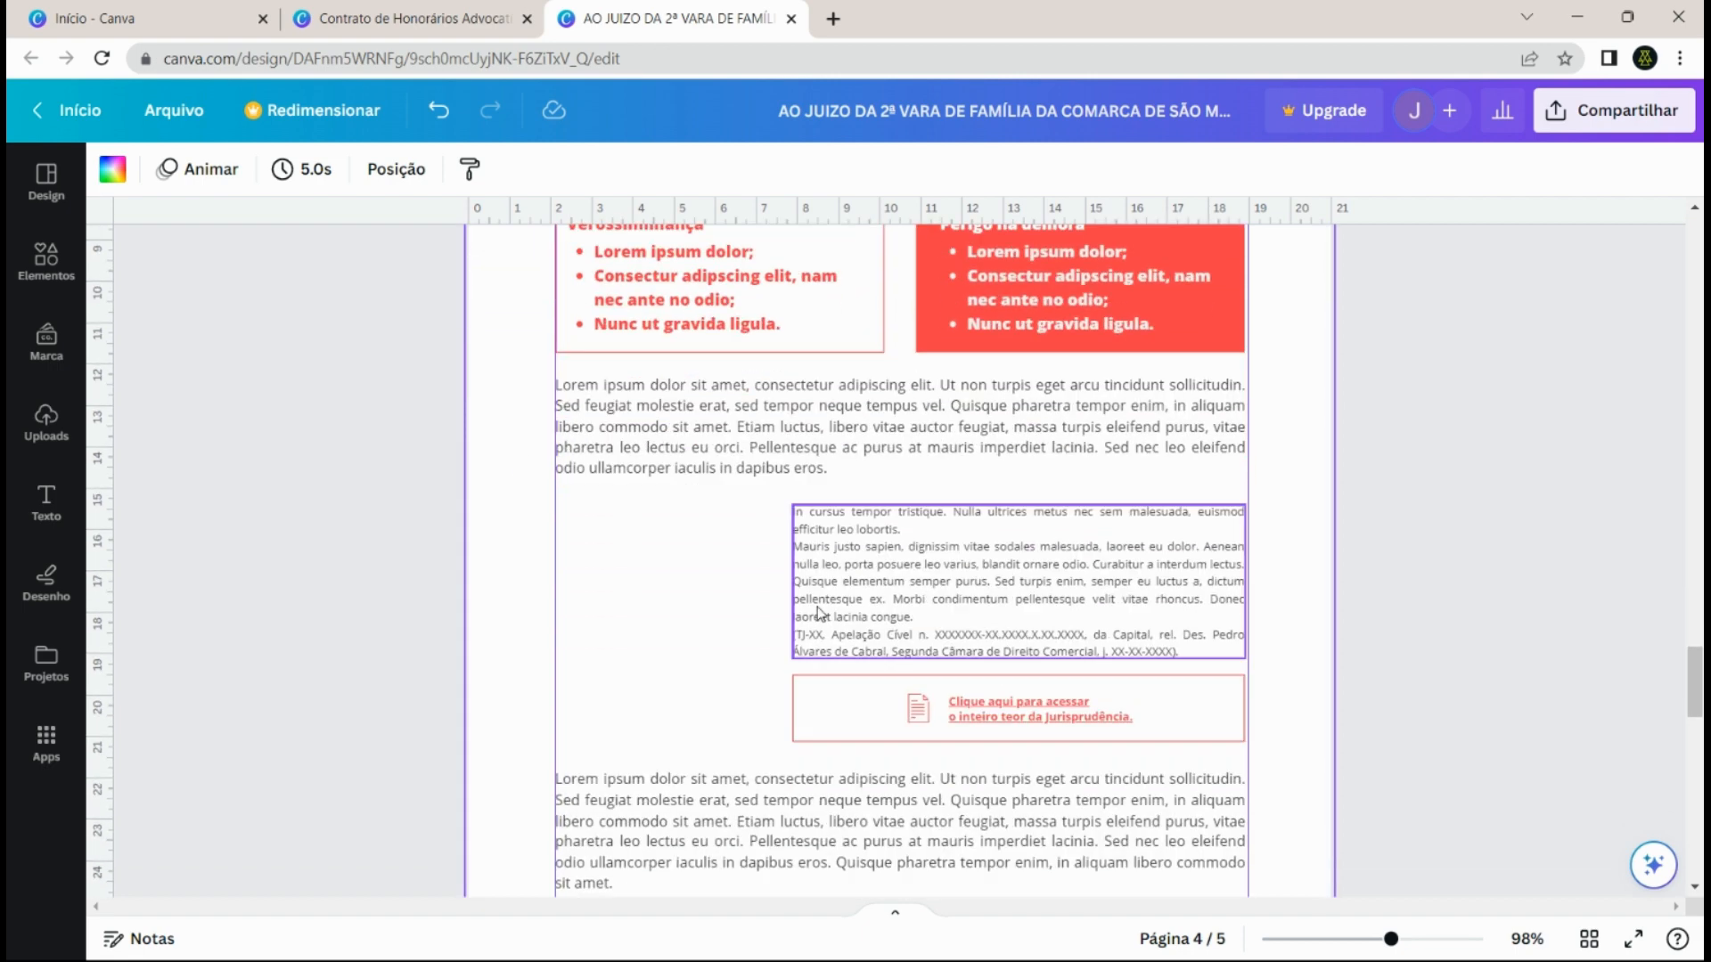
{"action": "scroll", "coordinate": [874, 498], "scroll_direction": "up", "scroll_amount": 2}
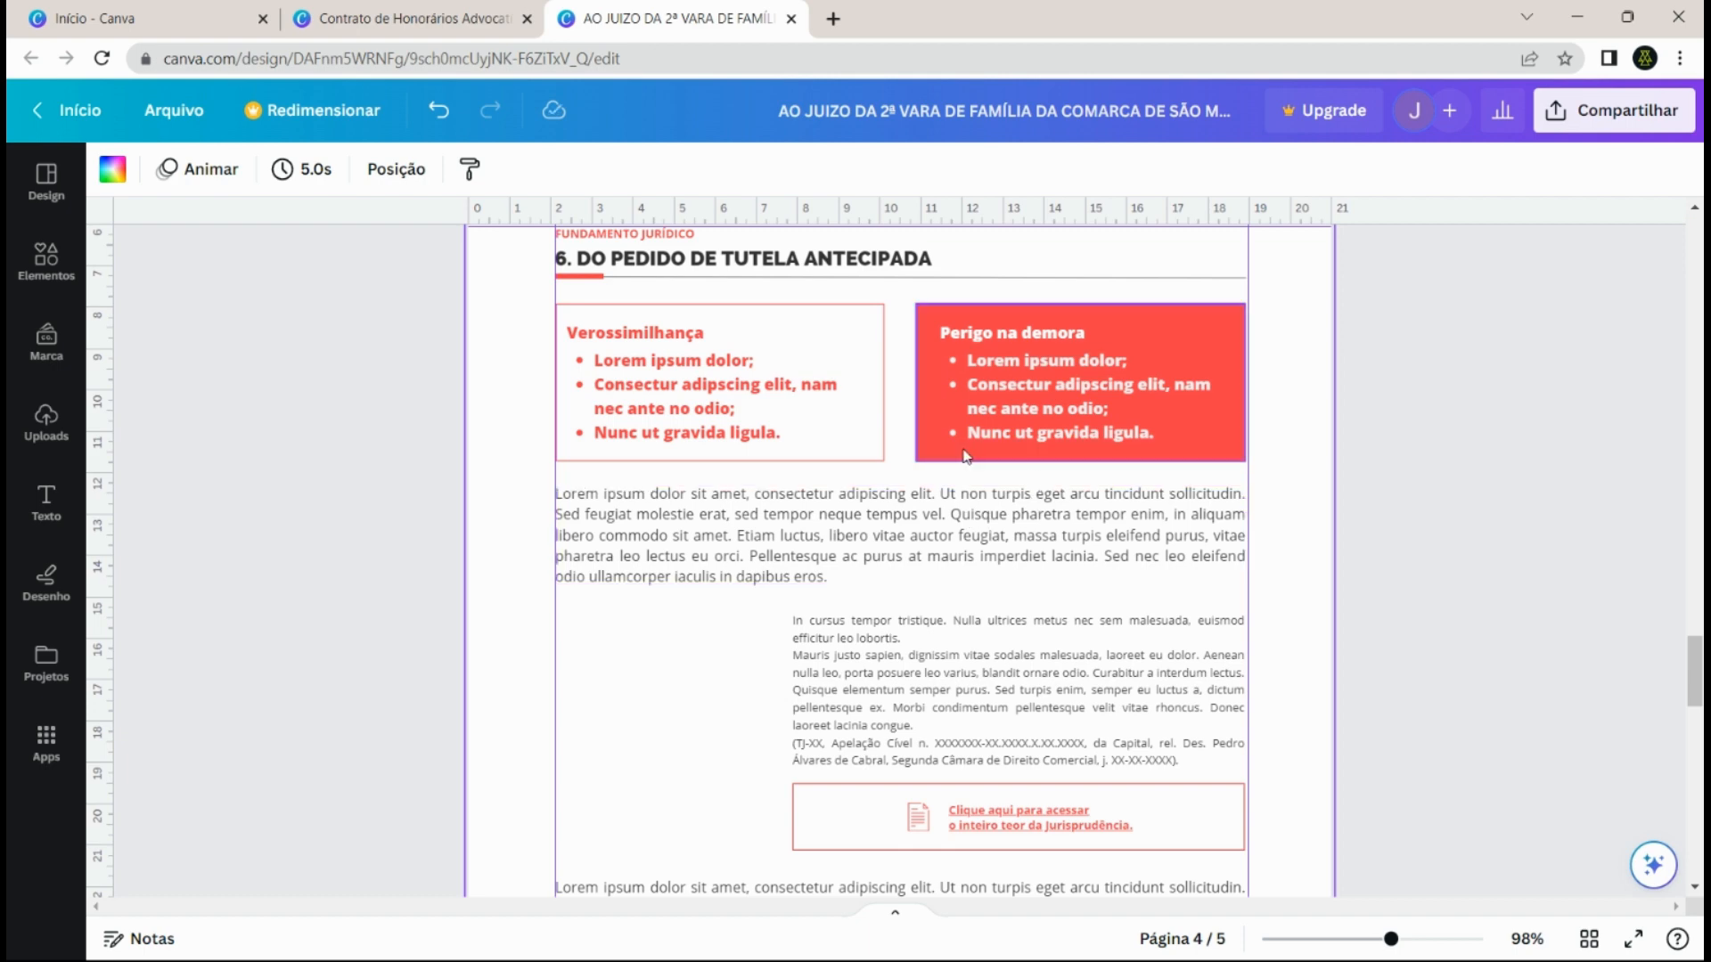
- Look over section 7. DOS PEDIDOS on page 5, from the lettered requests to the closing signature lines
{"action": "scroll", "coordinate": [669, 600], "scroll_direction": "down", "scroll_amount": 12}
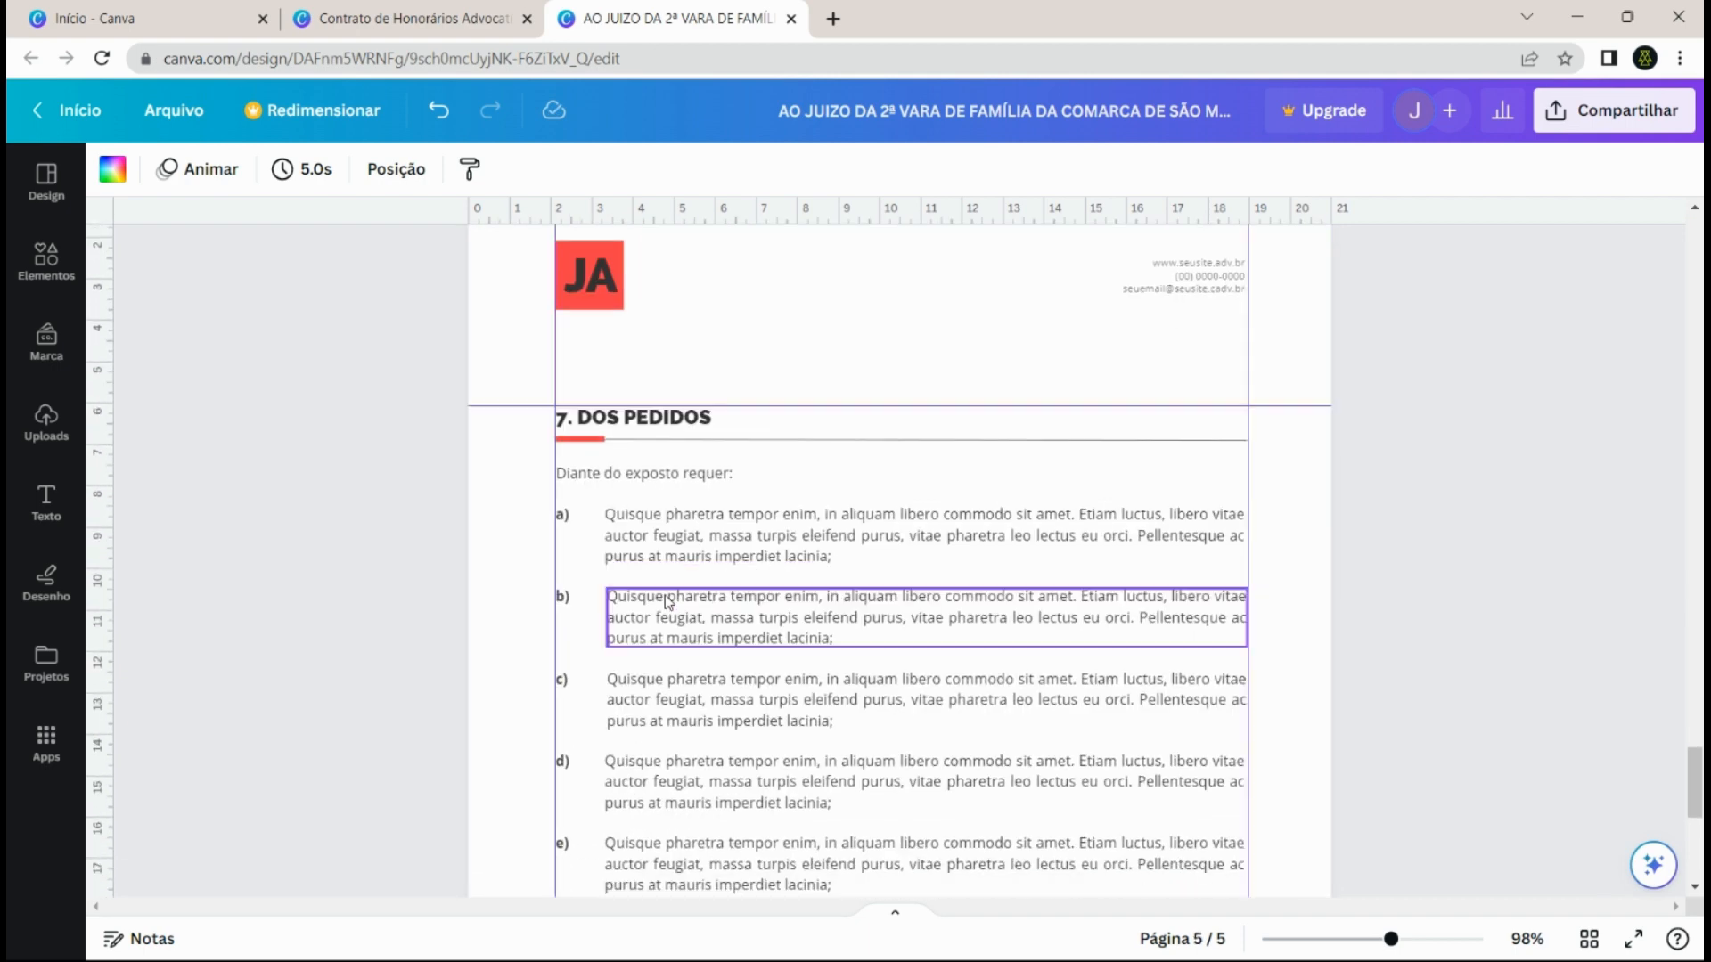
{"action": "scroll", "coordinate": [757, 348], "scroll_direction": "down", "scroll_amount": 4}
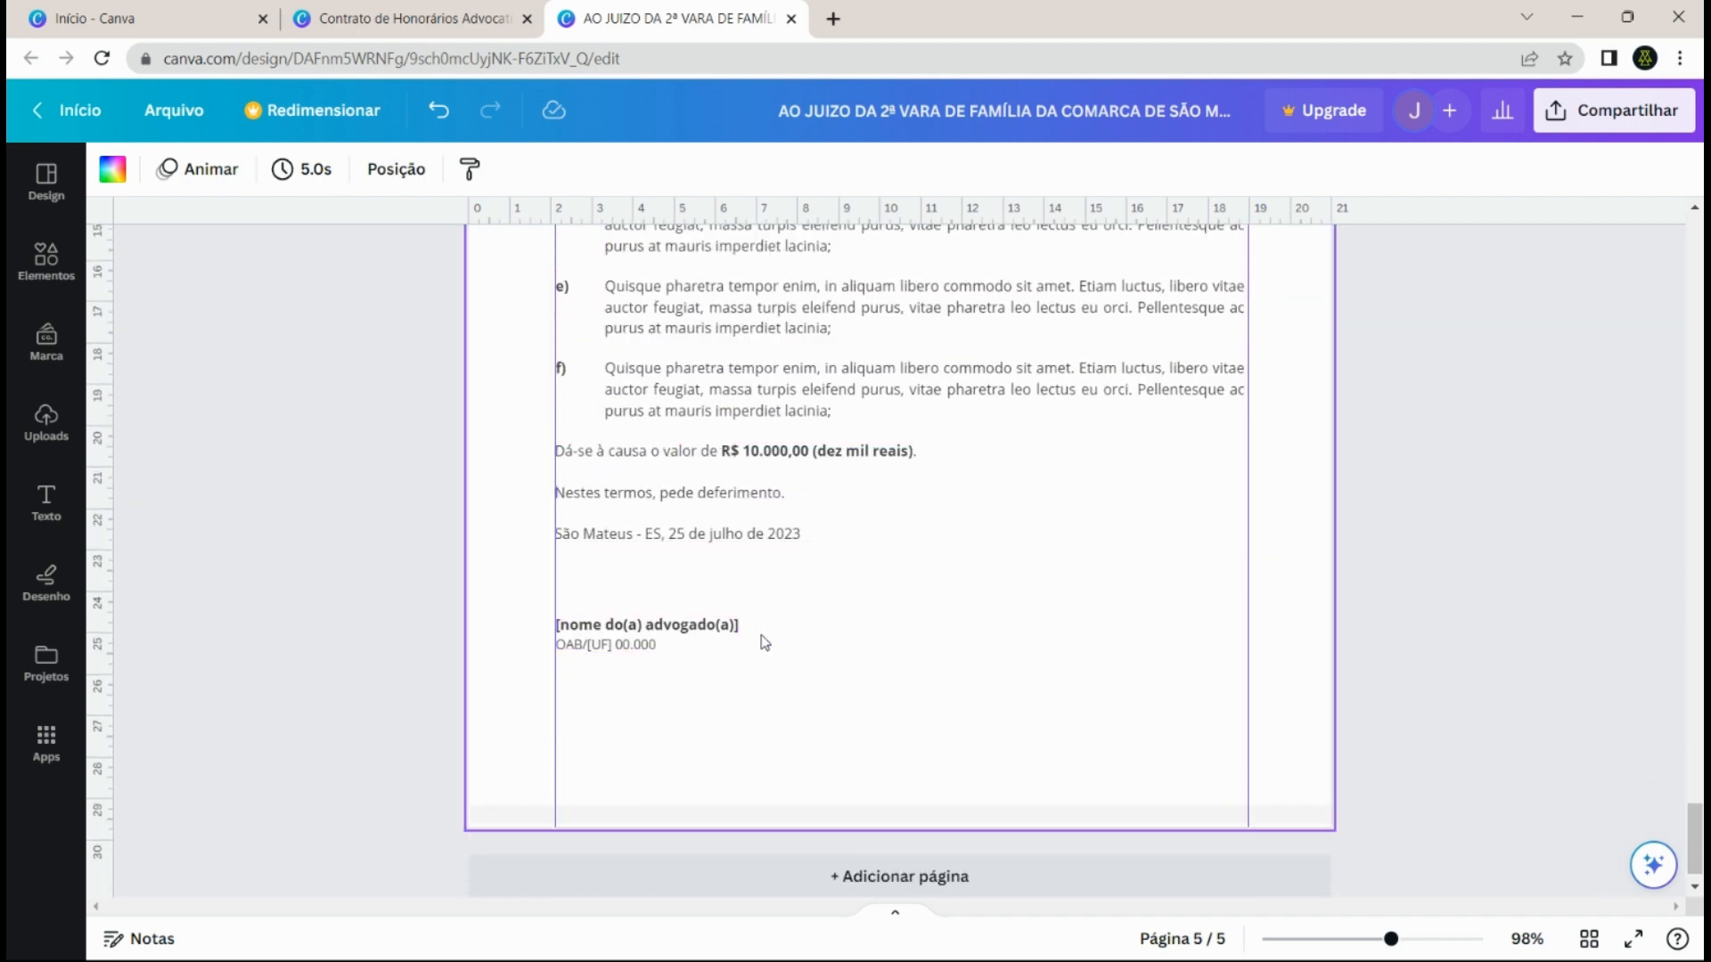
{"action": "left_click_drag", "start_coordinate": [1391, 939], "coordinate": [1364, 941]}
{"action": "scroll", "coordinate": [1166, 668], "scroll_direction": "up", "scroll_amount": 3}
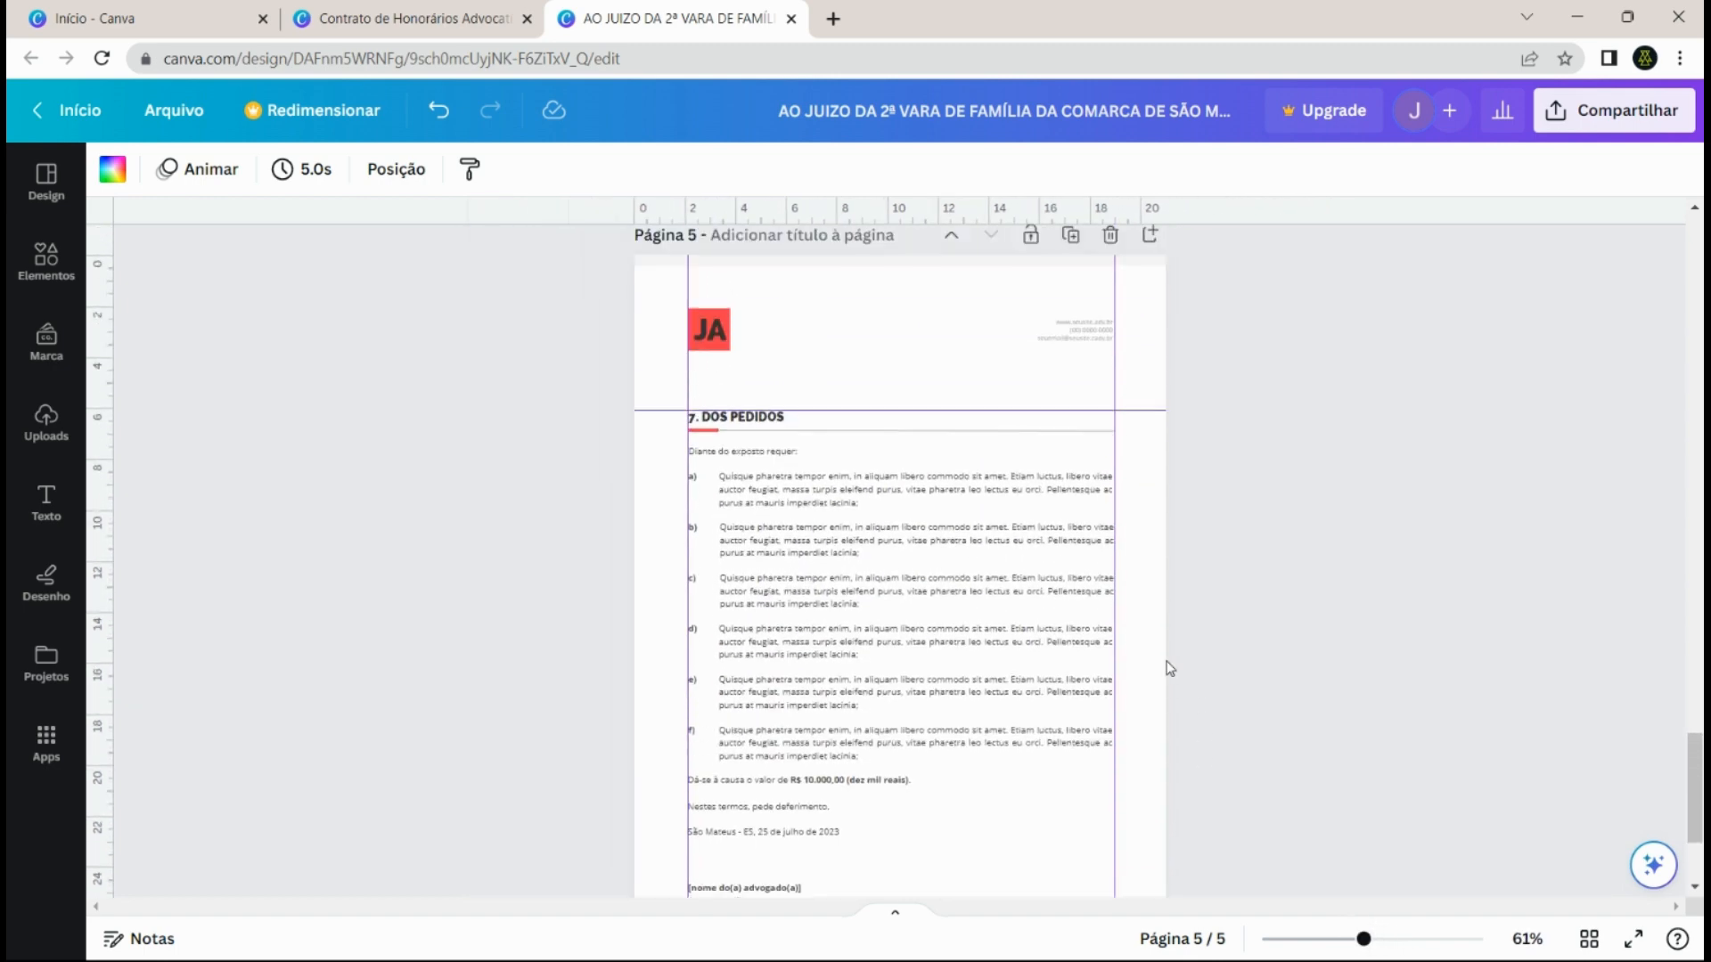
- Return to page 4 and re-examine section 6's highlight boxes, case-law quotation, jurisprudence link box and closing paragraphs
{"action": "scroll", "coordinate": [1168, 669], "scroll_direction": "up", "scroll_amount": 6}
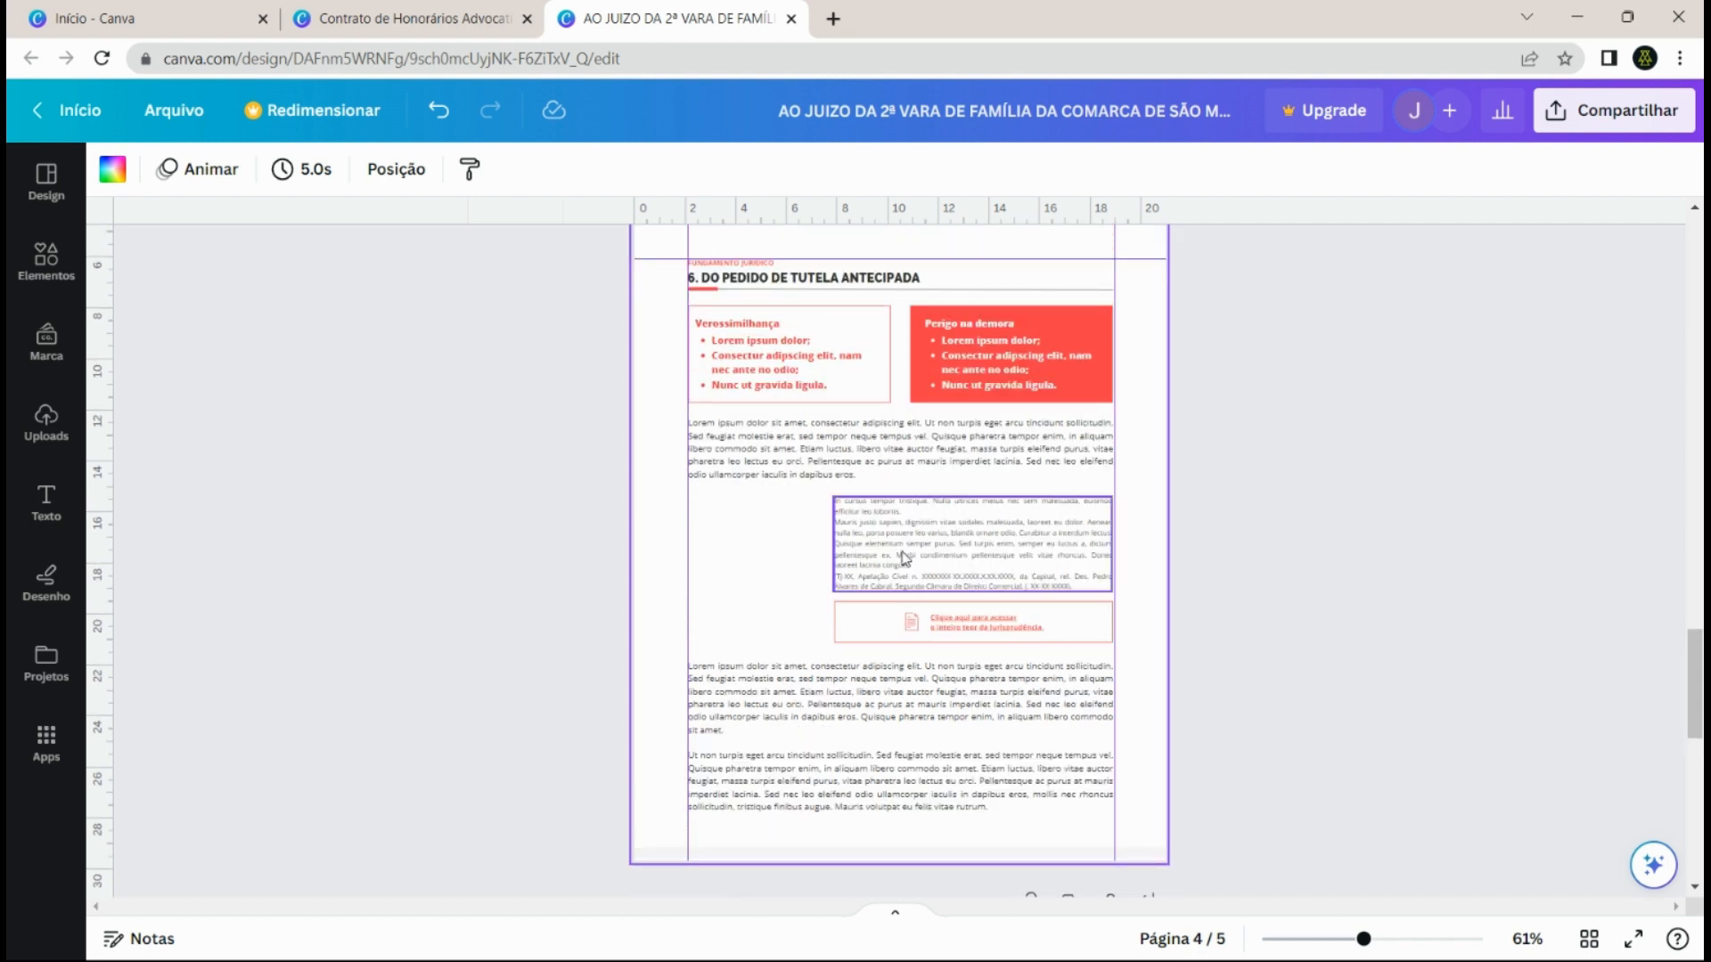
{"action": "scroll", "coordinate": [781, 501], "scroll_direction": "up", "scroll_amount": 1}
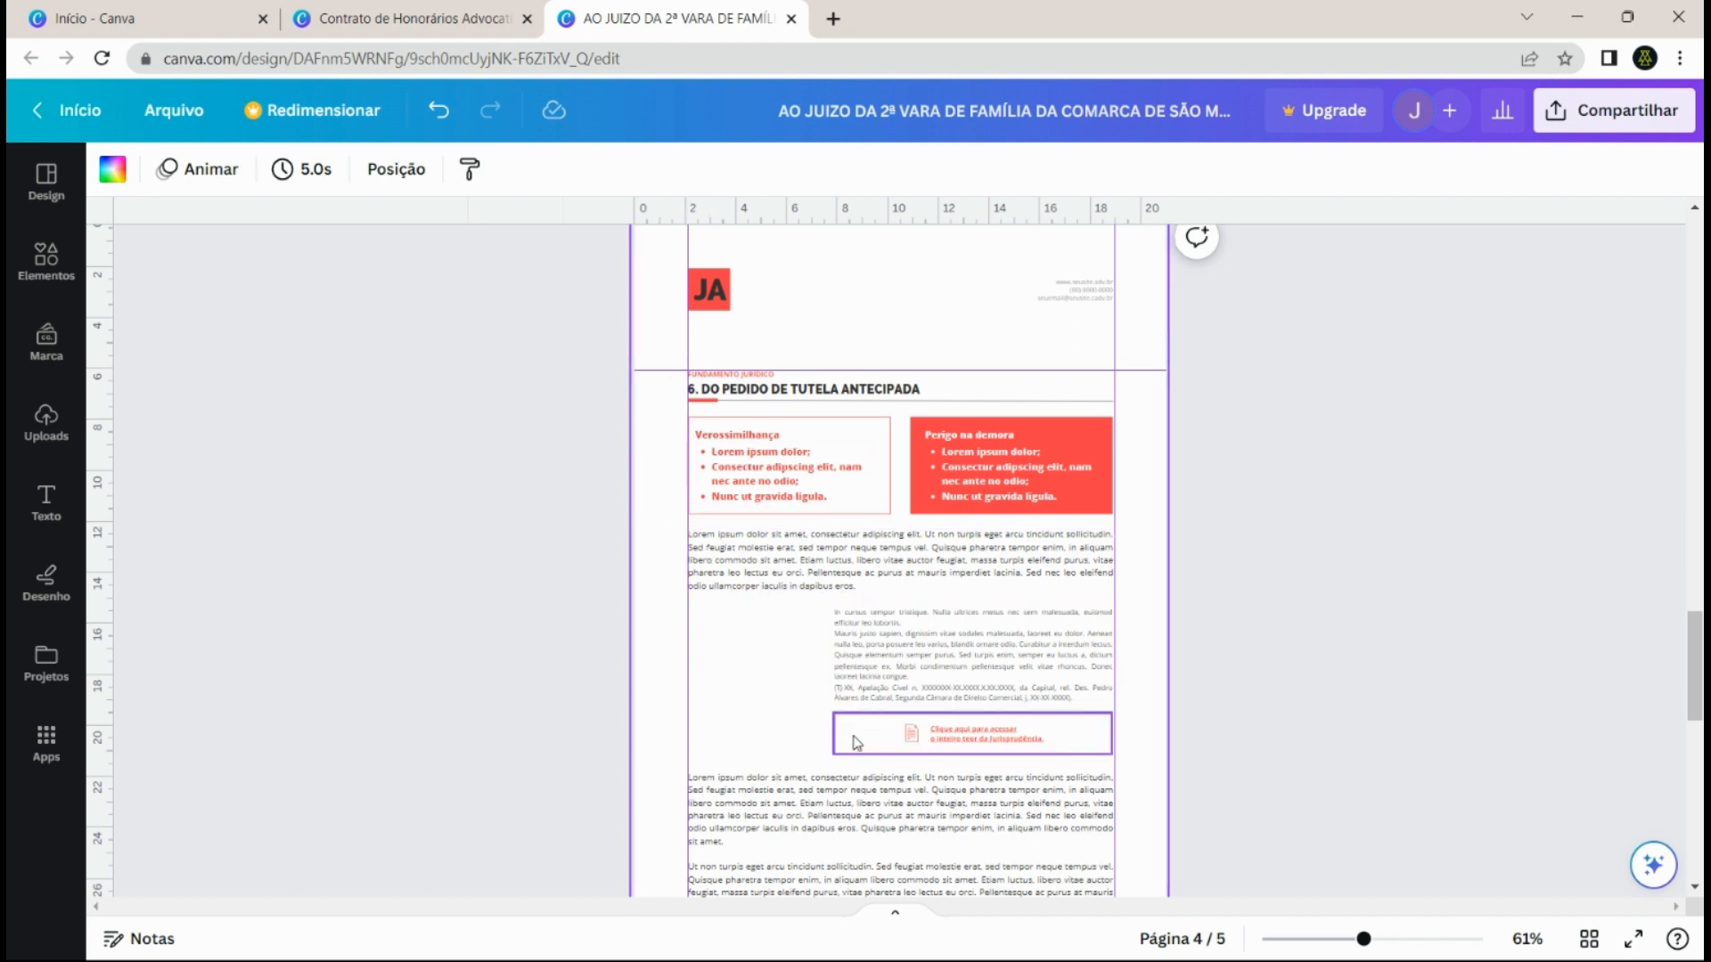
{"action": "scroll", "coordinate": [729, 780], "scroll_direction": "down", "scroll_amount": 1}
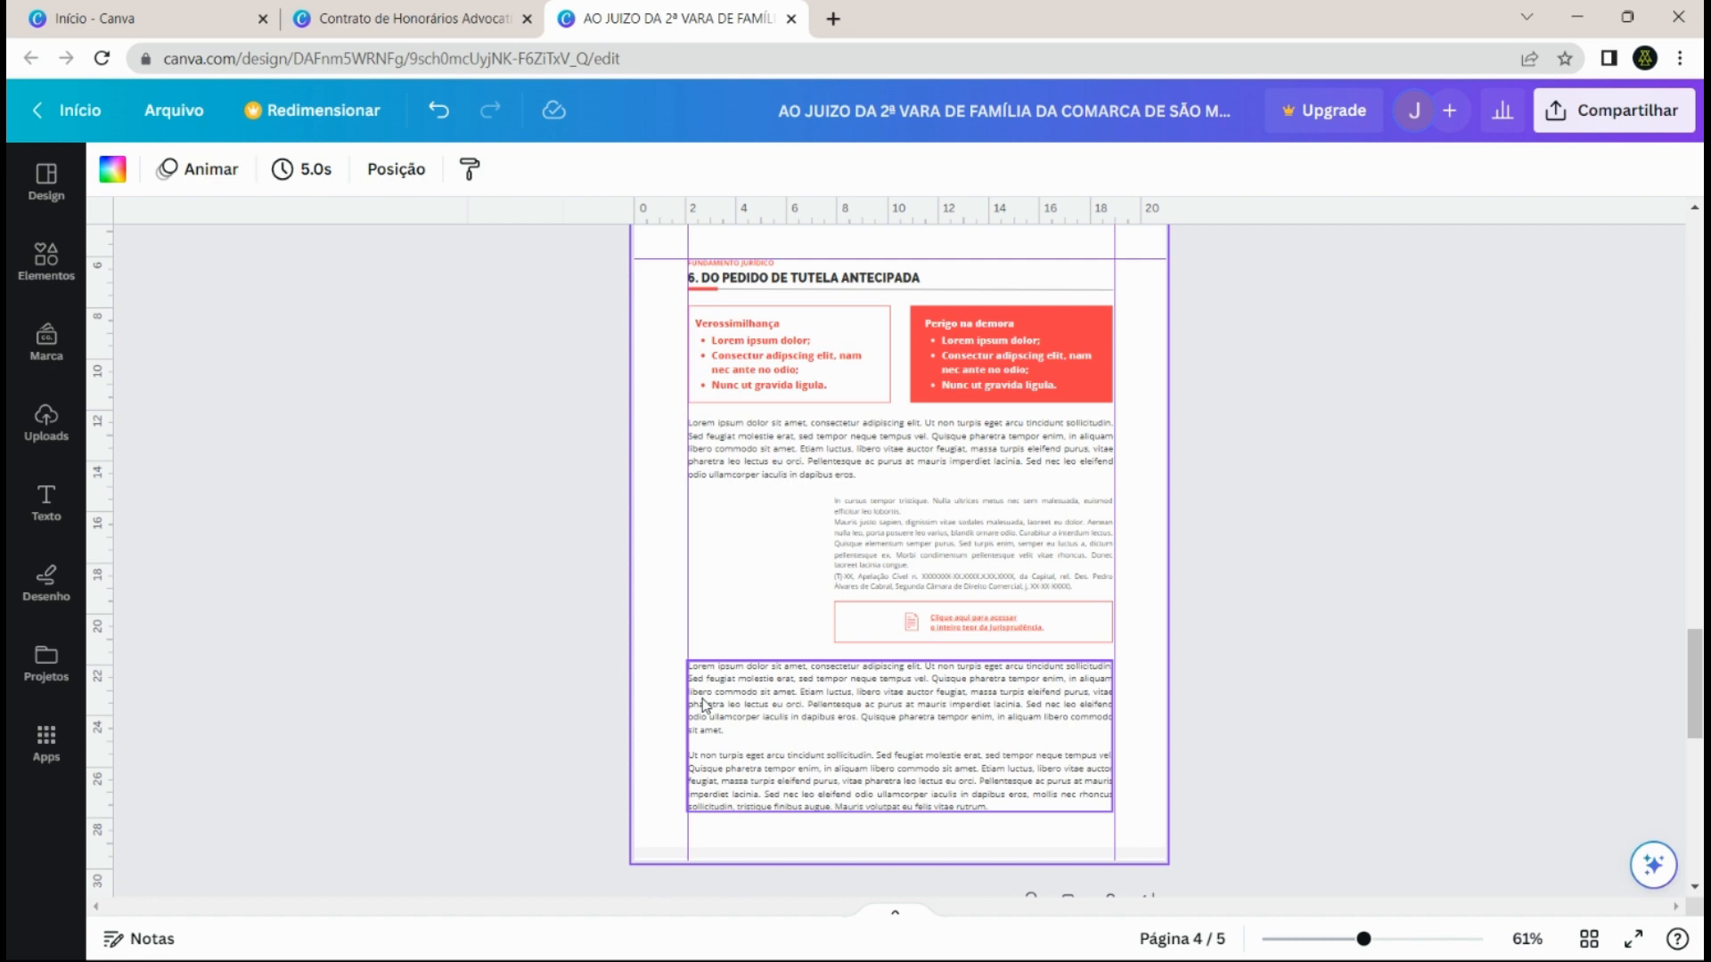
{"action": "scroll", "coordinate": [797, 530], "scroll_direction": "up", "scroll_amount": 3}
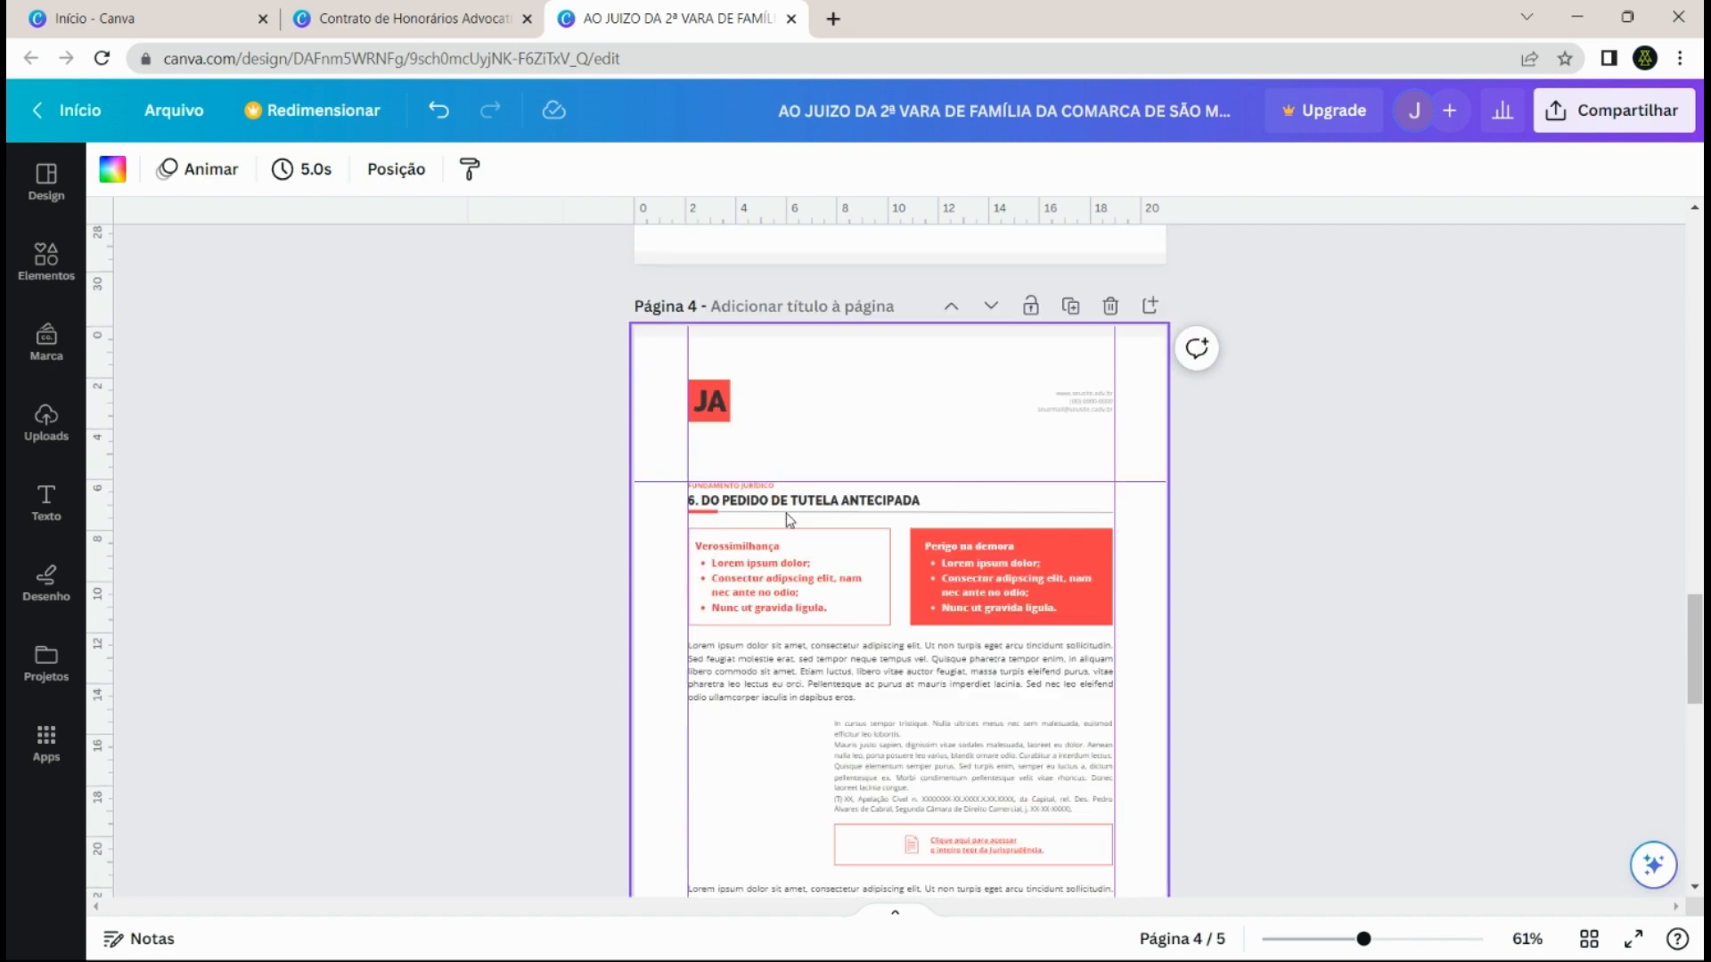
- Check page 3's section 5 text against the margin guides and inspect the horizontal guide above the first paragraph
{"action": "scroll", "coordinate": [797, 530], "scroll_direction": "up", "scroll_amount": 4}
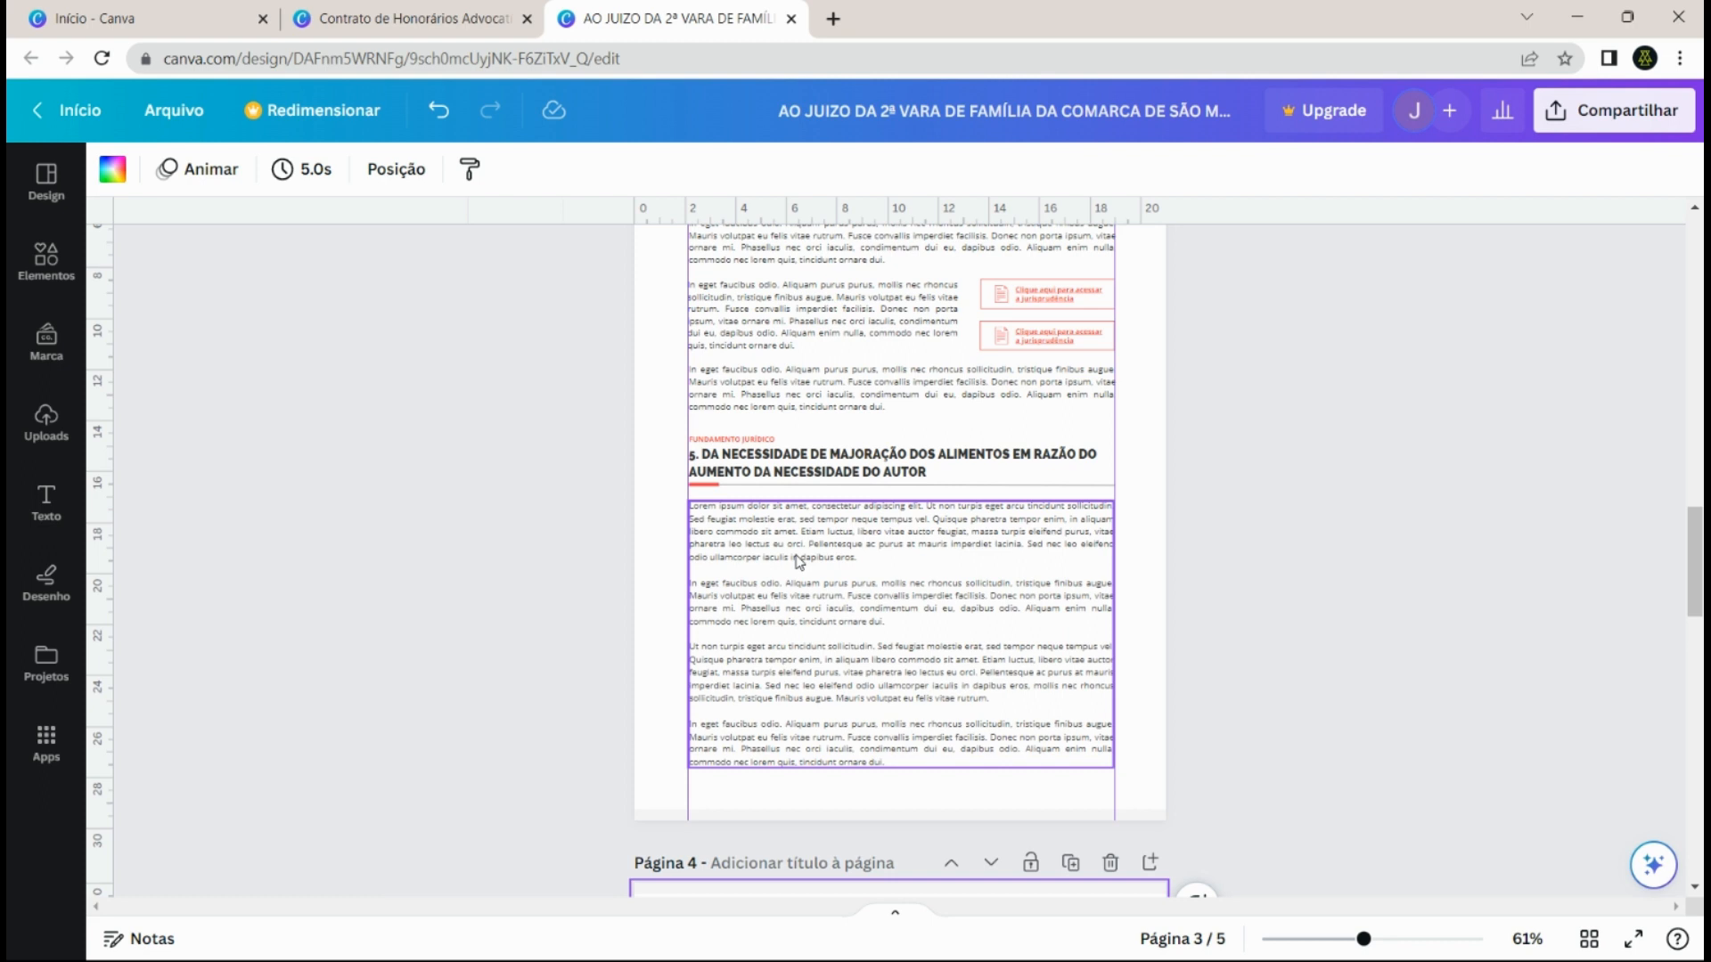
{"action": "left_click", "coordinate": [683, 535]}
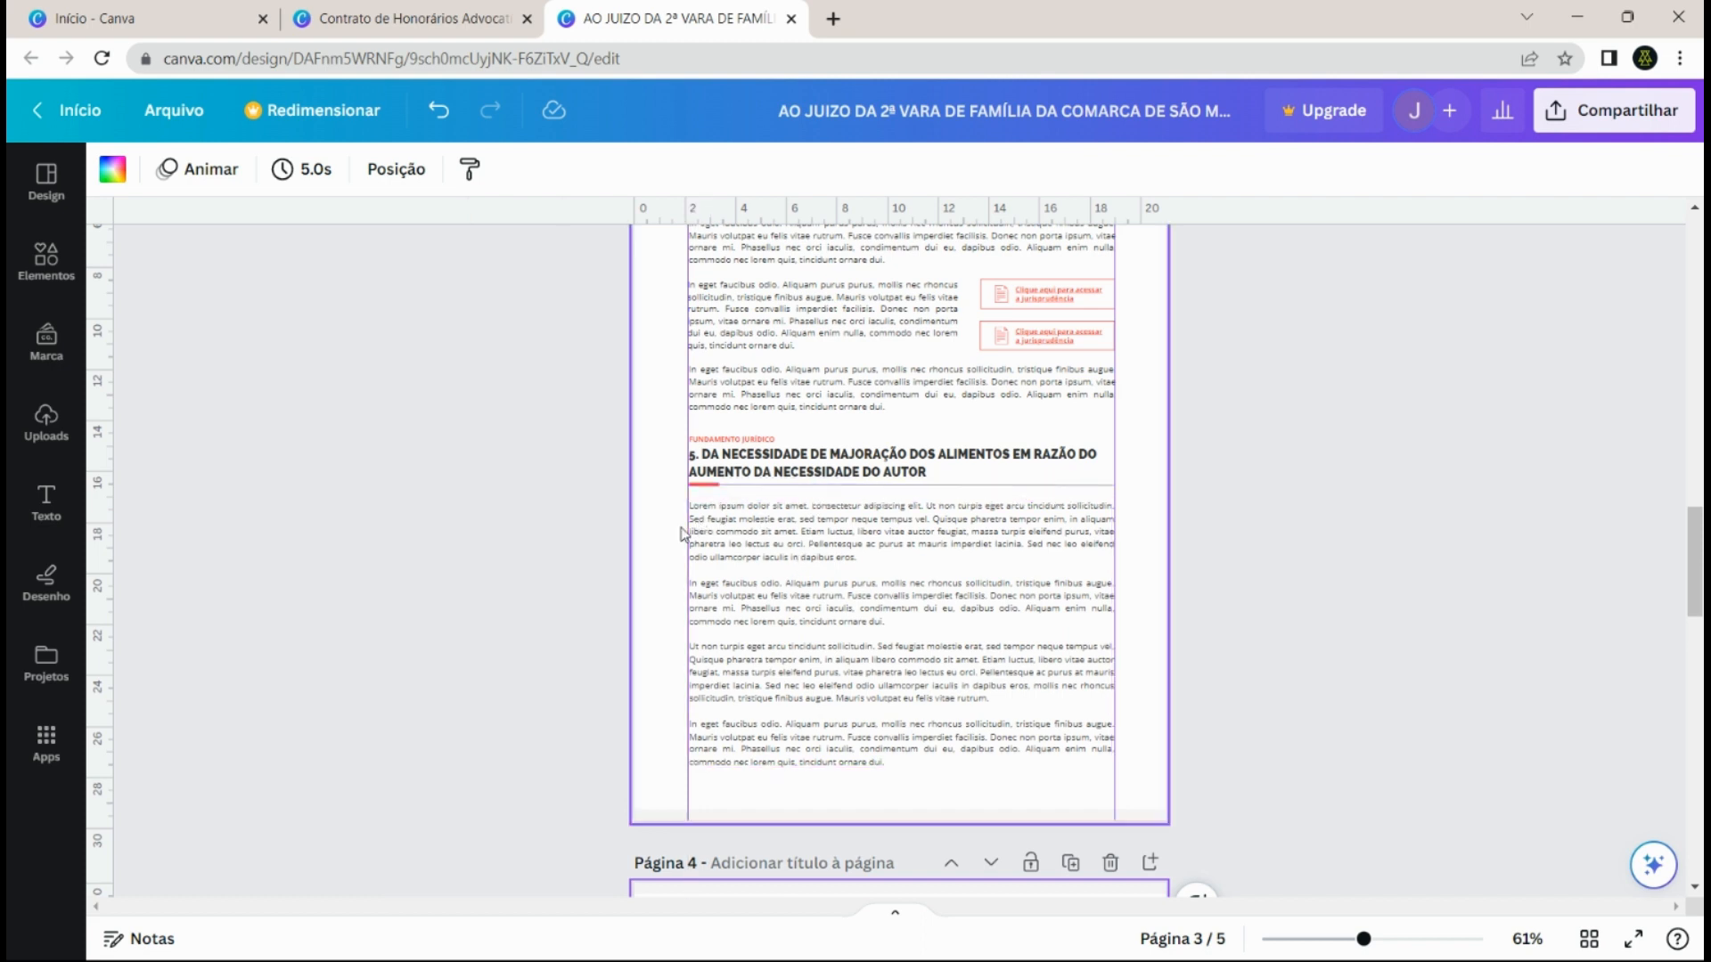
{"action": "scroll", "coordinate": [683, 535], "scroll_direction": "up", "scroll_amount": 1}
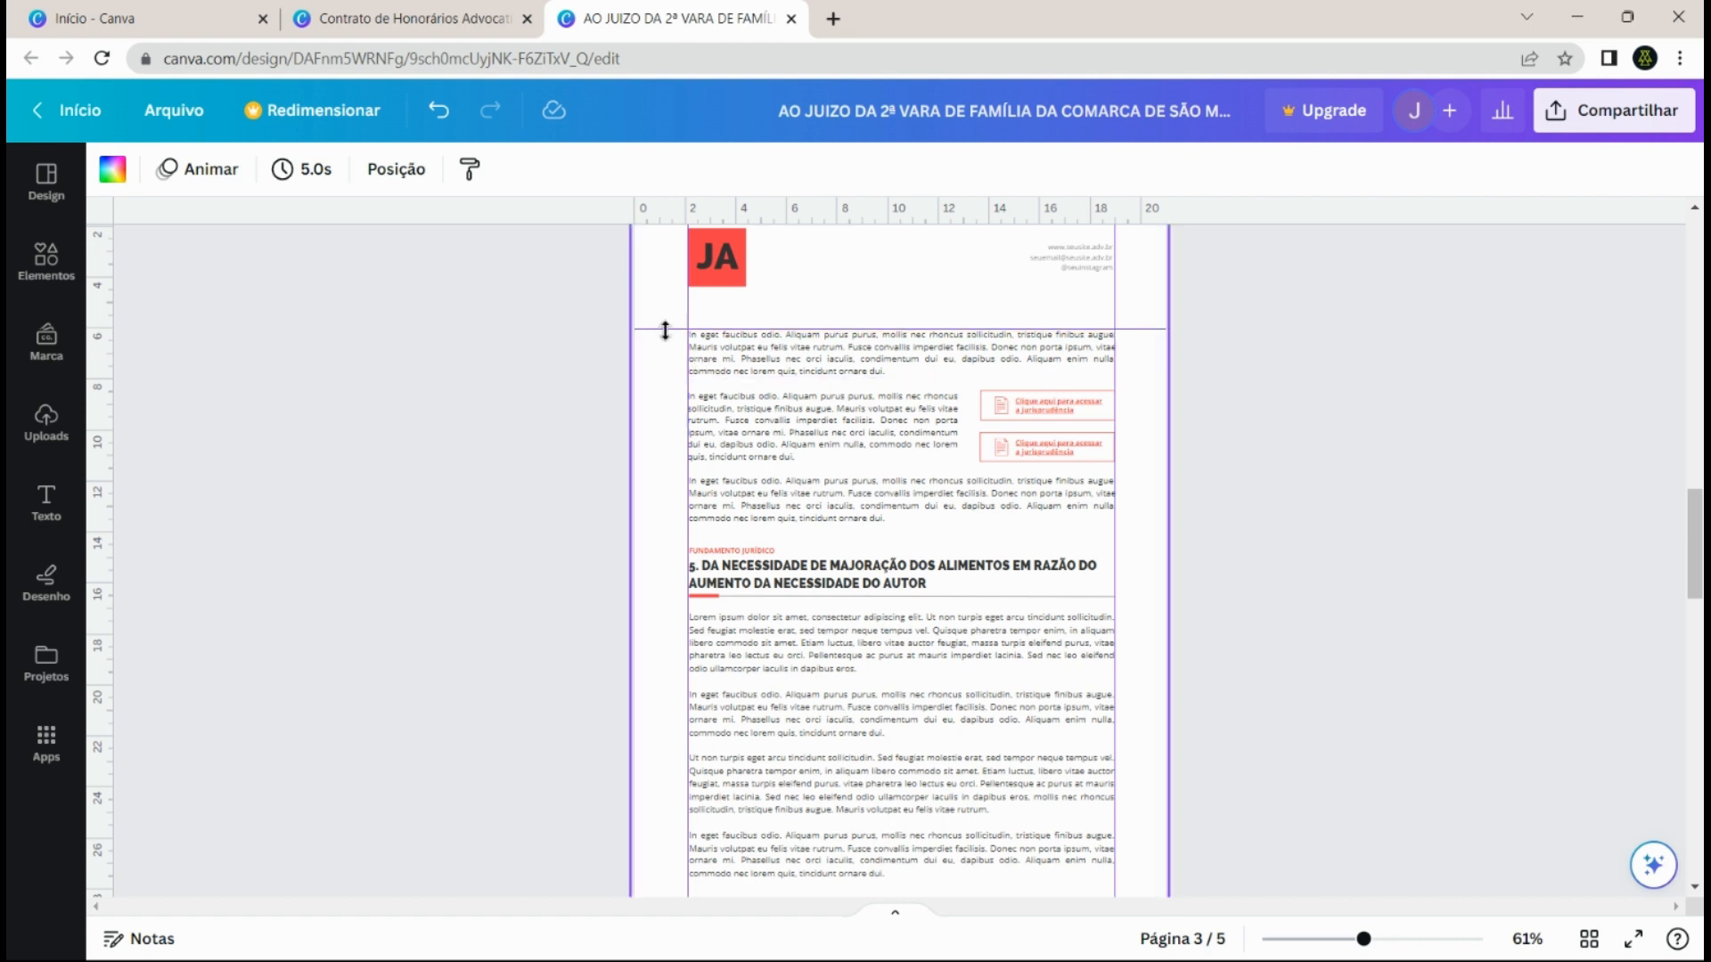
{"action": "left_click_drag", "start_coordinate": [664, 331], "coordinate": [665, 331]}
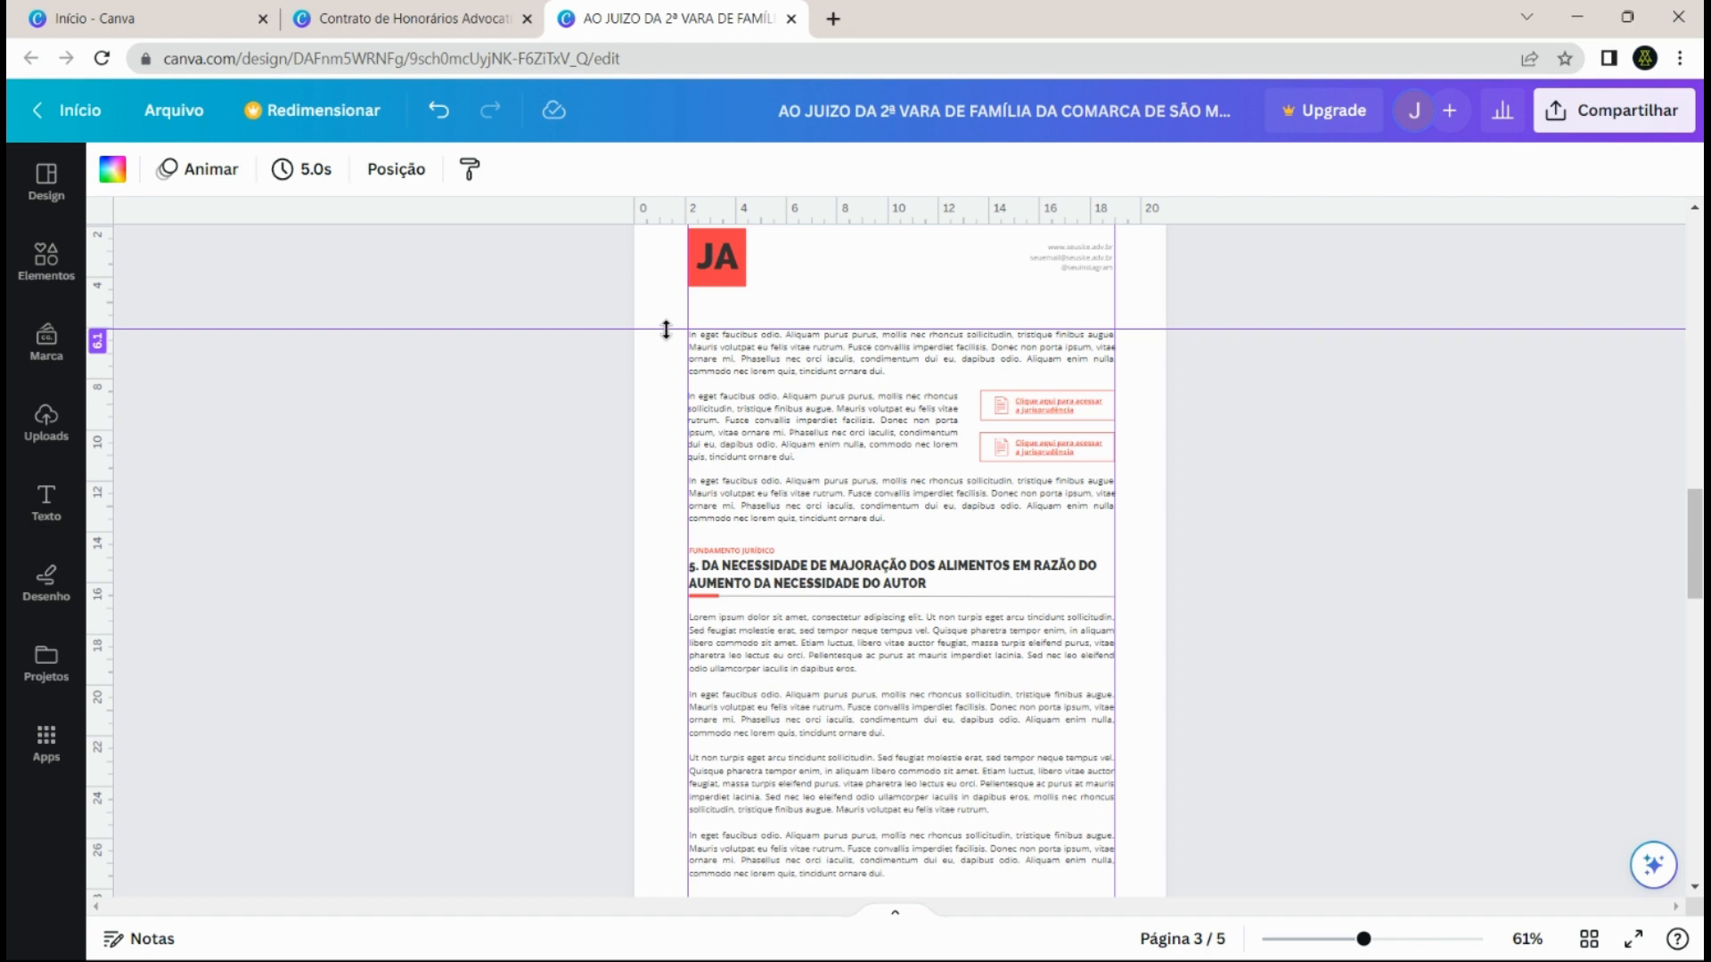
{"action": "left_click_drag", "start_coordinate": [666, 330], "coordinate": [666, 329]}
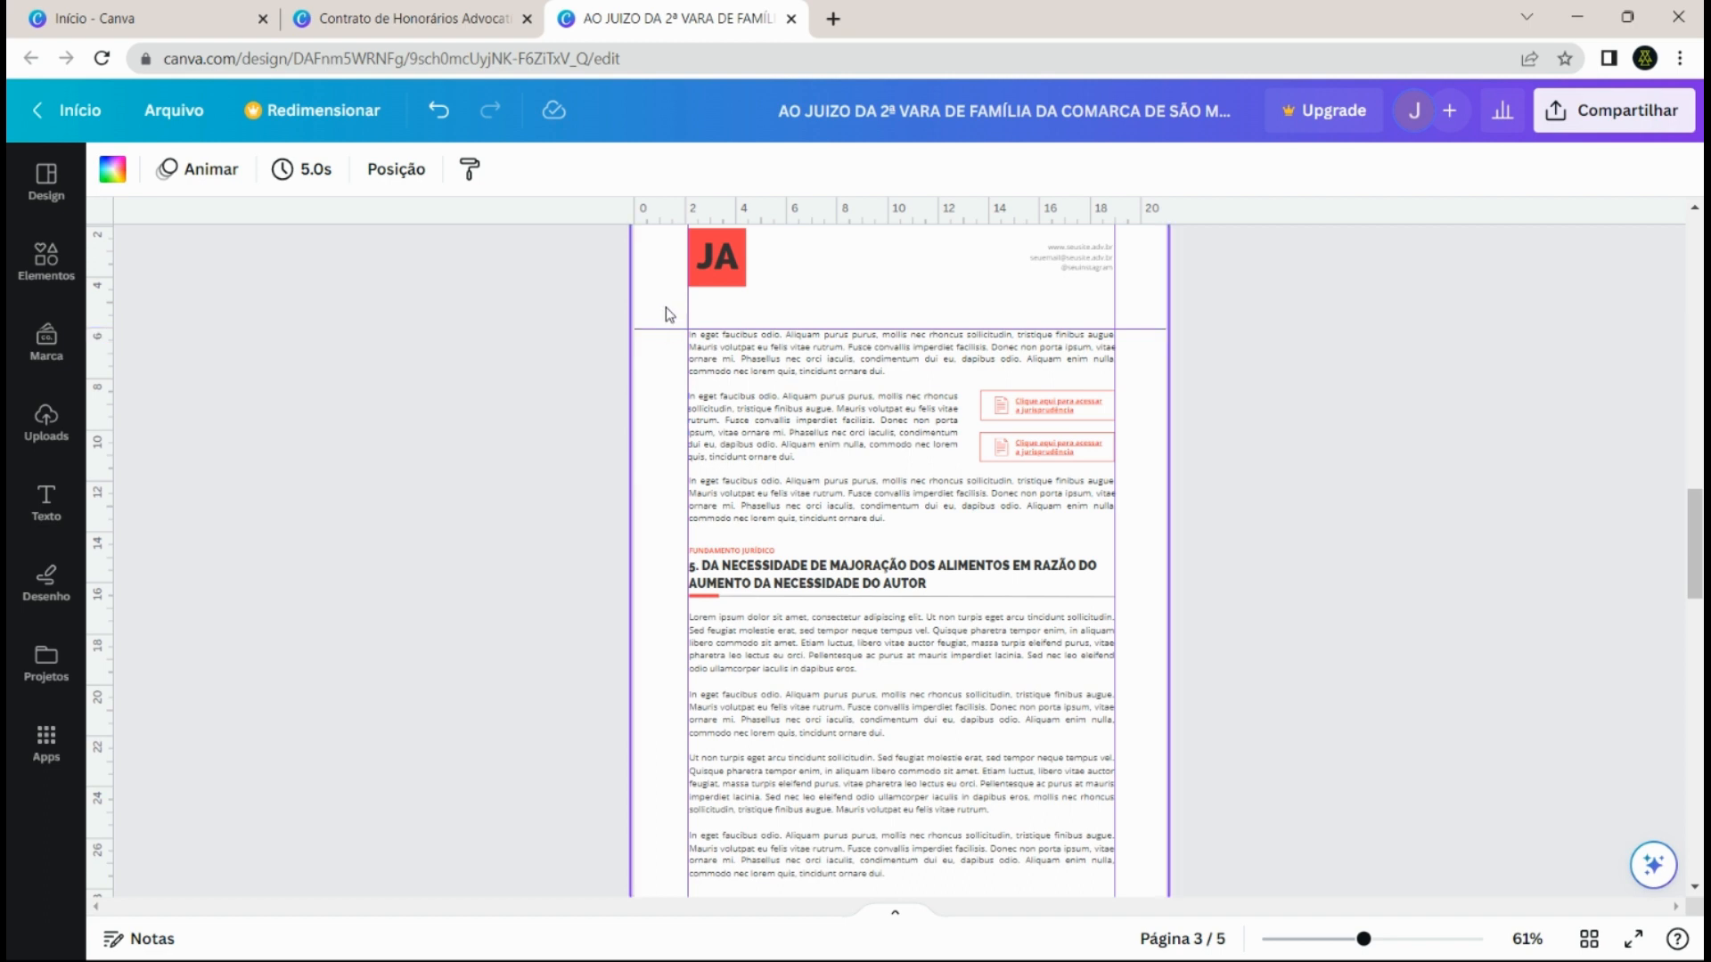
{"action": "scroll", "coordinate": [981, 499], "scroll_direction": "up", "scroll_amount": 1}
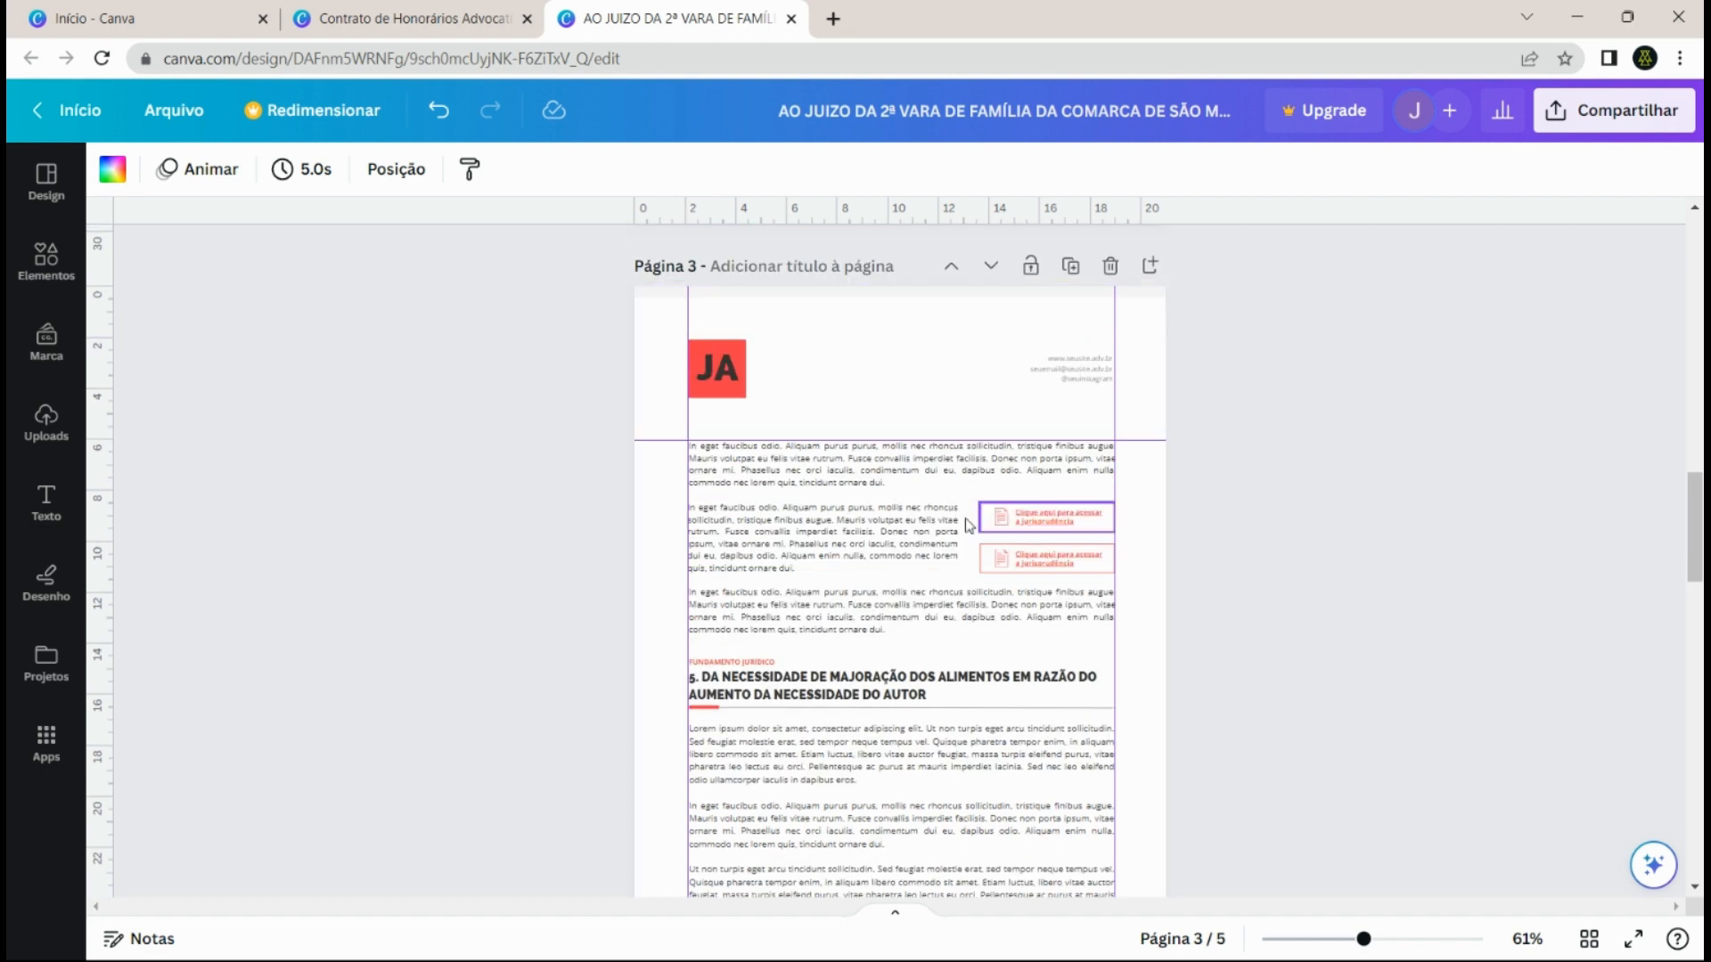
- Look back over the DOS FATOS timeline on page 2 and page 1's title, preliminary sections, court address and header
{"action": "scroll", "coordinate": [984, 522], "scroll_direction": "up", "scroll_amount": 6}
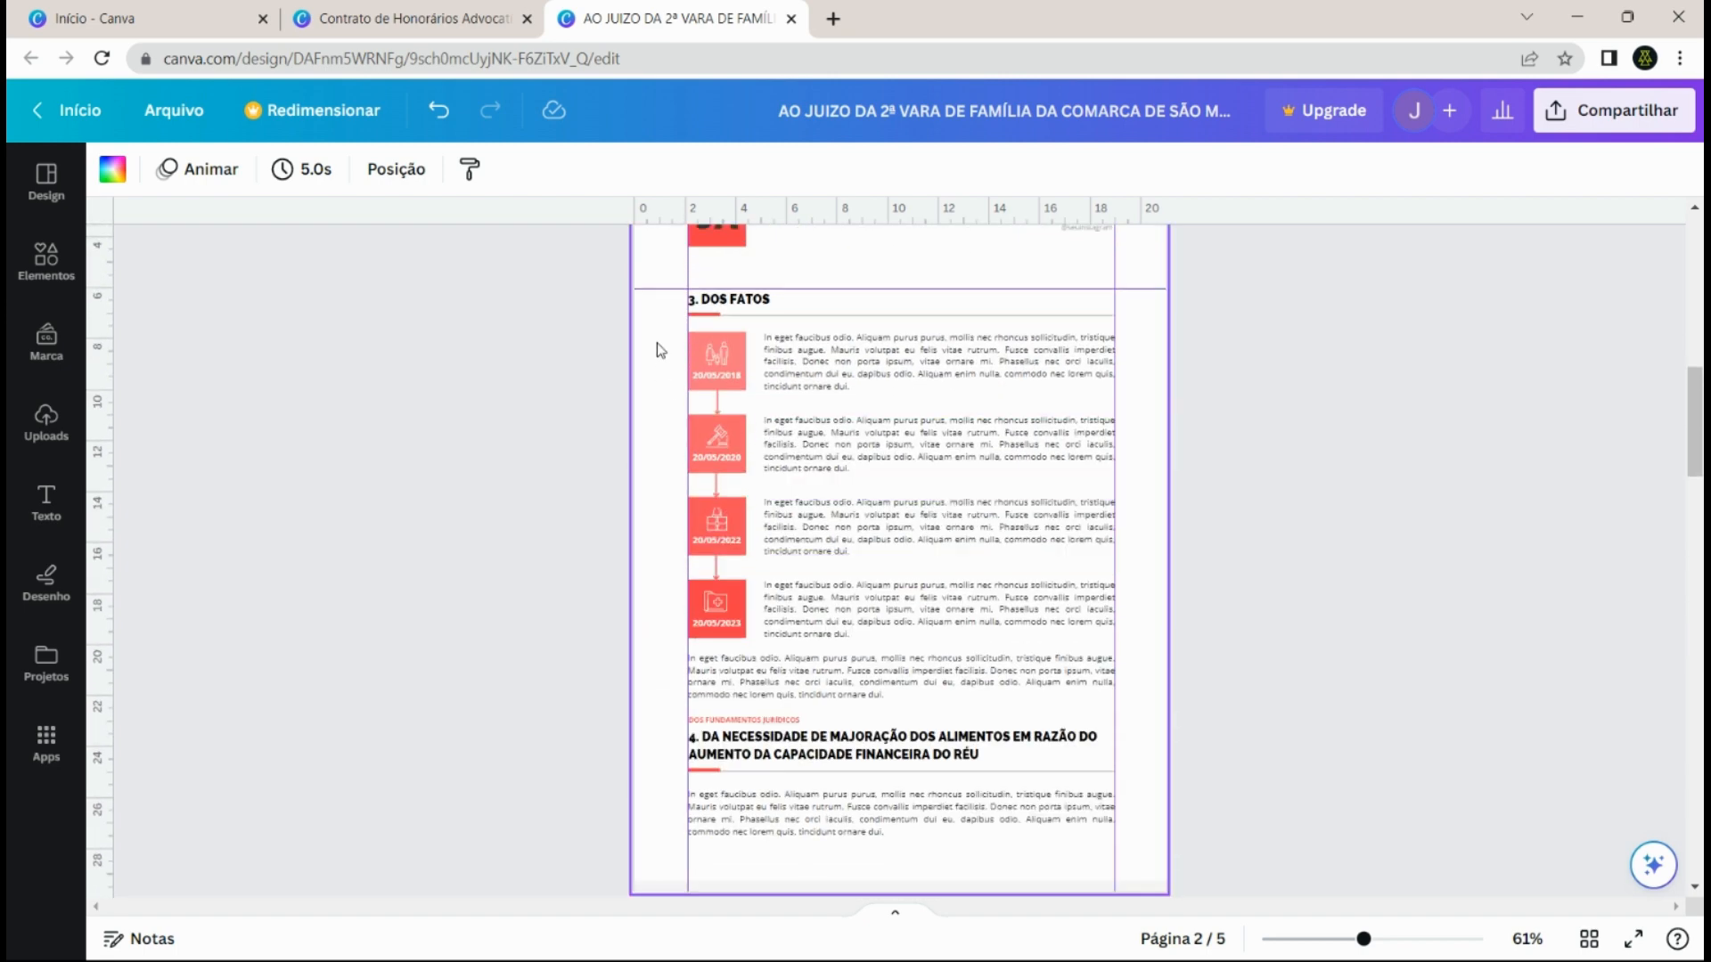
{"action": "scroll", "coordinate": [664, 349], "scroll_direction": "up", "scroll_amount": 1}
{"action": "scroll", "coordinate": [664, 349], "scroll_direction": "up", "scroll_amount": 10}
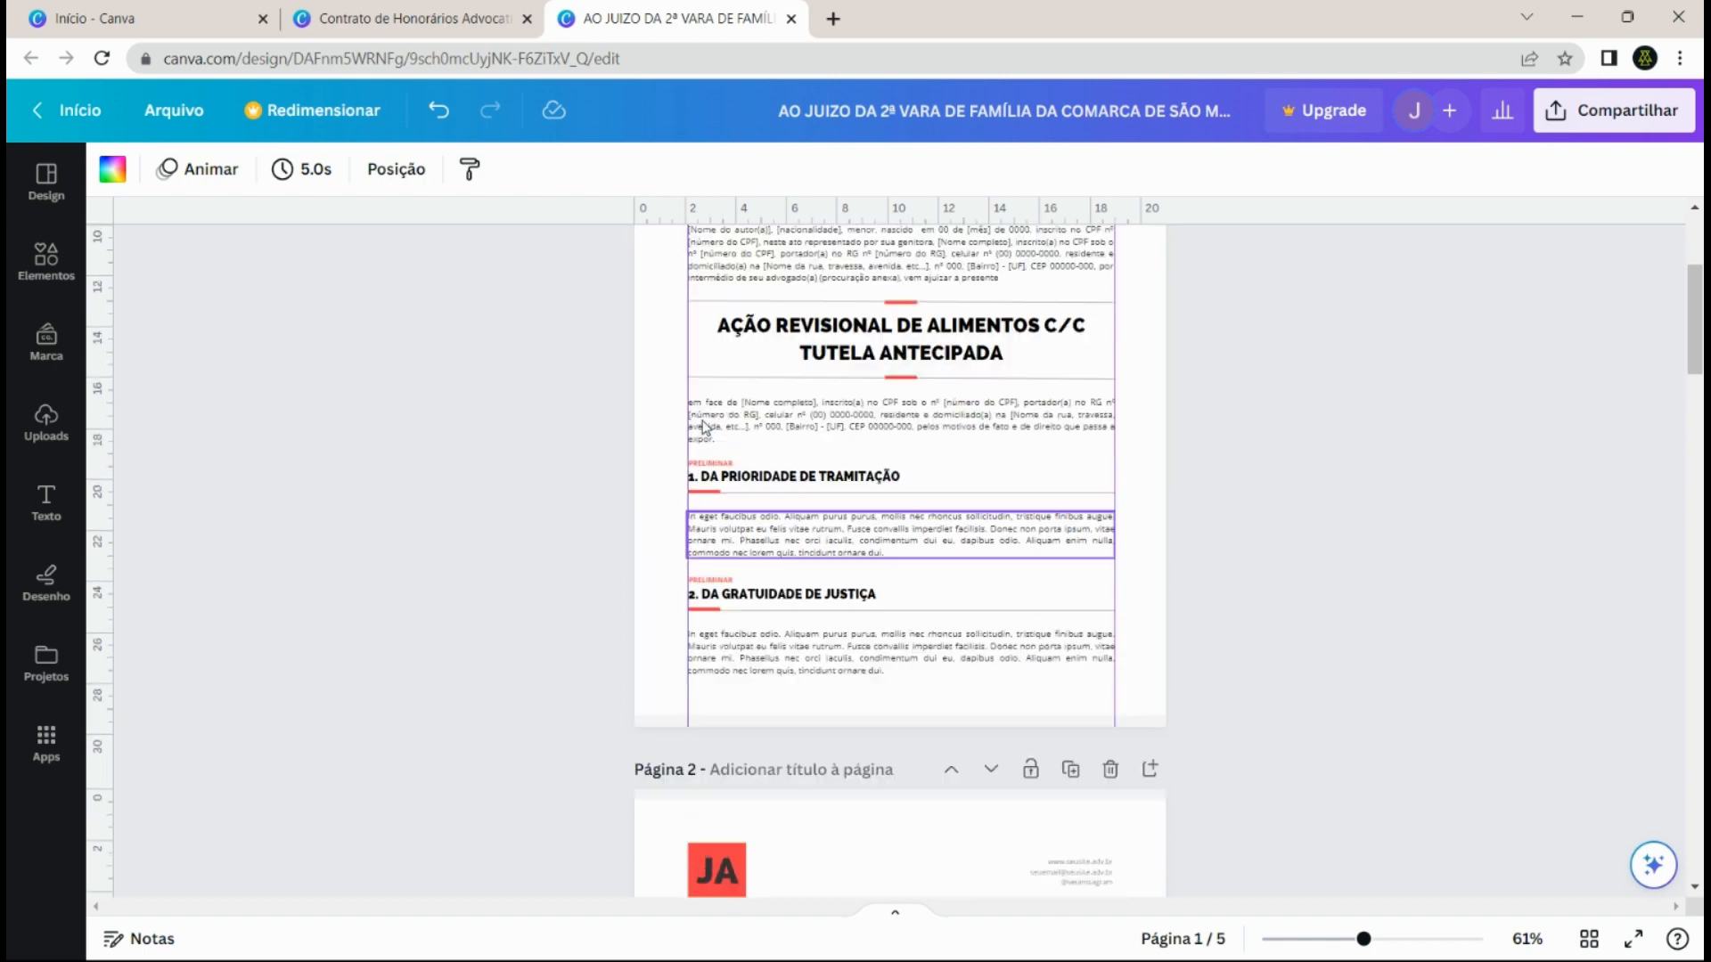
{"action": "scroll", "coordinate": [855, 316], "scroll_direction": "up", "scroll_amount": 1}
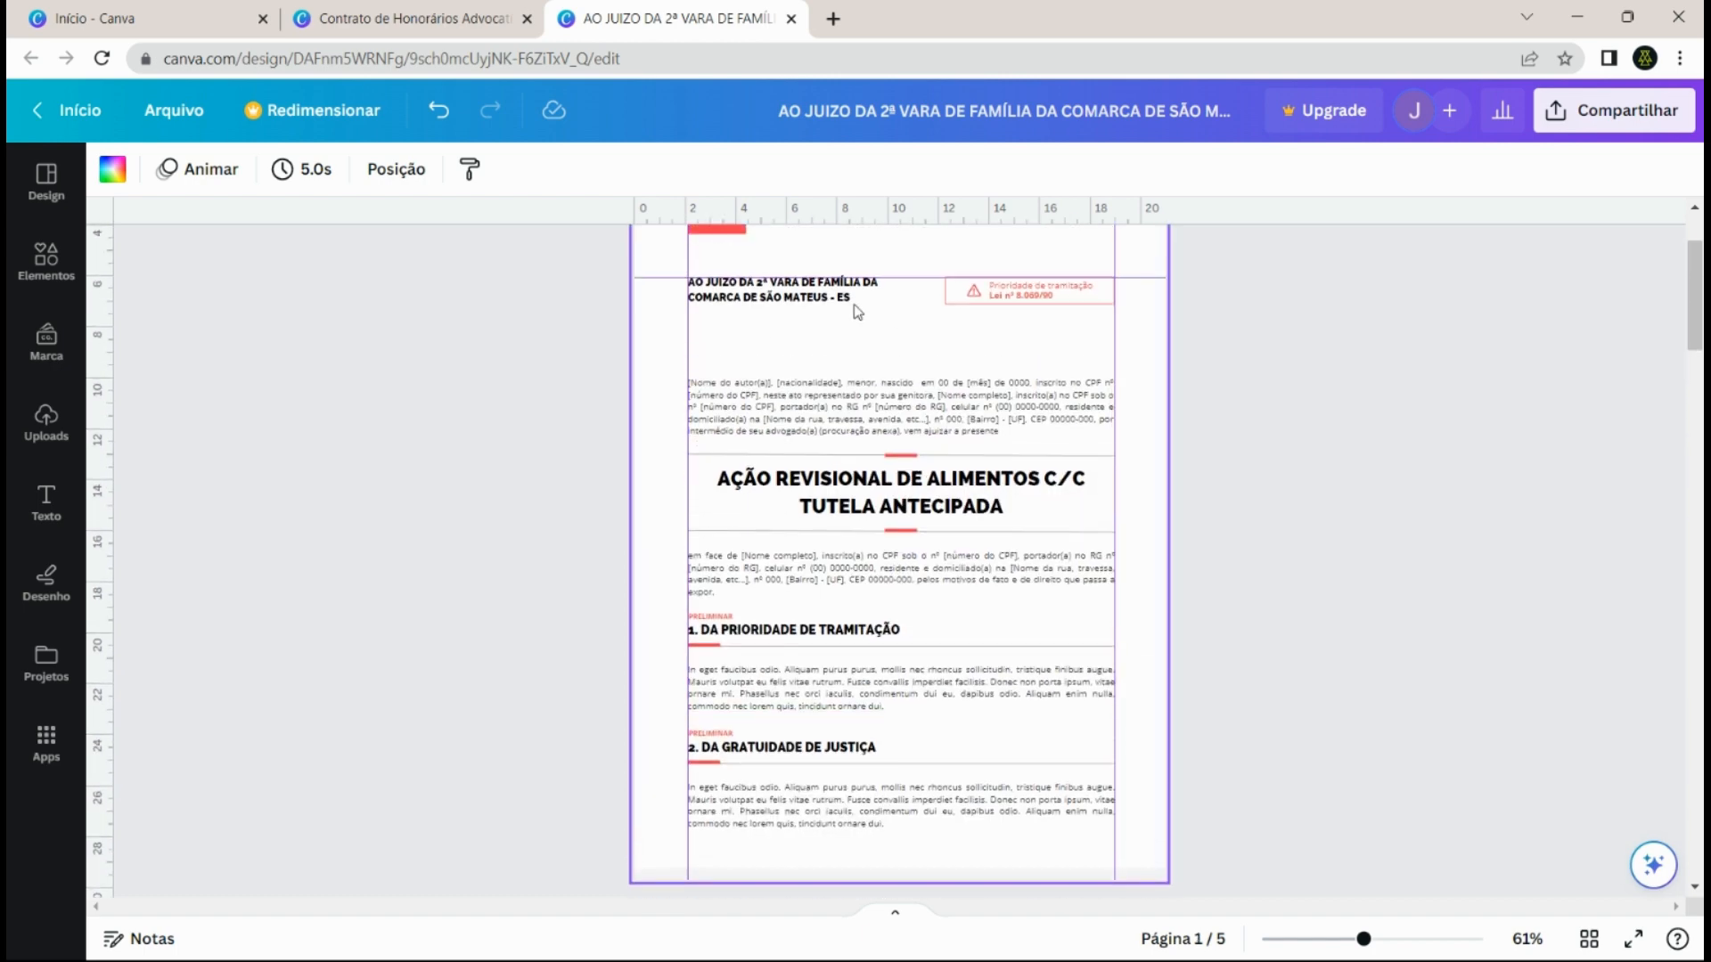
{"action": "scroll", "coordinate": [854, 328], "scroll_direction": "down", "scroll_amount": 3}
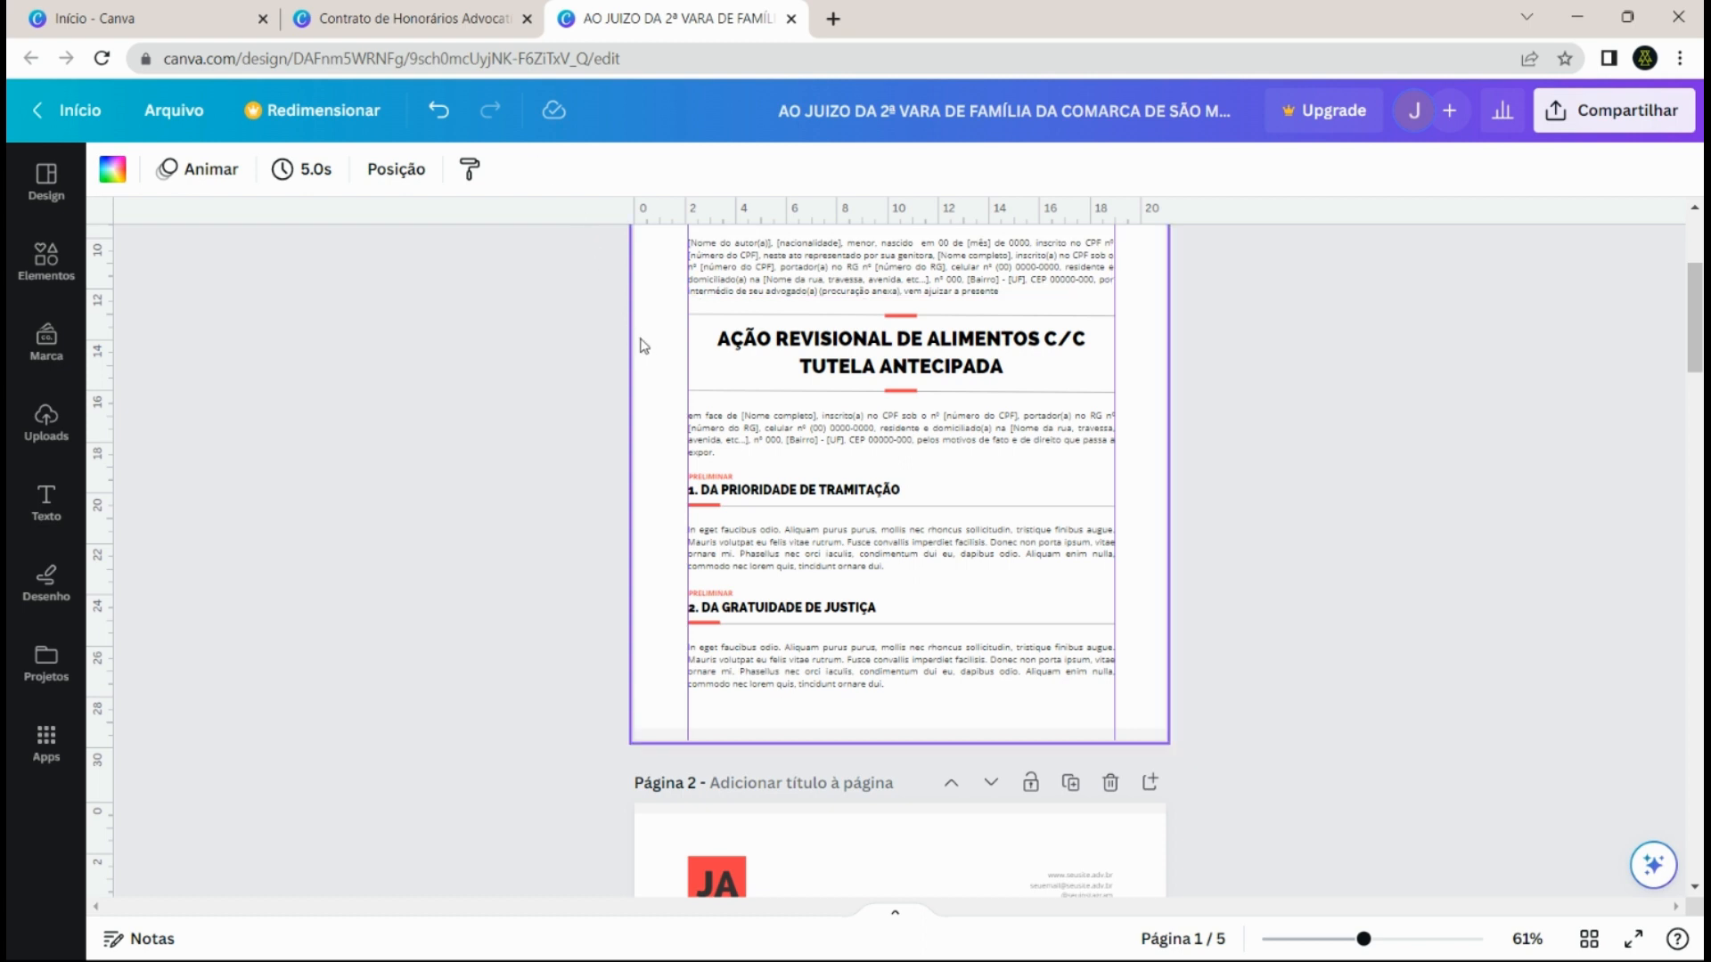
{"action": "scroll", "coordinate": [645, 346], "scroll_direction": "up", "scroll_amount": 2}
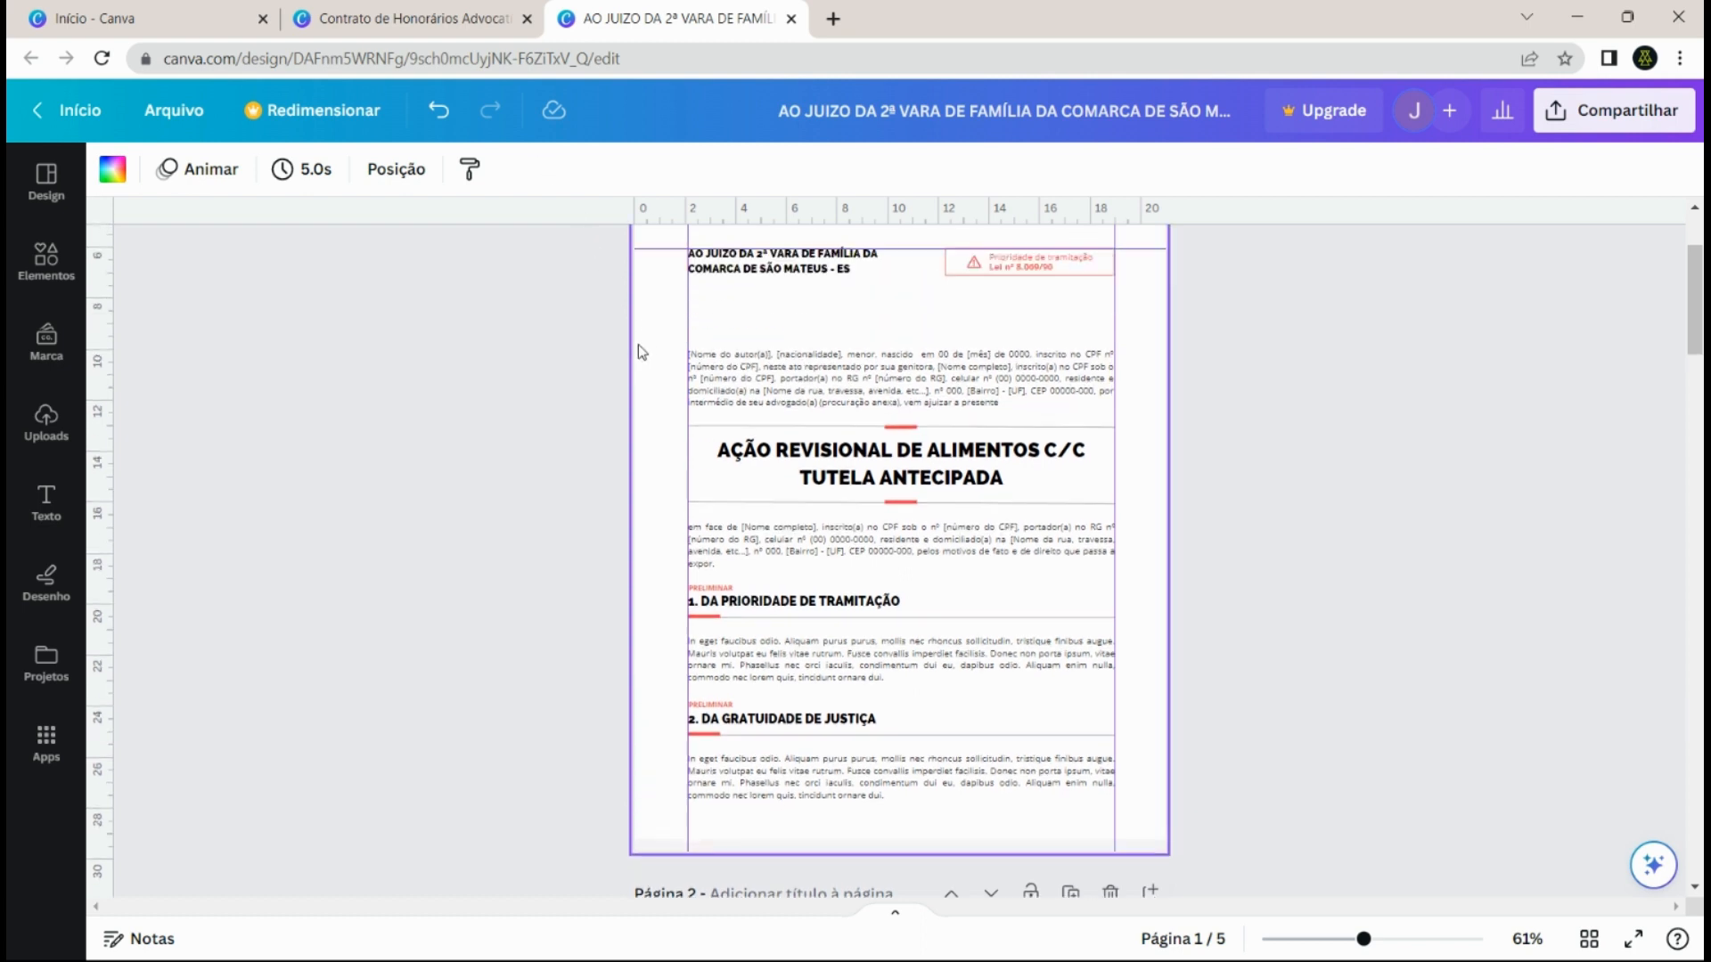
{"action": "scroll", "coordinate": [640, 350], "scroll_direction": "up", "scroll_amount": 3}
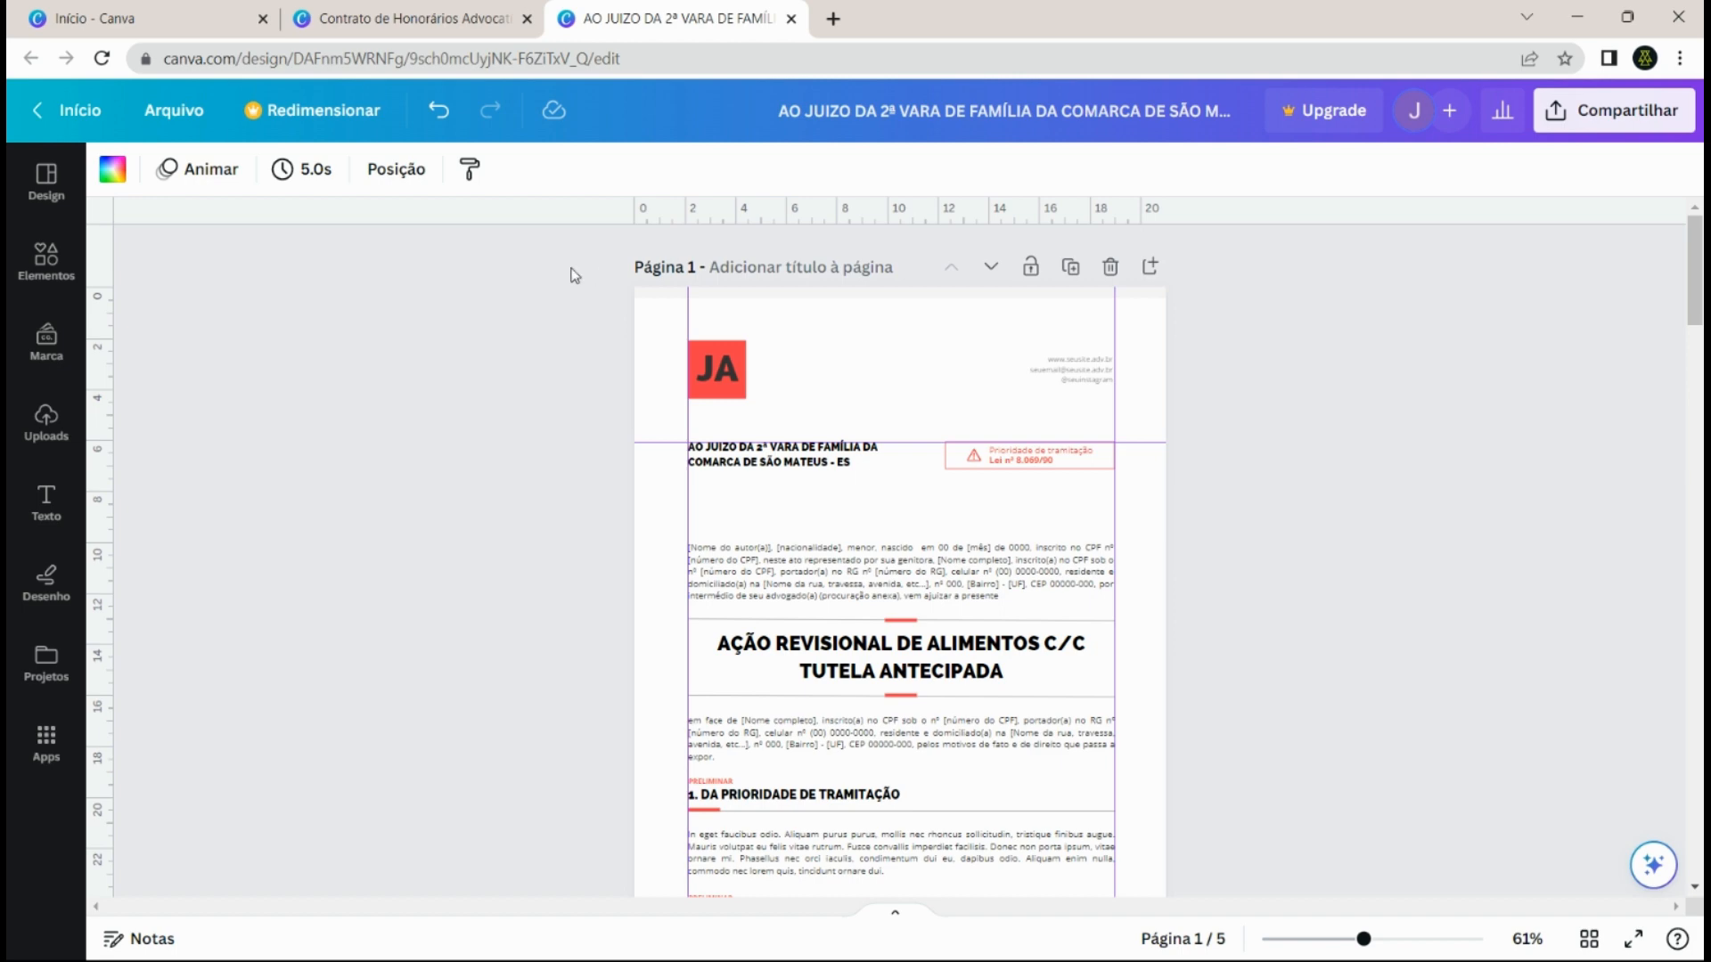